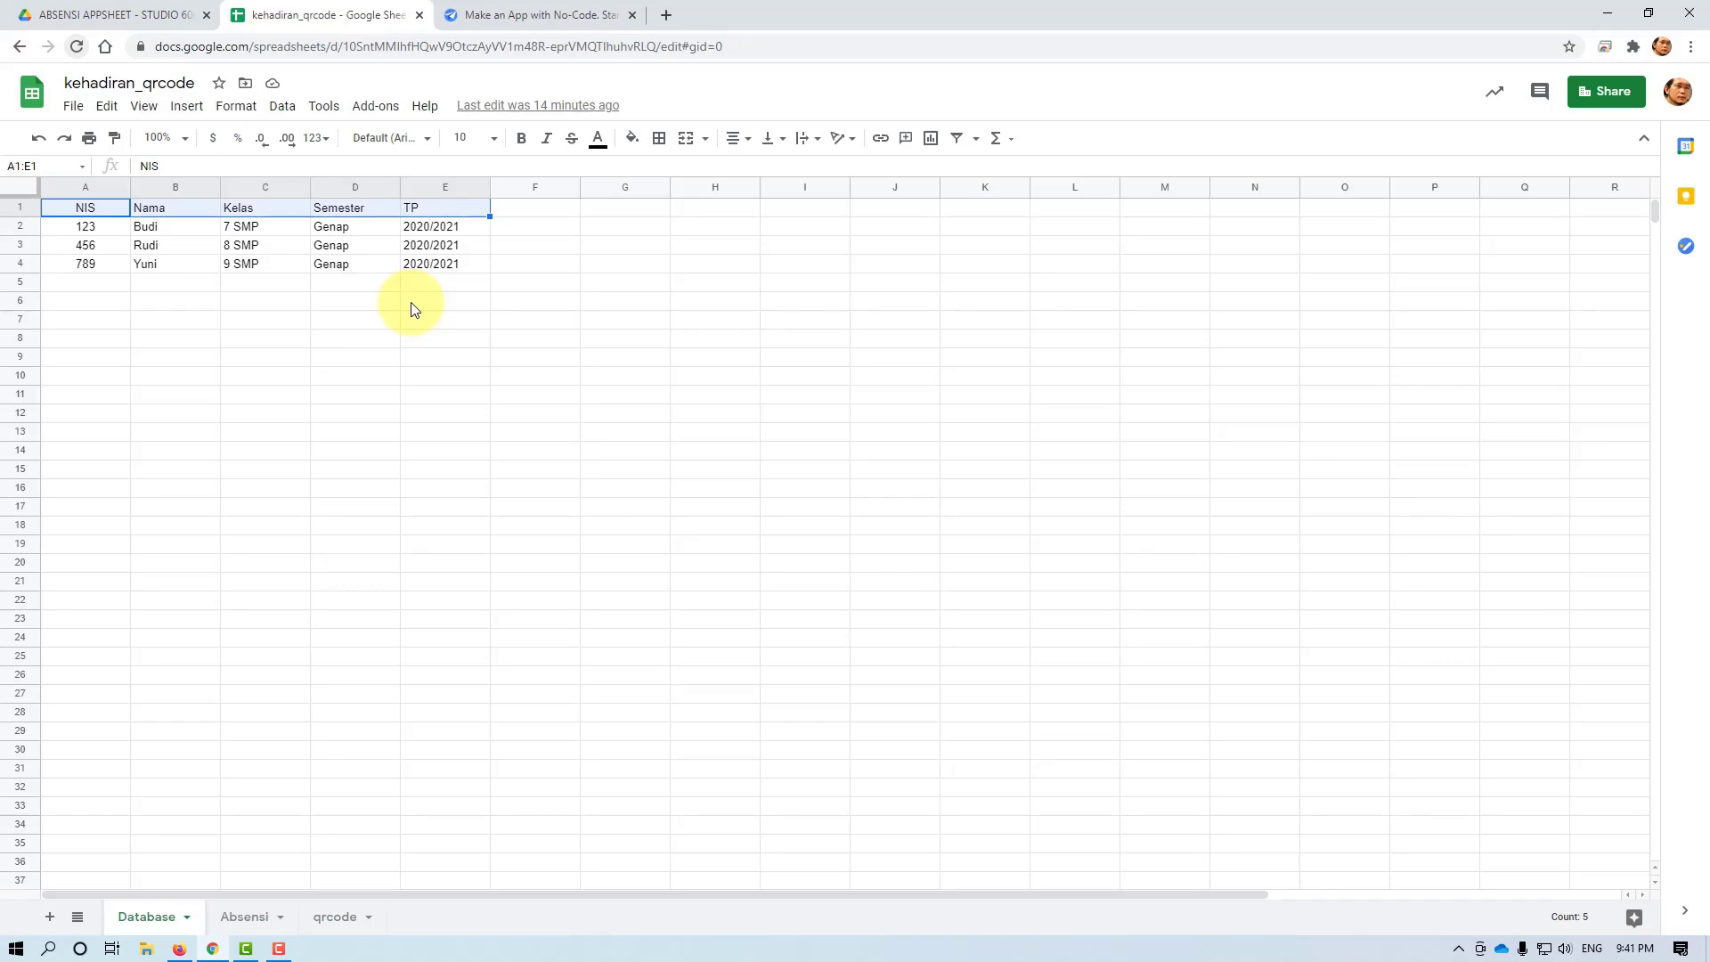
Examine the NIS, Nama, Kelas, Semester and TP columns of the Database sheet
left_click(276, 360)
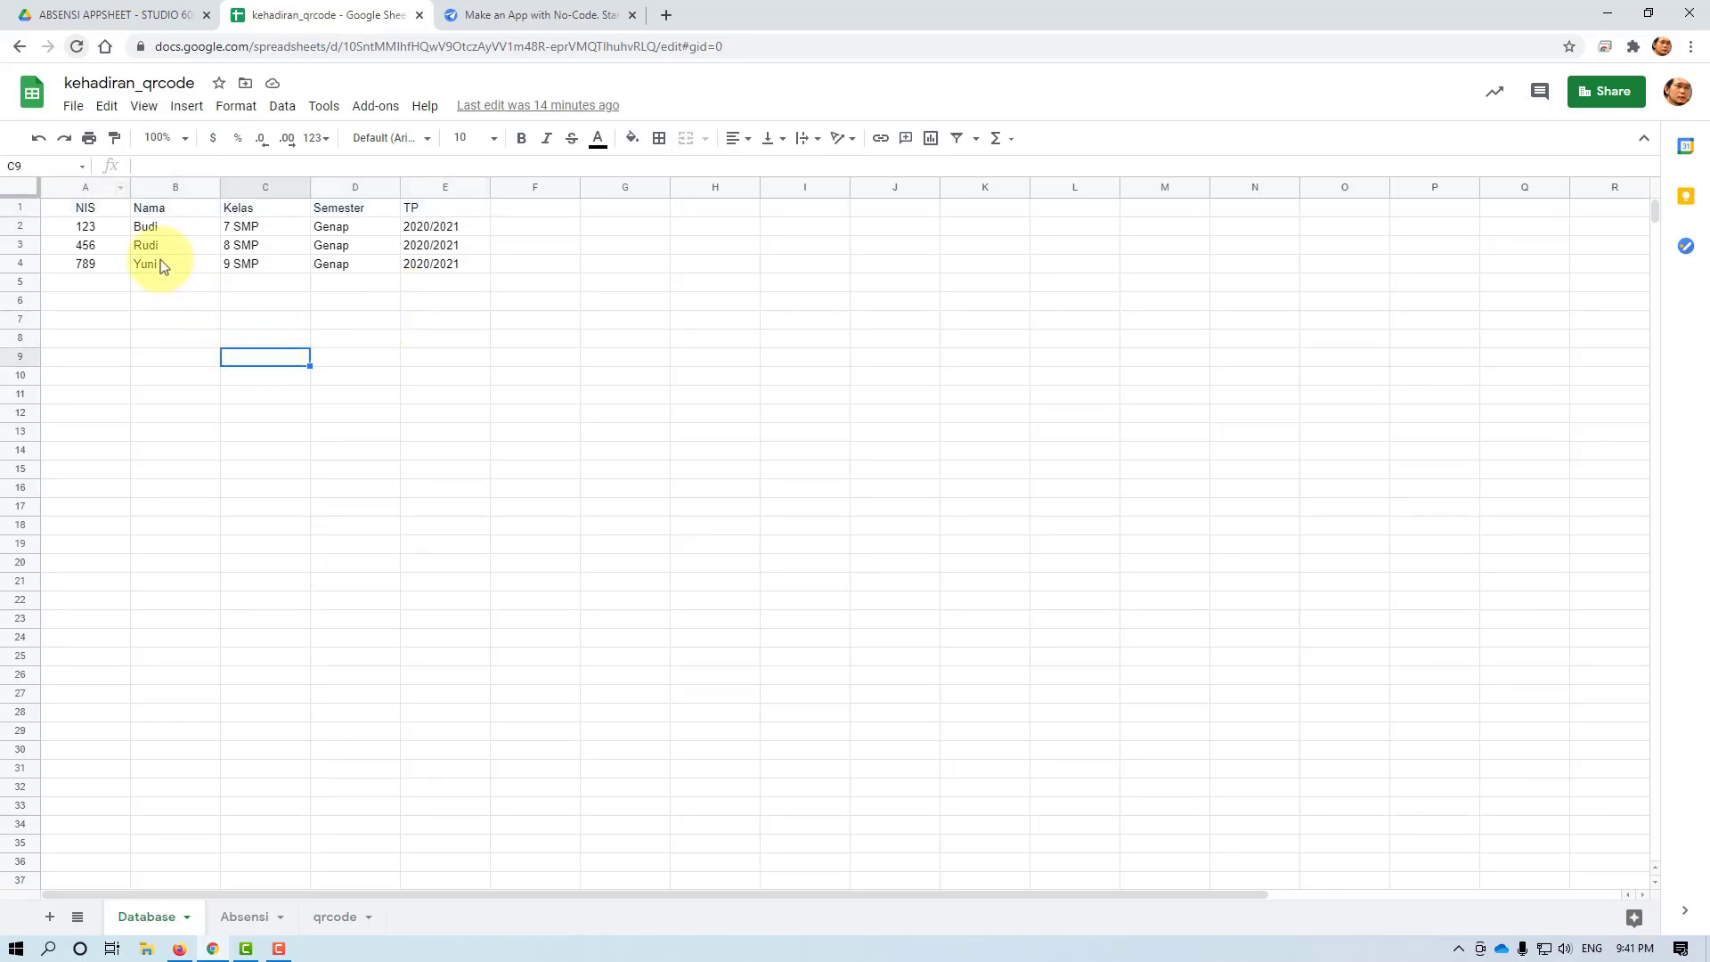
left_click_drag(104, 208, 105, 250)
left_click(172, 214)
left_click(259, 214)
left_click(345, 214)
left_click(432, 210)
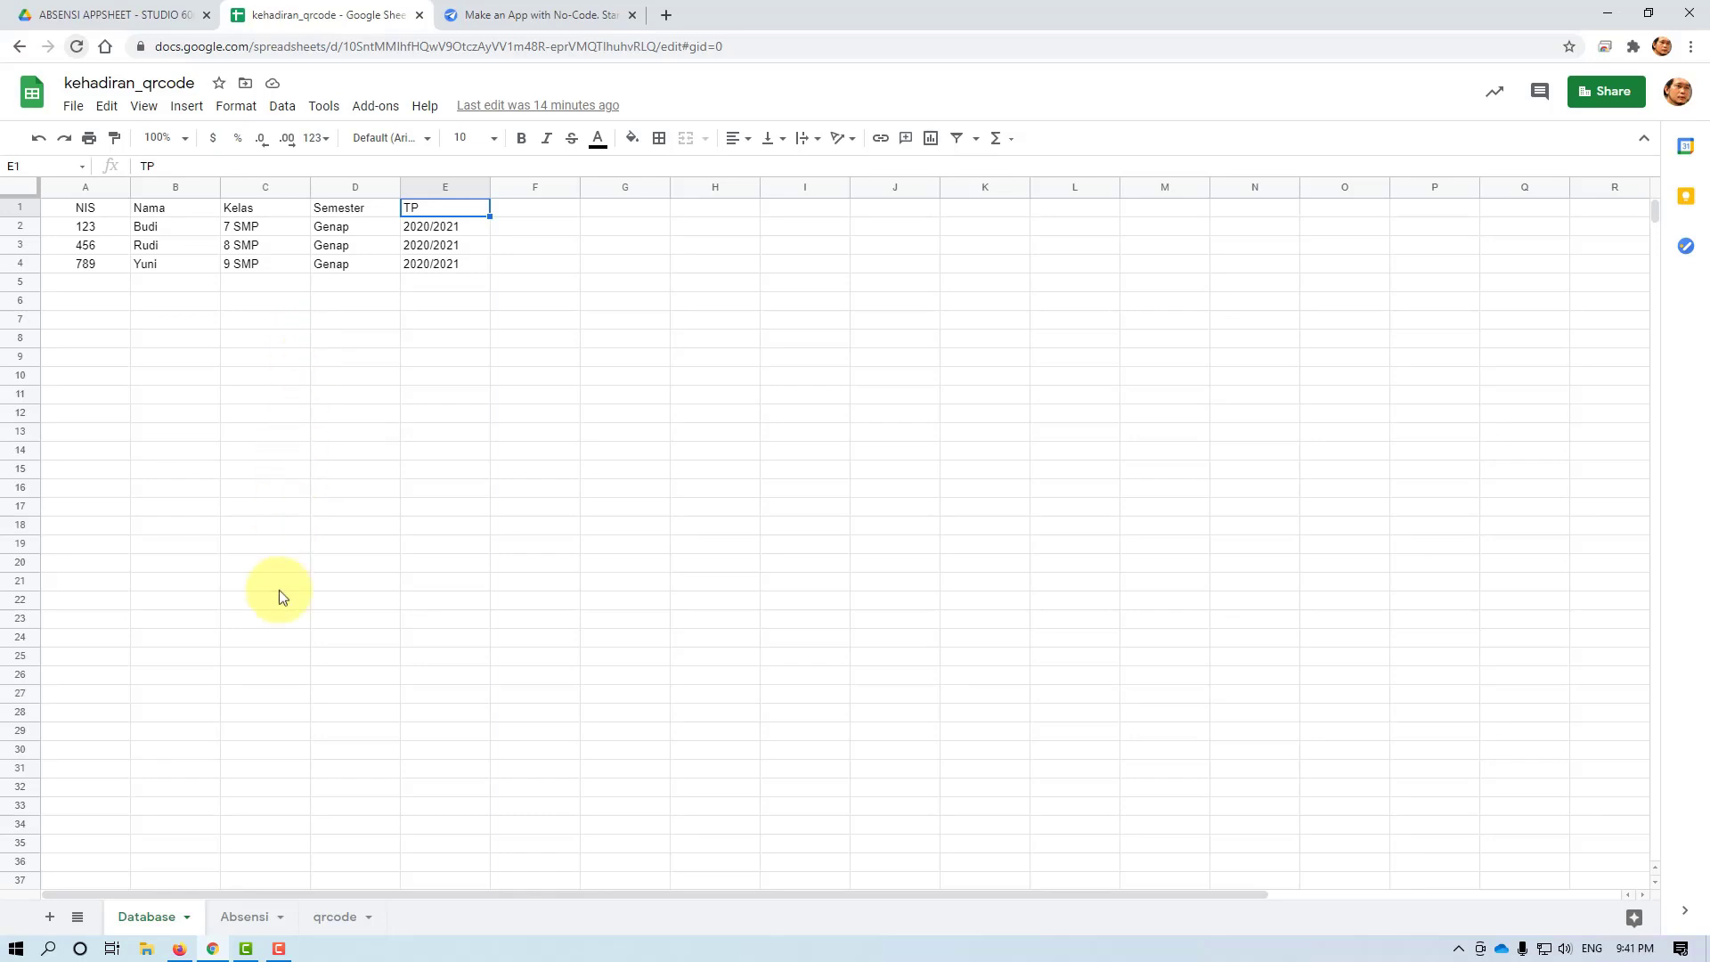
Compare the Absensi sheet's columns from NIS to TP with the Database sheet's columns
left_click(244, 917)
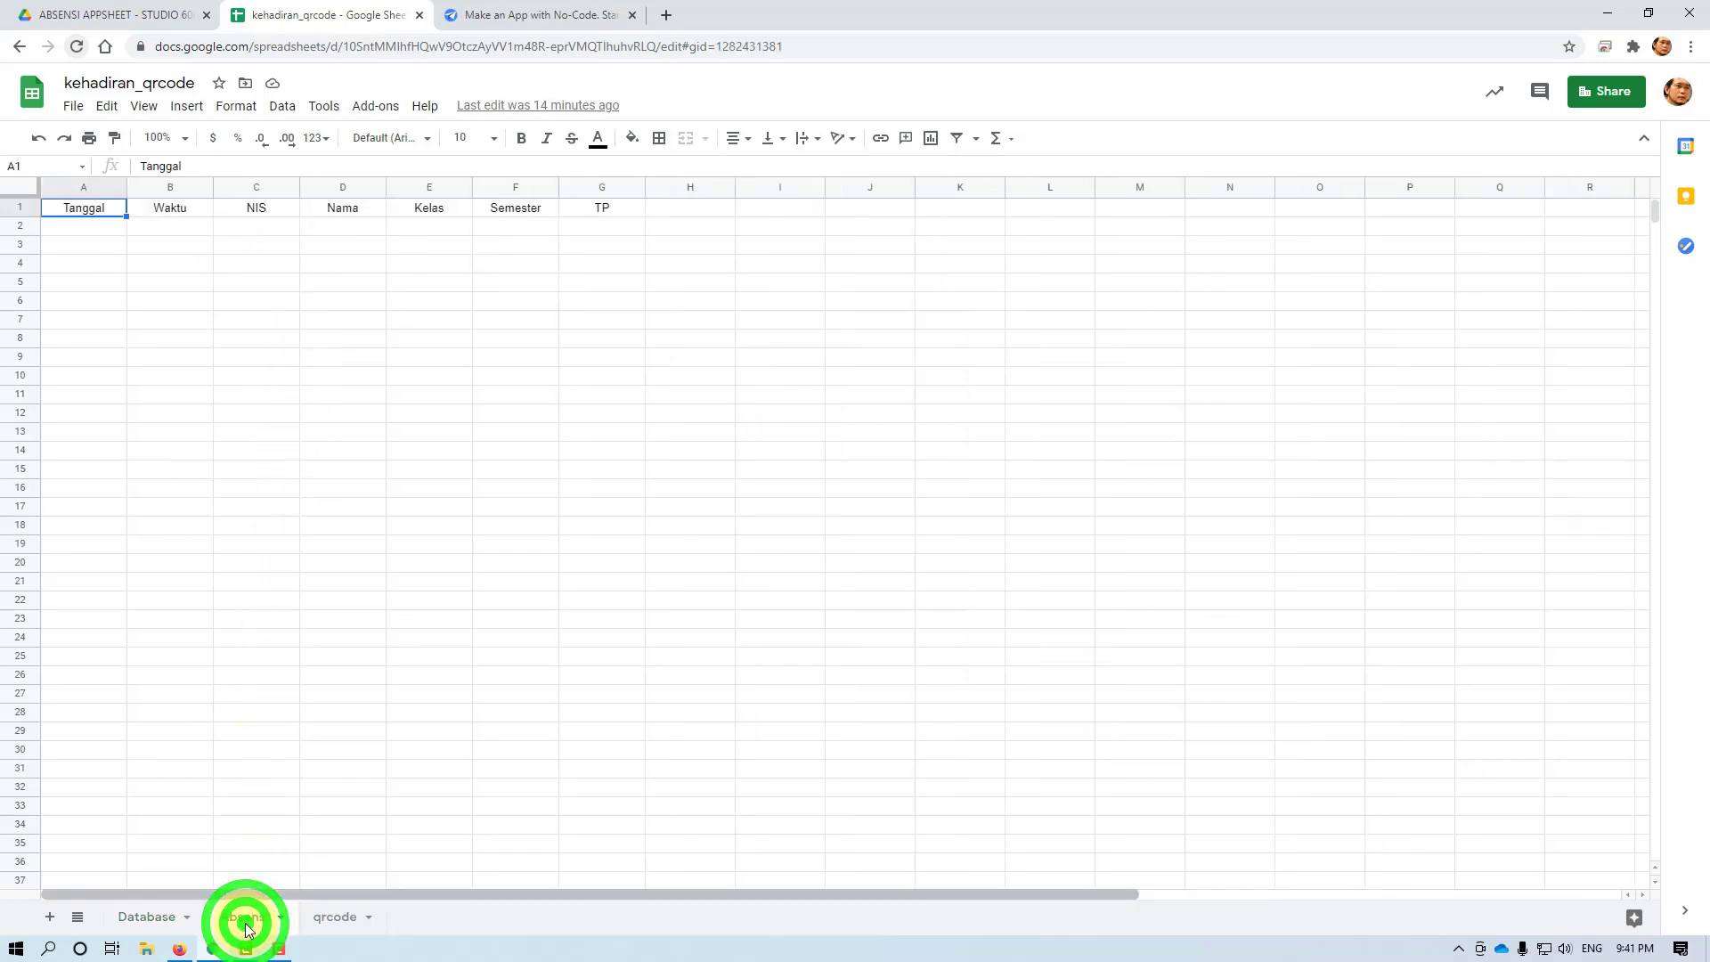
left_click(271, 608)
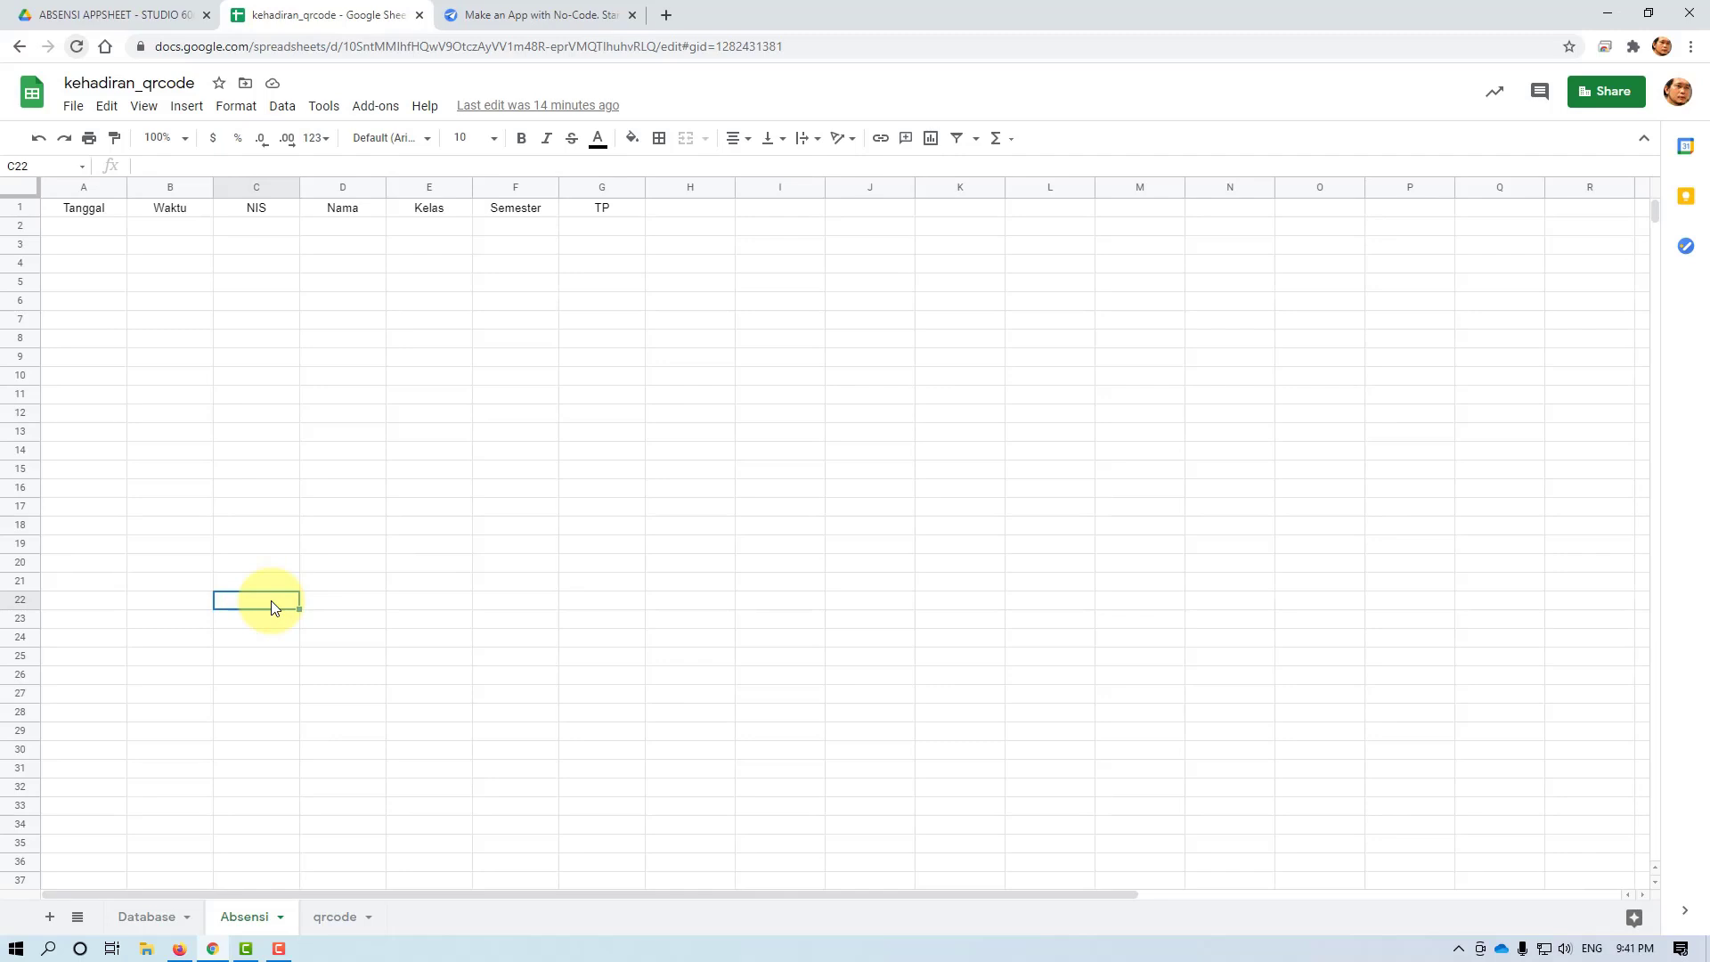
left_click_drag(255, 211, 605, 238)
left_click(147, 915)
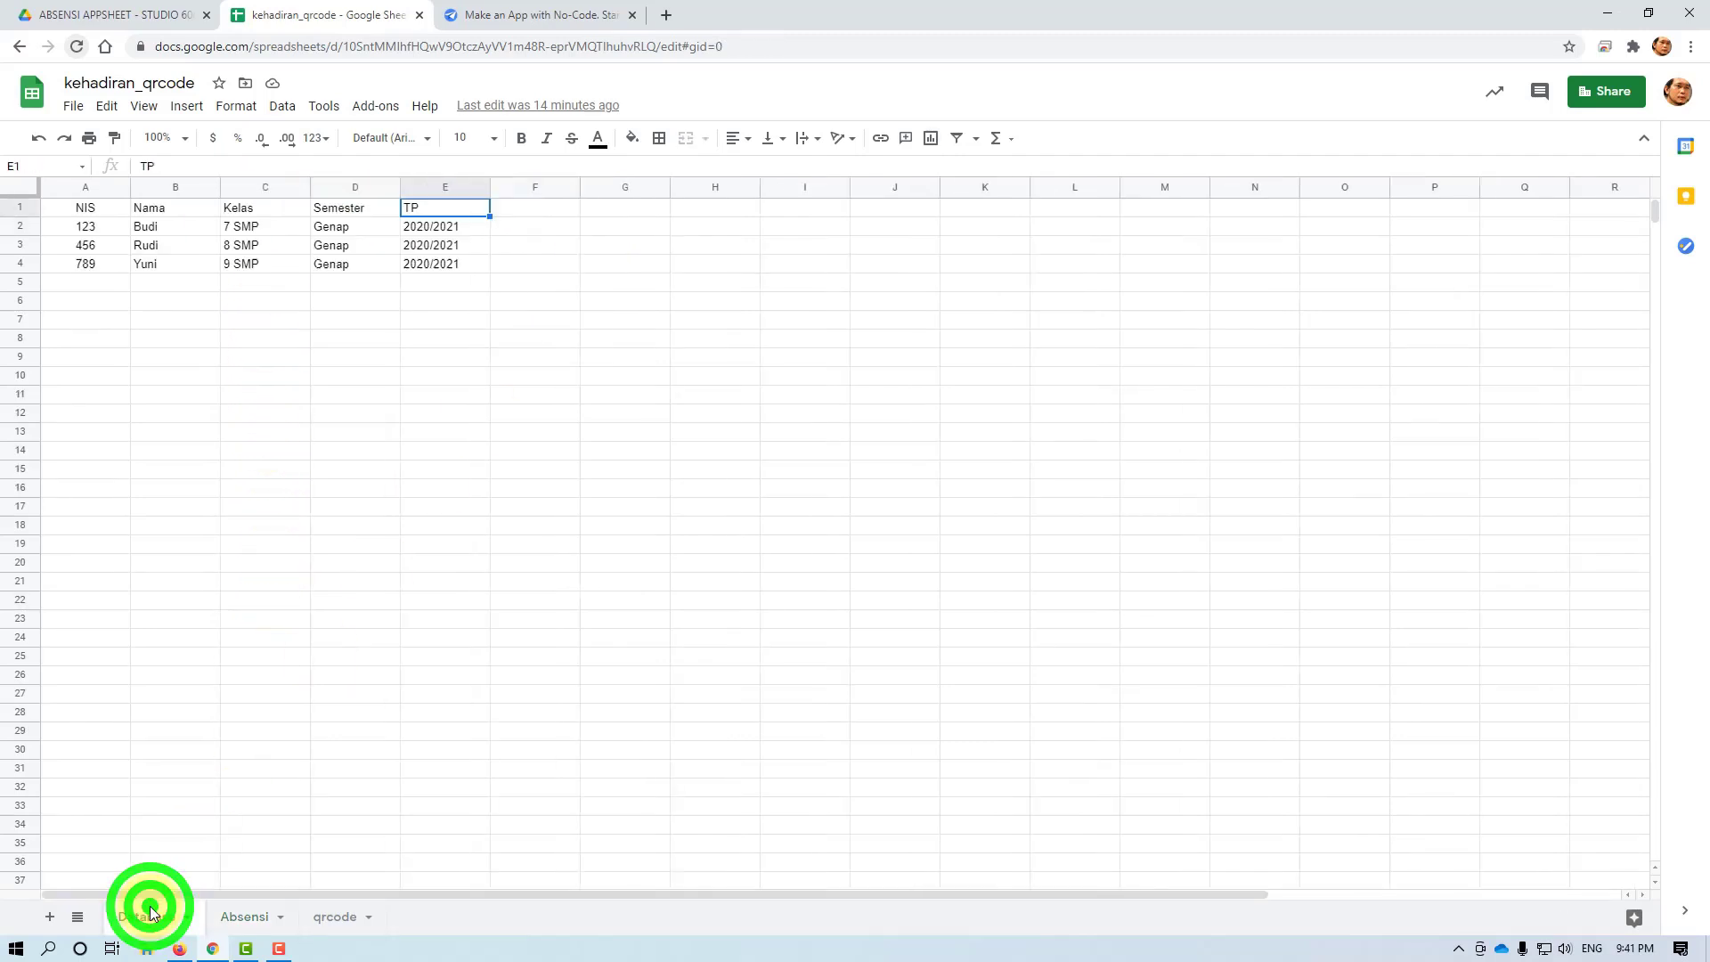
left_click(245, 916)
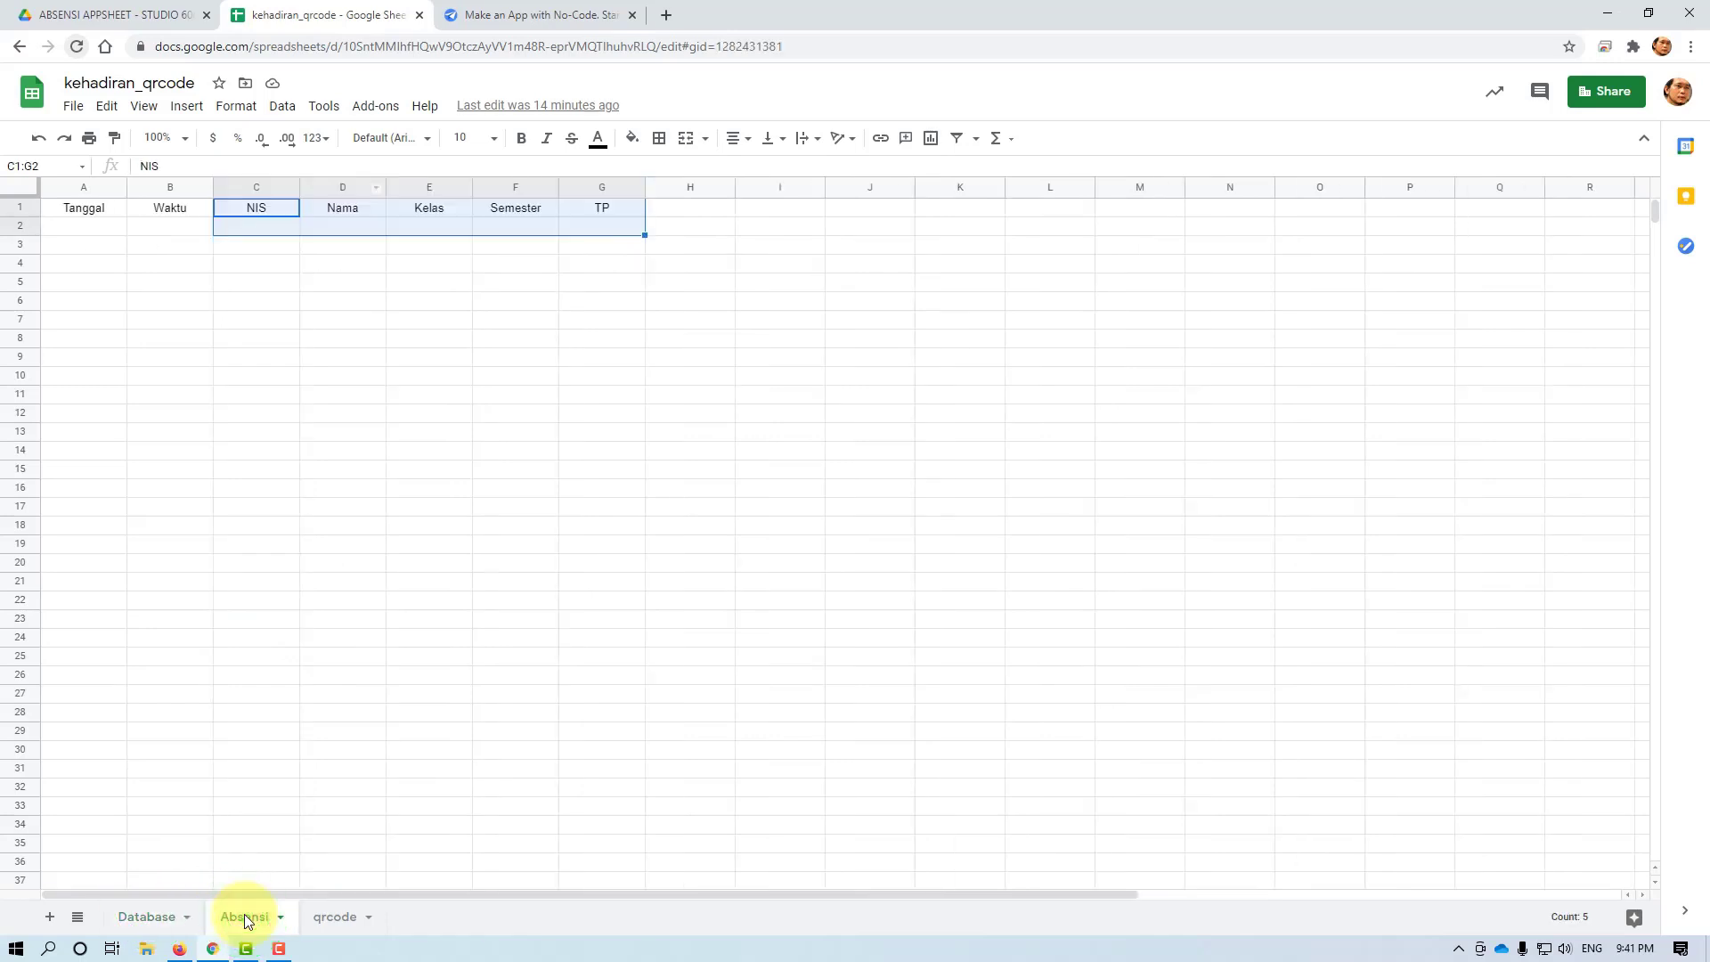
left_click(263, 228)
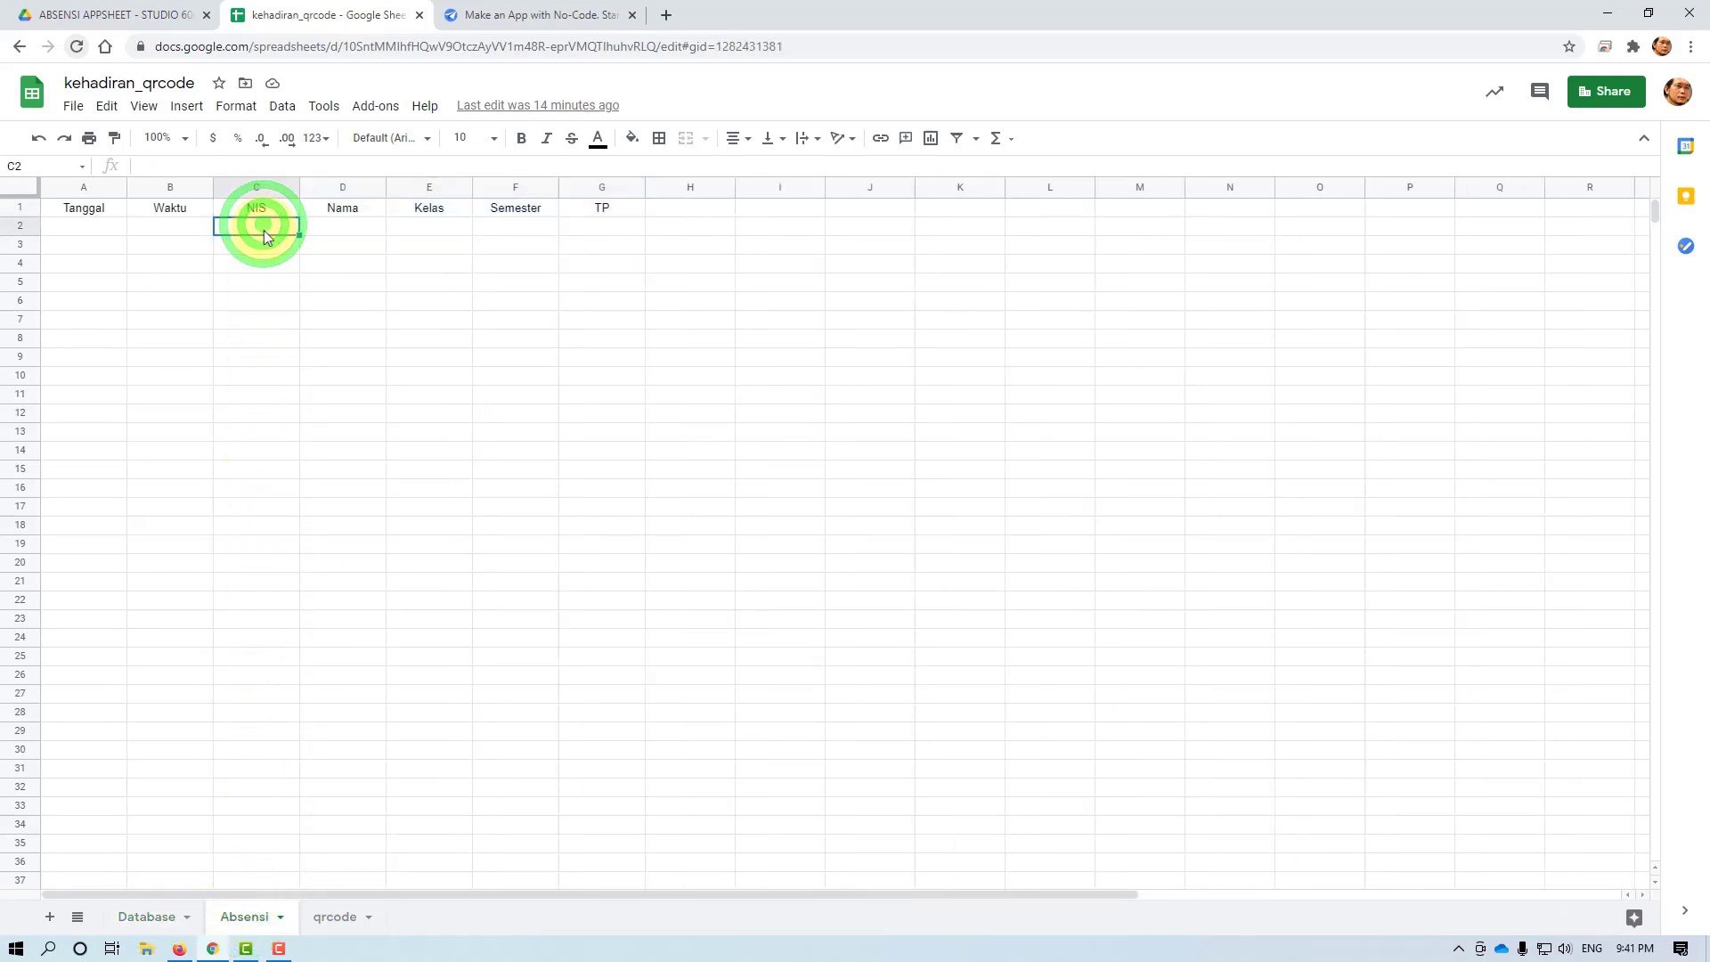
Inspect the QR code cells D2 to D4 on the qrcode sheet and return to the Database sheet
left_click(336, 918)
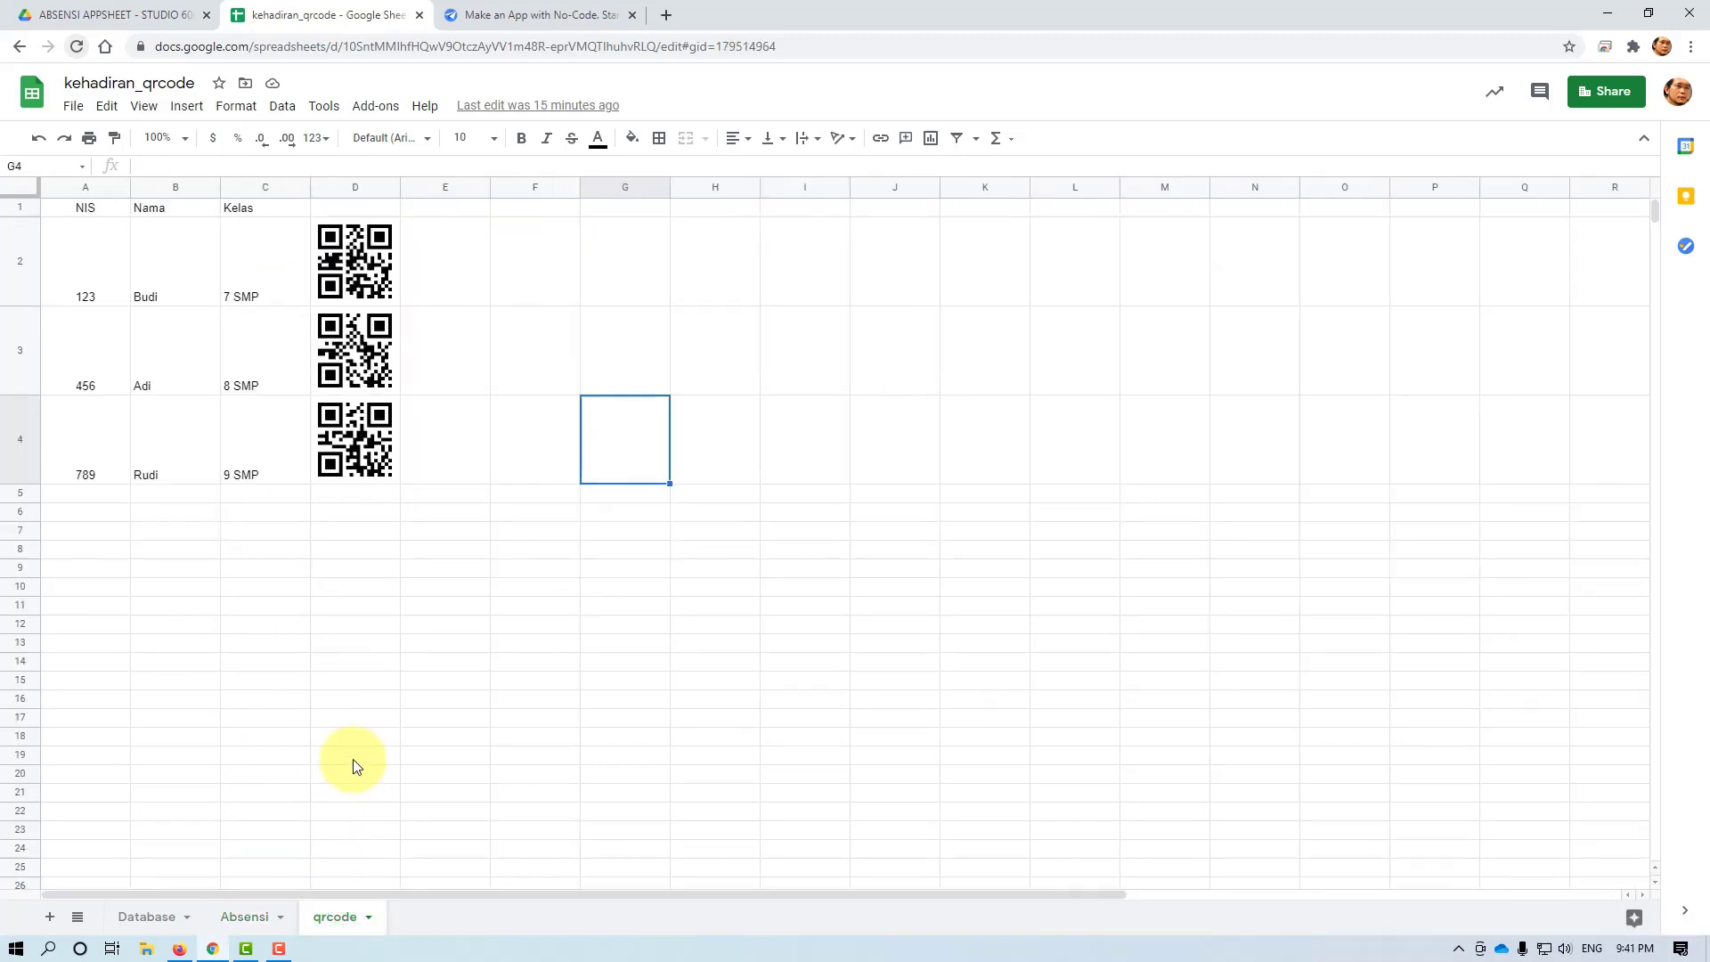
left_click(354, 263)
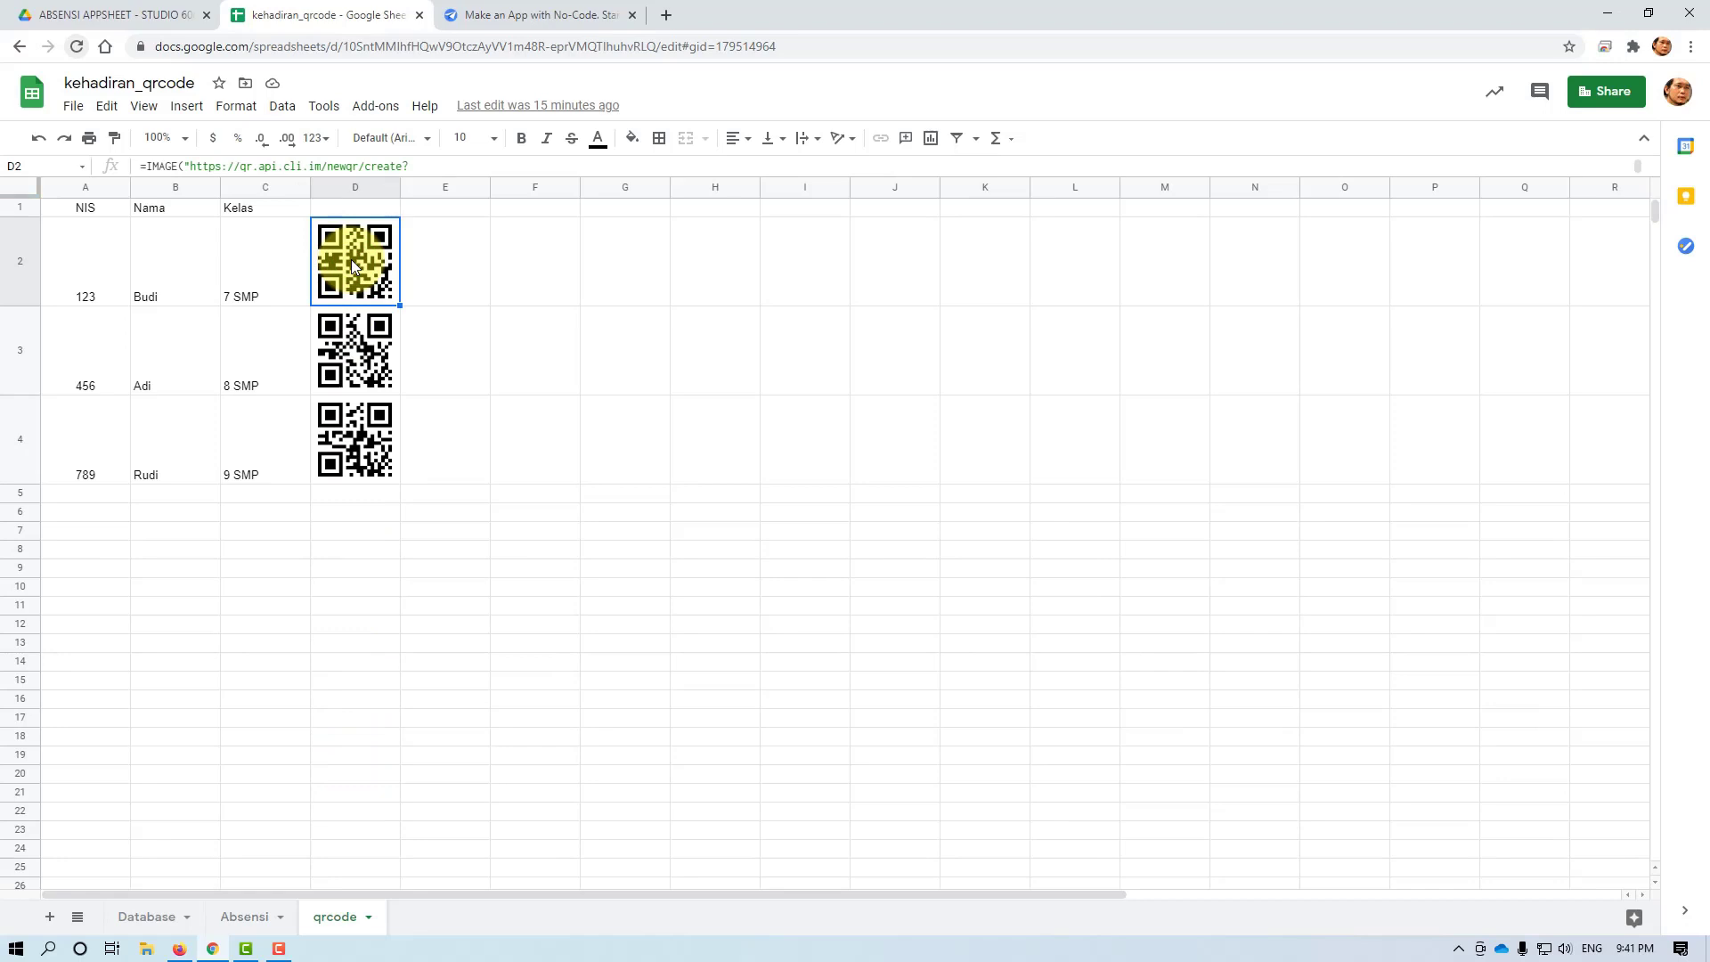
left_click(611, 392)
left_click(298, 259)
left_click(349, 259)
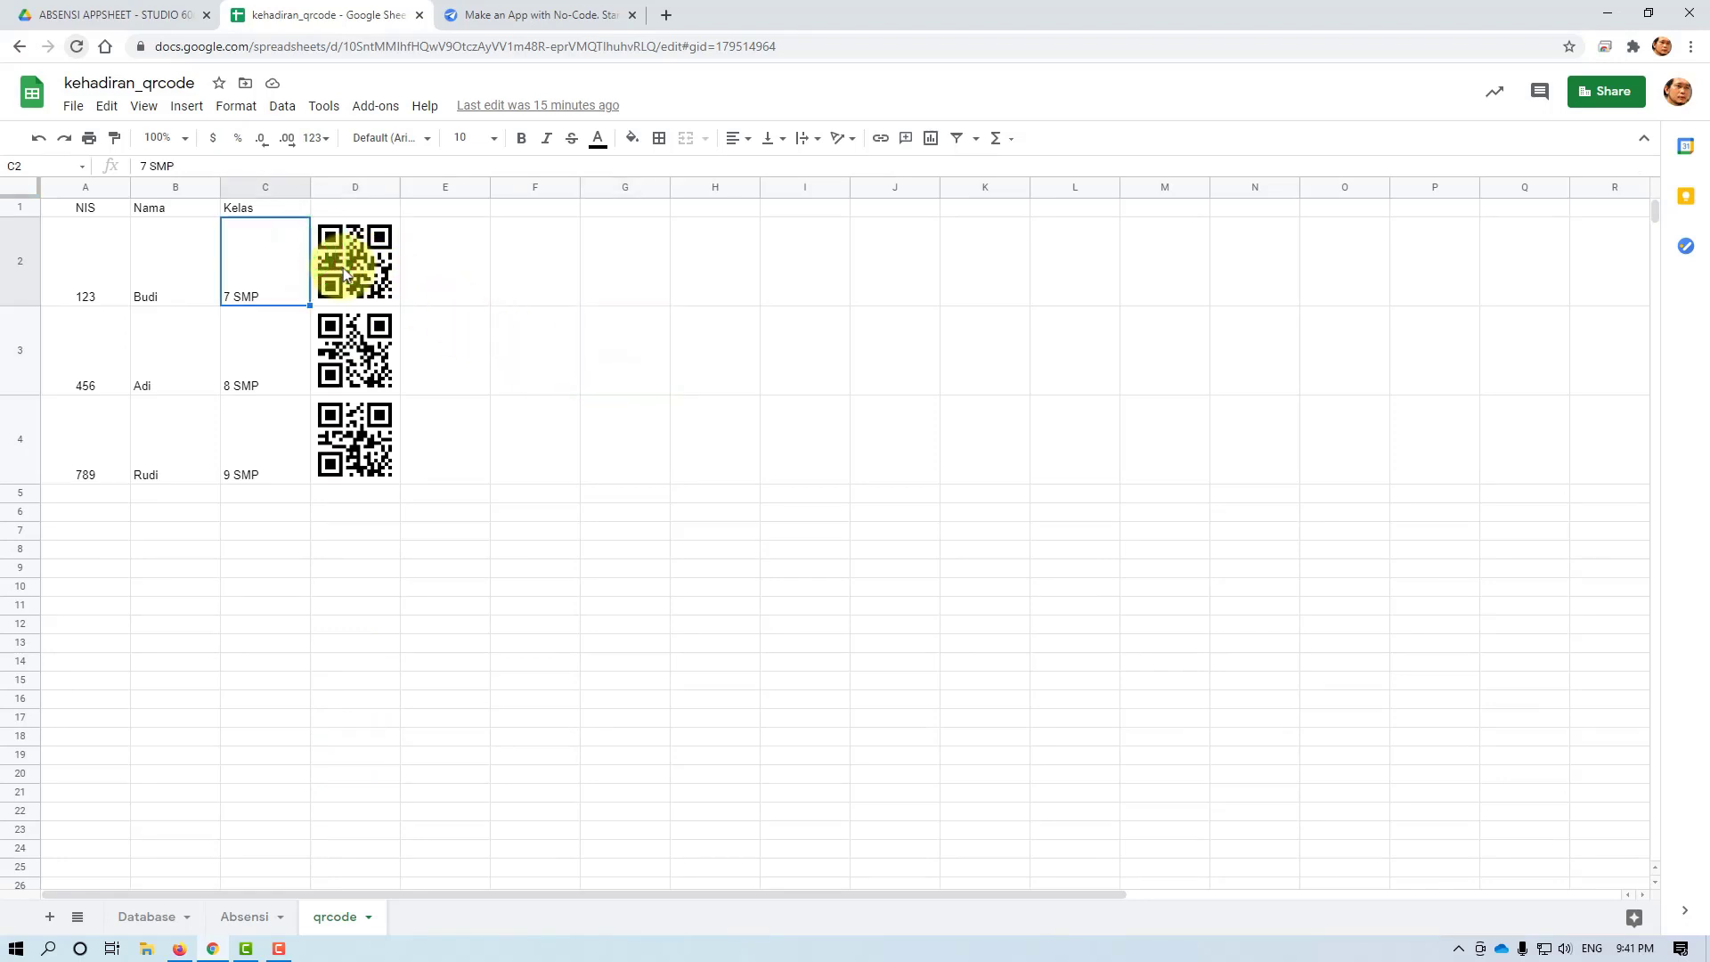
left_click(354, 352)
left_click(357, 438)
left_click(491, 430)
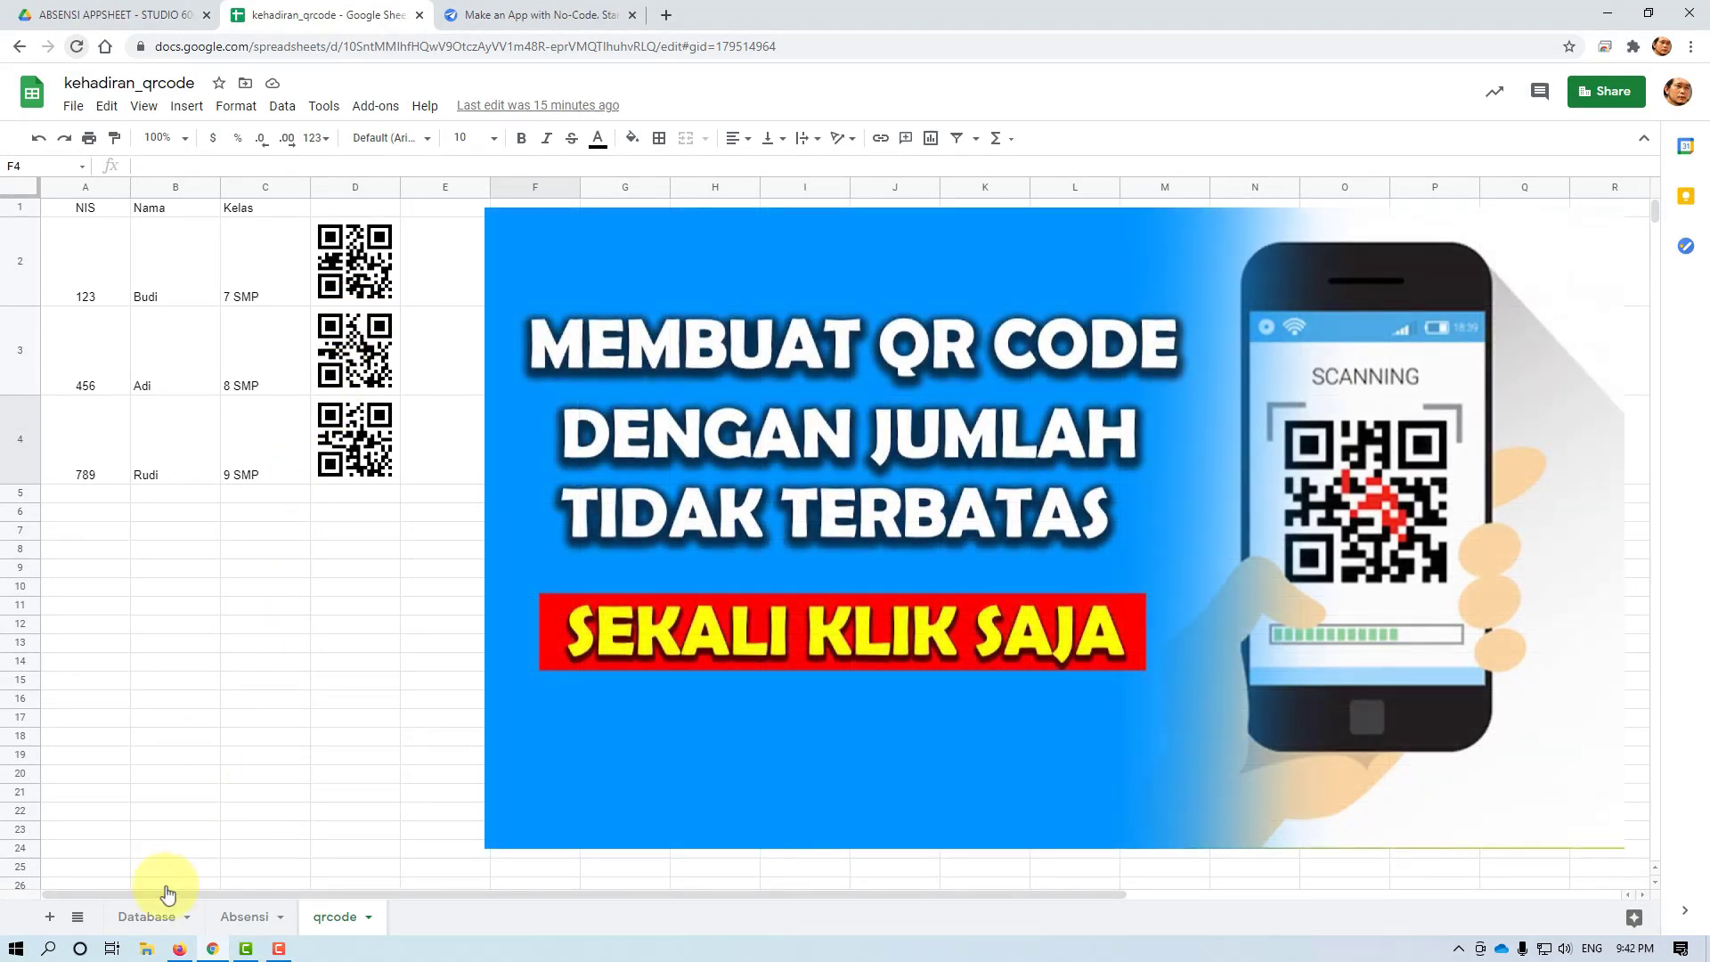
left_click(151, 916)
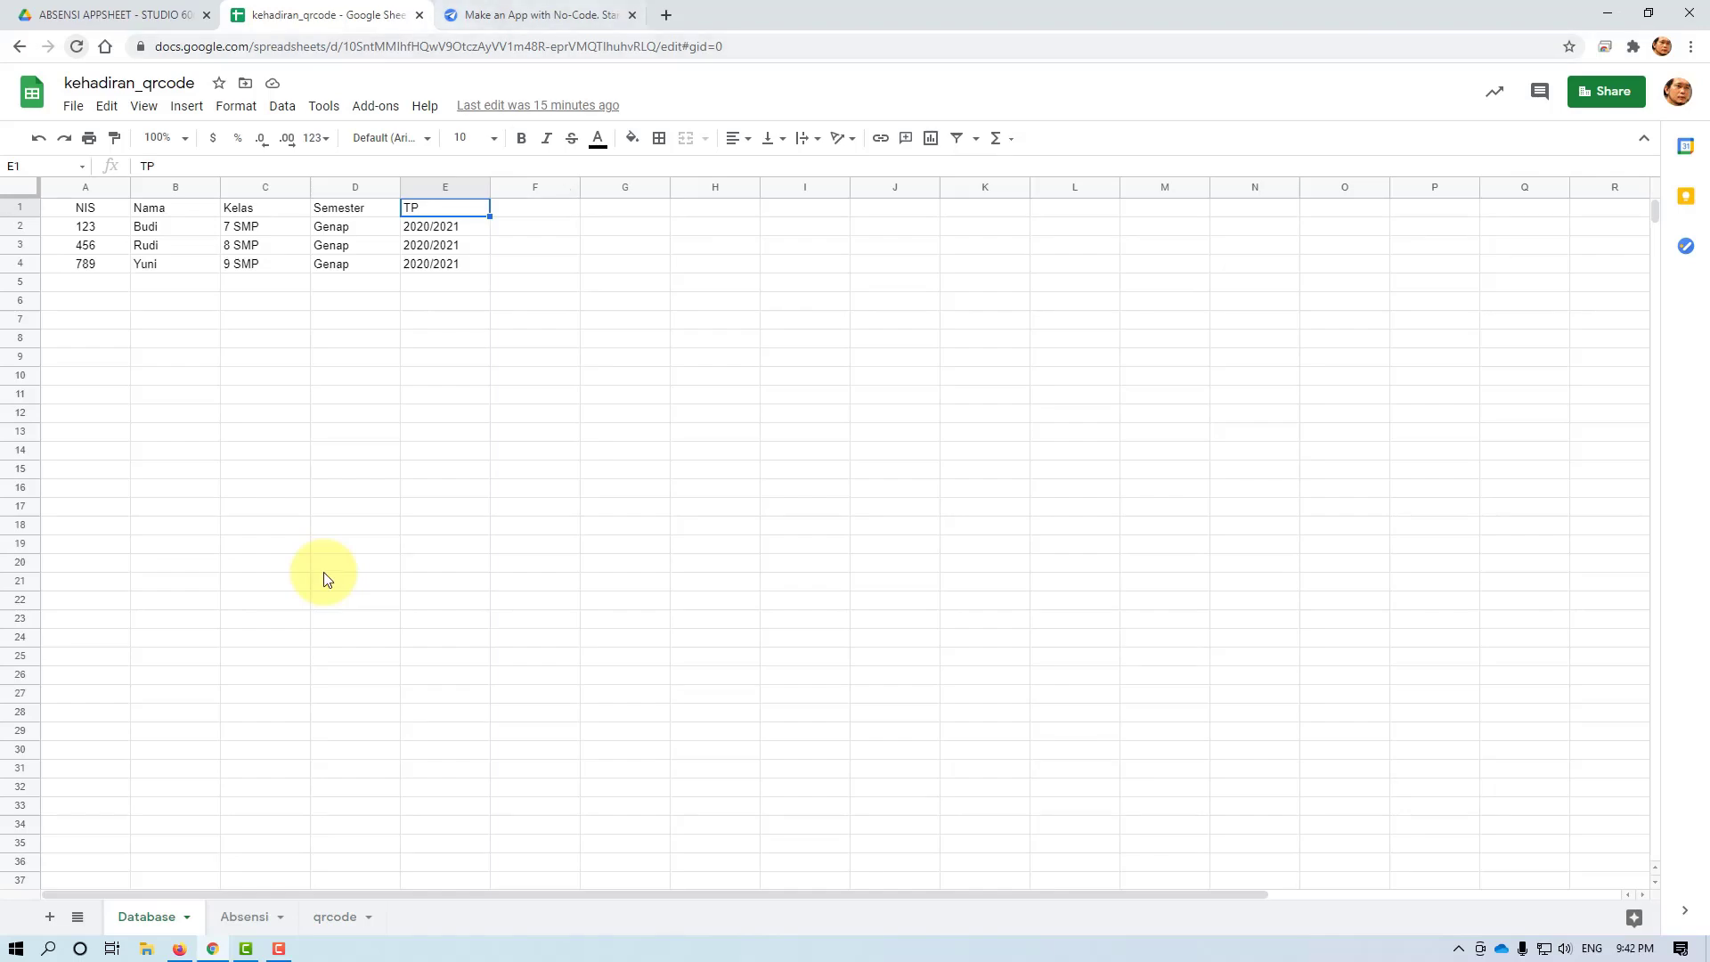
Switch to the AppSheet site and open the My Apps page of the account
left_click(507, 14)
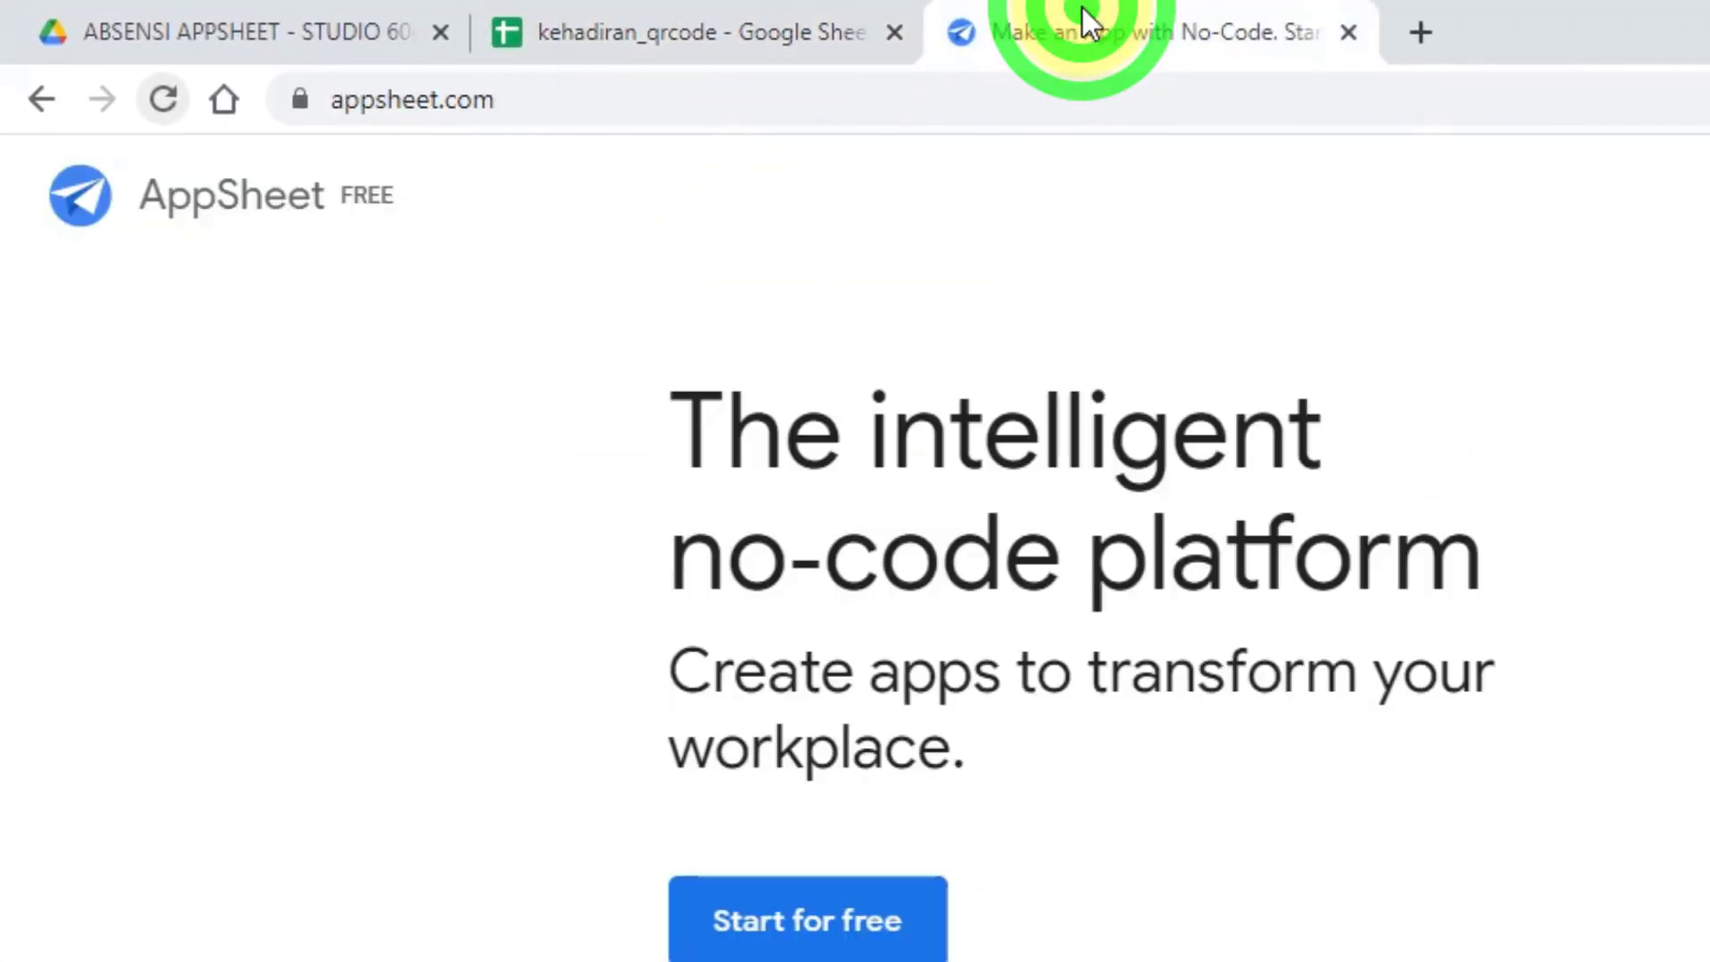
left_click(592, 97)
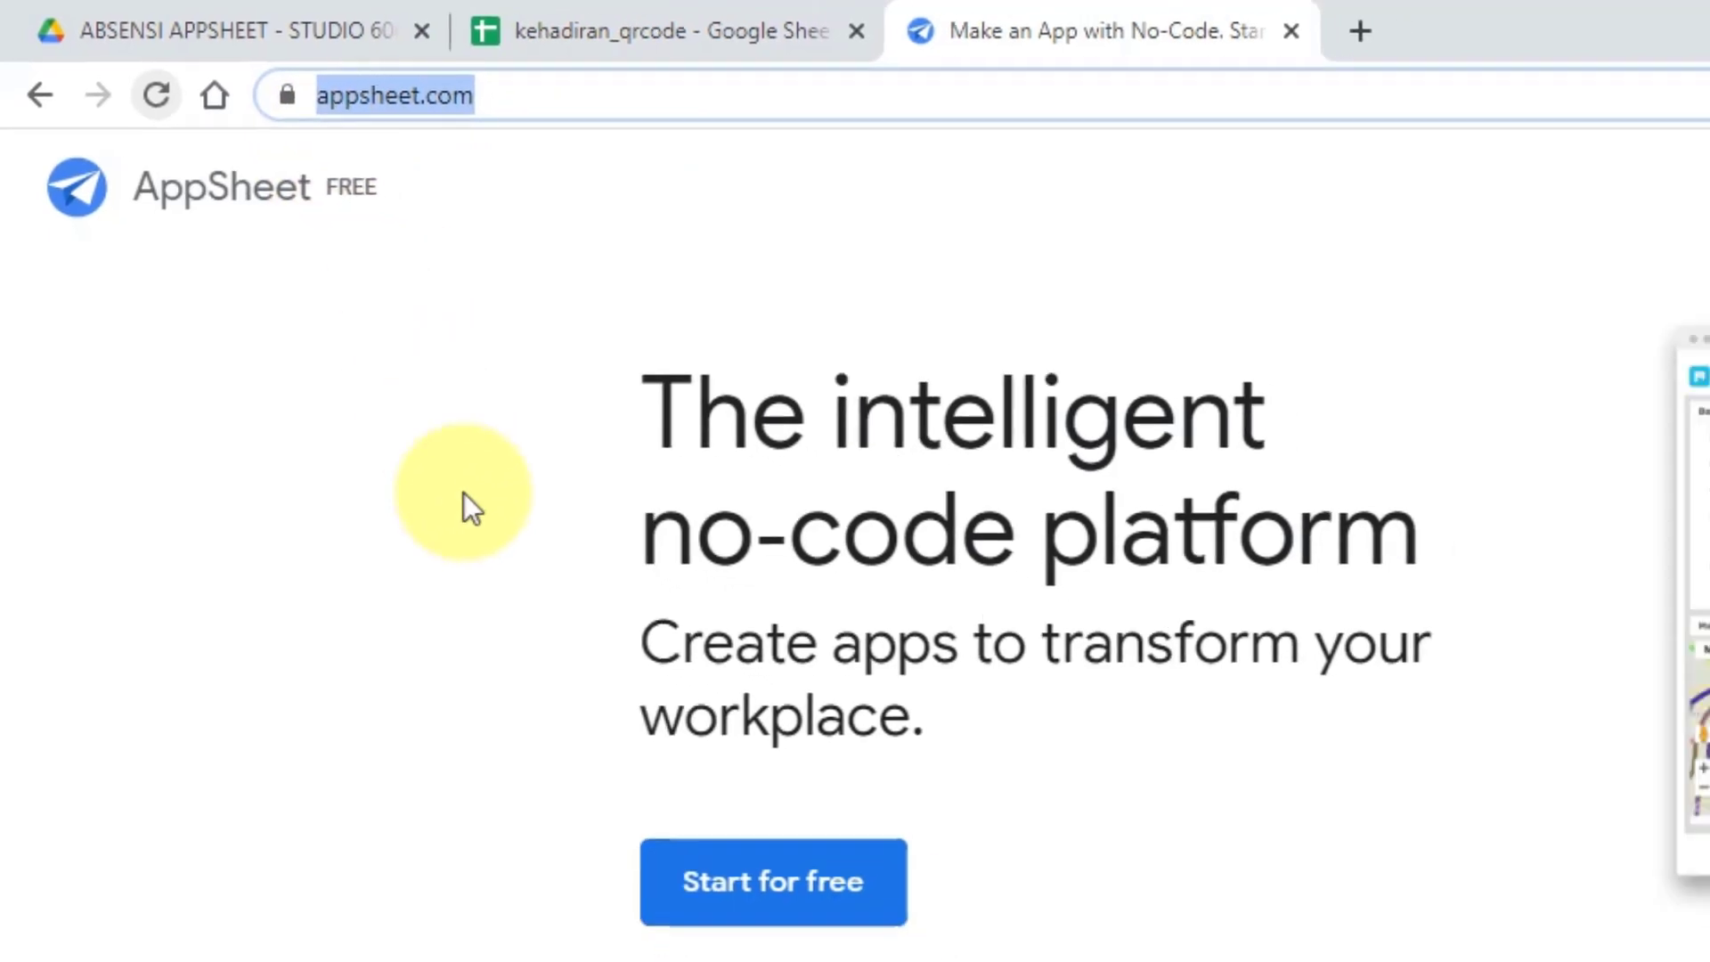
left_click(463, 499)
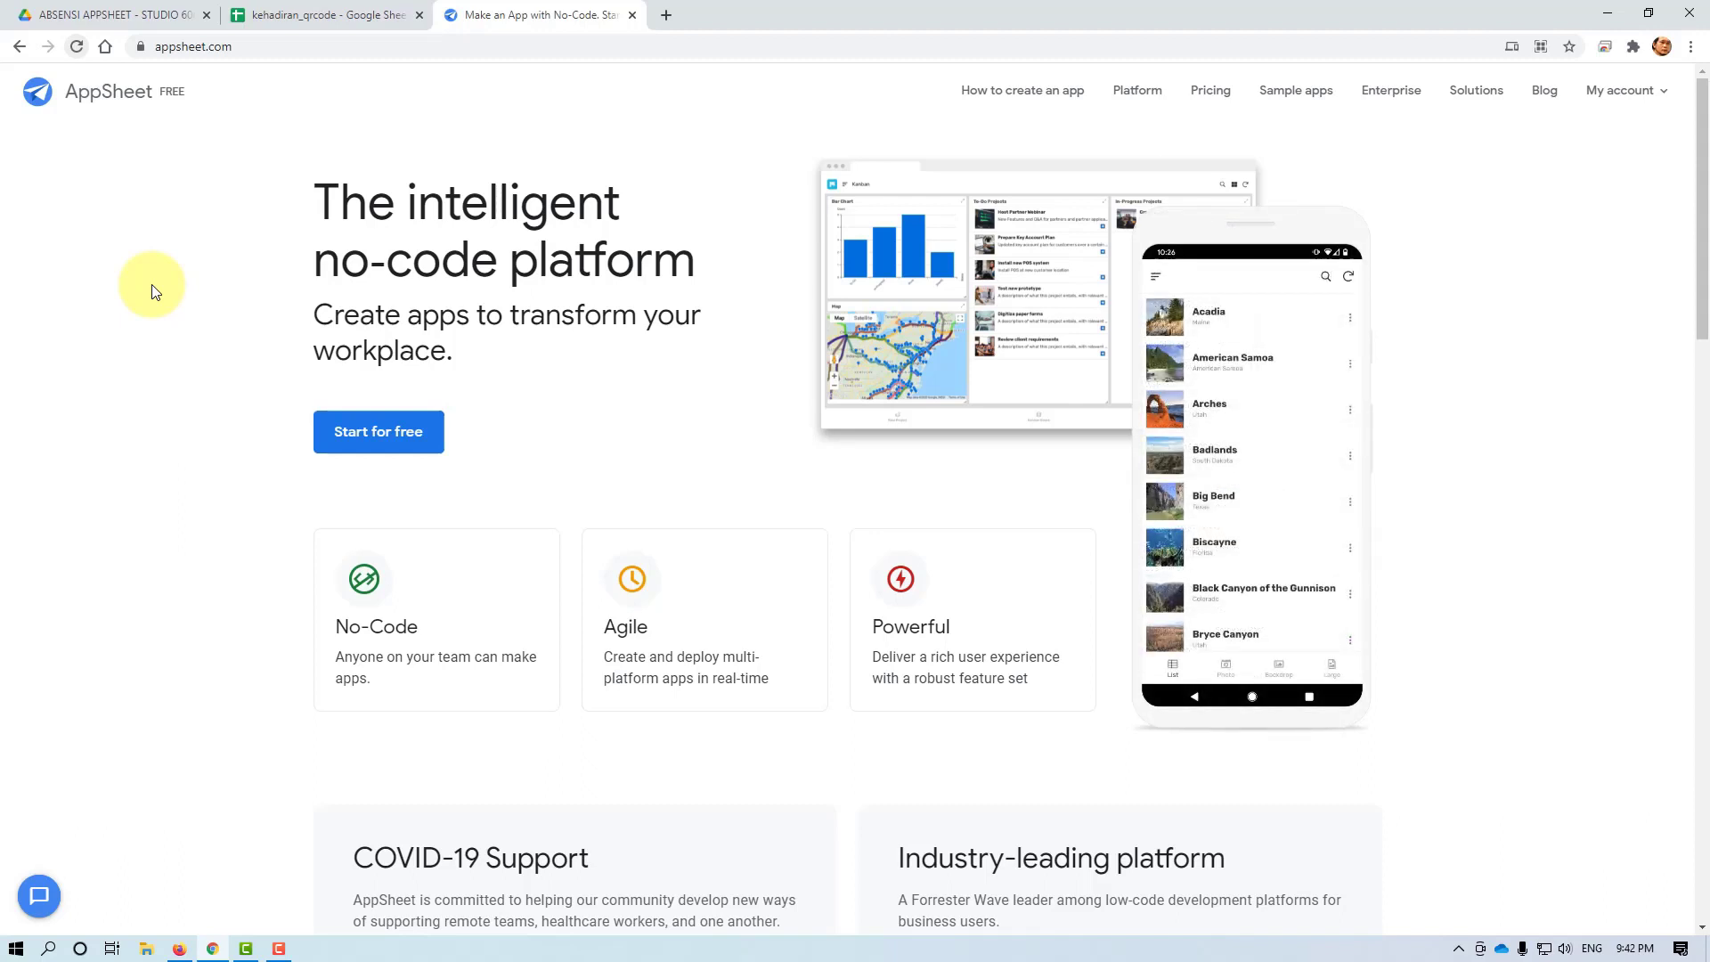
mouse_move(1627, 91)
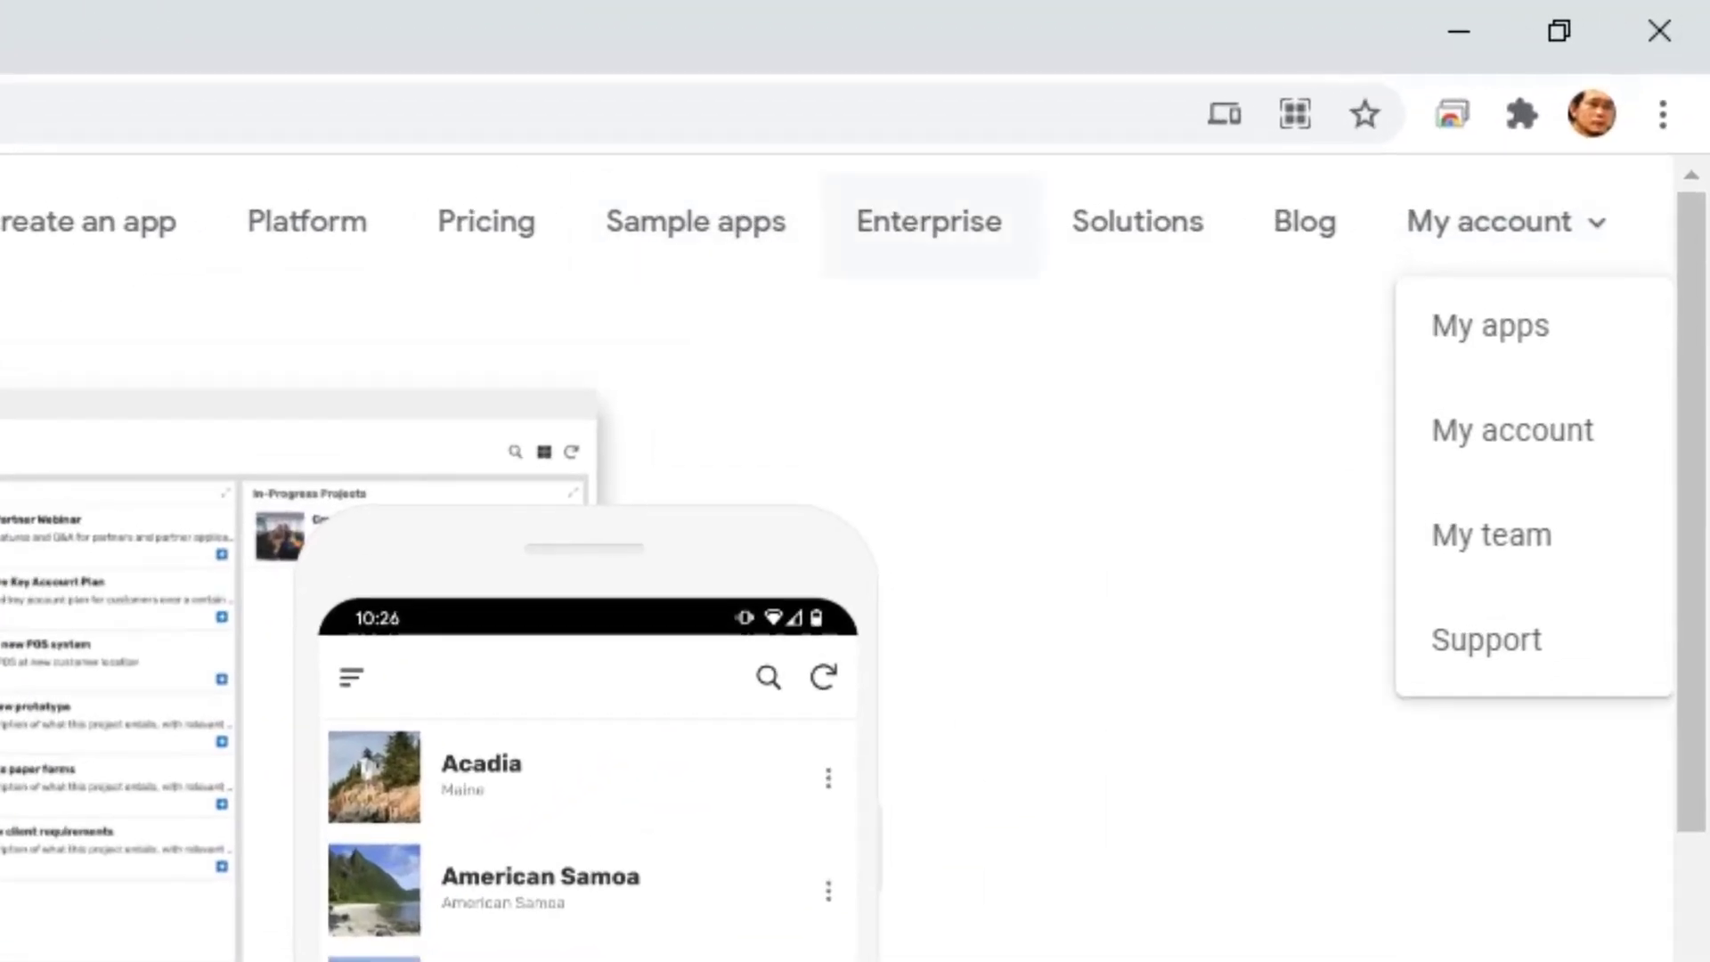
left_click(1528, 331)
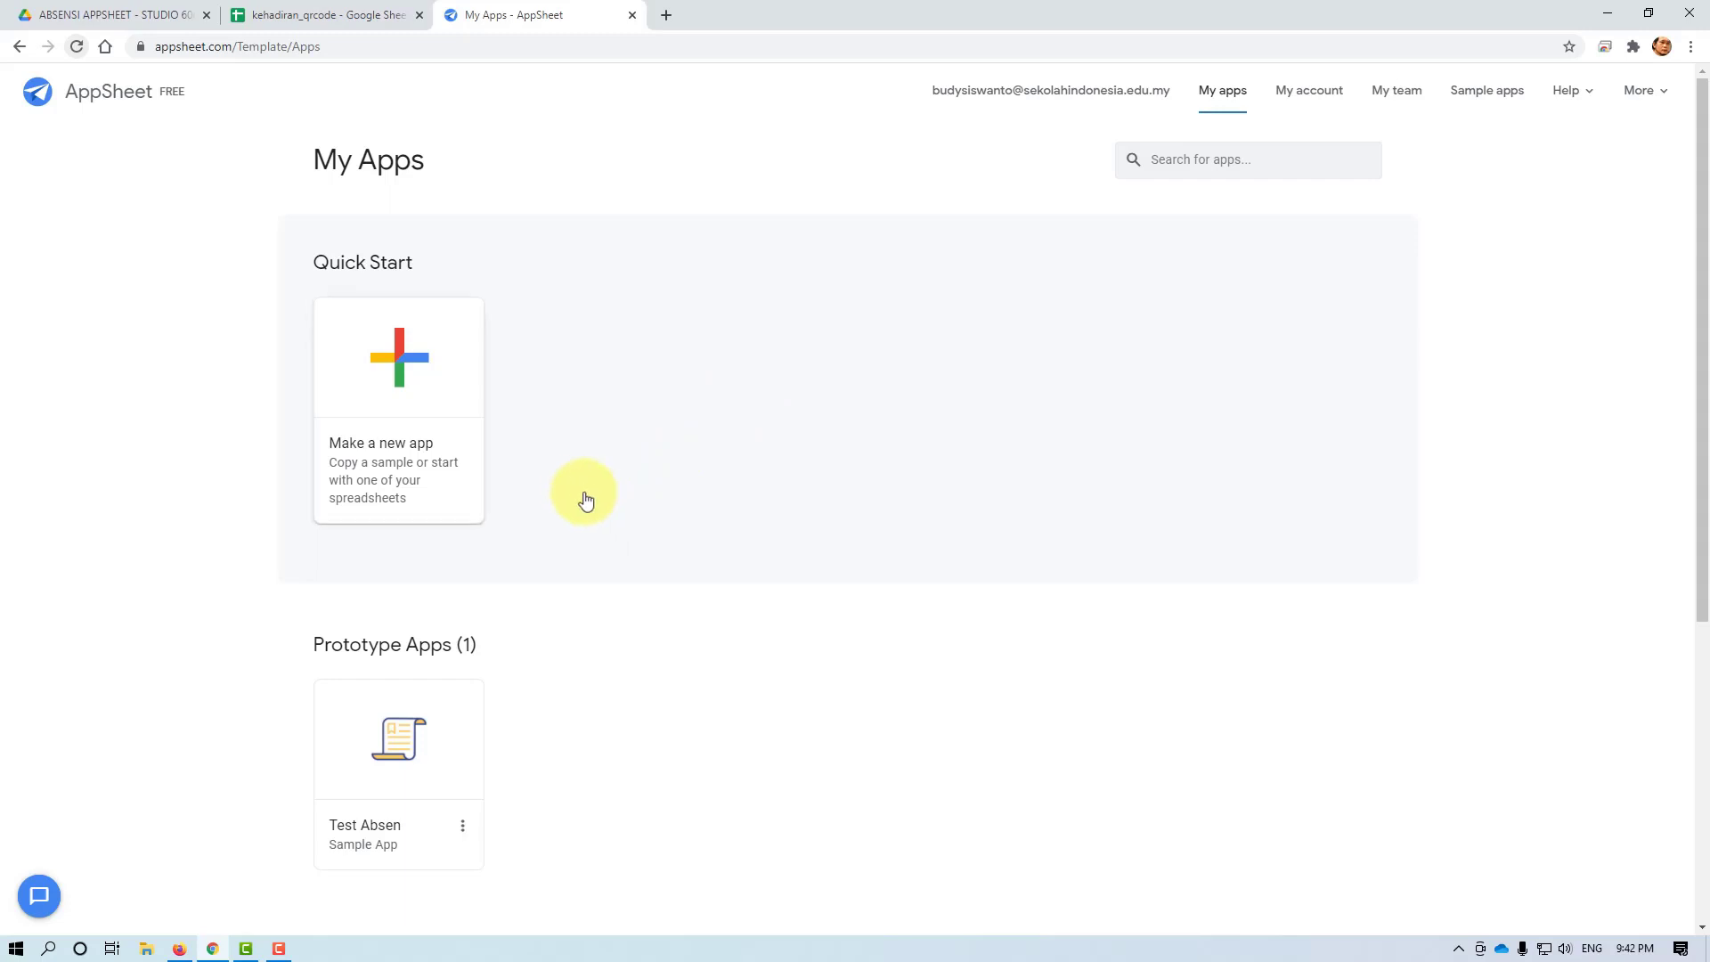
Start a new app from own data and name it "Test Absen_"
left_click(402, 385)
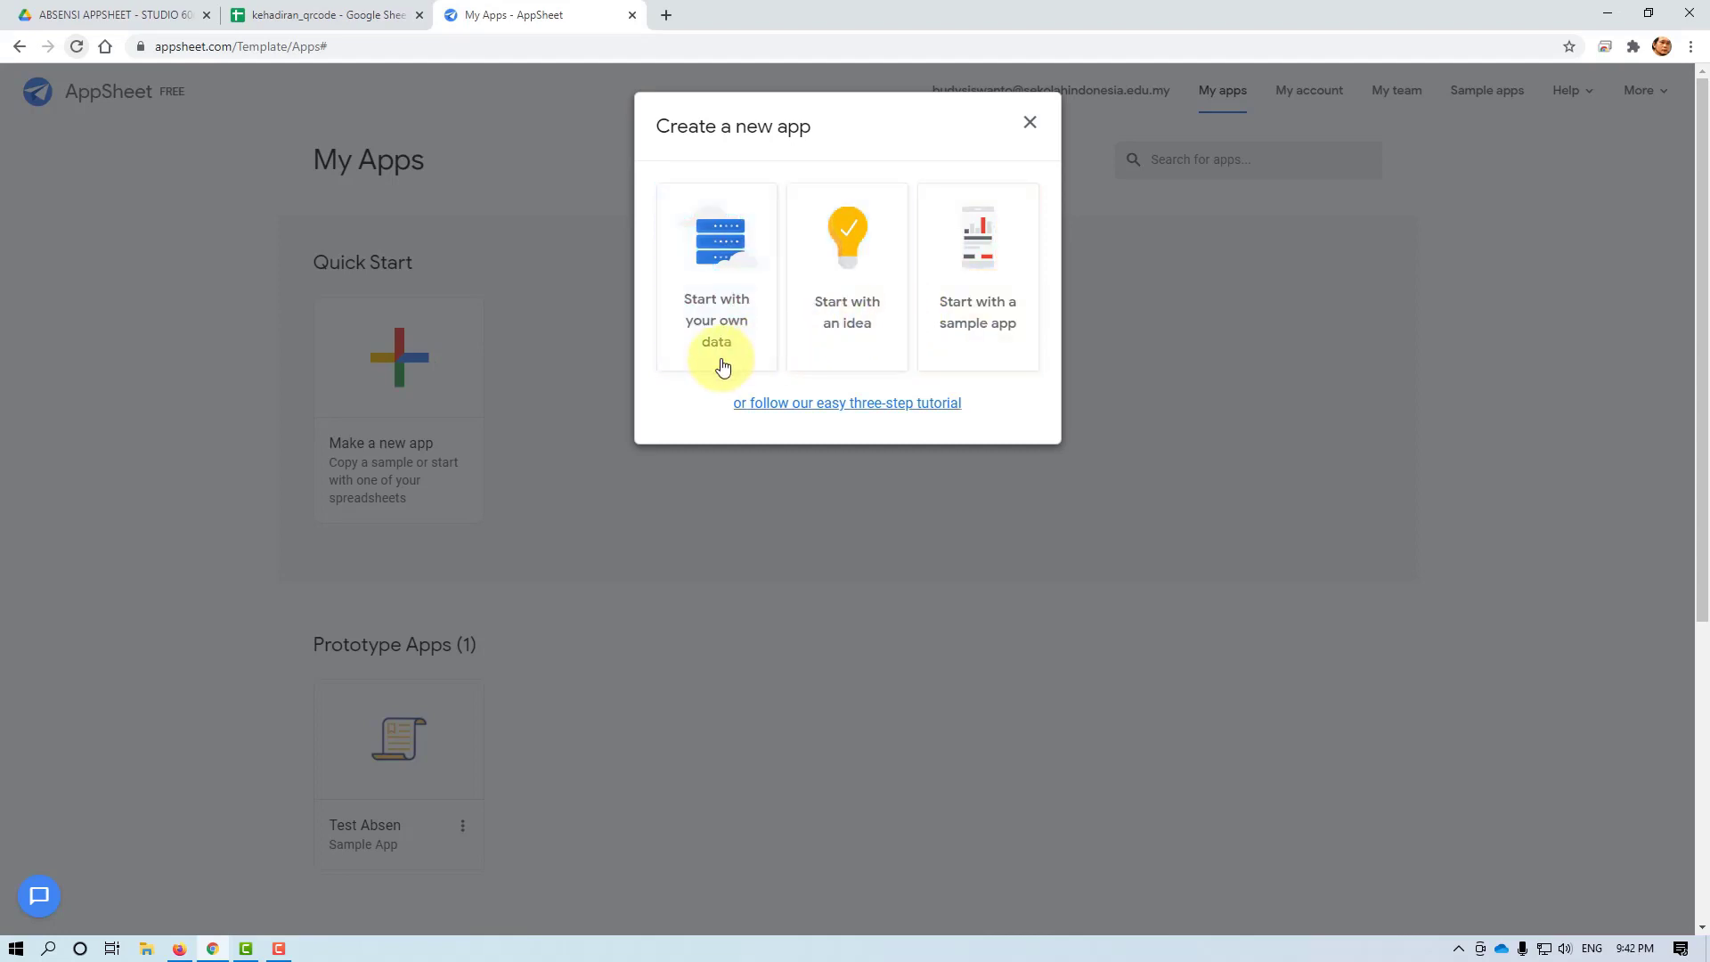
left_click(722, 287)
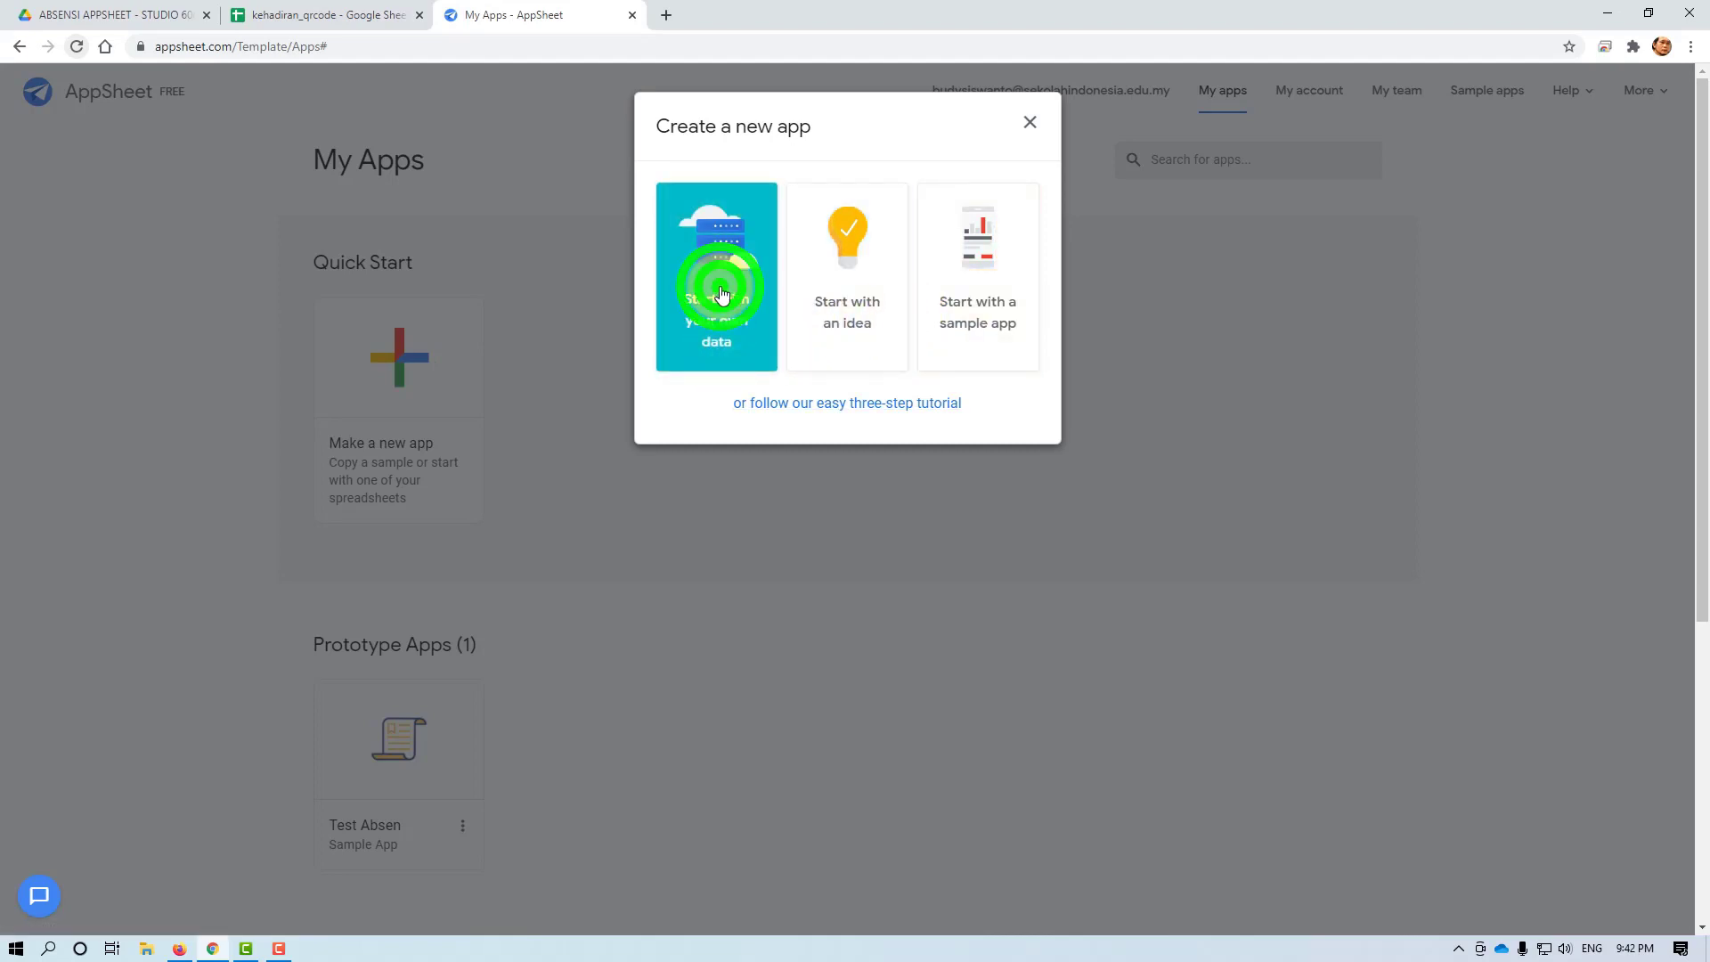
left_click(773, 219)
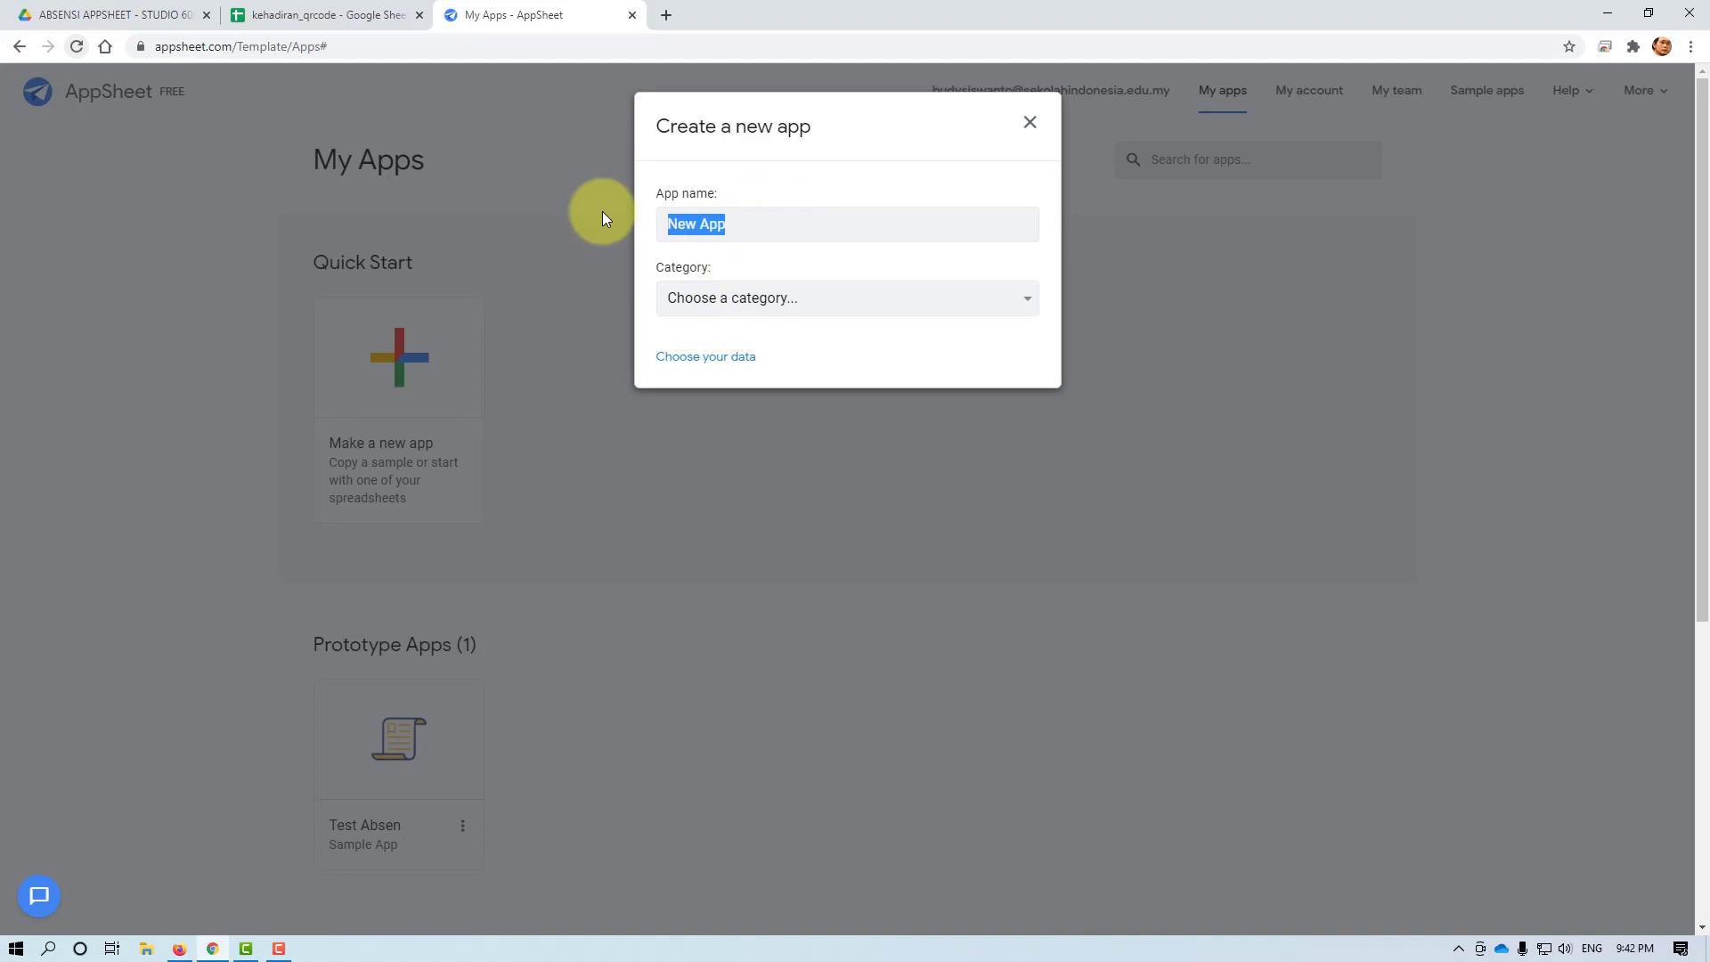
type("Test Absen")
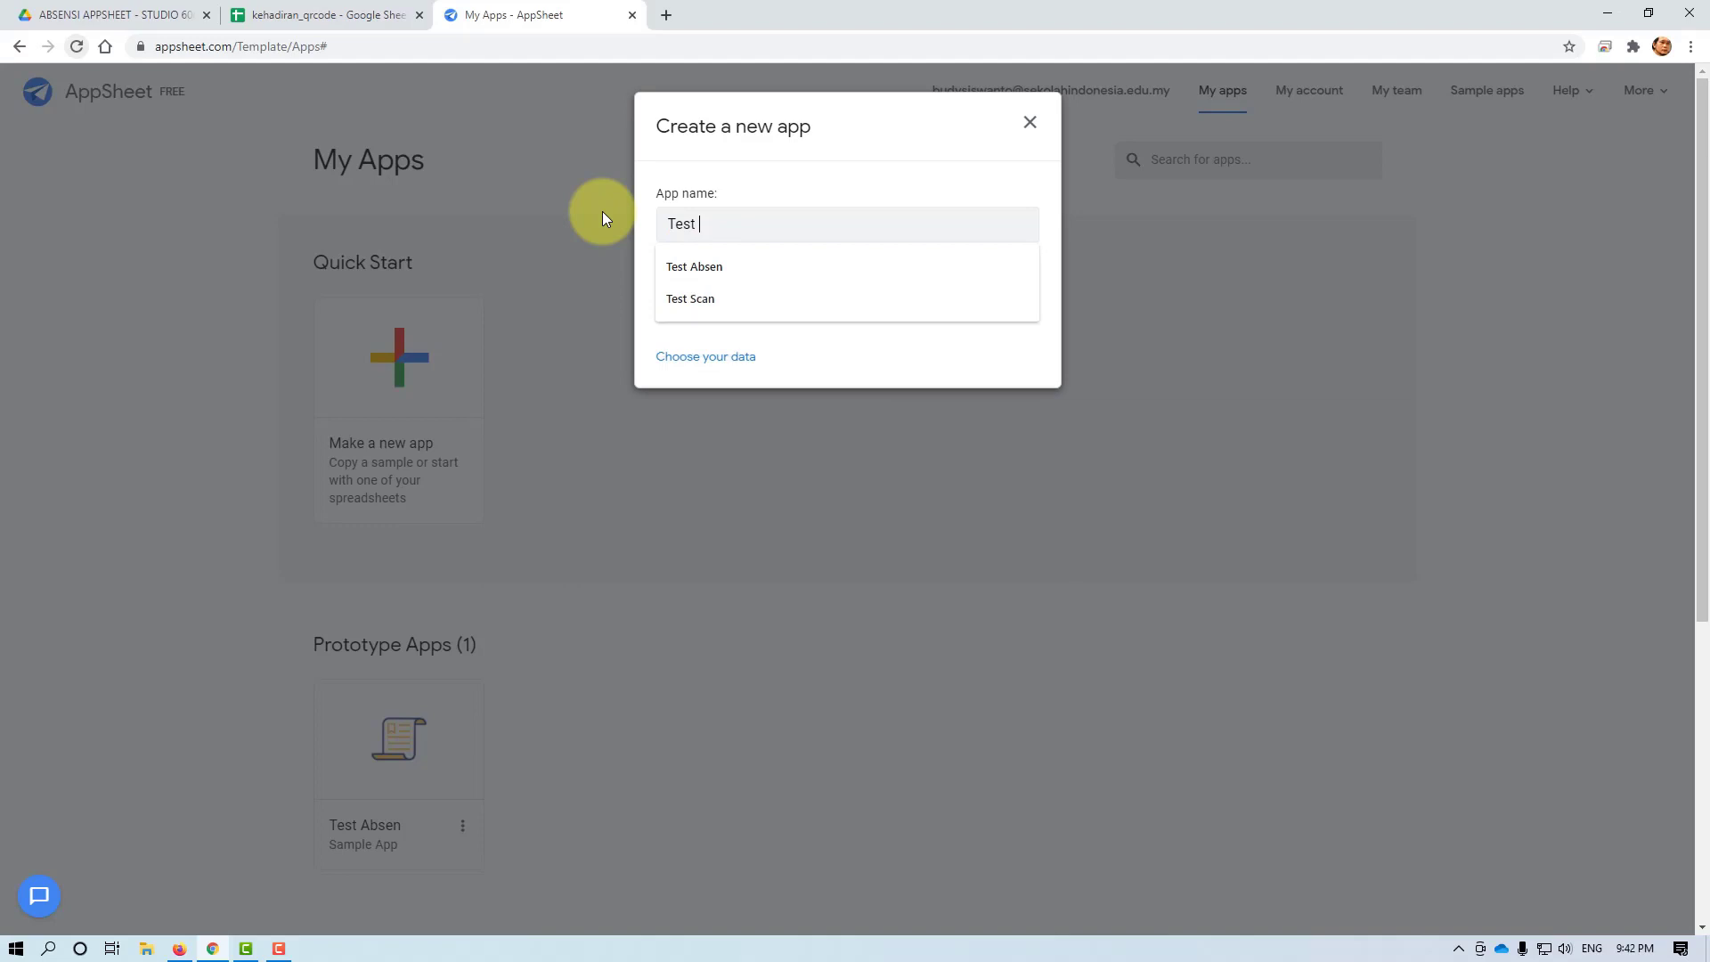
type("_1")
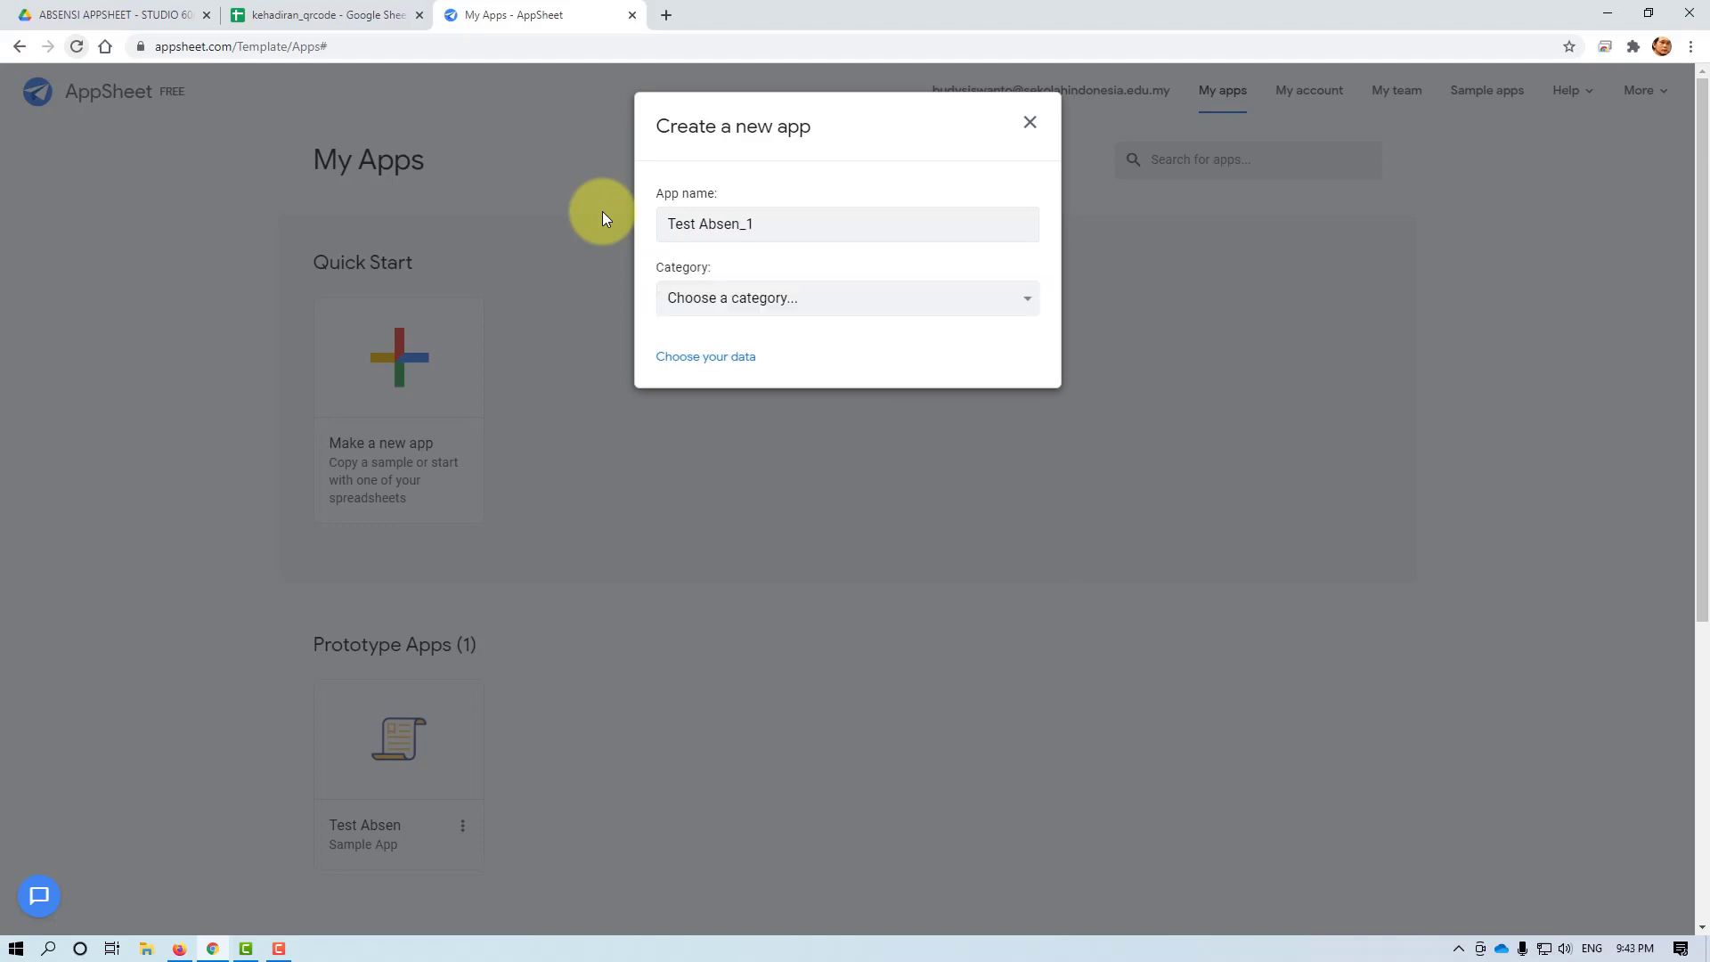
key("BackSpace")
Set the new app's category to Other
left_click(820, 297)
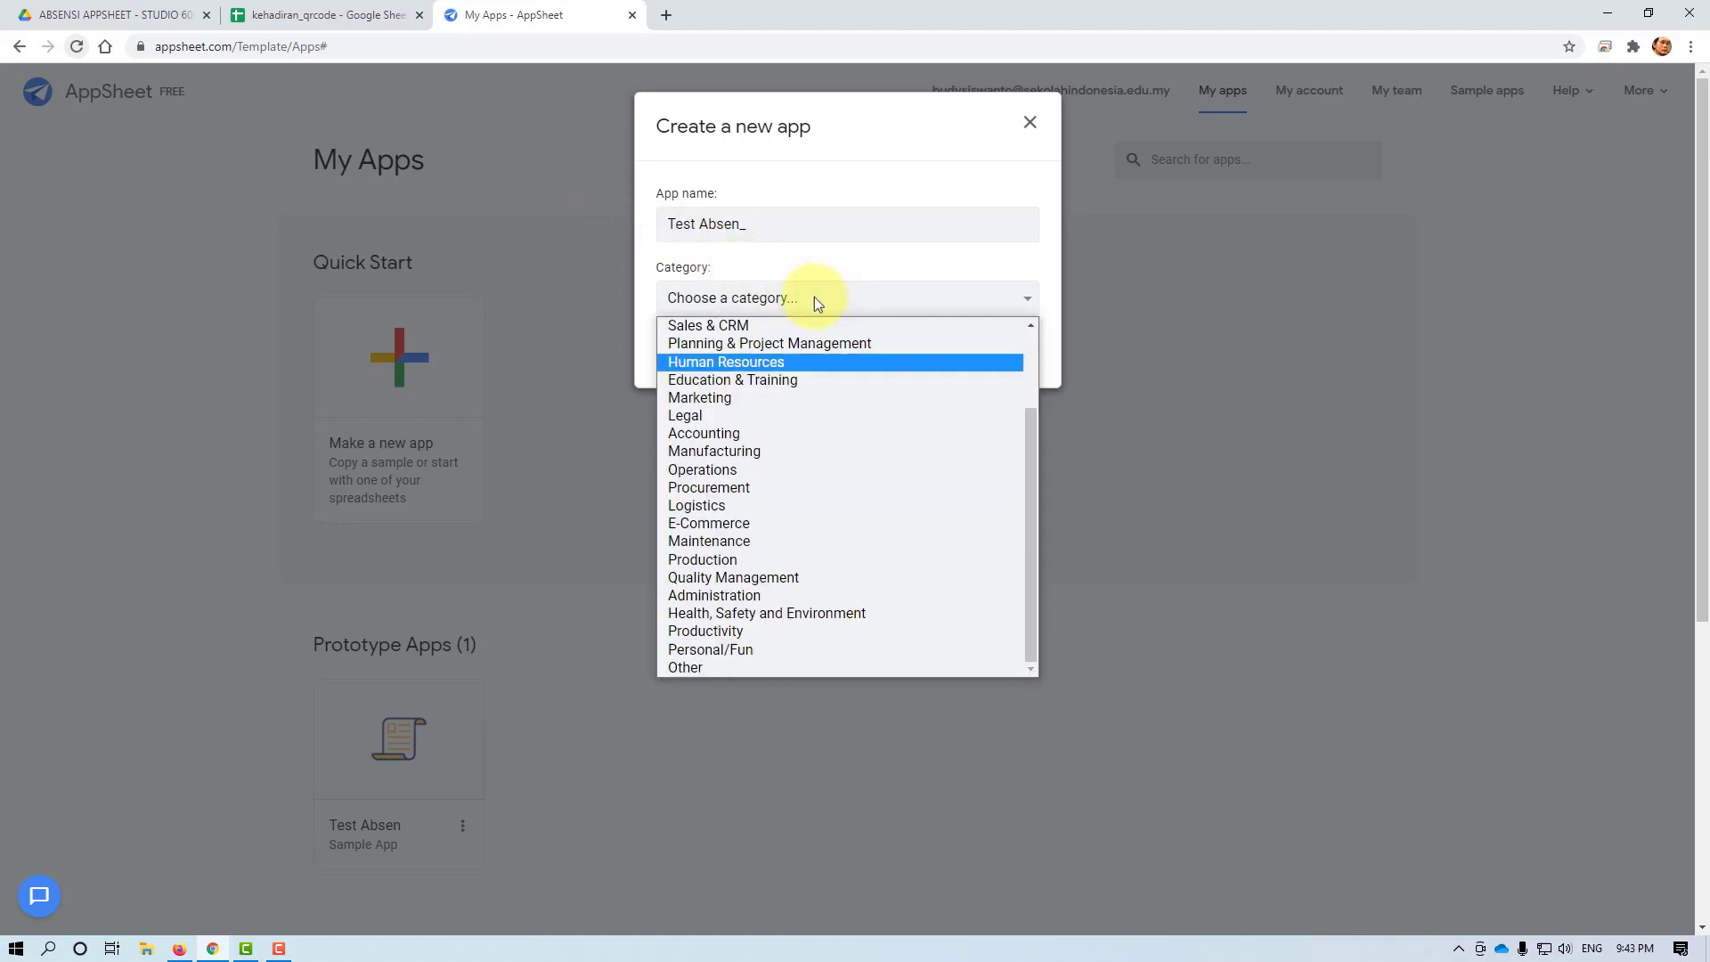
key("Up")
key("Up")
key("Up")
key("Up")
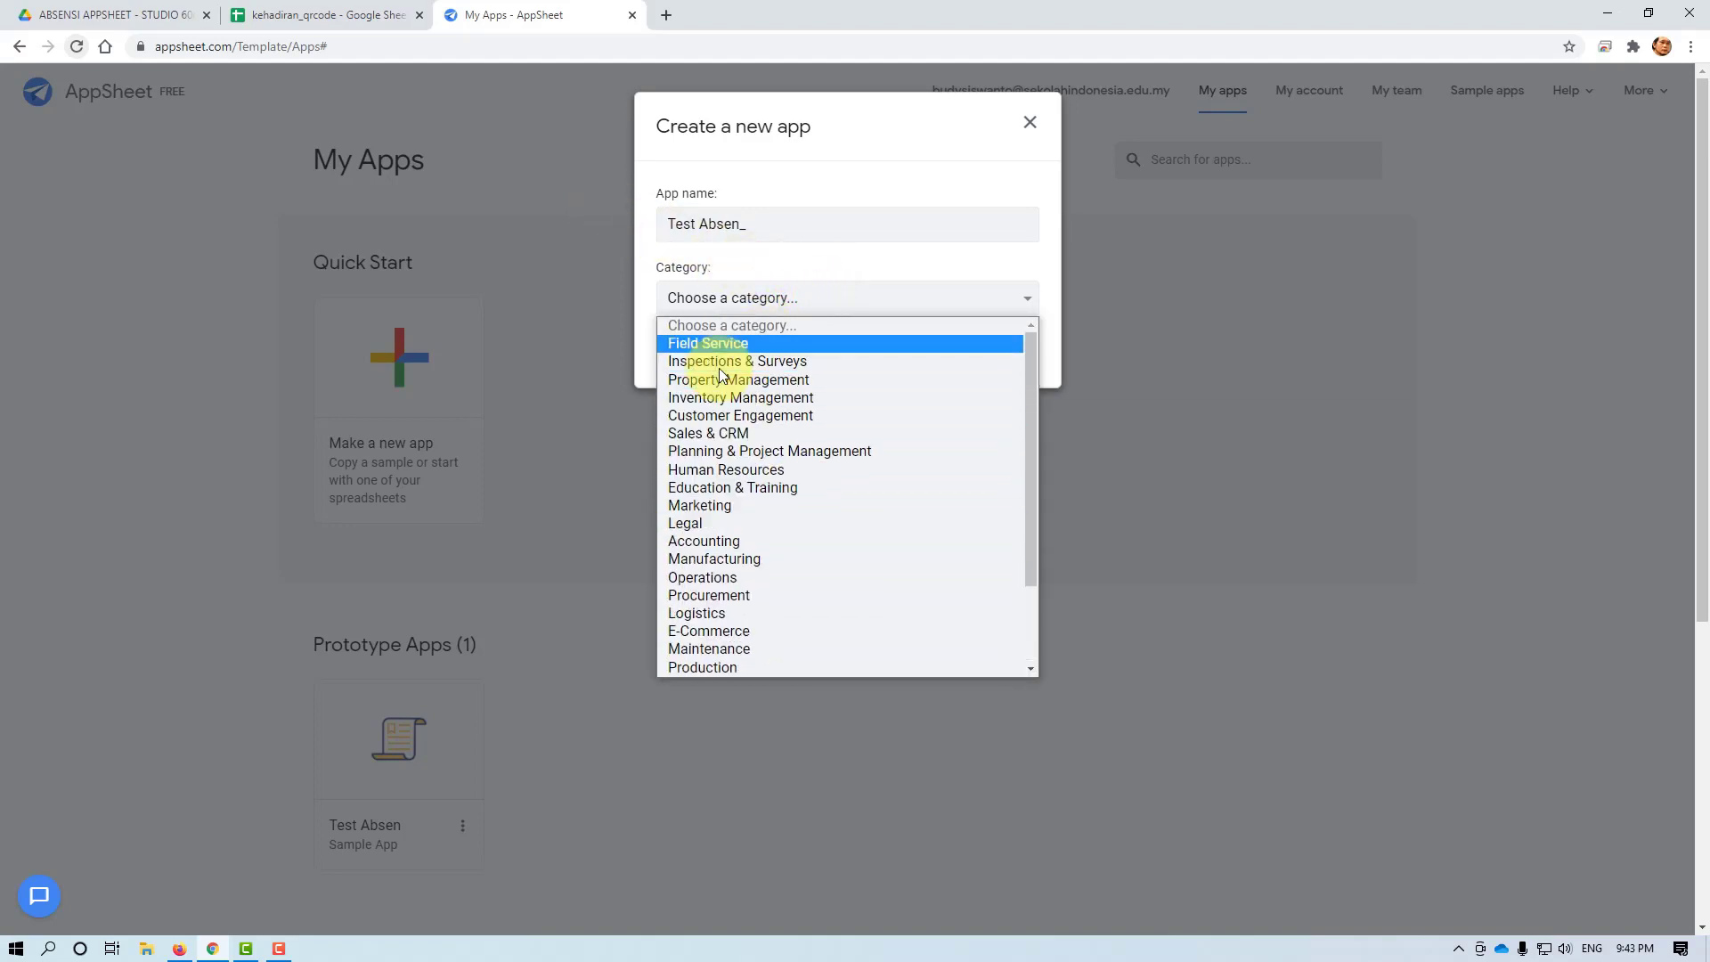
scroll(719, 367, "down", 3)
left_click_drag(1024, 503, 1024, 408)
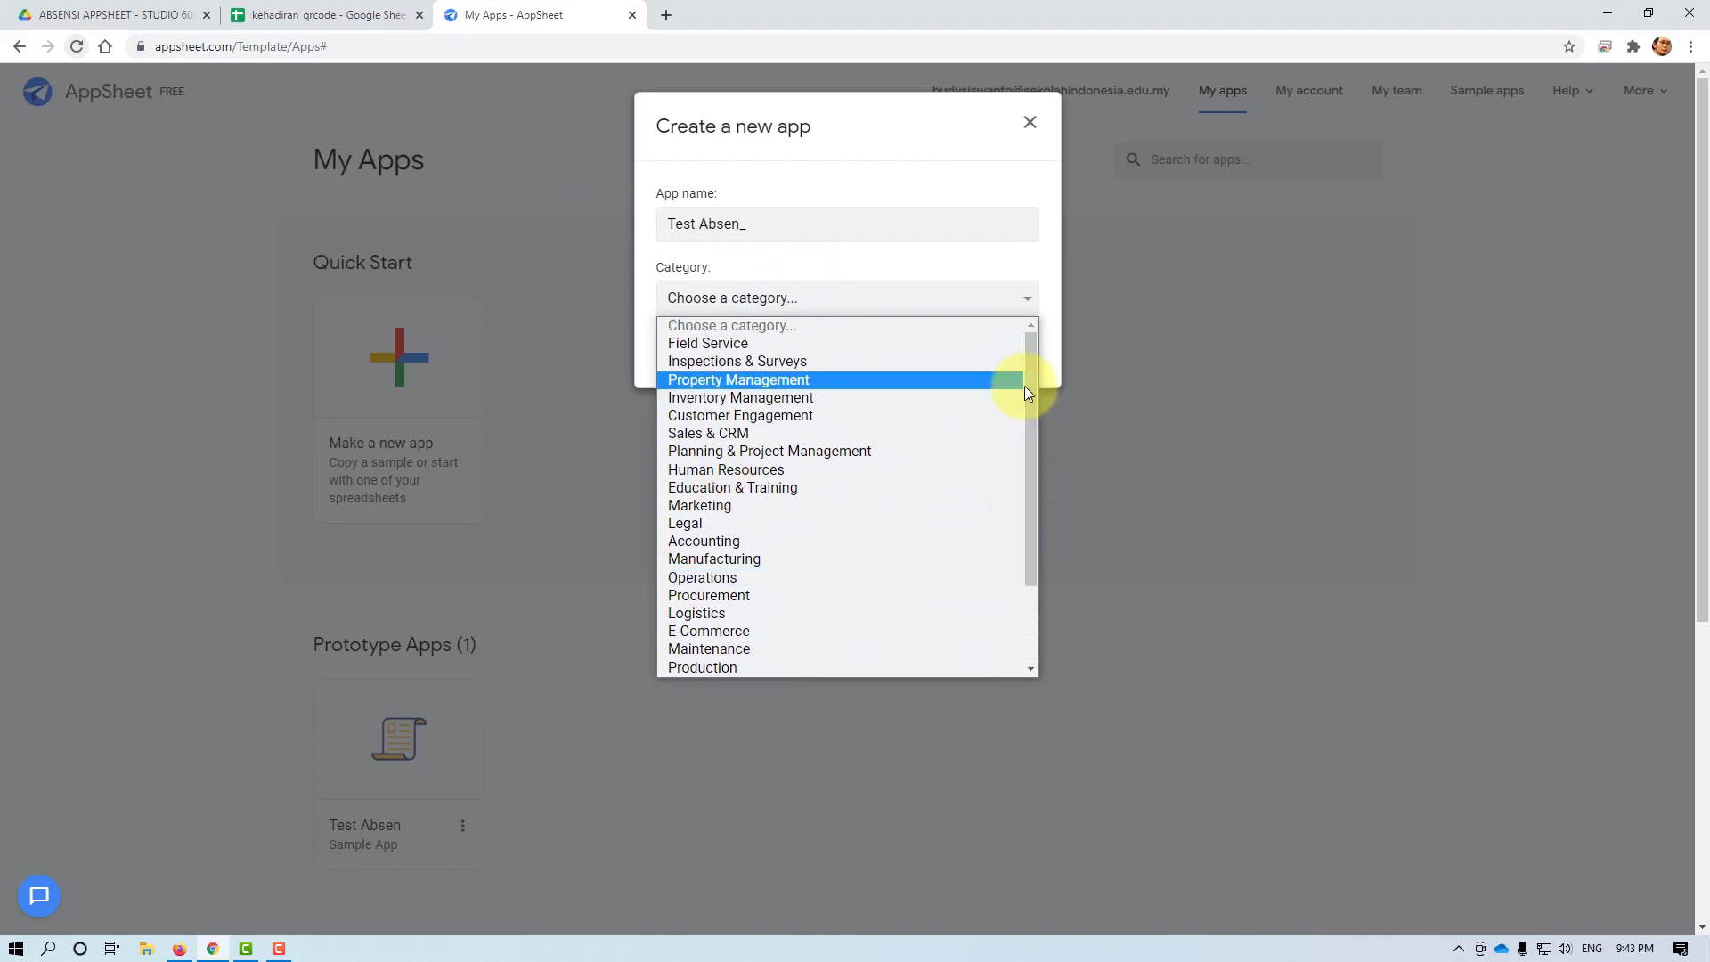
scroll(1025, 387, "down", 3)
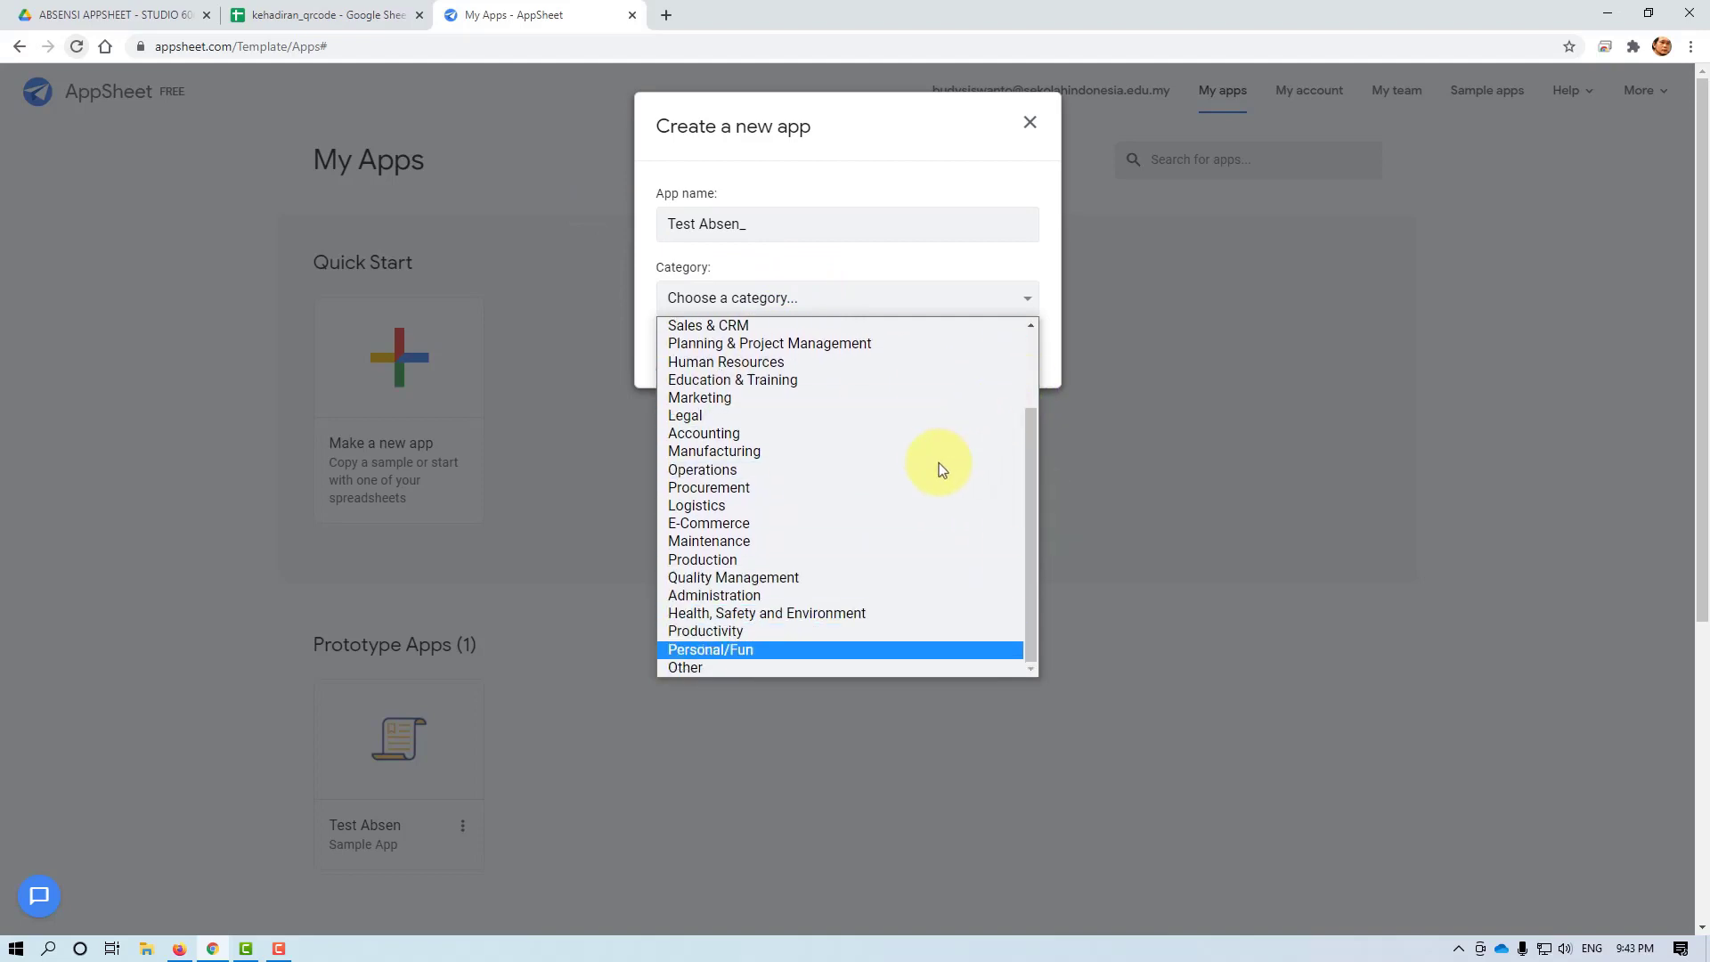
left_click(703, 668)
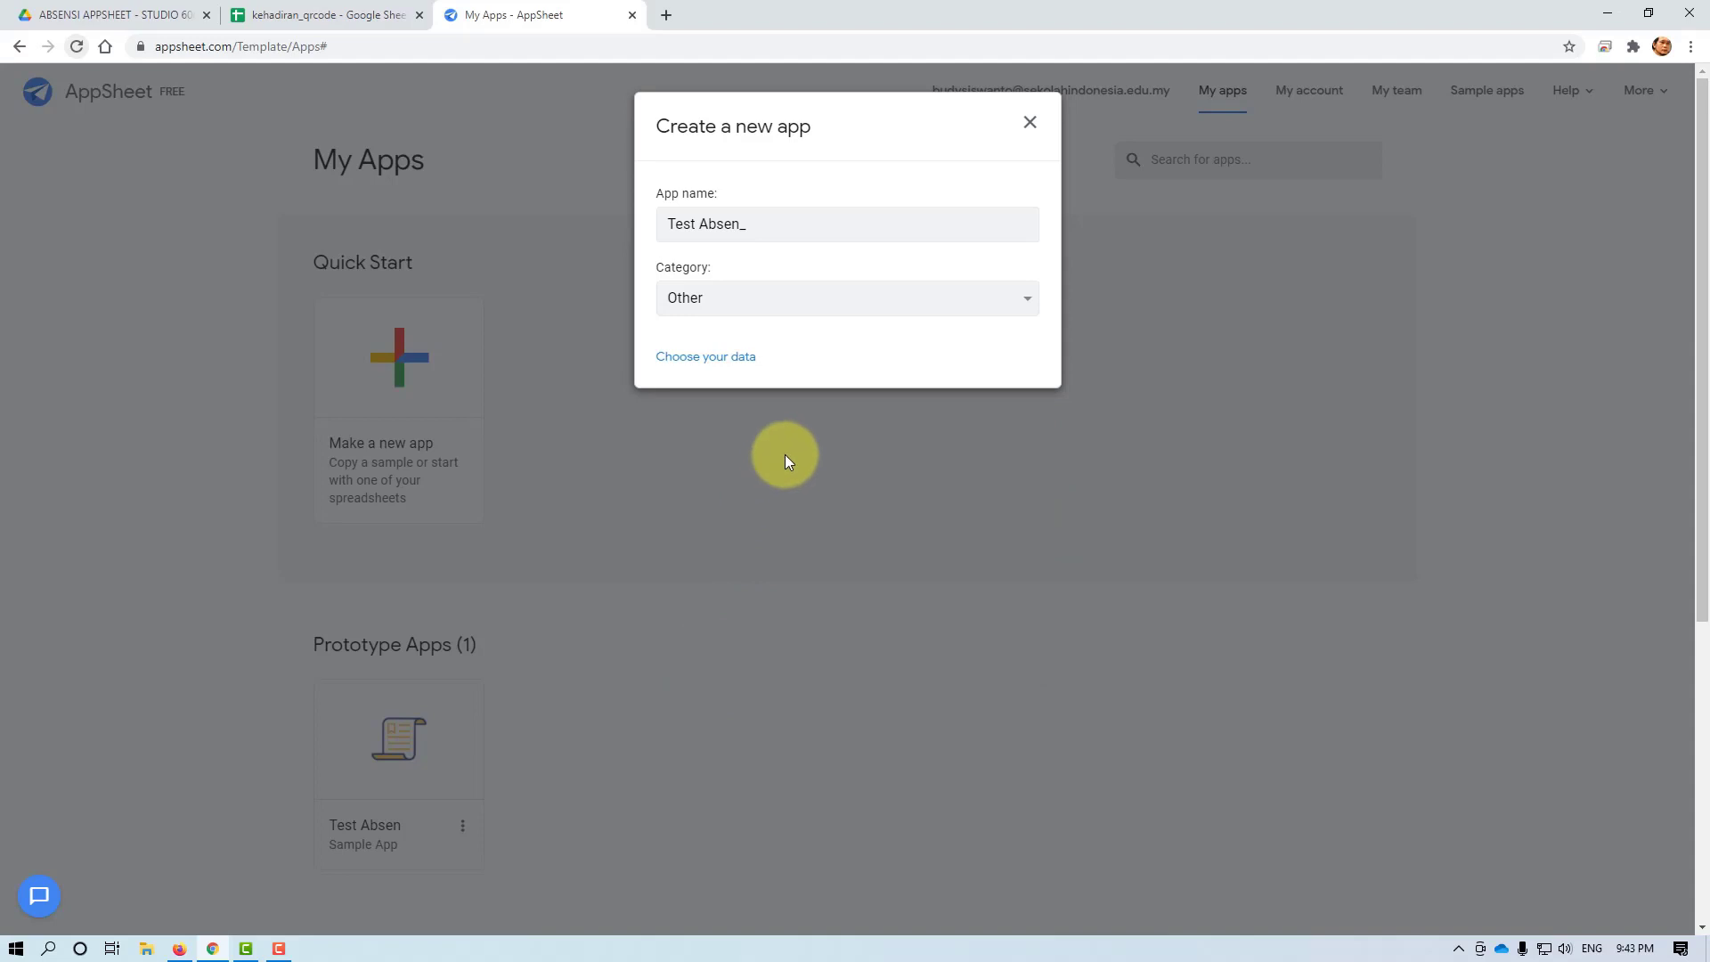
Search the Drive spreadsheets for "kehadiran qrcode" and use the "Kehadiran qrcode" file as the app's data source
left_click(698, 366)
left_click(725, 364)
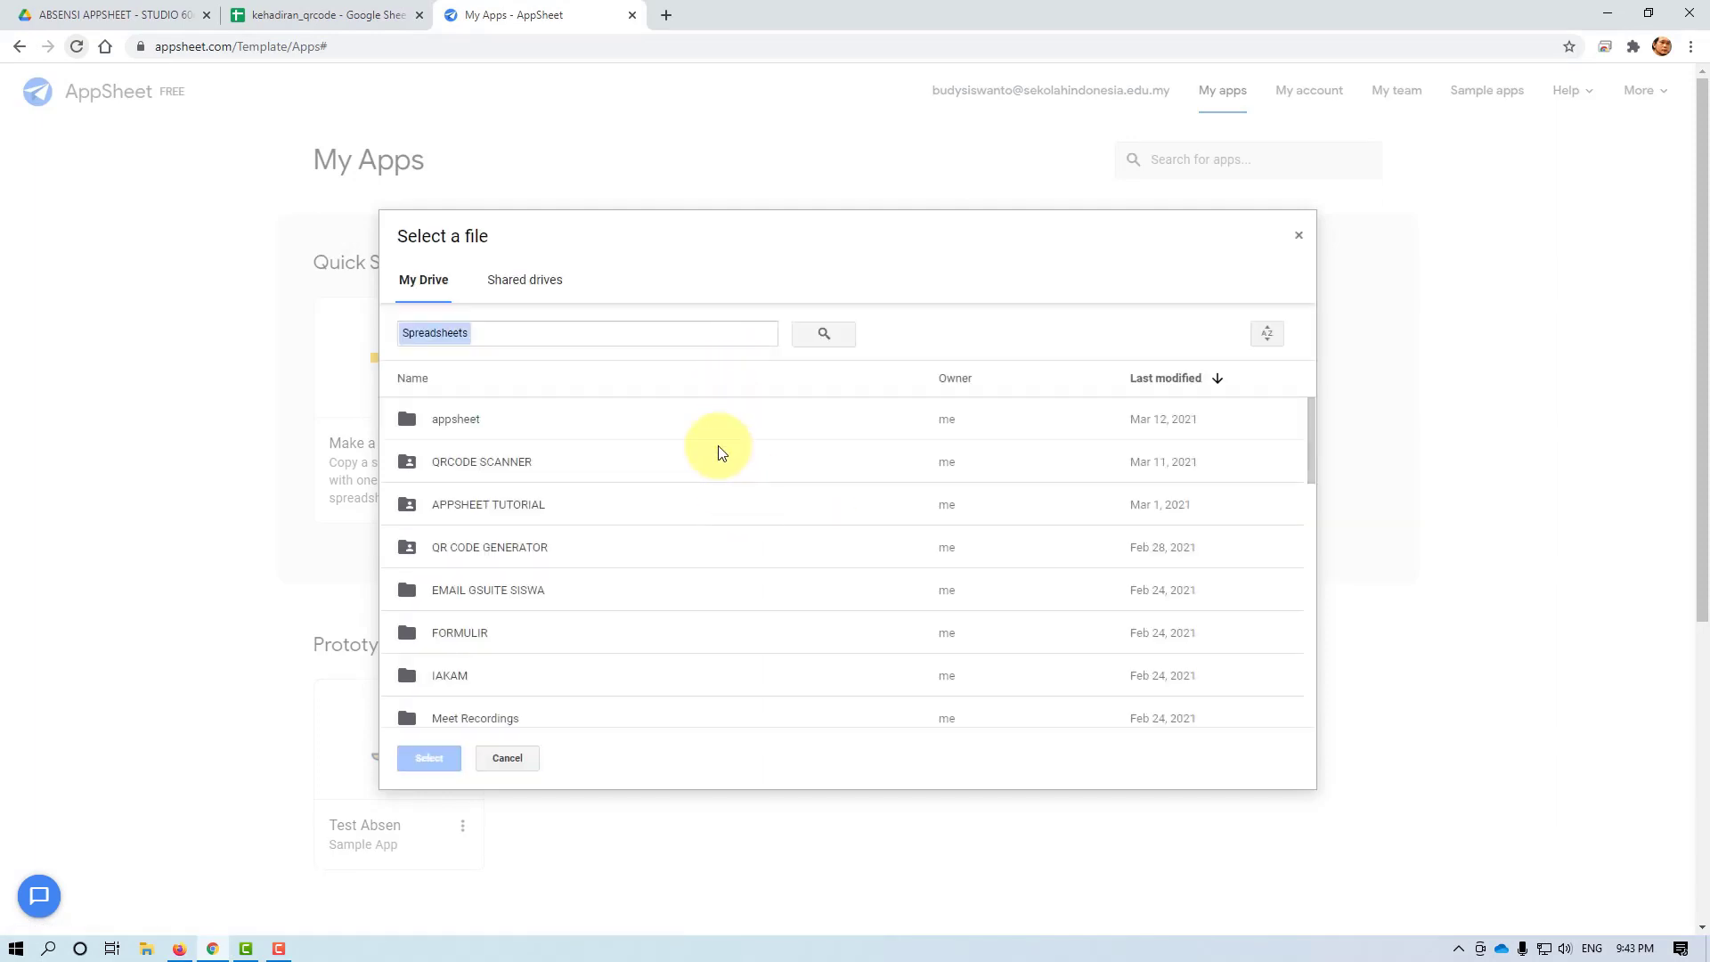
left_click(573, 332)
type("kehadiran")
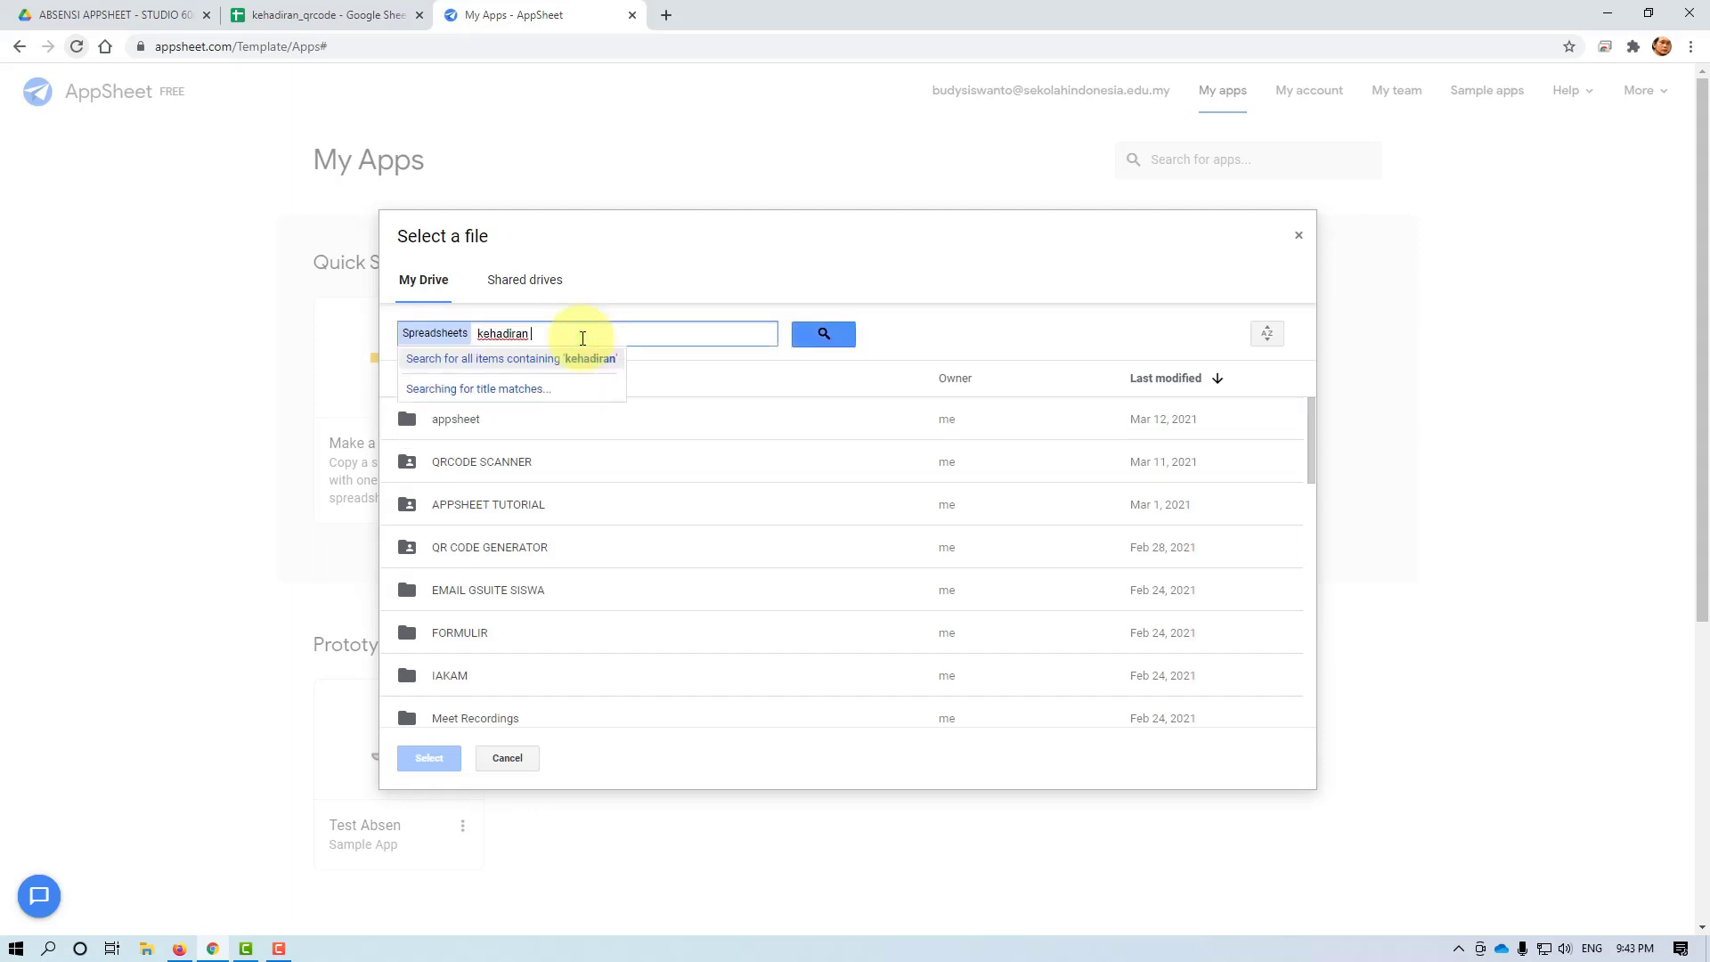
type(" qrcode")
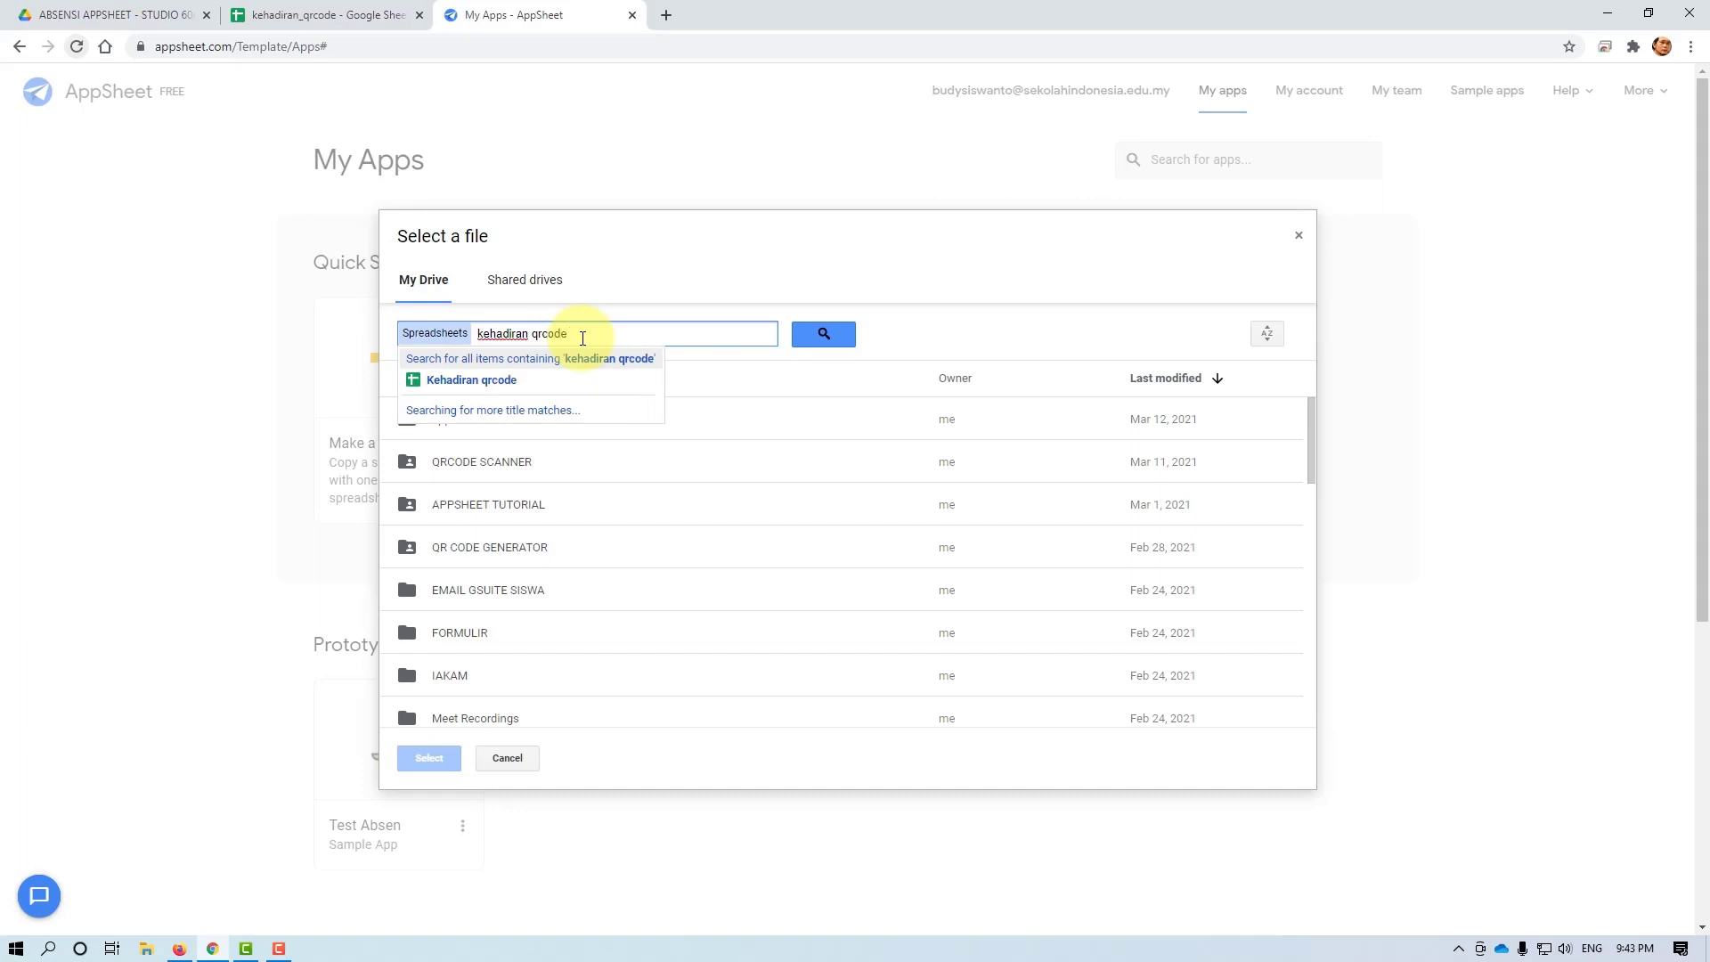
key("Return")
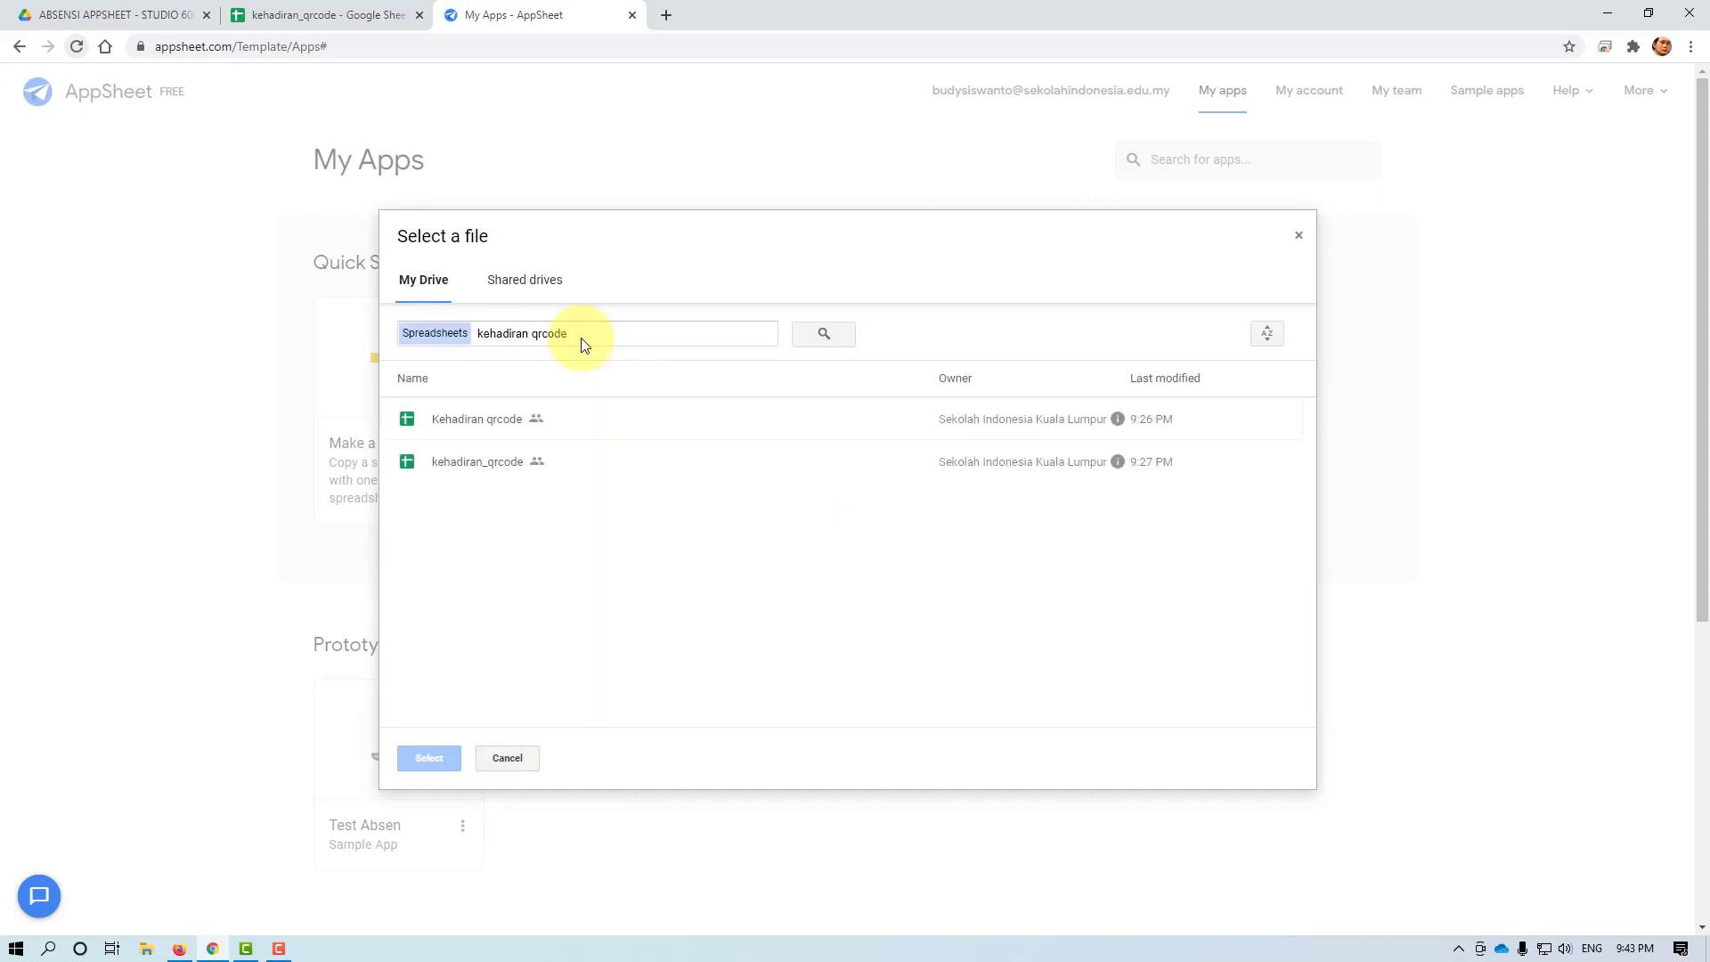
left_click(472, 418)
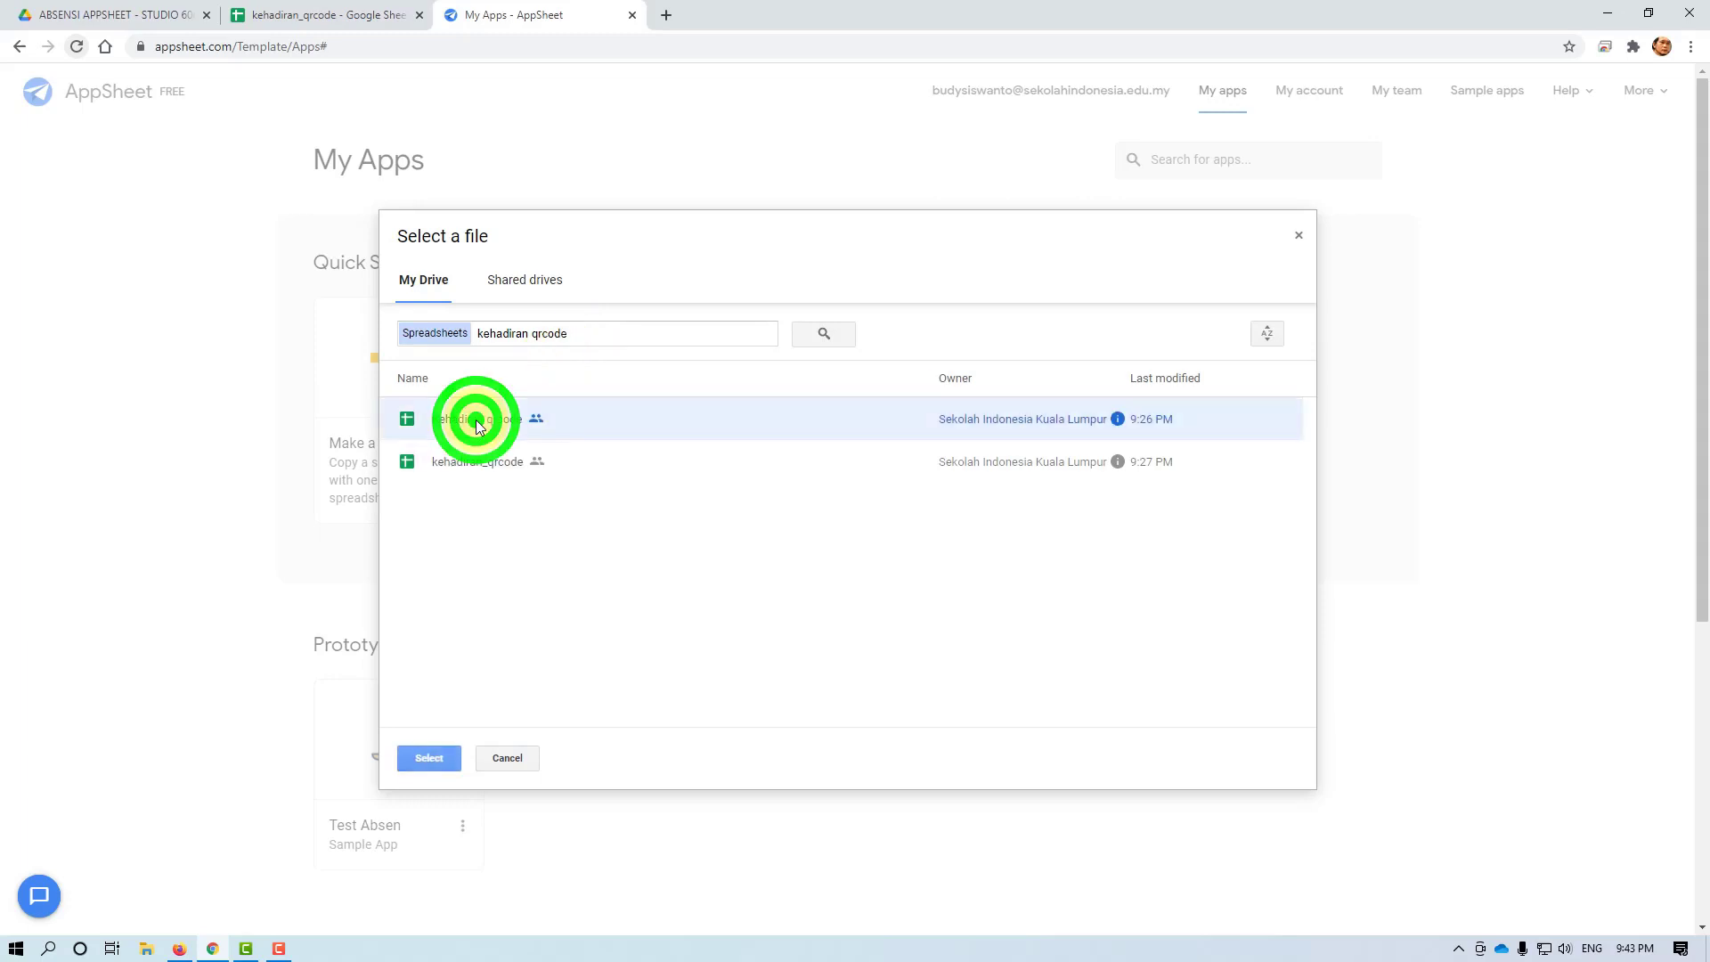
left_click(436, 764)
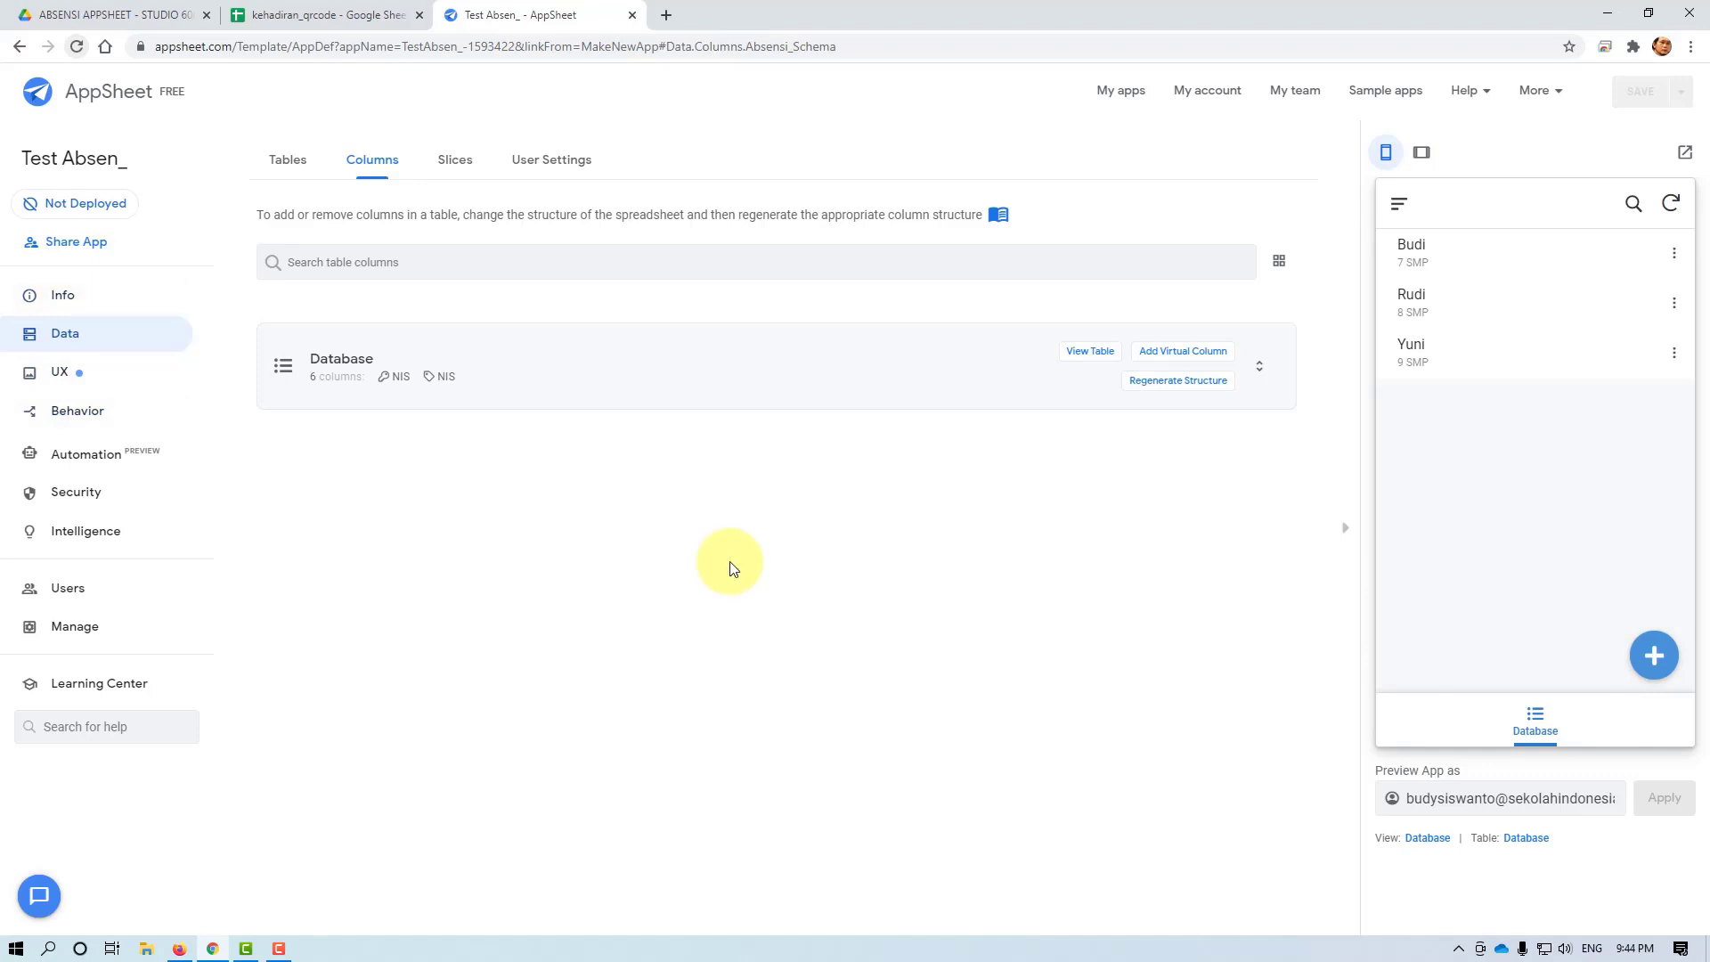
Check the Database sheet in the kehadiran_qrcode spreadsheet against the app preview in AppSheet
left_click(299, 7)
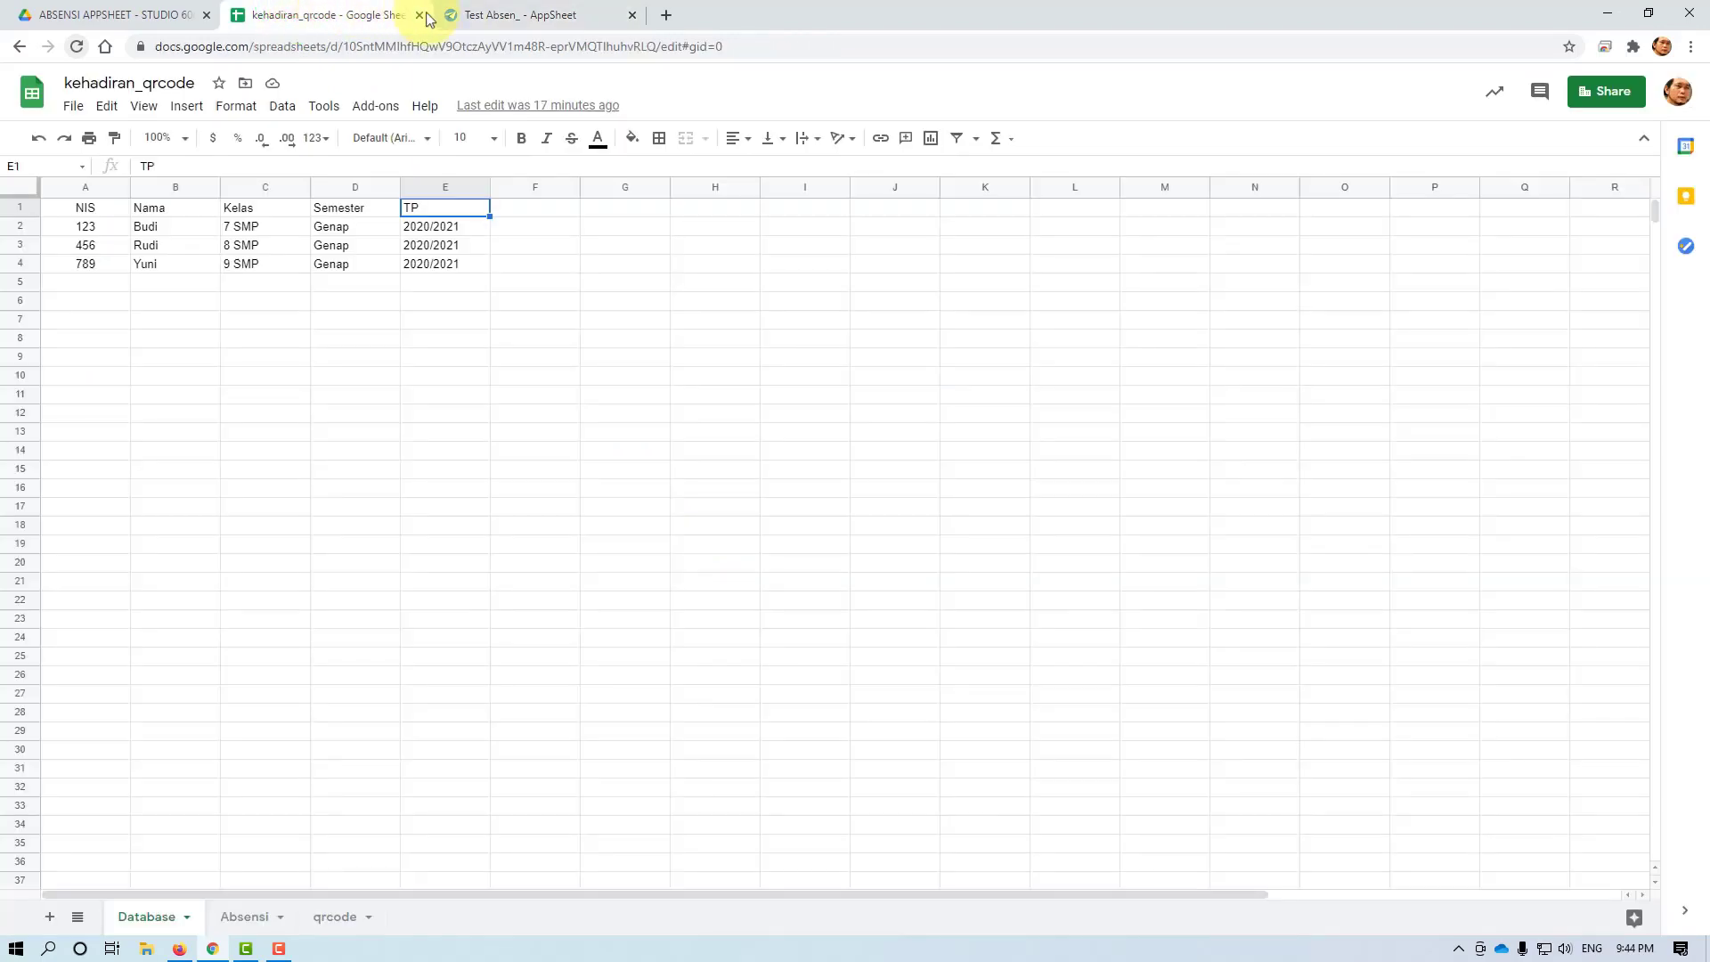
left_click(487, 16)
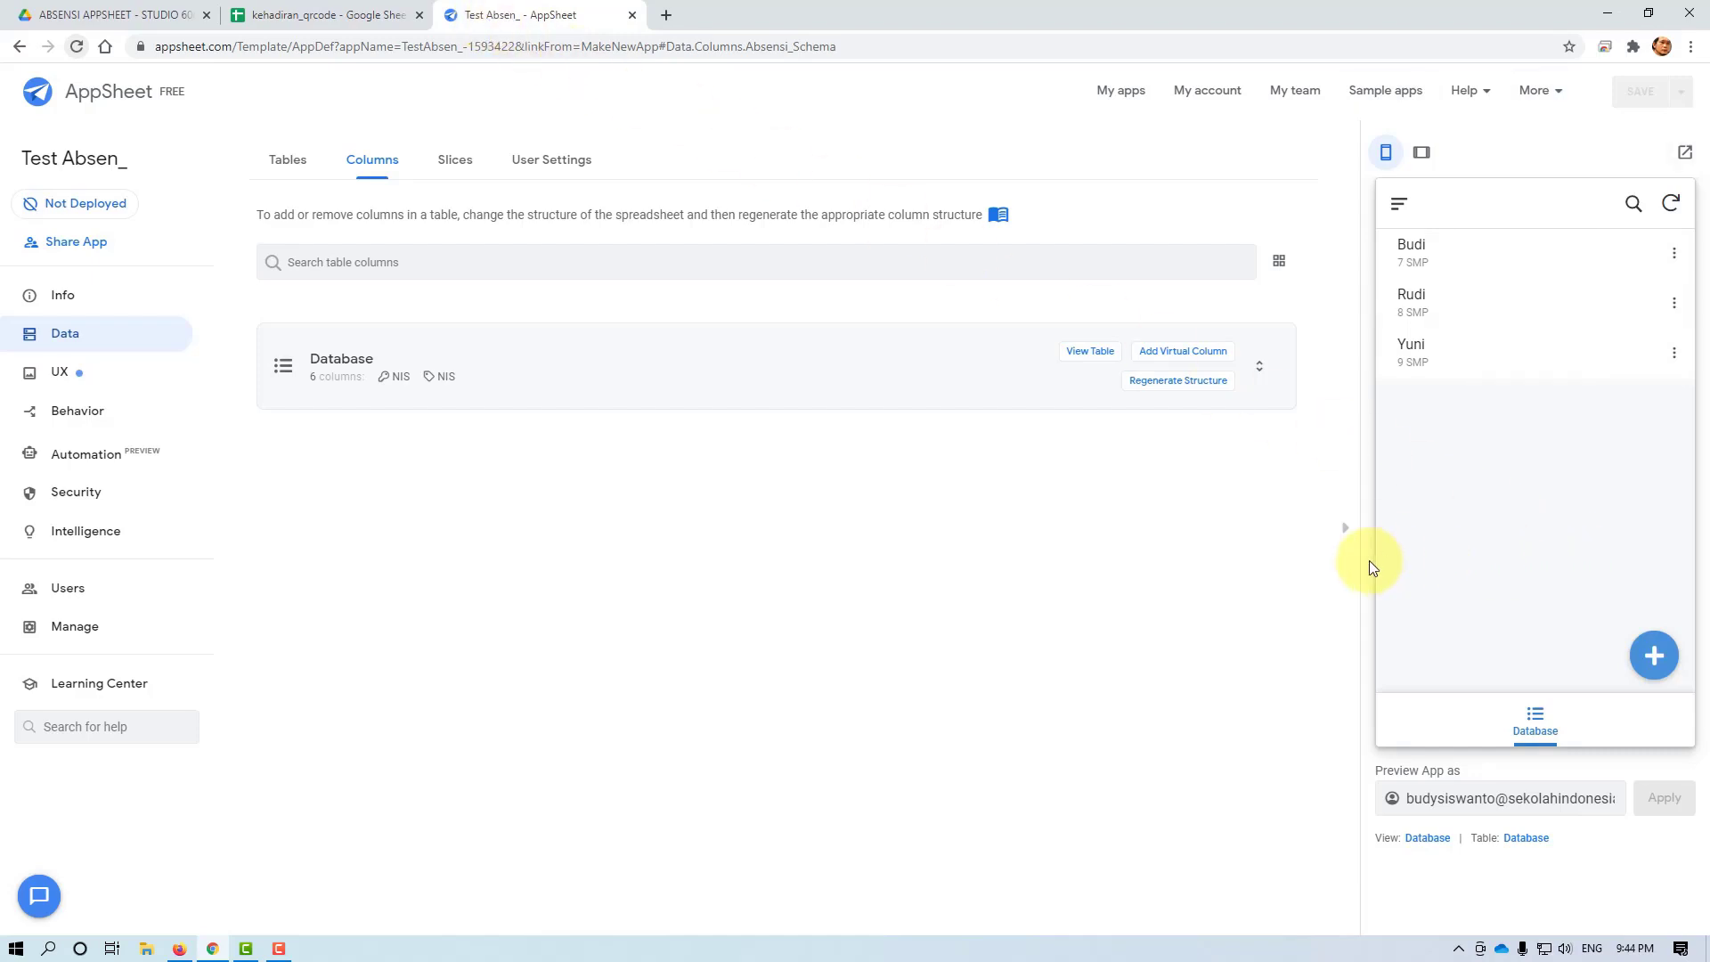
left_click(1342, 527)
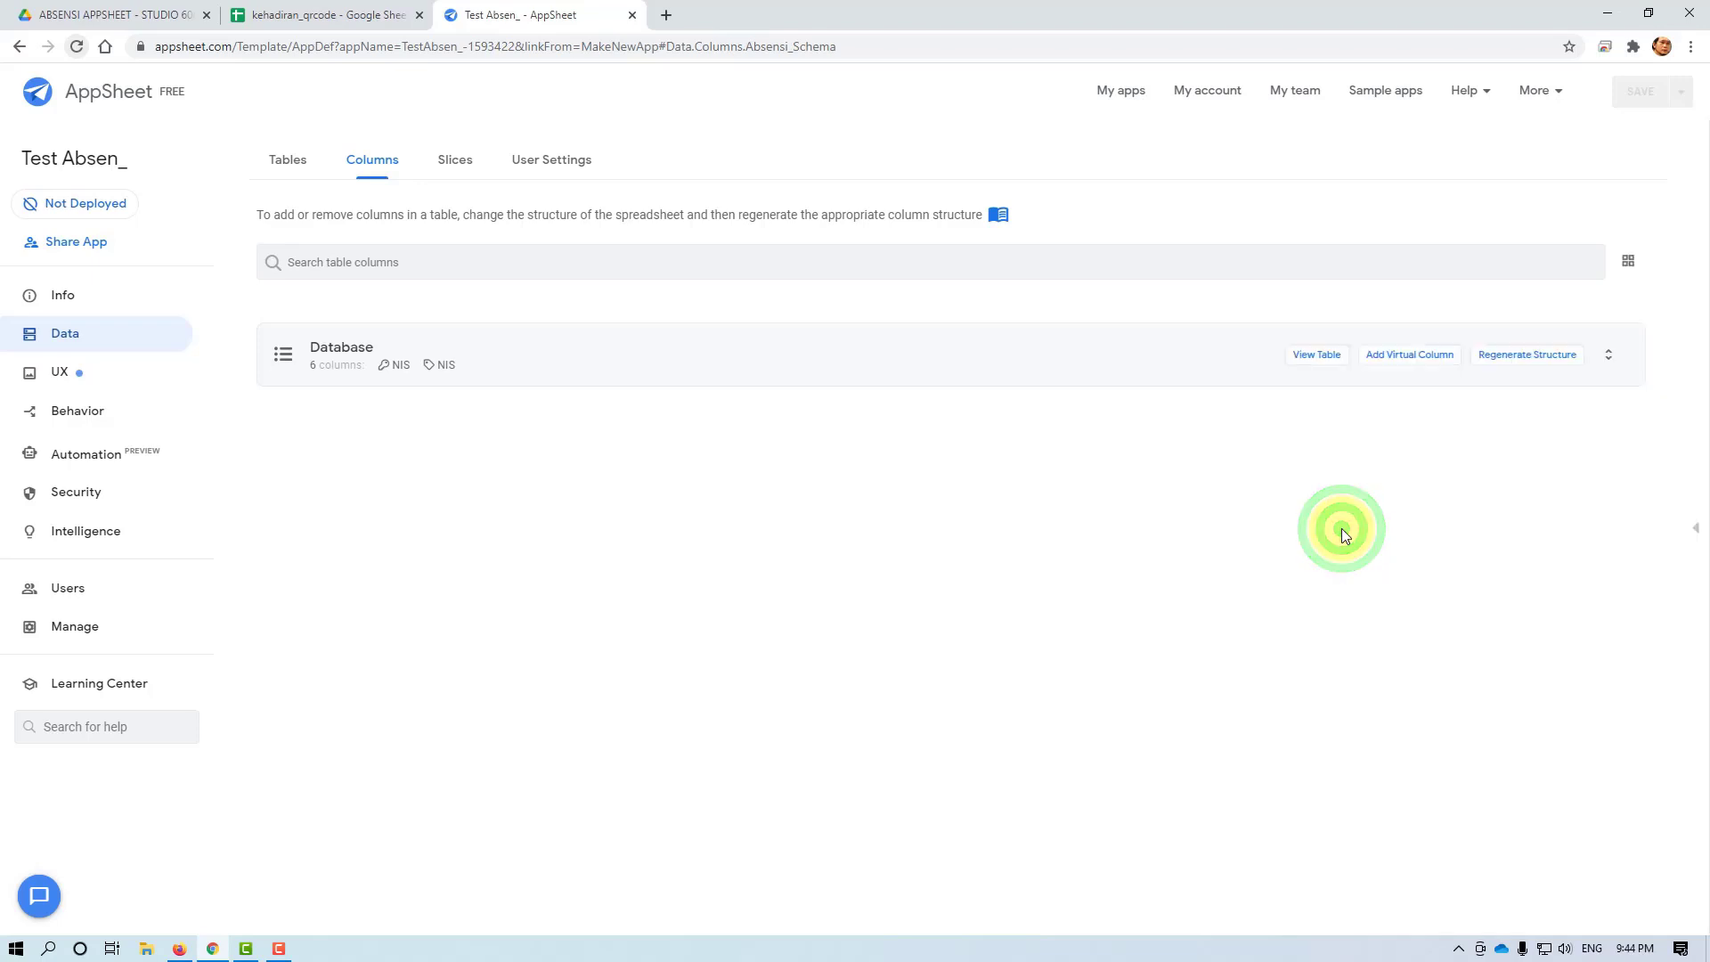
left_click(1695, 527)
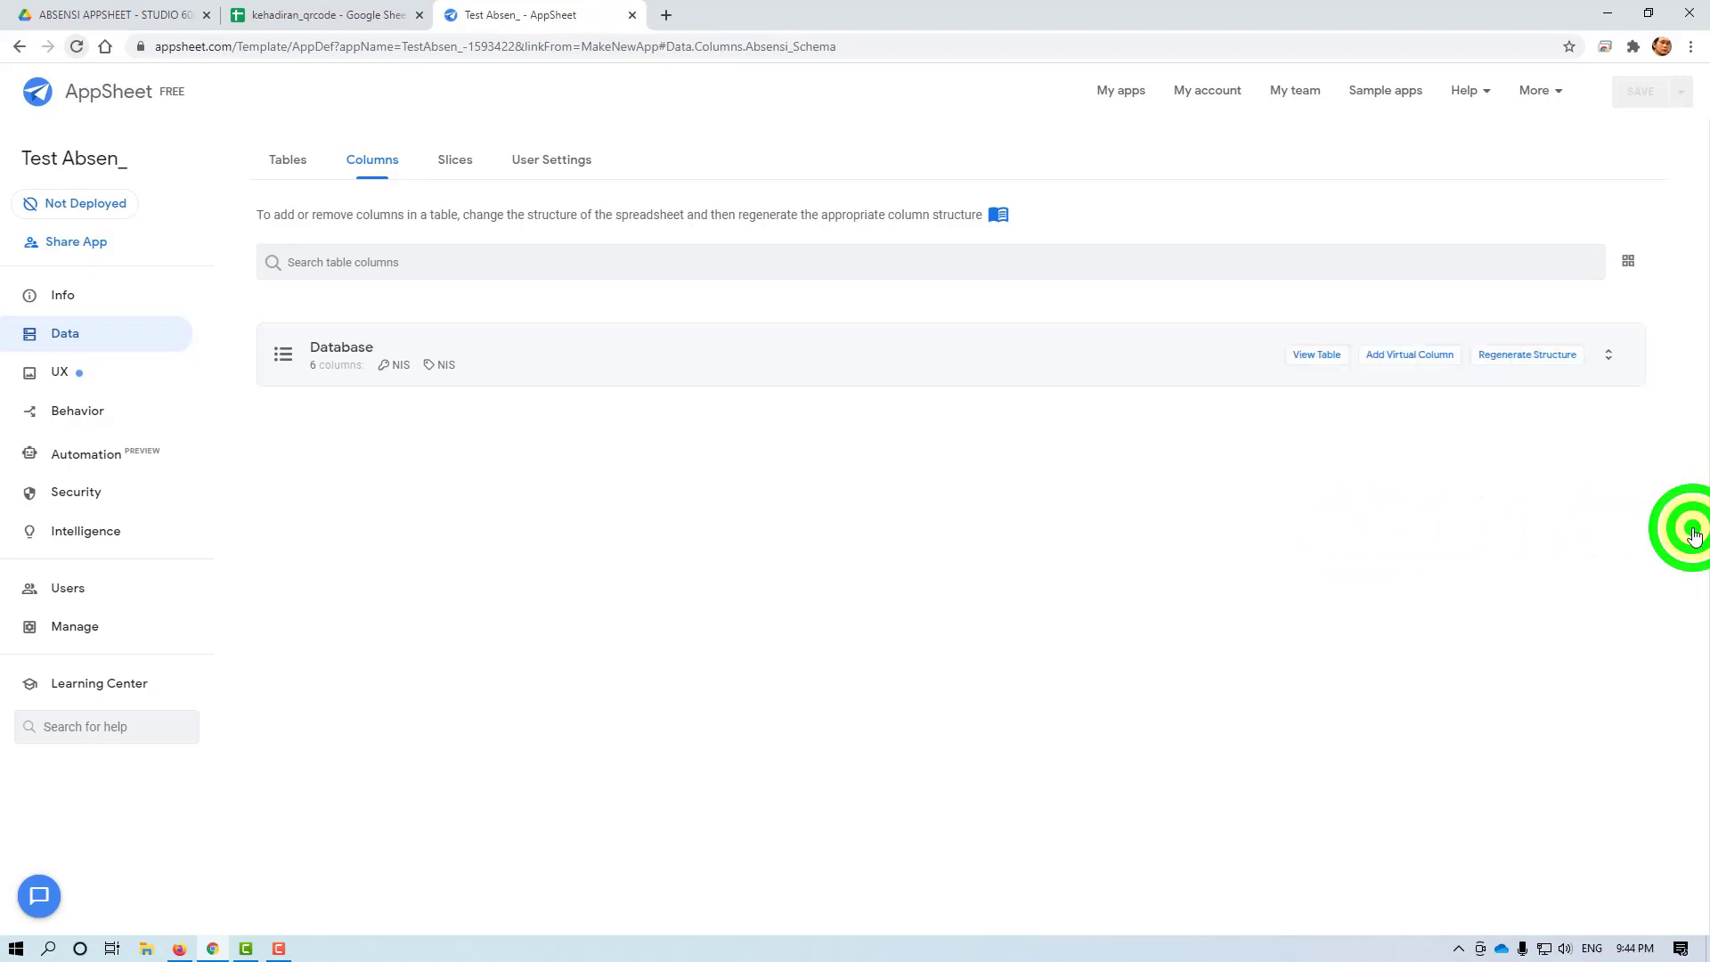
left_click(1342, 528)
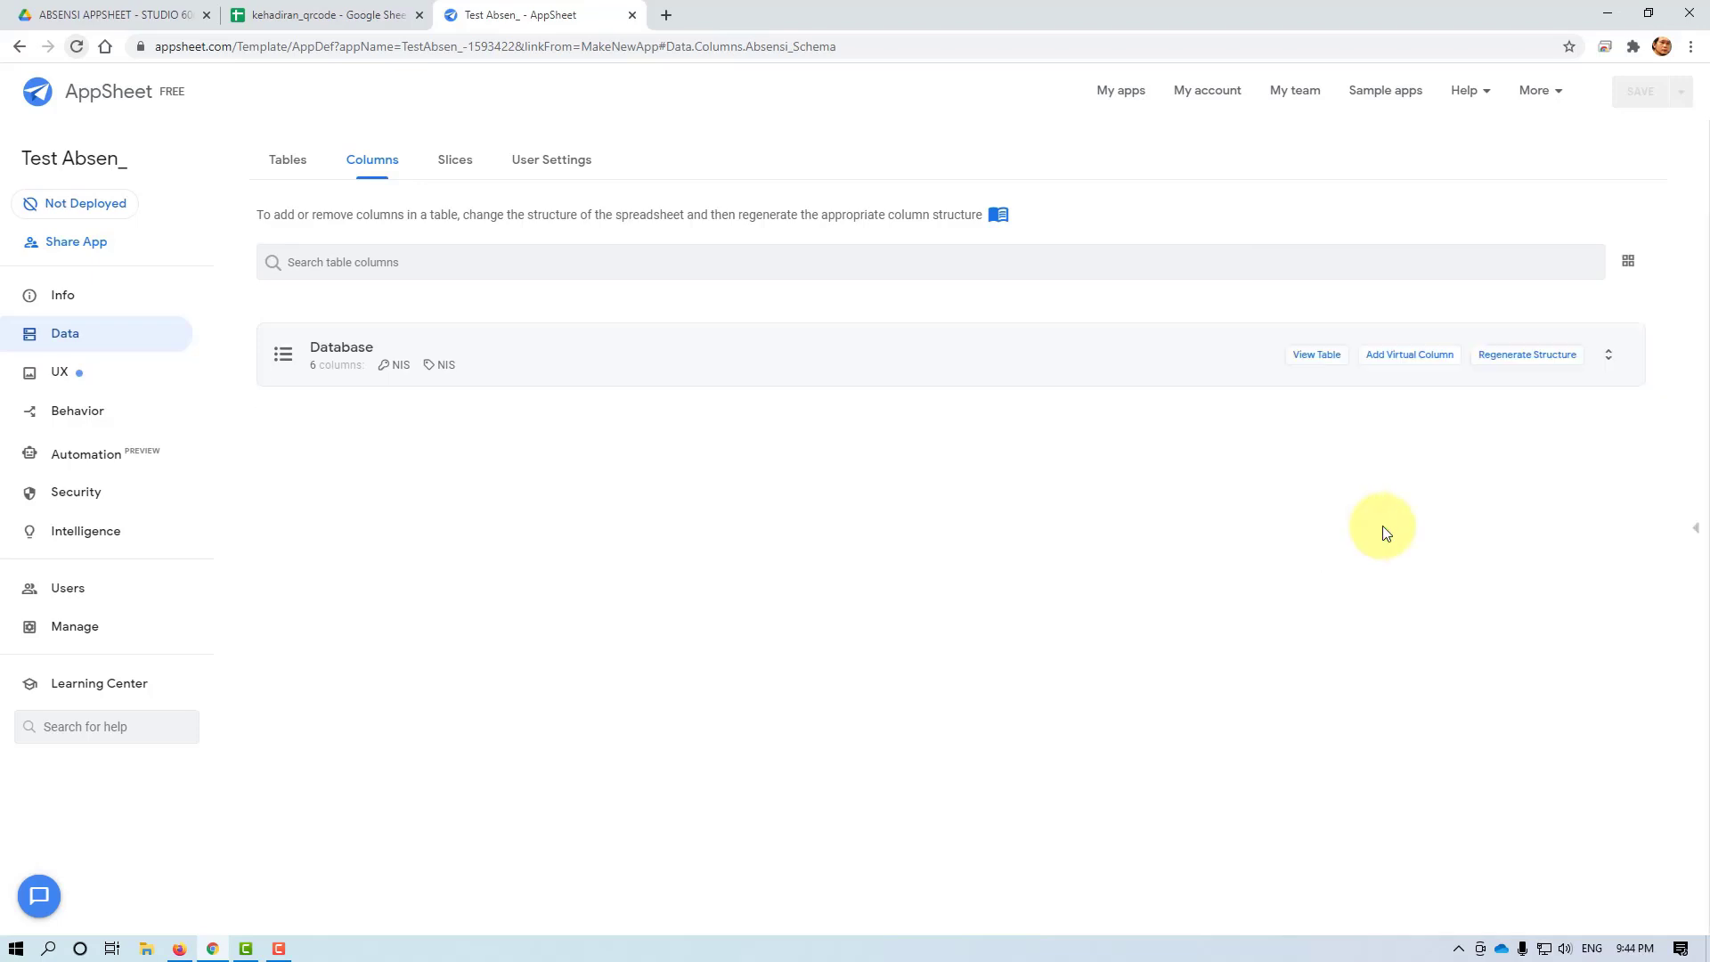
left_click(1695, 527)
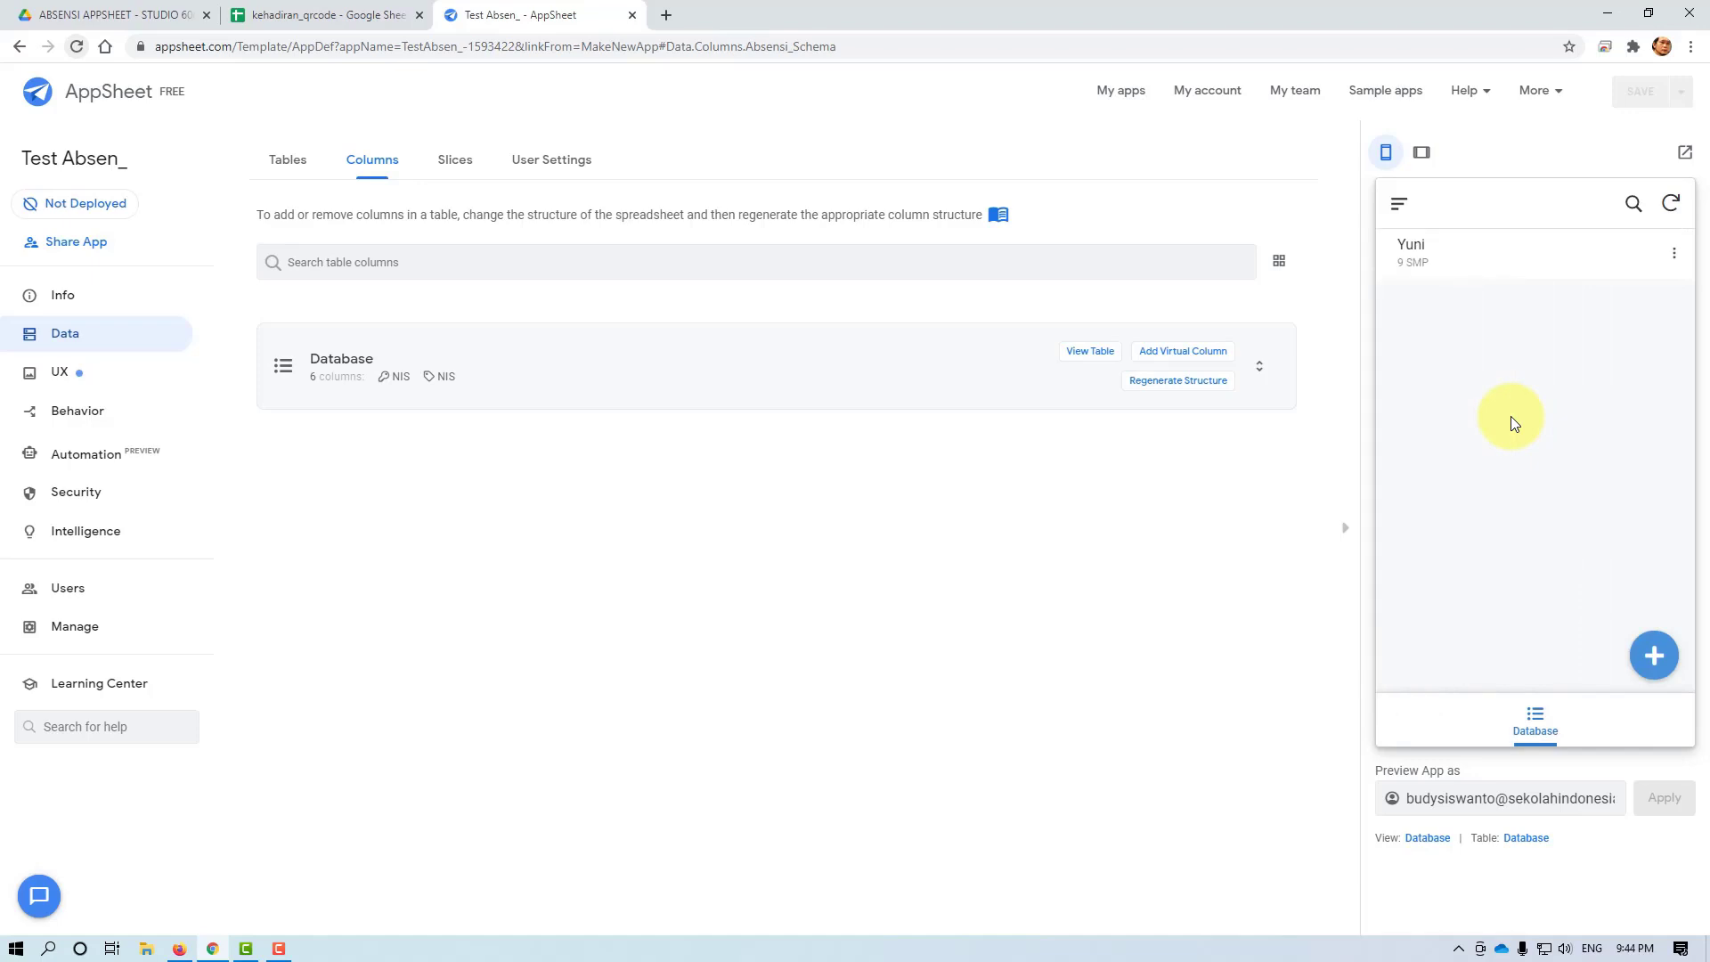
Look at the Database view in the app preview and examine the Database table's column structure
left_click(1534, 726)
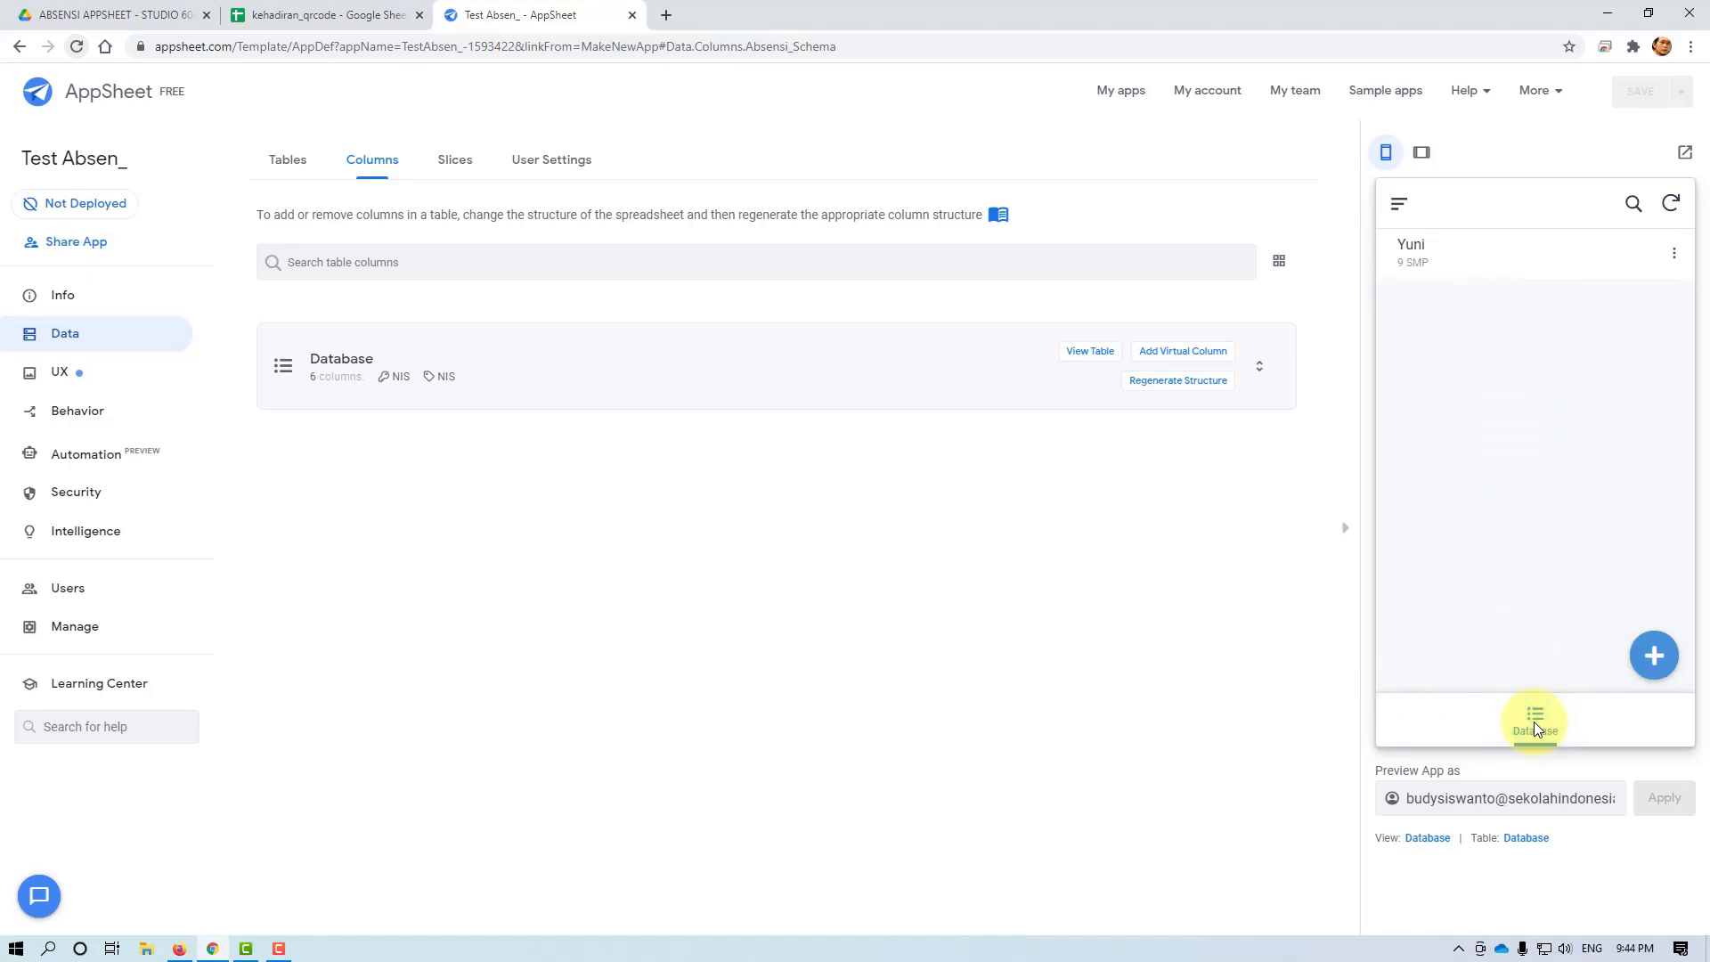
left_click(524, 357)
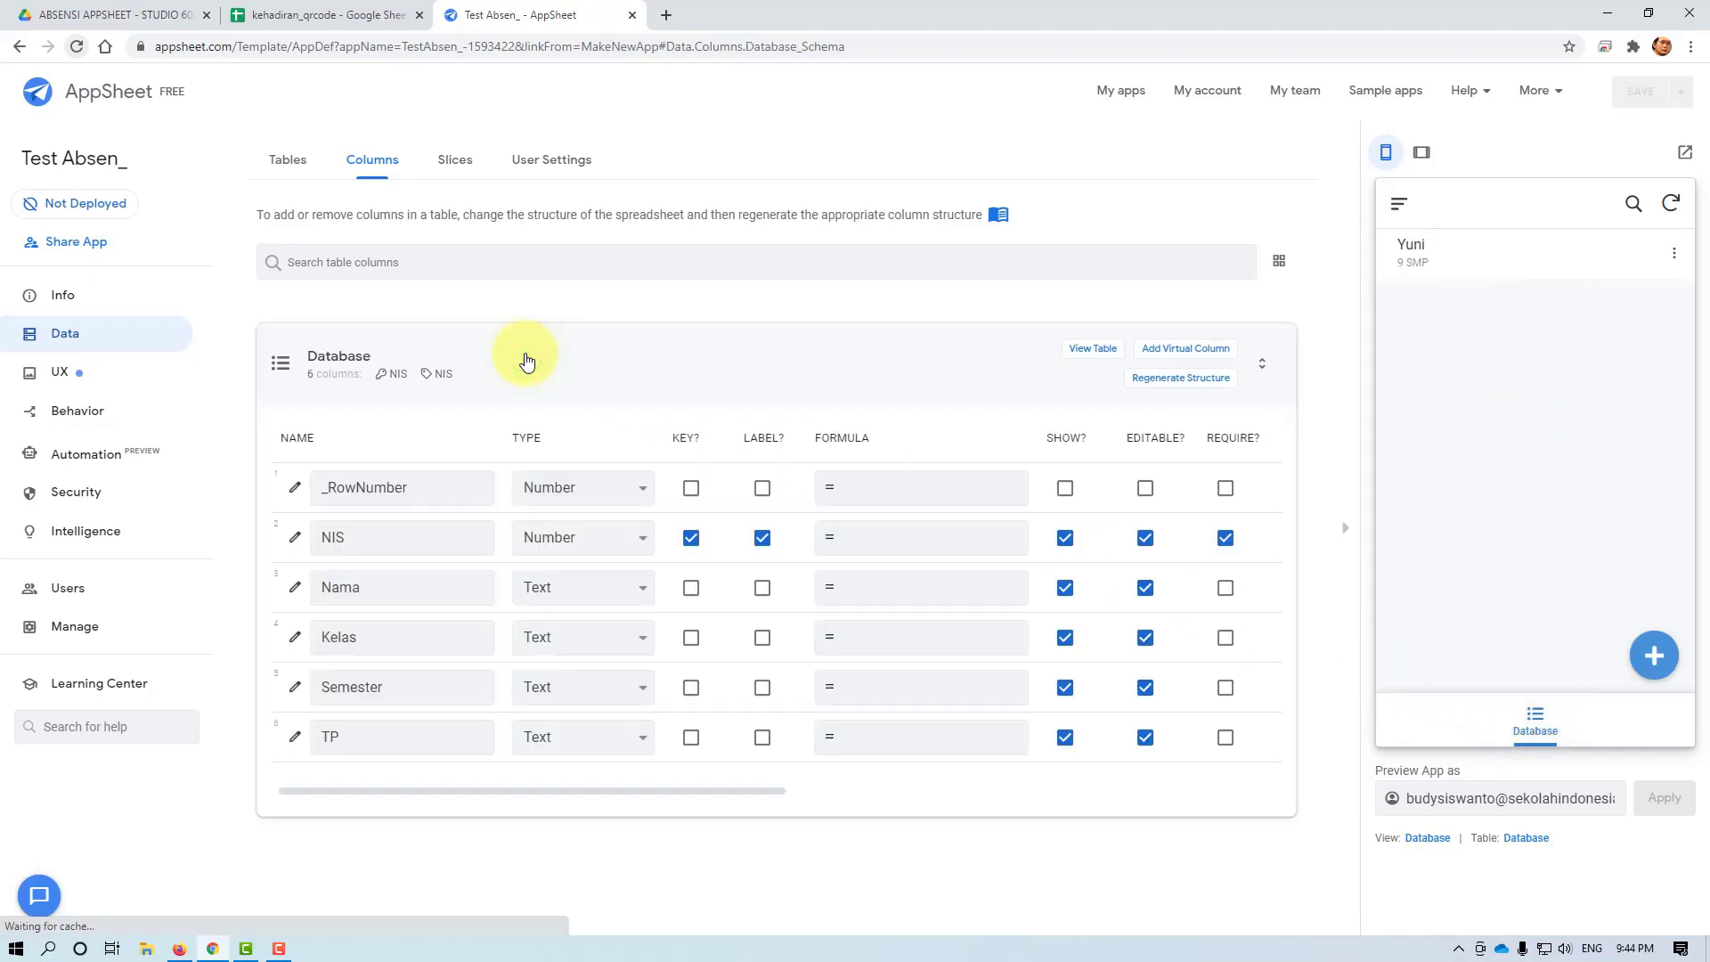
left_click(528, 361)
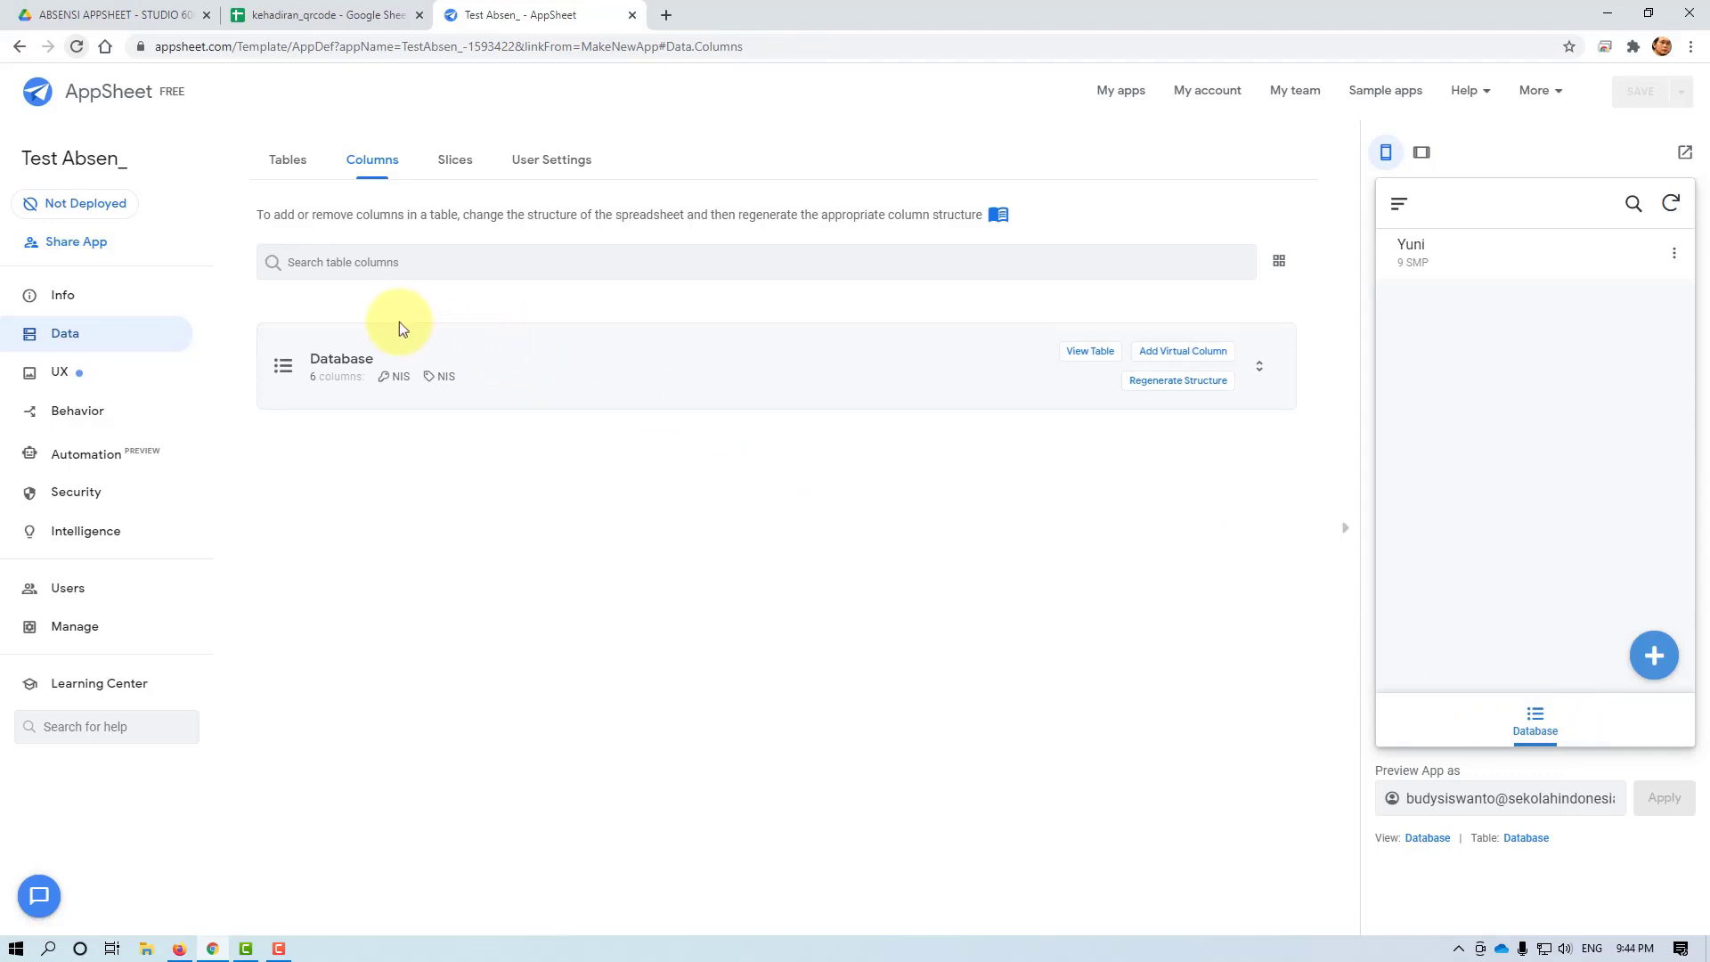
Check the sheet names in the kehadiran_qrcode spreadsheet and add a table for "Absensi" to the AppSheet app
left_click(288, 161)
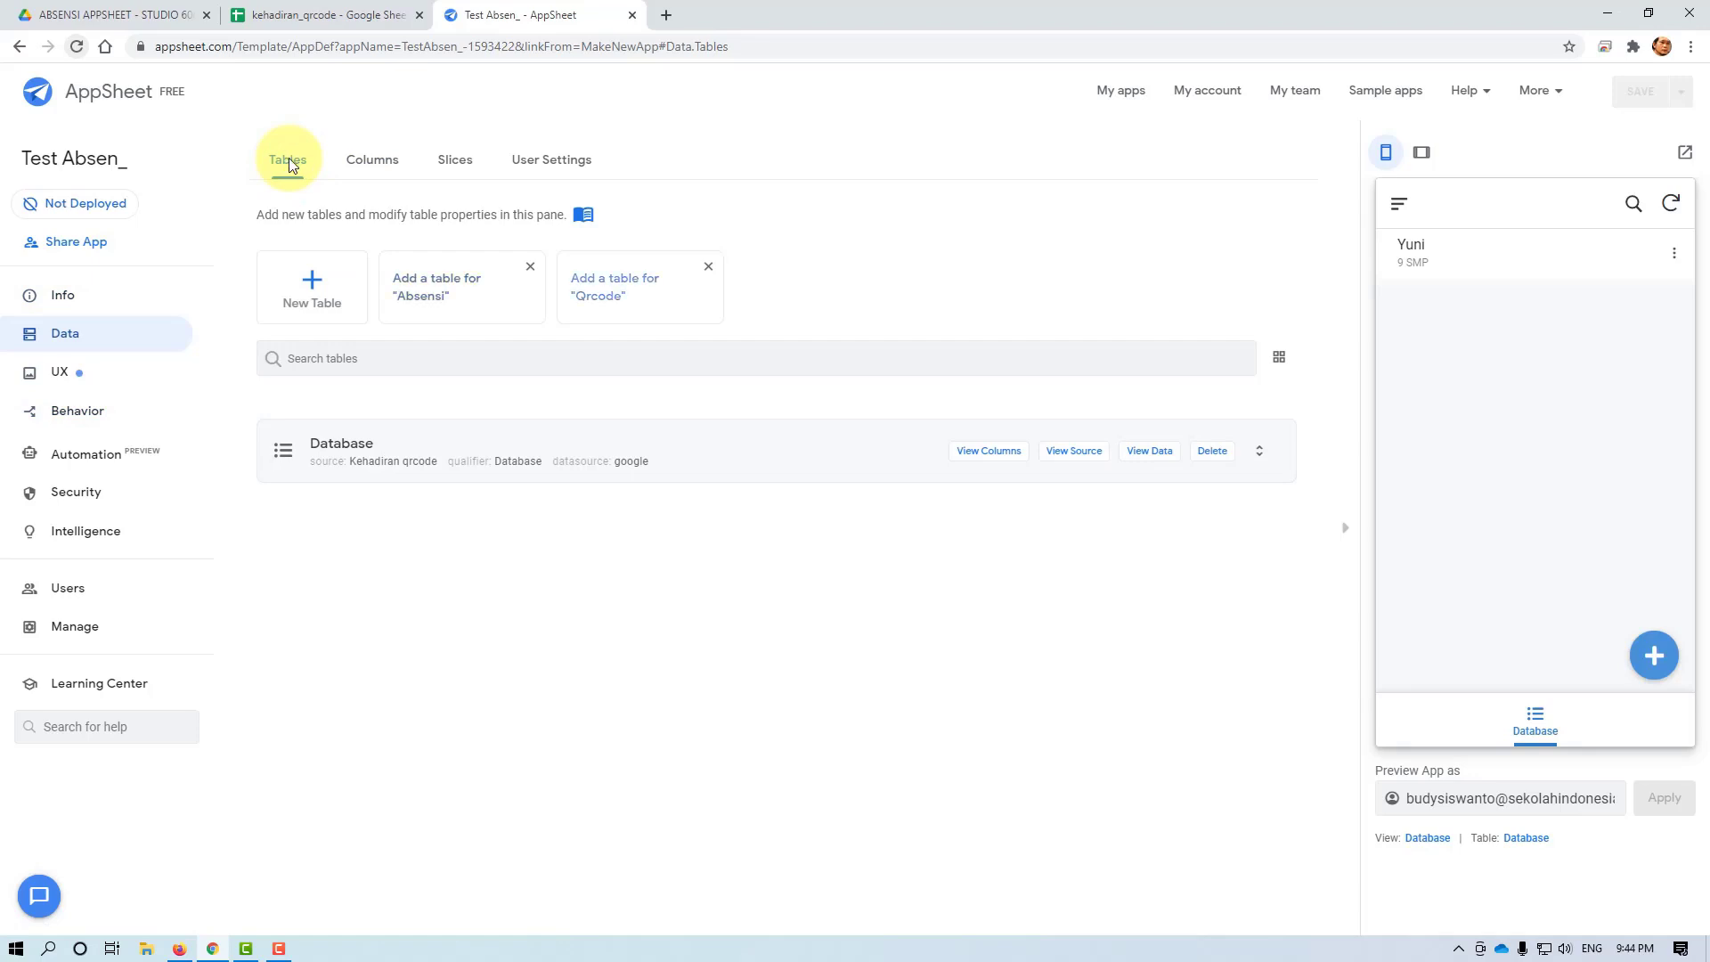
left_click(325, 13)
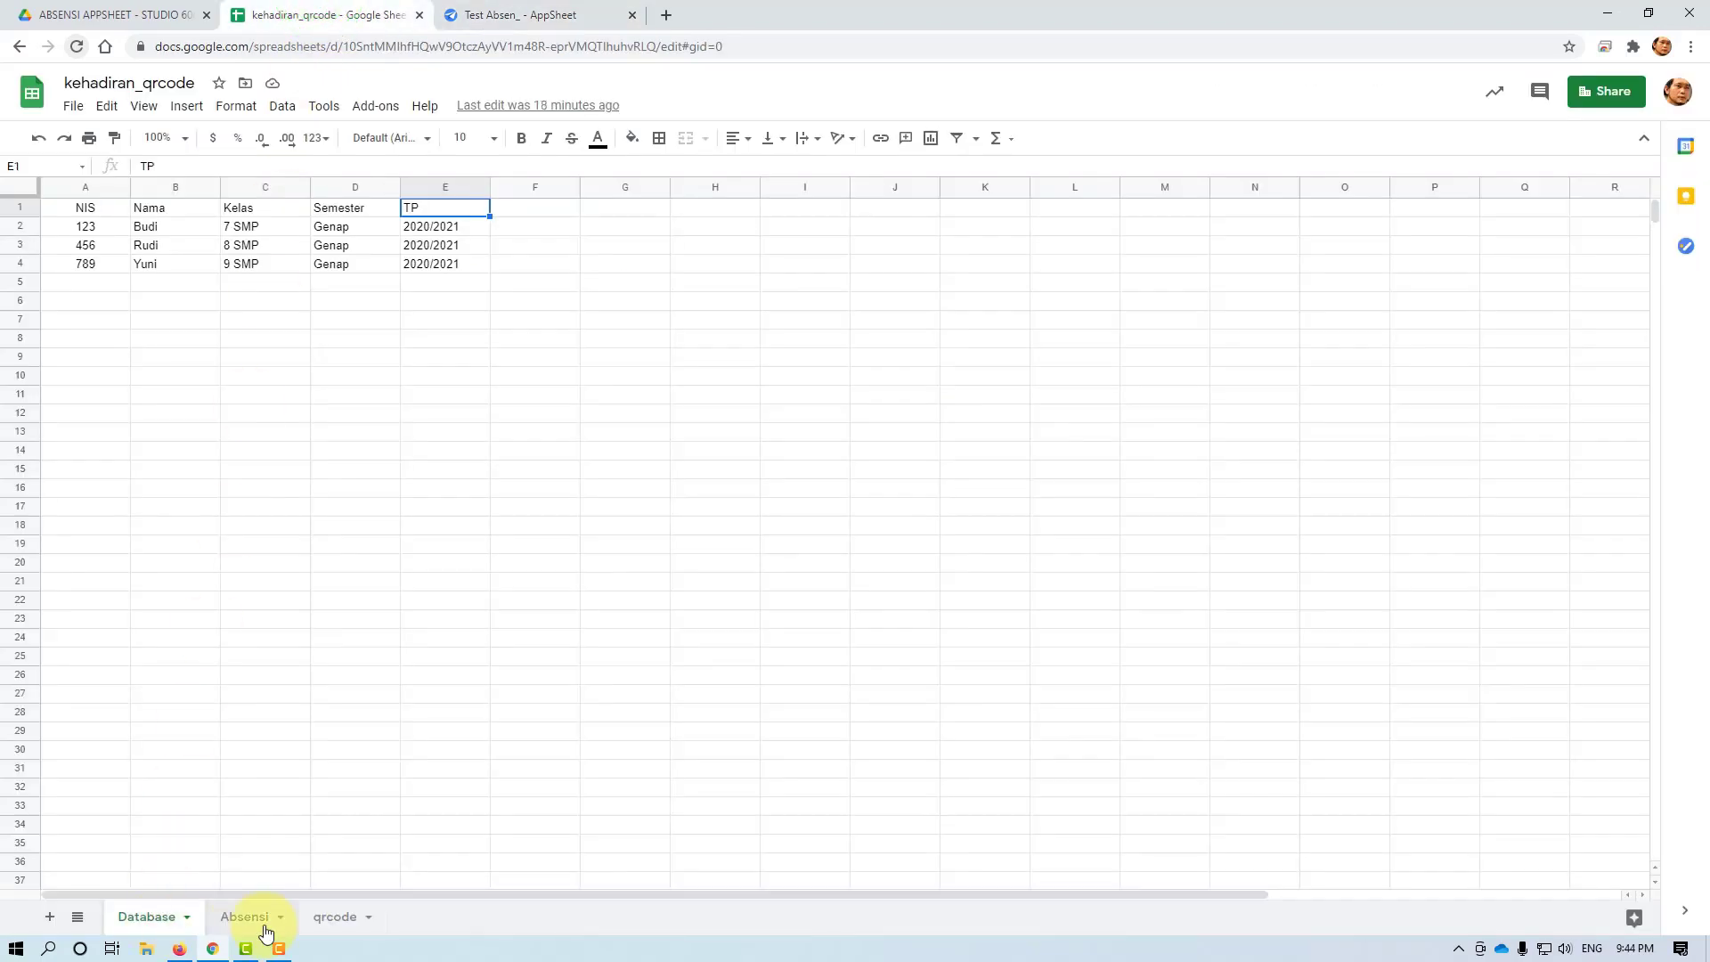
left_click(481, 15)
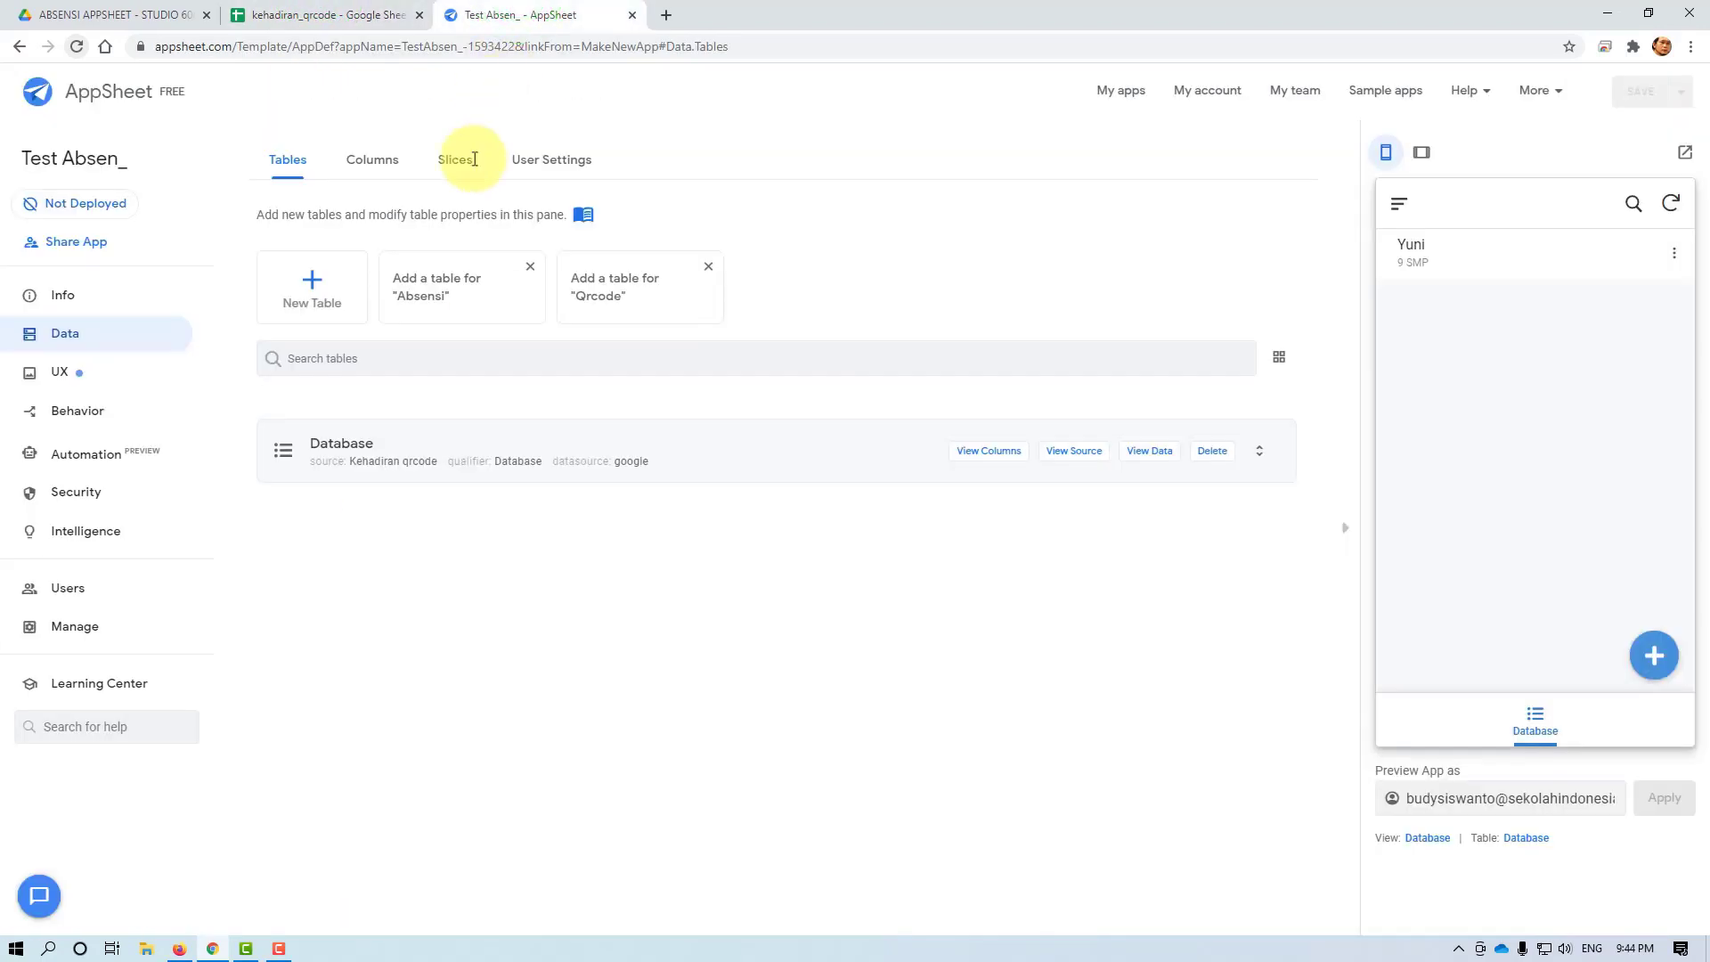
left_click(440, 288)
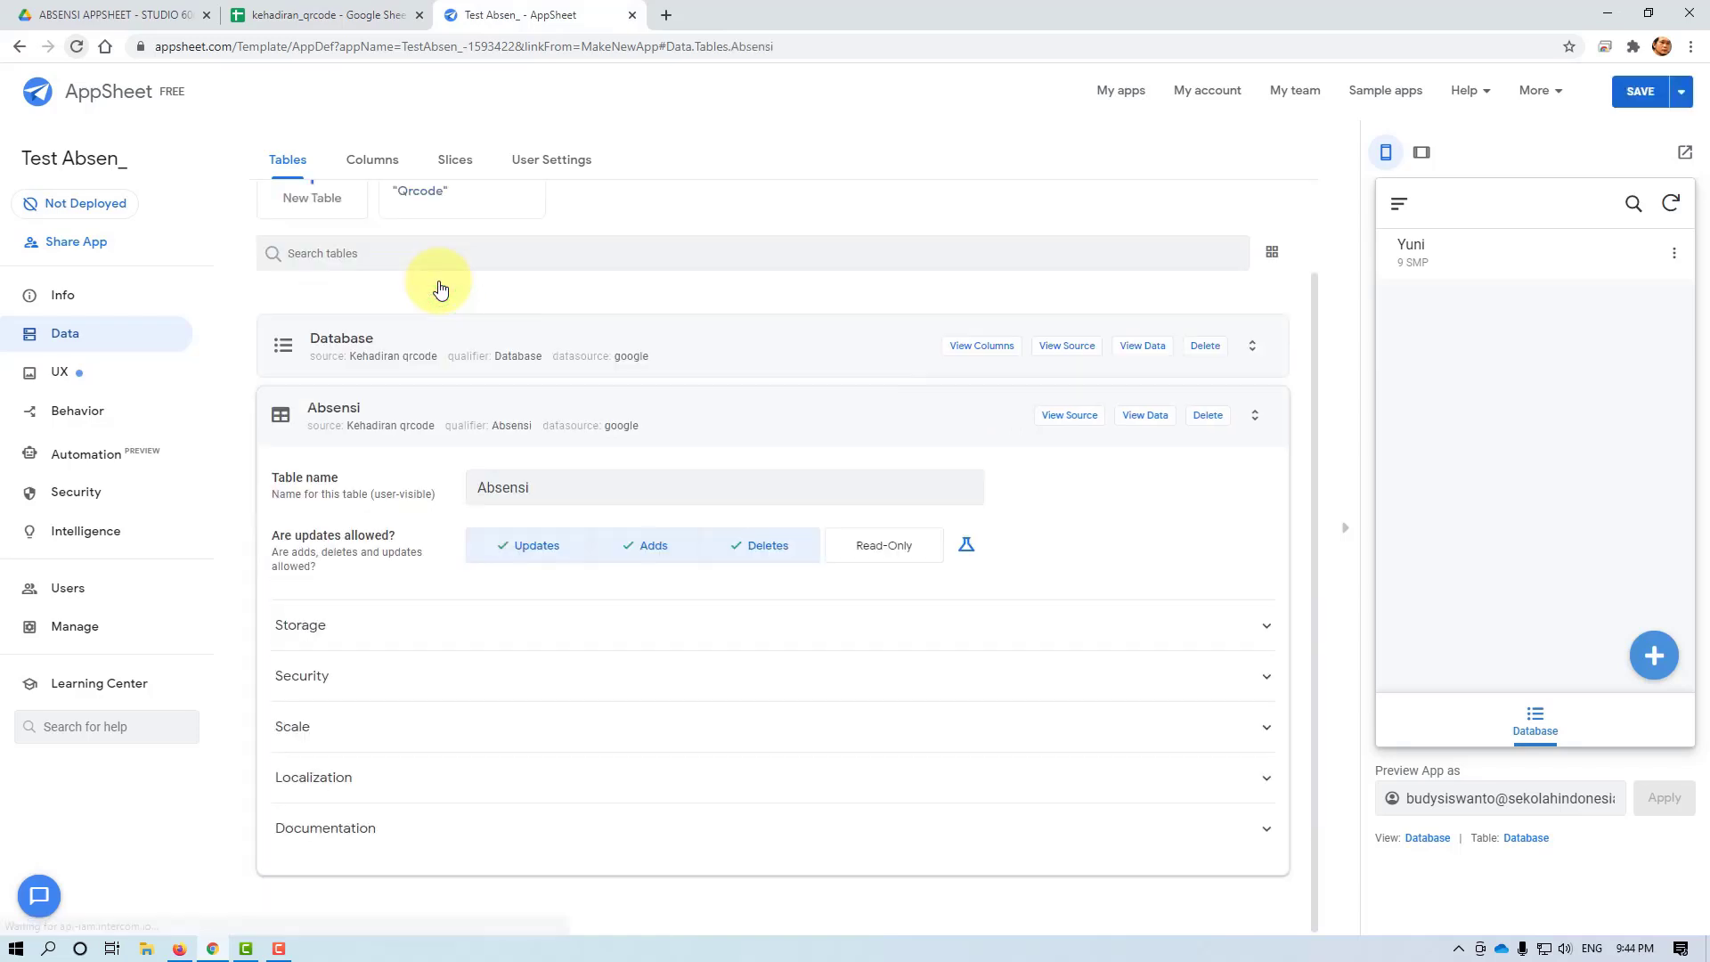
Review the table settings of the Database and Absensi tables
left_click(481, 415)
left_click(426, 459)
left_click(388, 427)
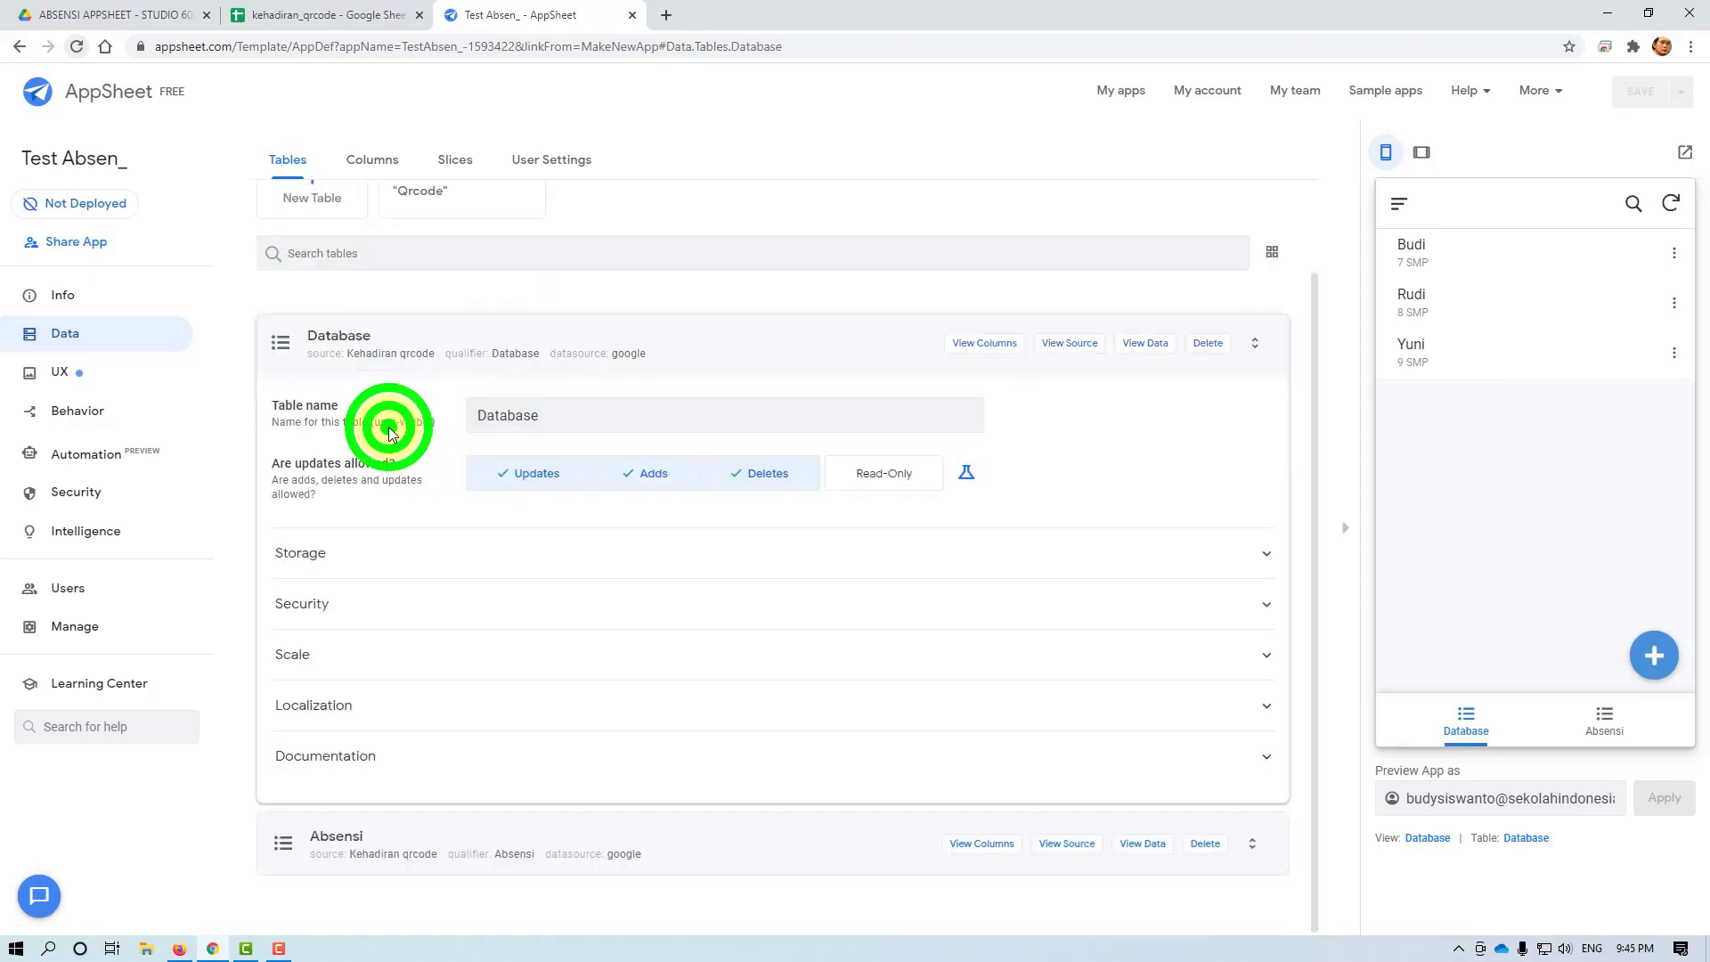
left_click(371, 347)
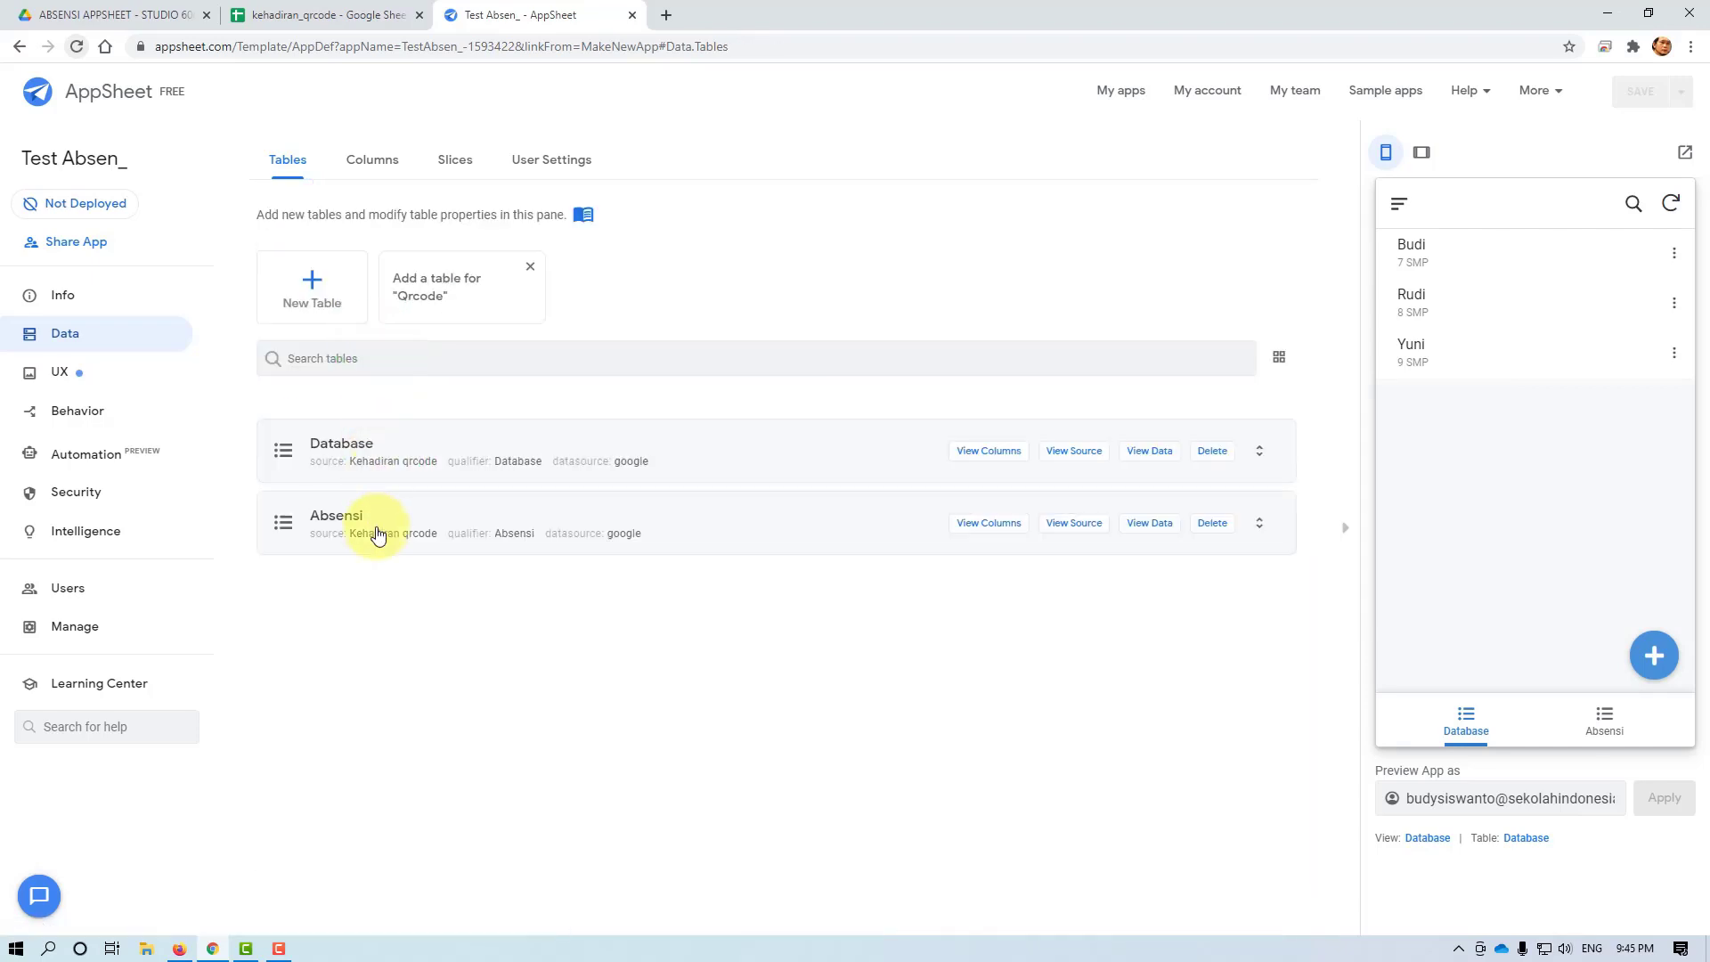
left_click(377, 534)
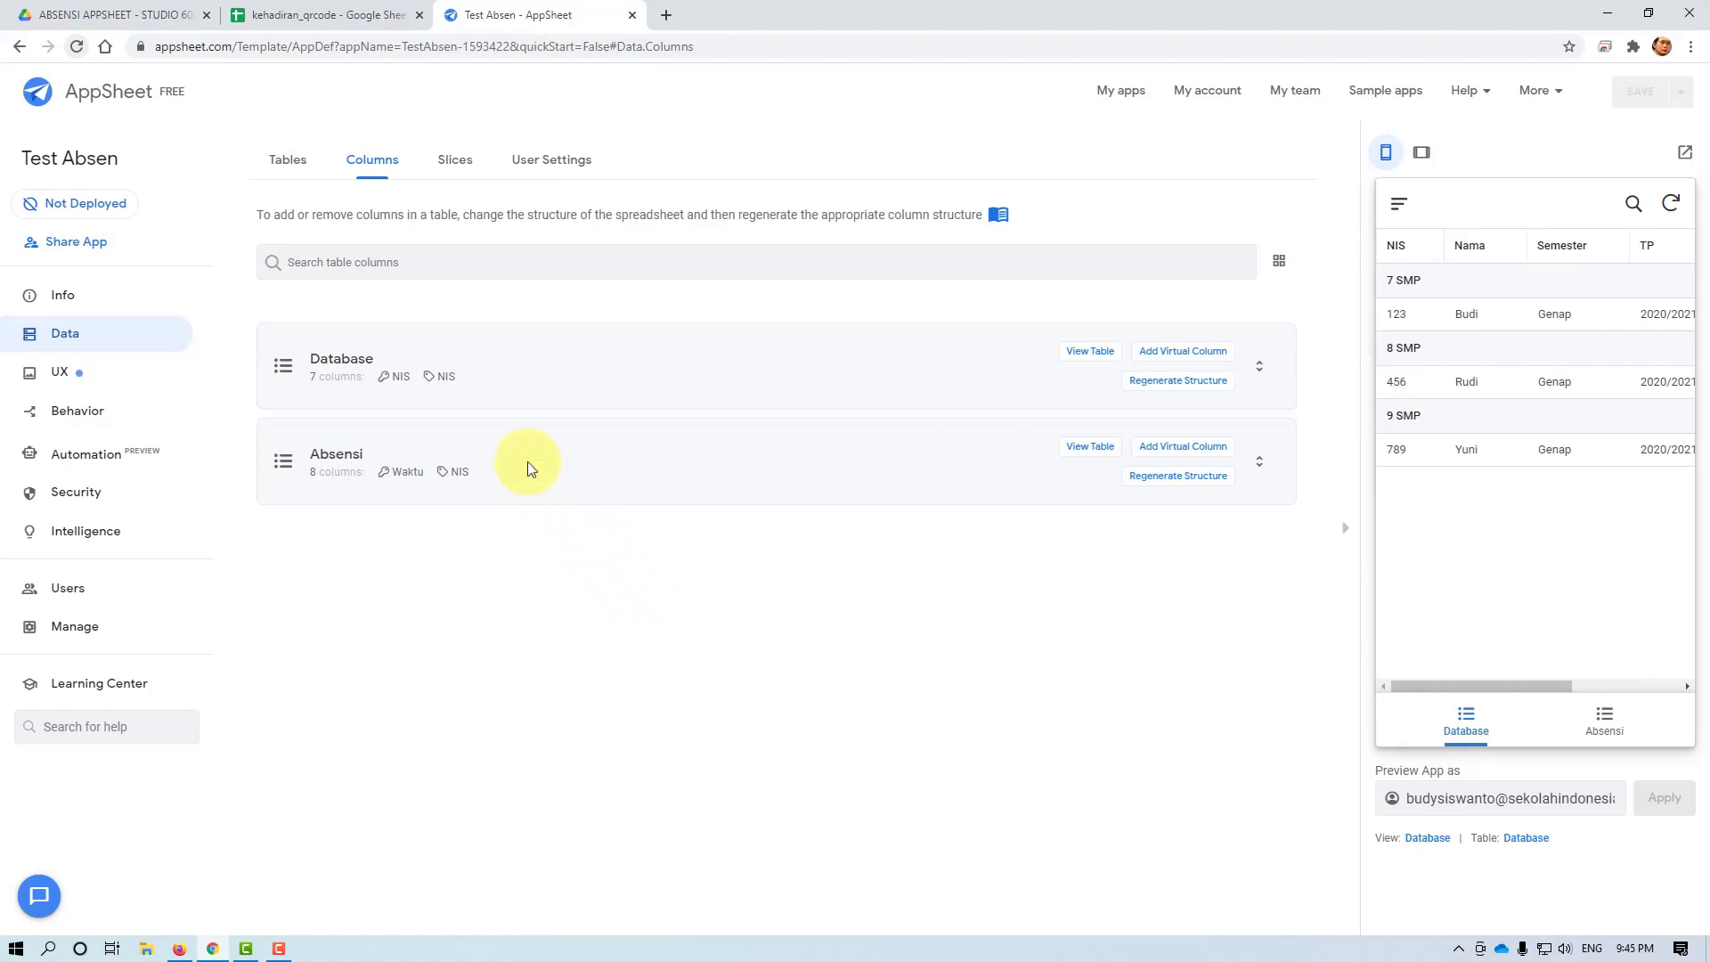
Examine the column structure of the Database table in the Test Absen app
left_click(287, 157)
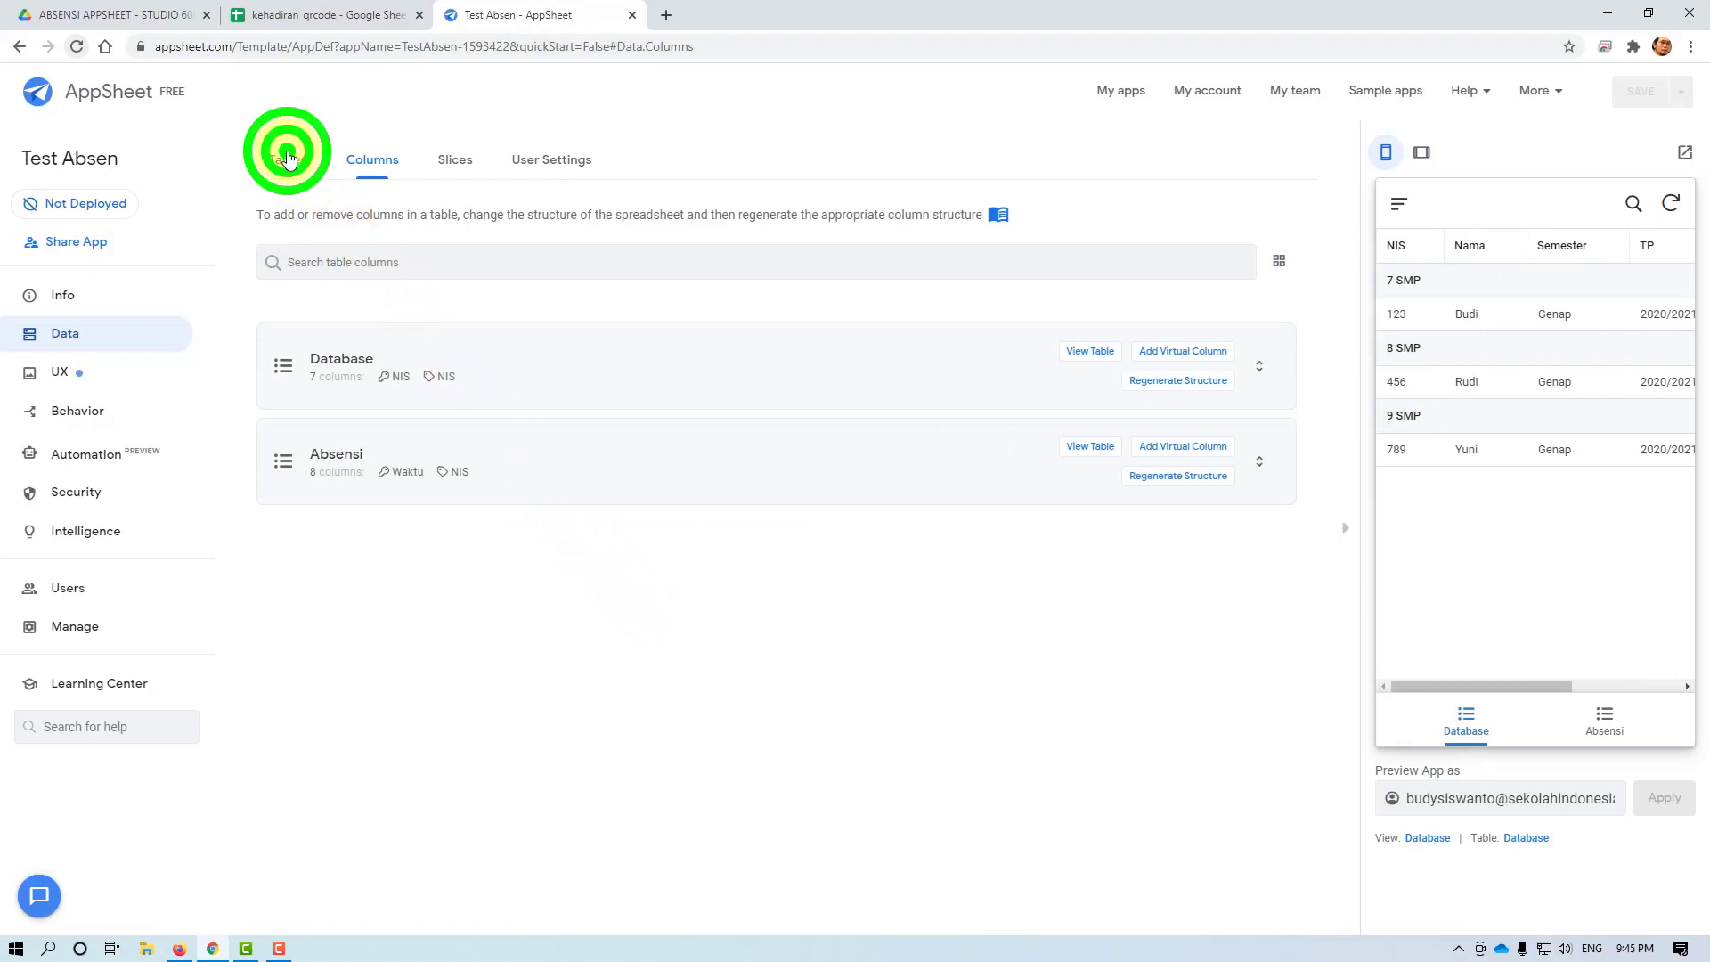
left_click(375, 163)
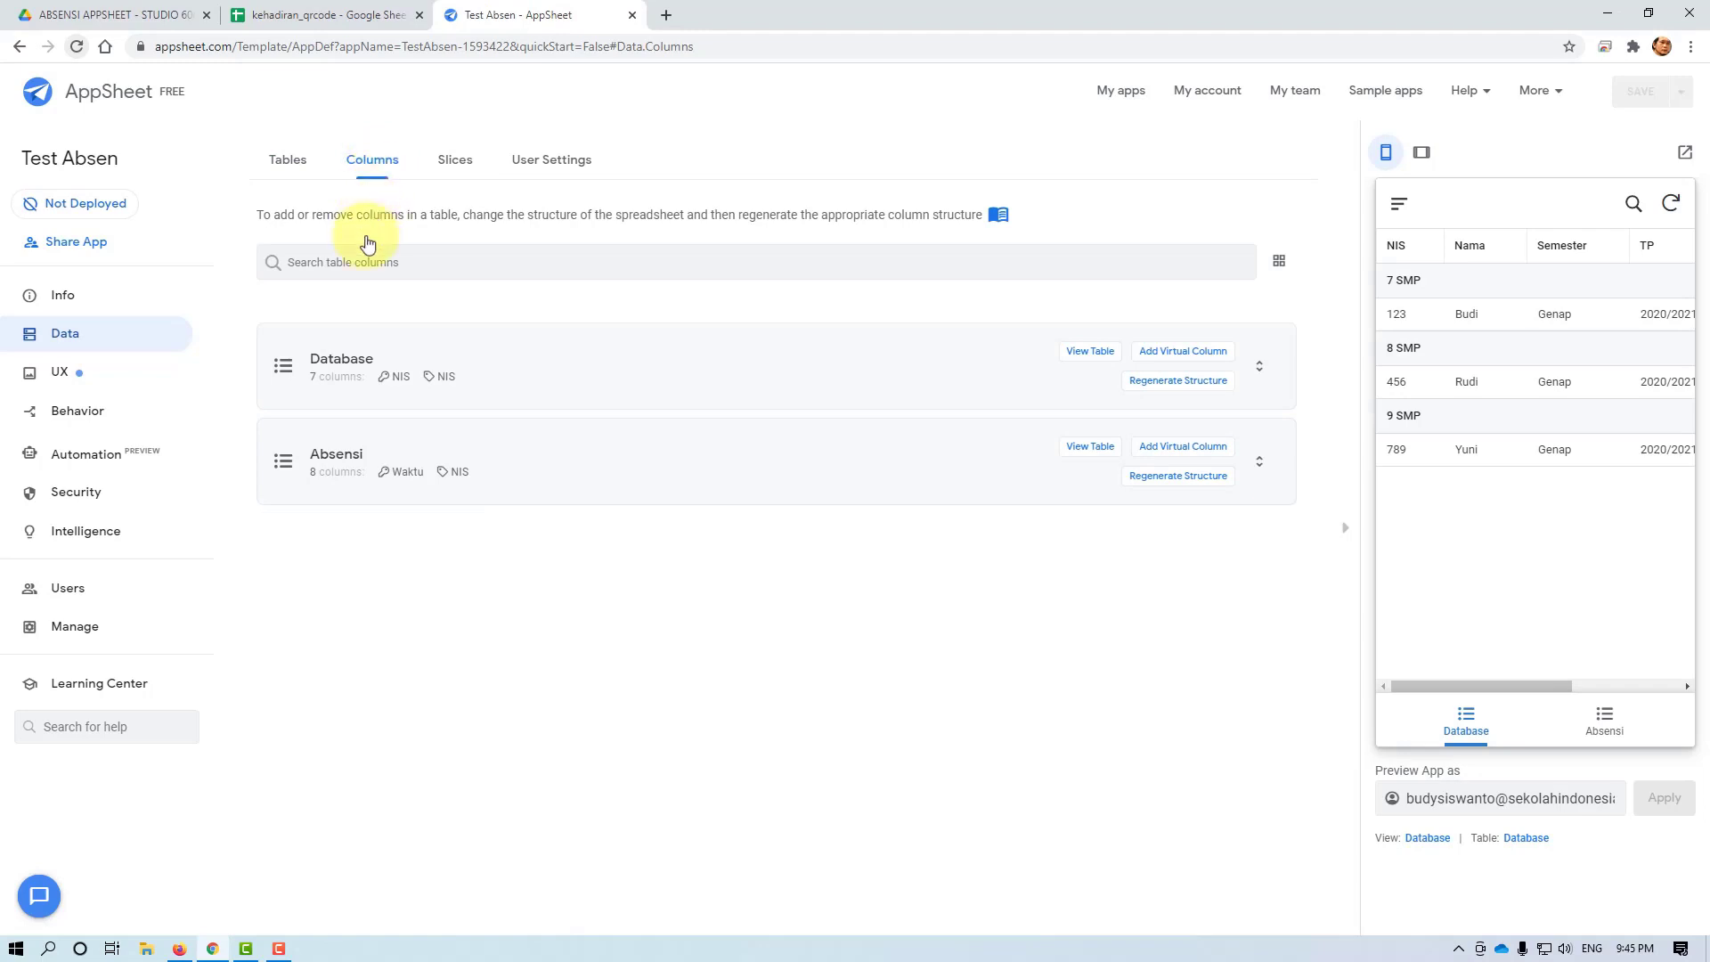
left_click(344, 360)
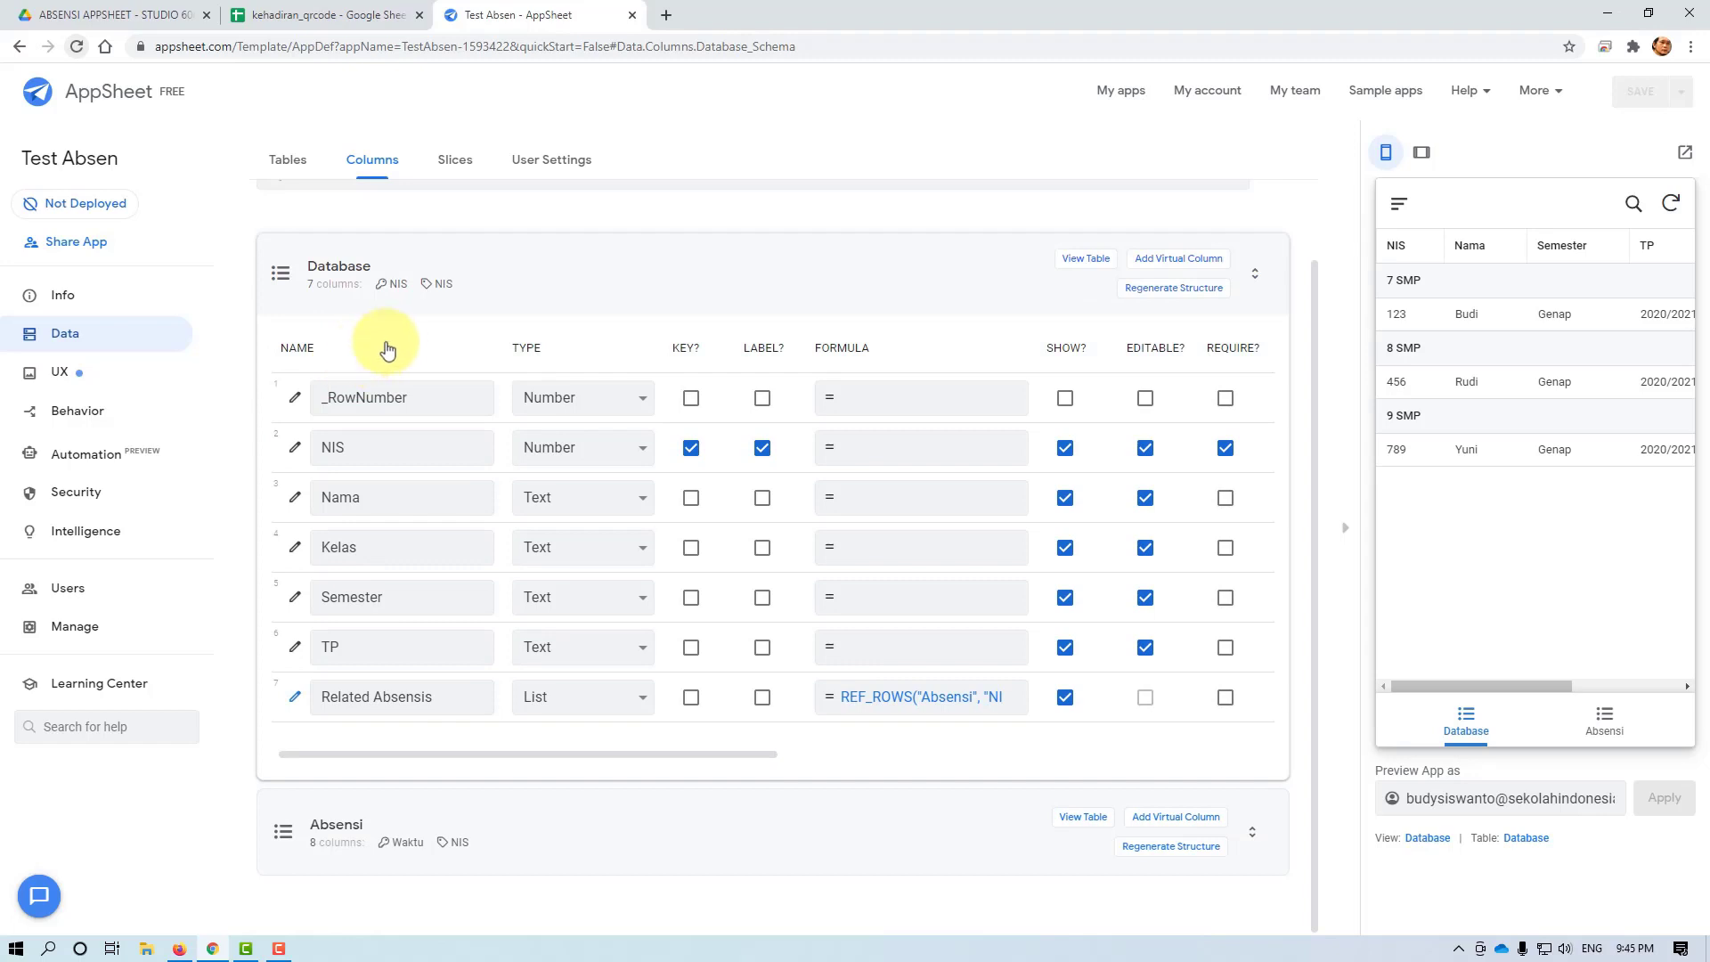
left_click(522, 294)
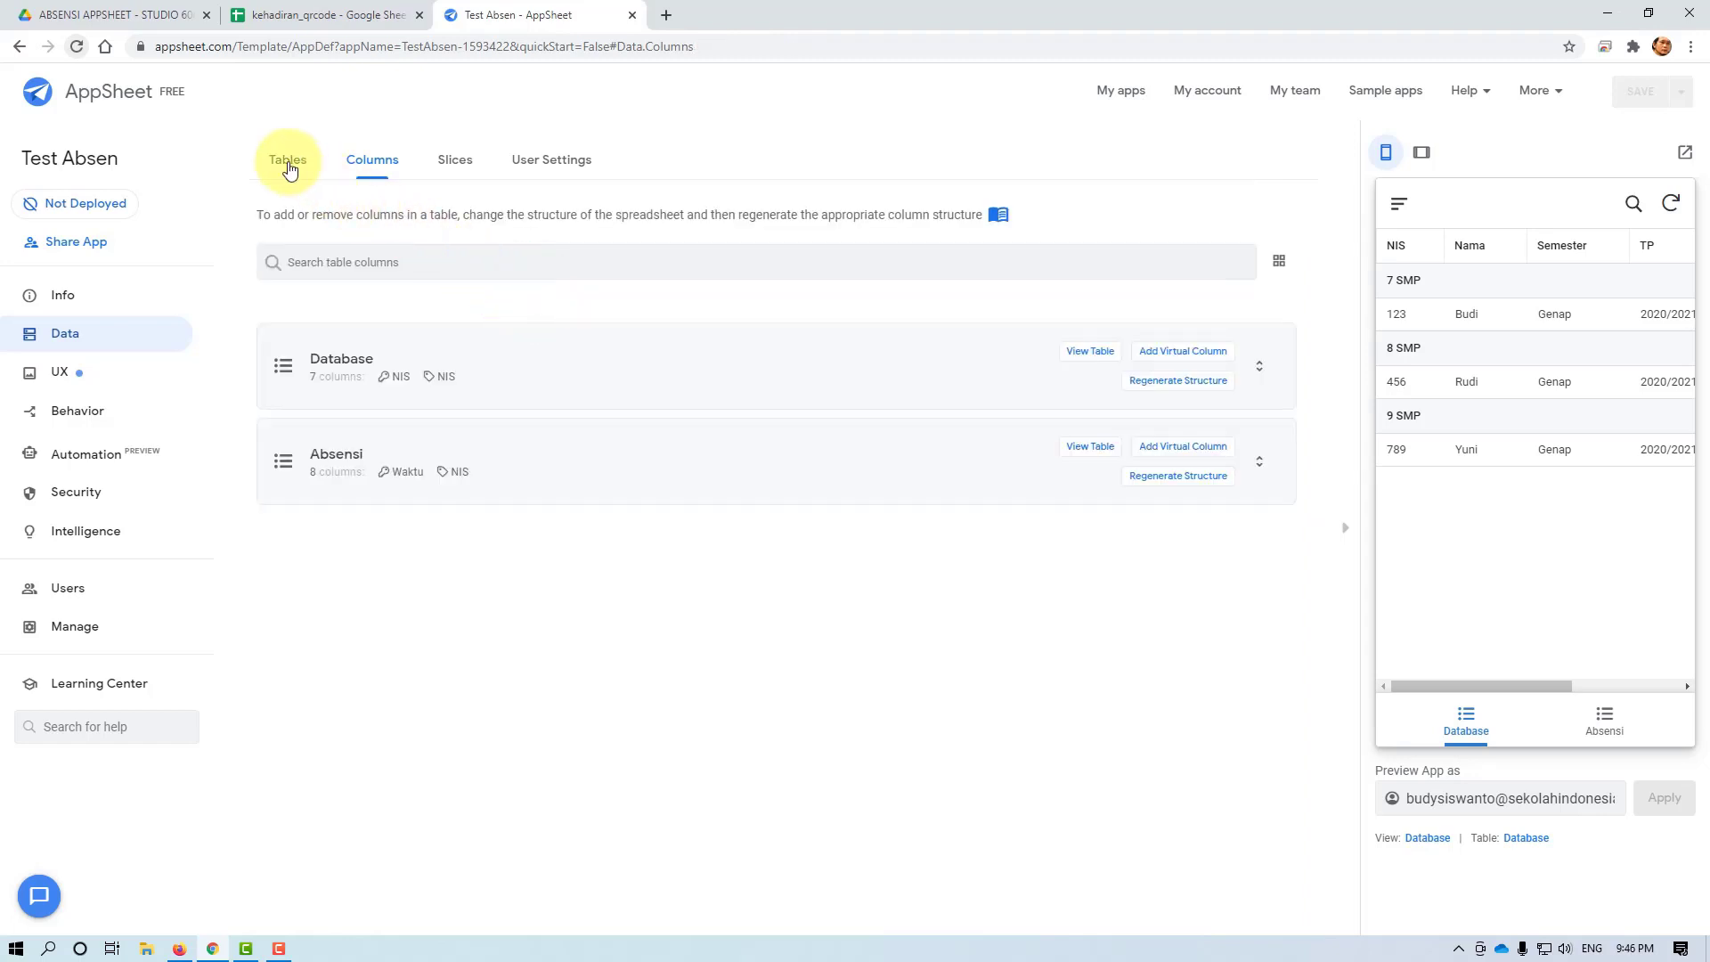
Toggle updates, adds and deletes on and off for the Database table, leave it Read-Only, and save the app
left_click(286, 162)
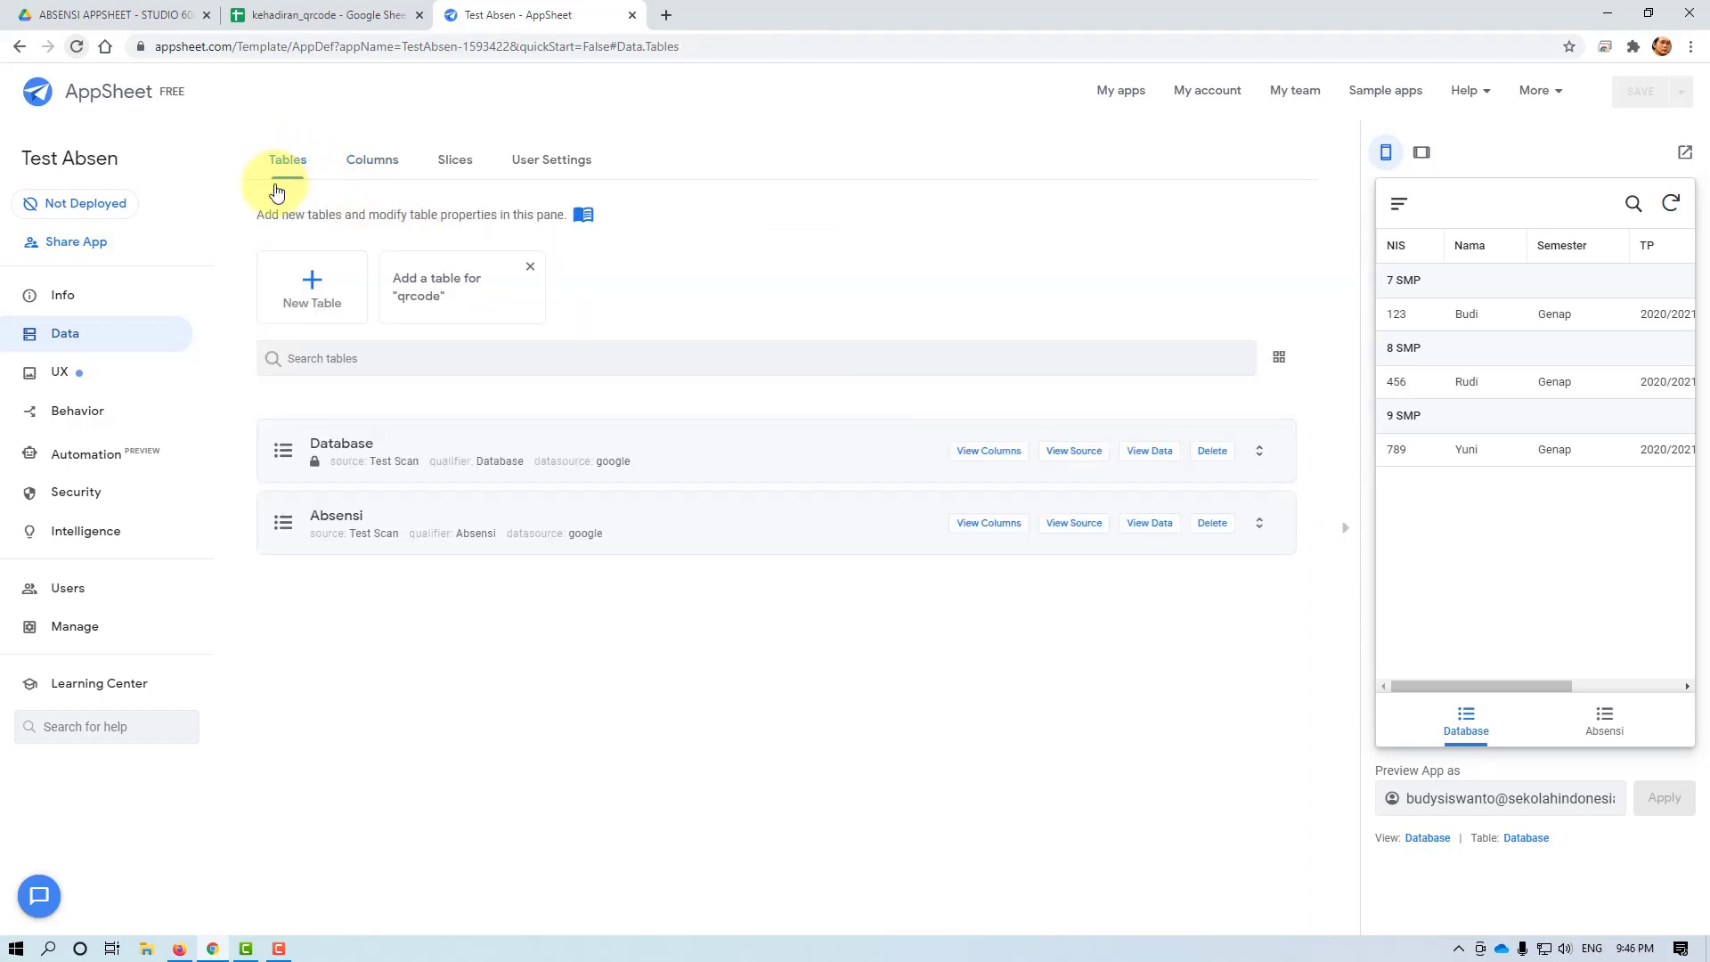
left_click(374, 449)
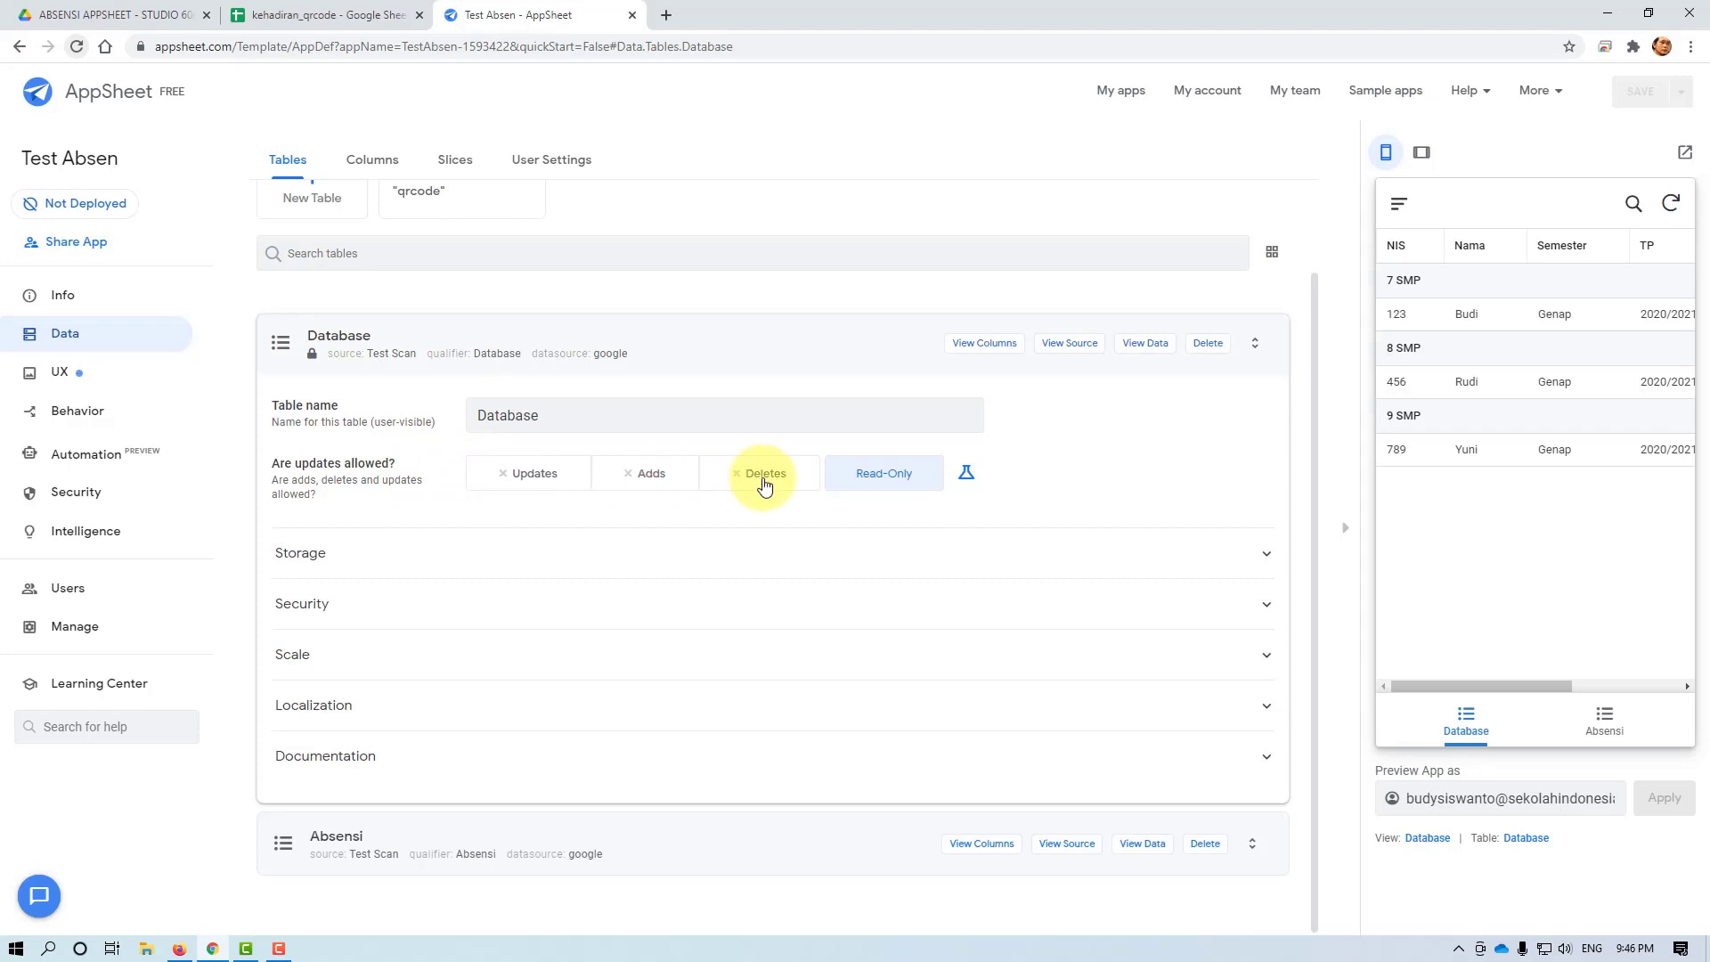
left_click(524, 481)
left_click(524, 481)
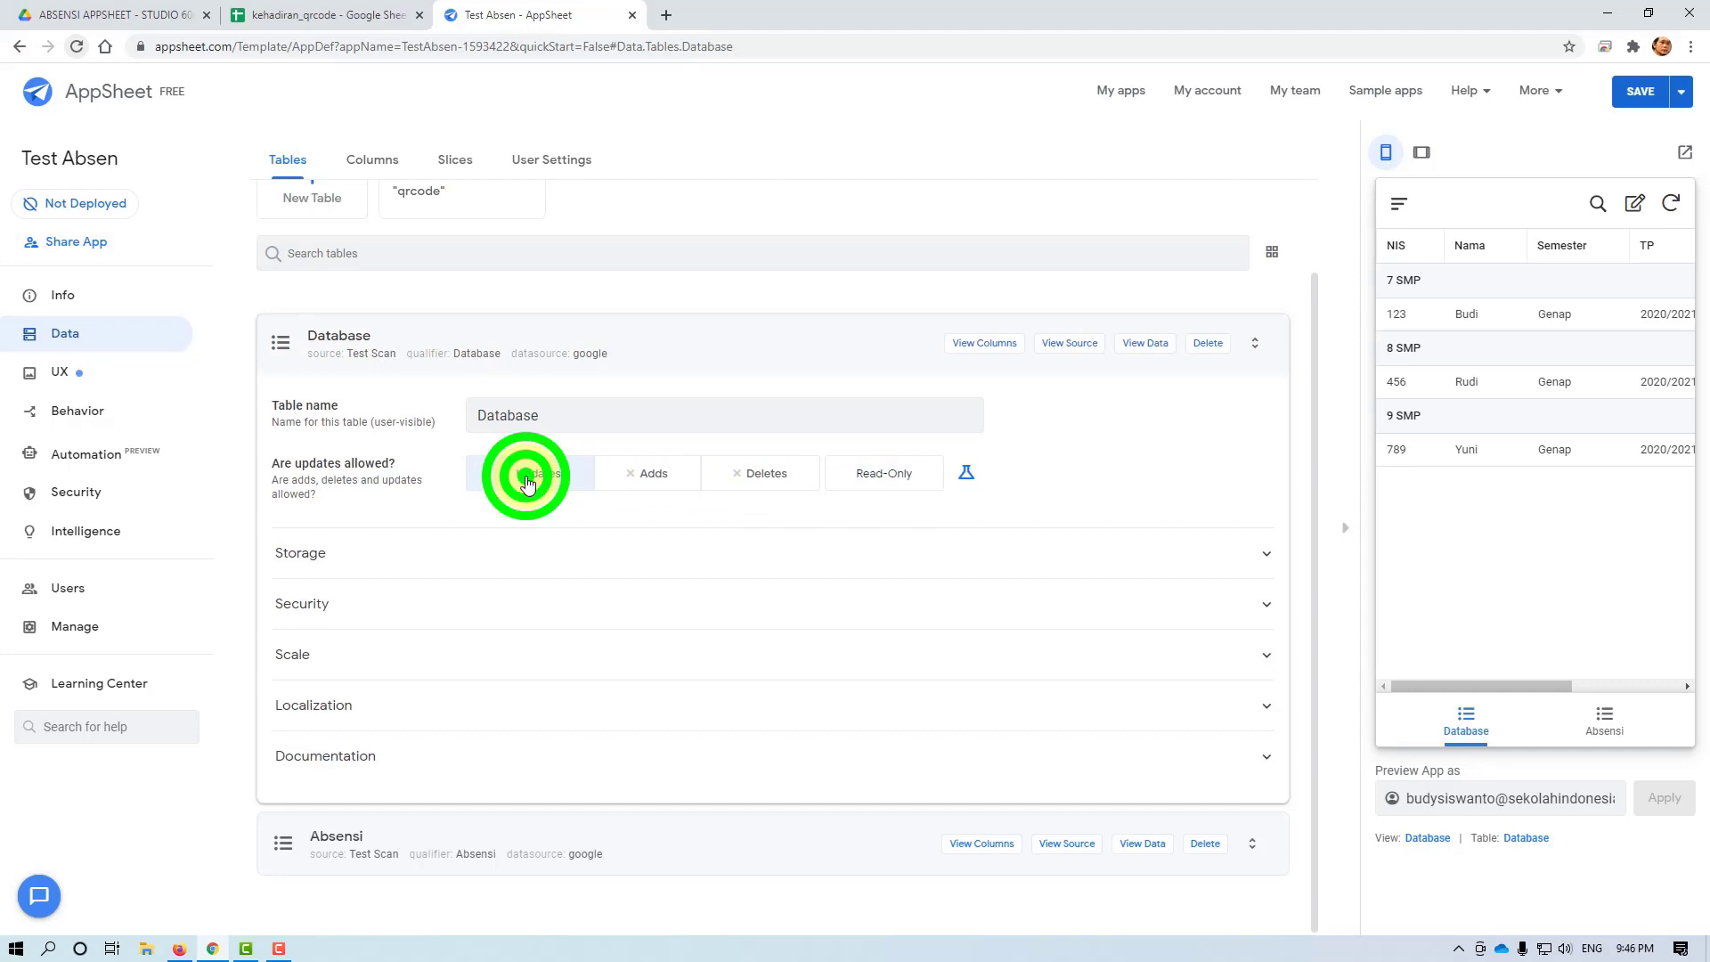
left_click(643, 475)
left_click(643, 475)
left_click(773, 479)
left_click(773, 481)
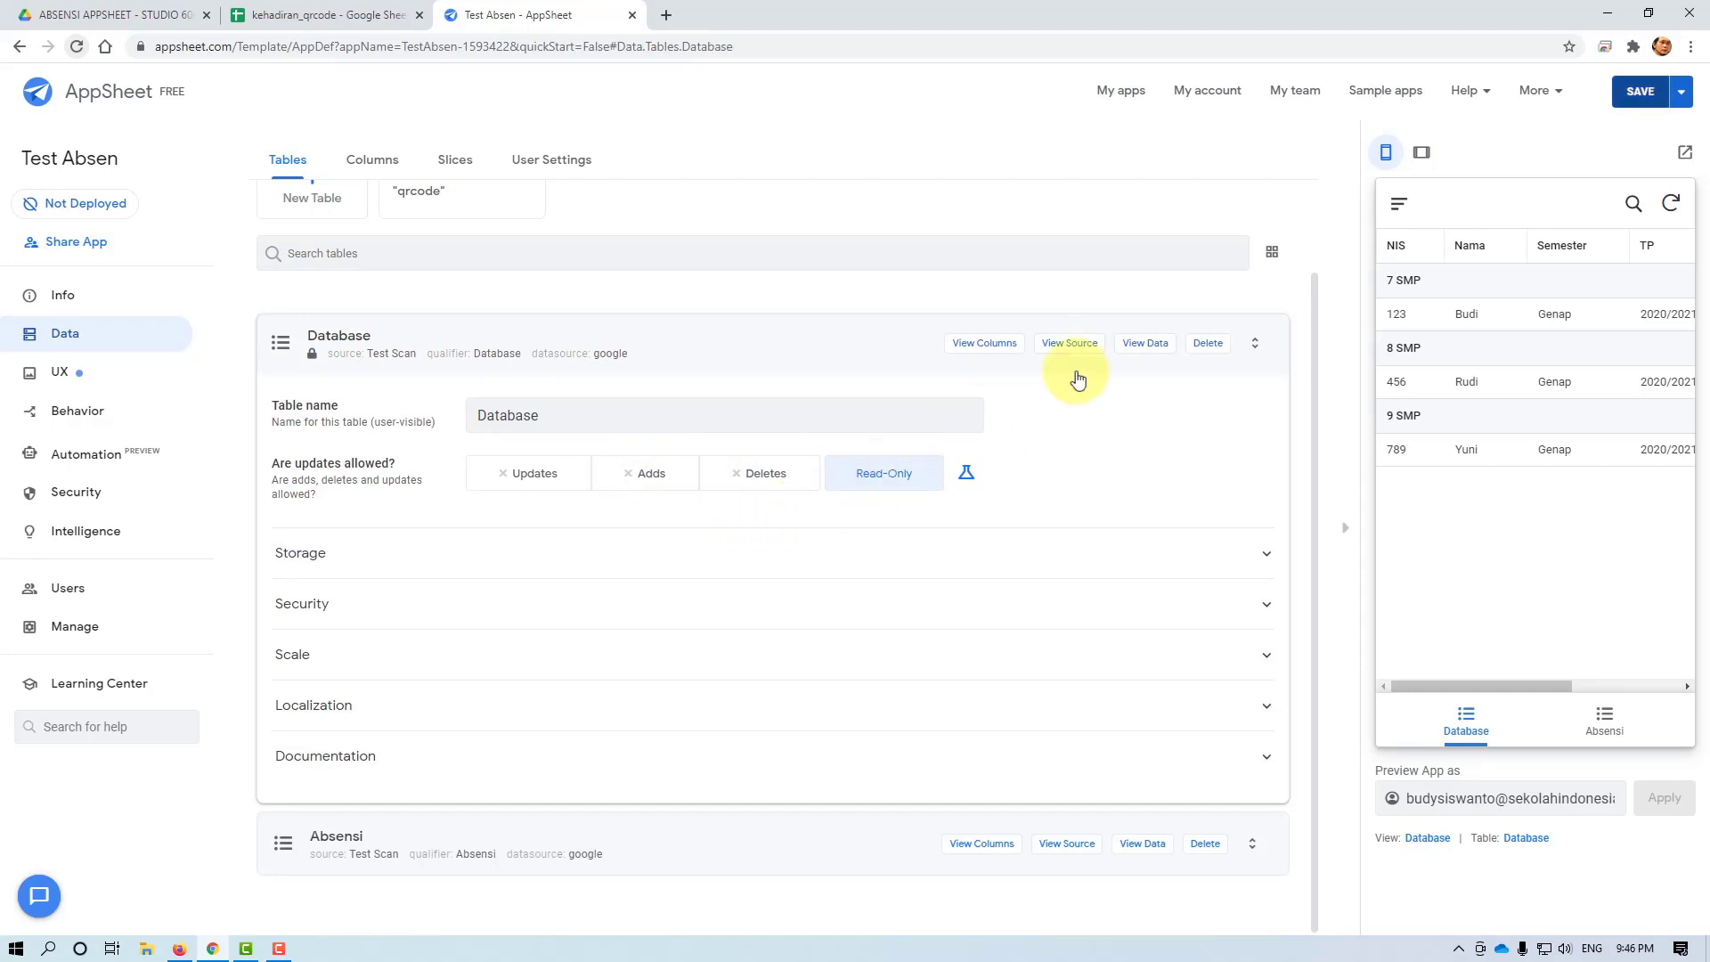
left_click(1639, 98)
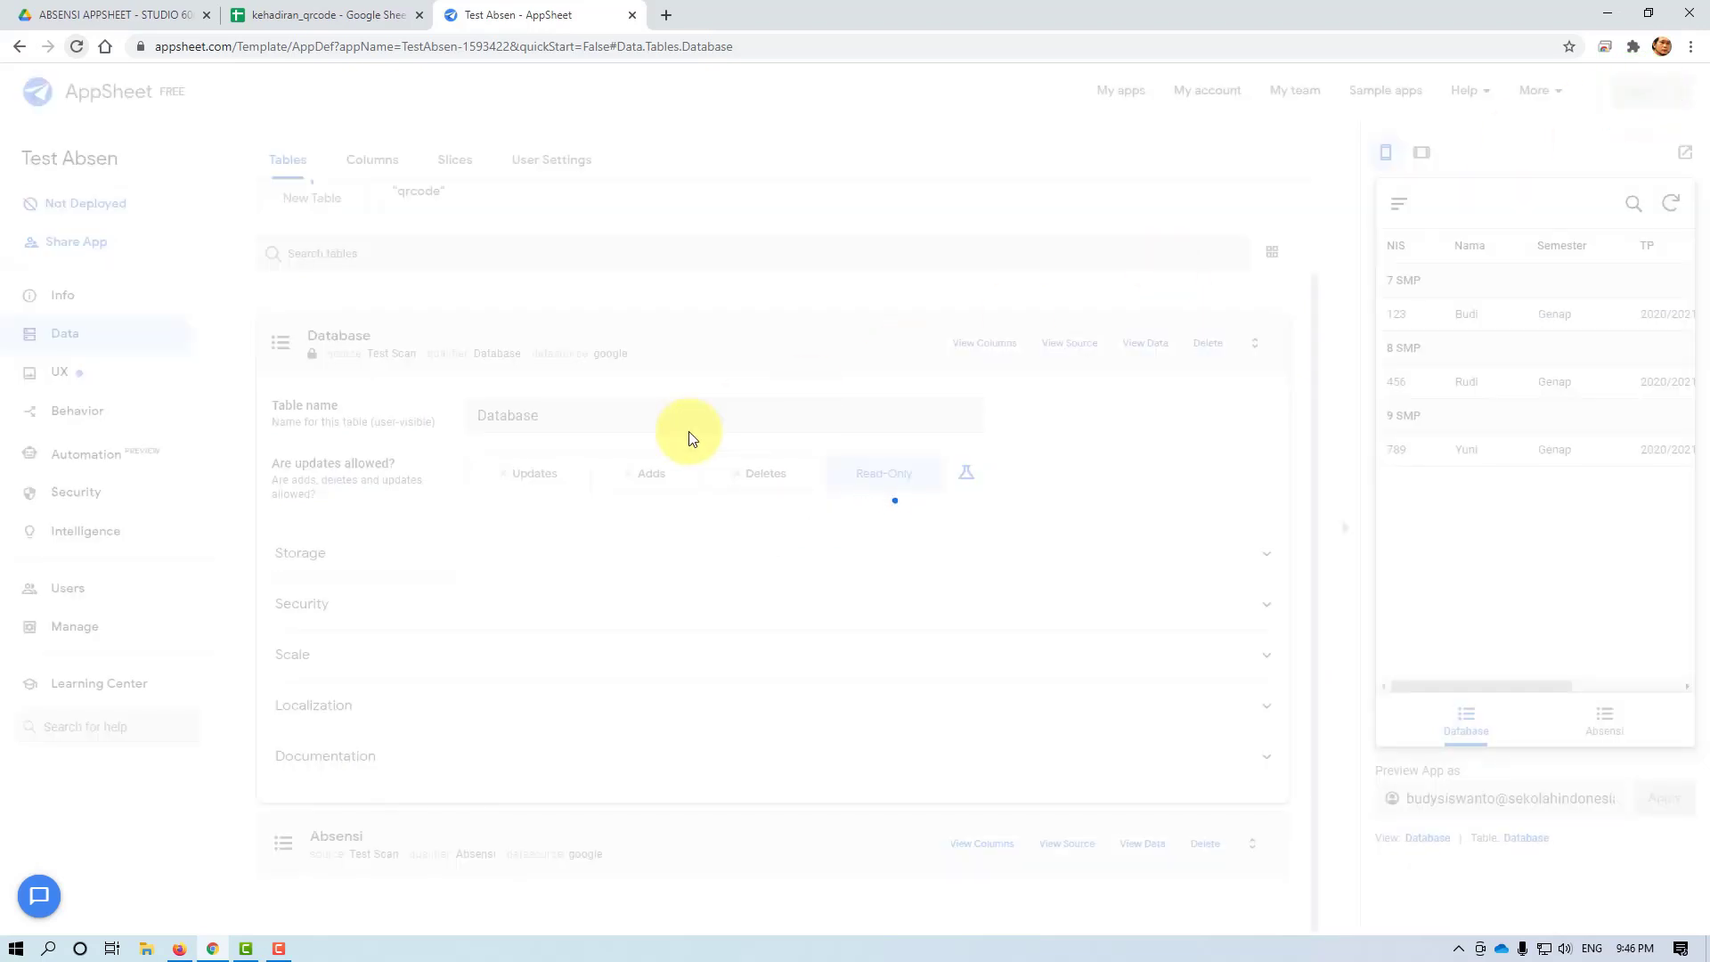
left_click(473, 344)
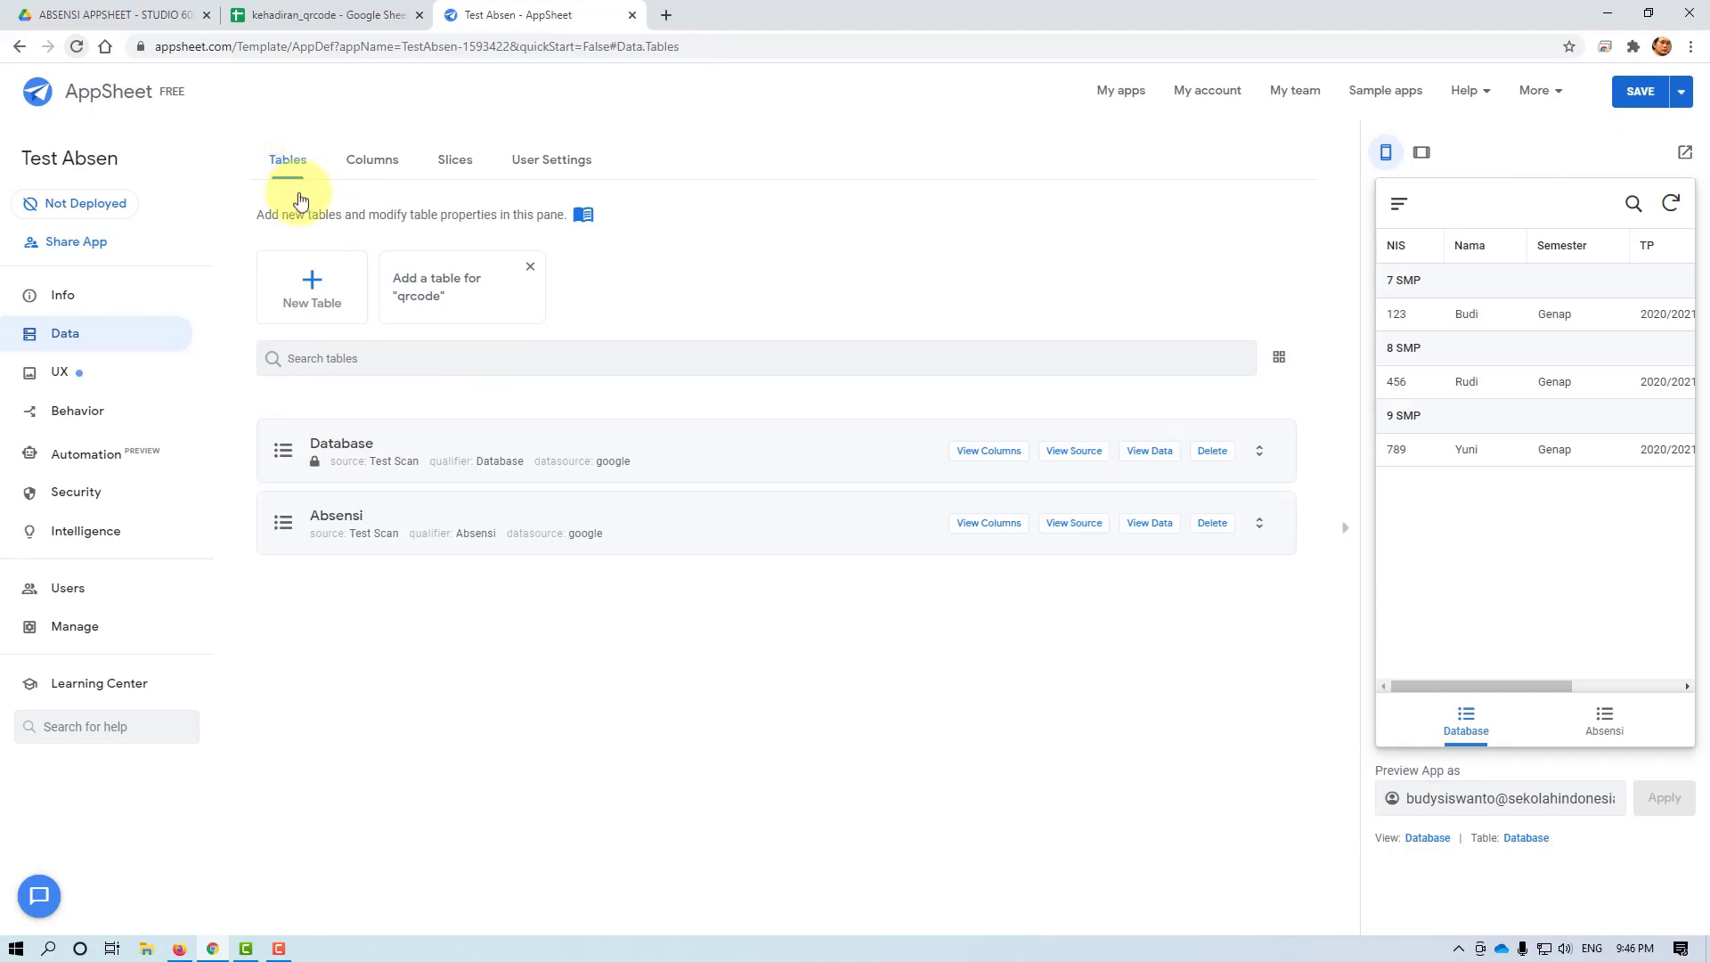
Review the Absensi table's permissions and inspect its new-entry form in the app preview, cancelling without saving an entry
left_click(336, 520)
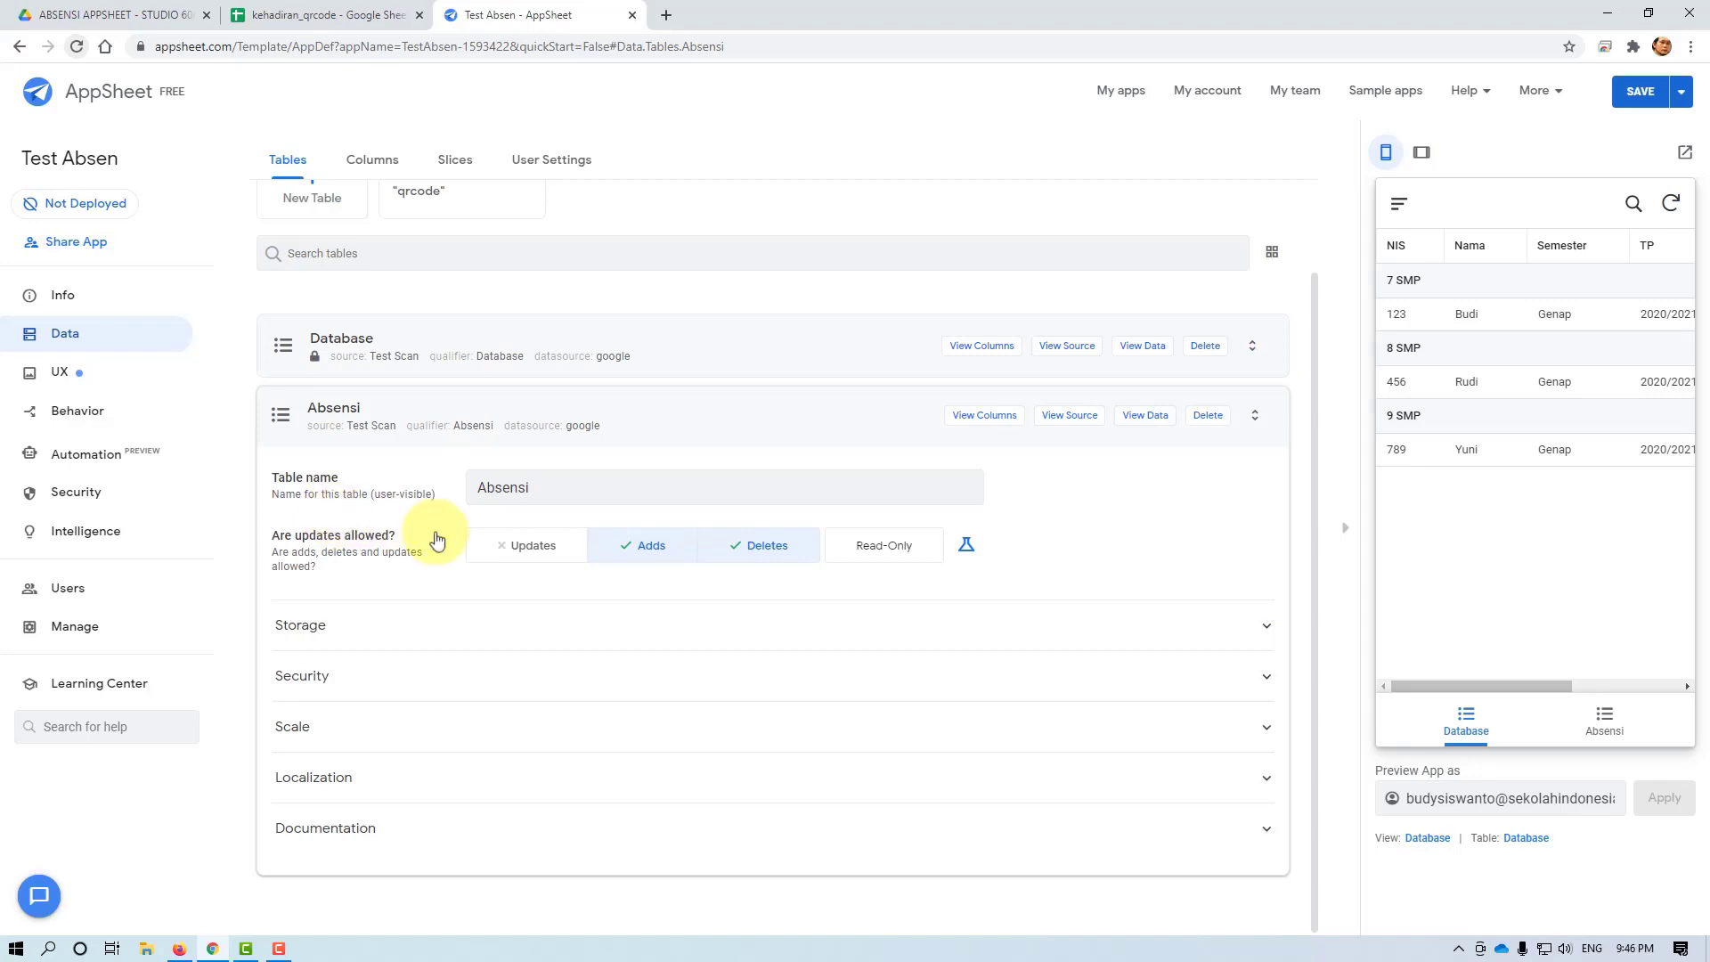
left_click(1605, 723)
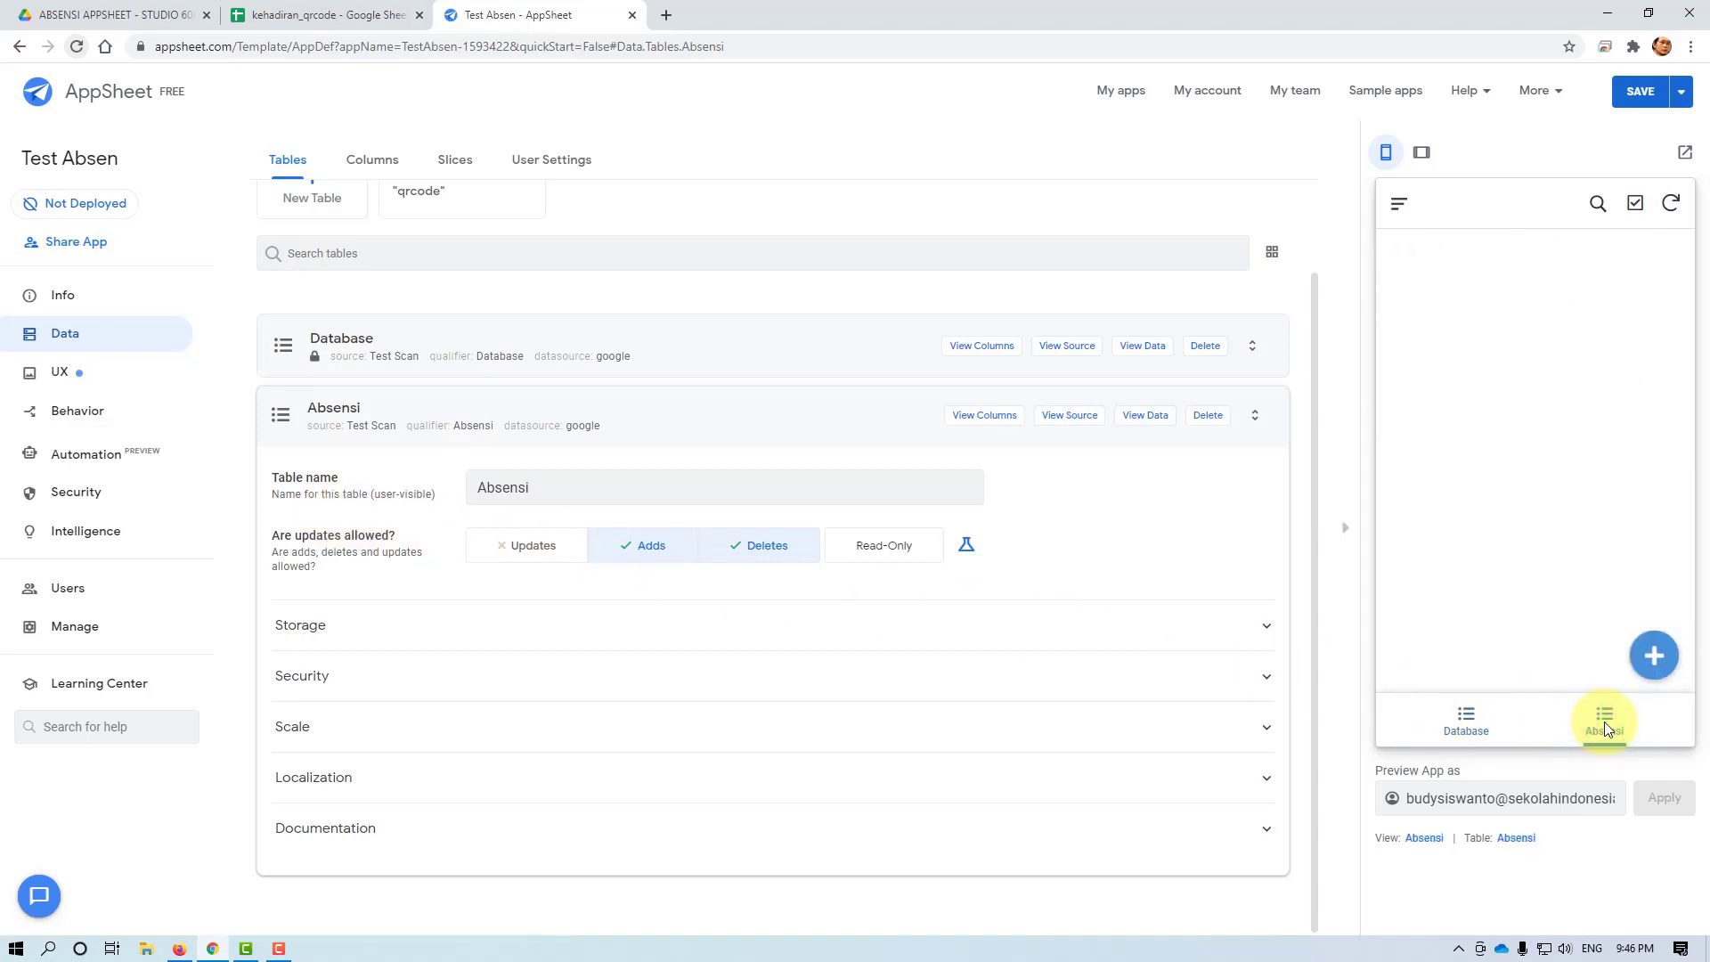
left_click(1655, 659)
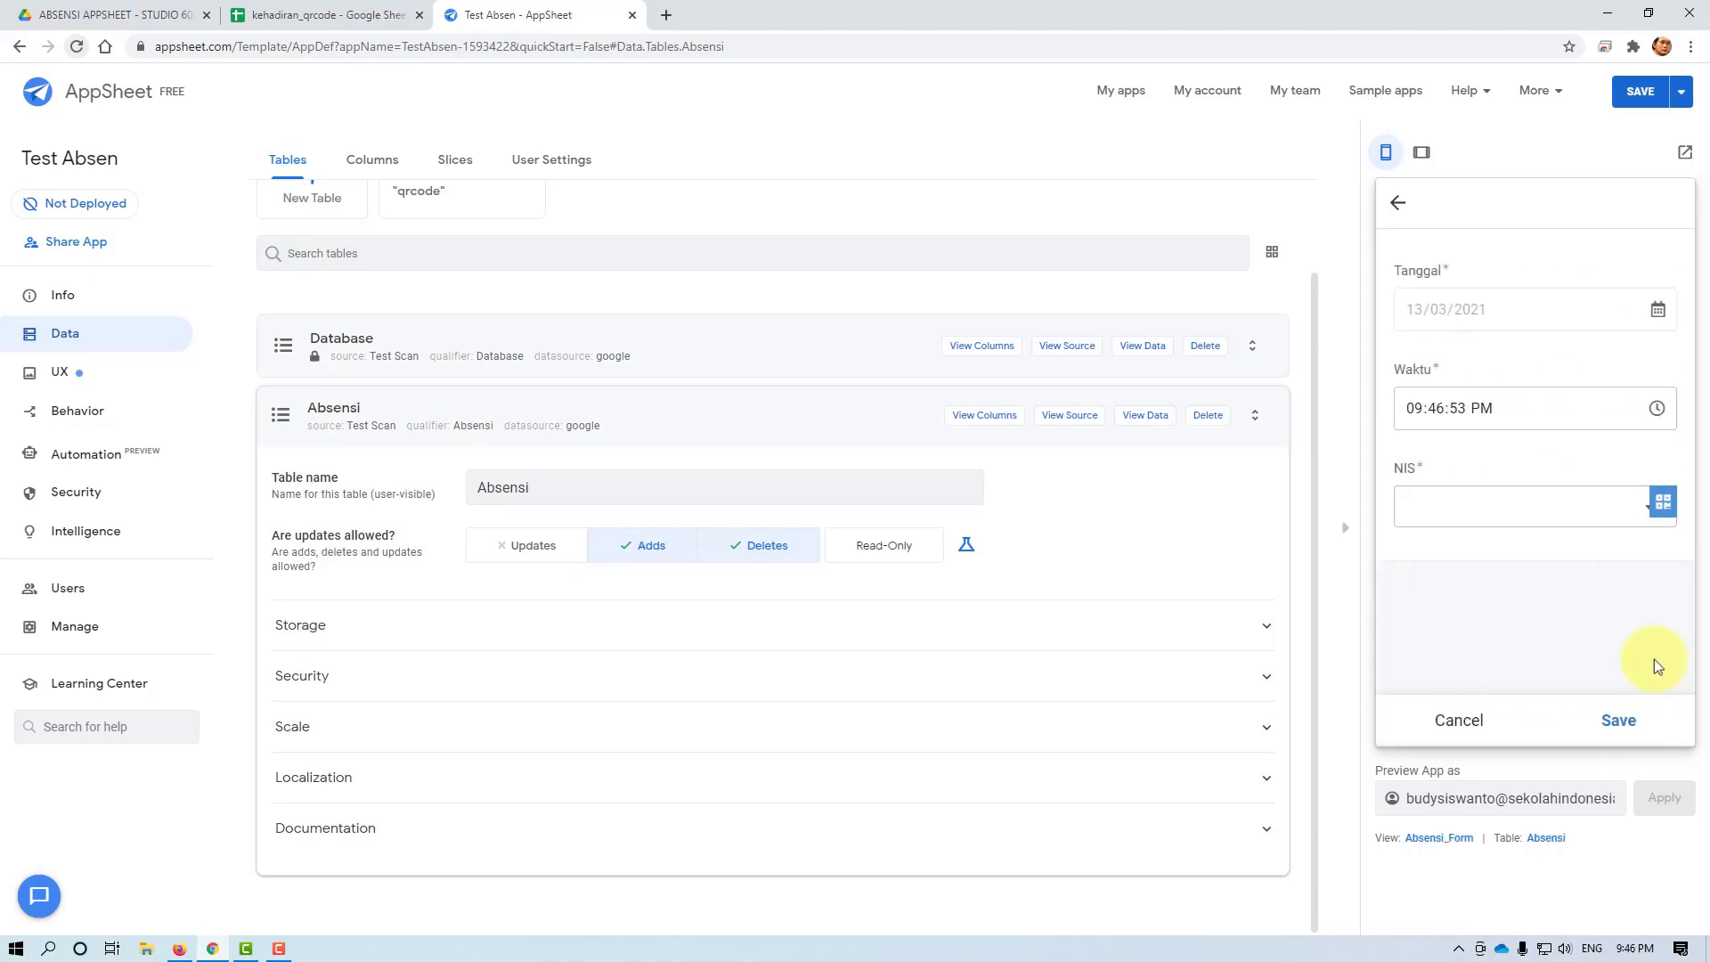
left_click(1461, 721)
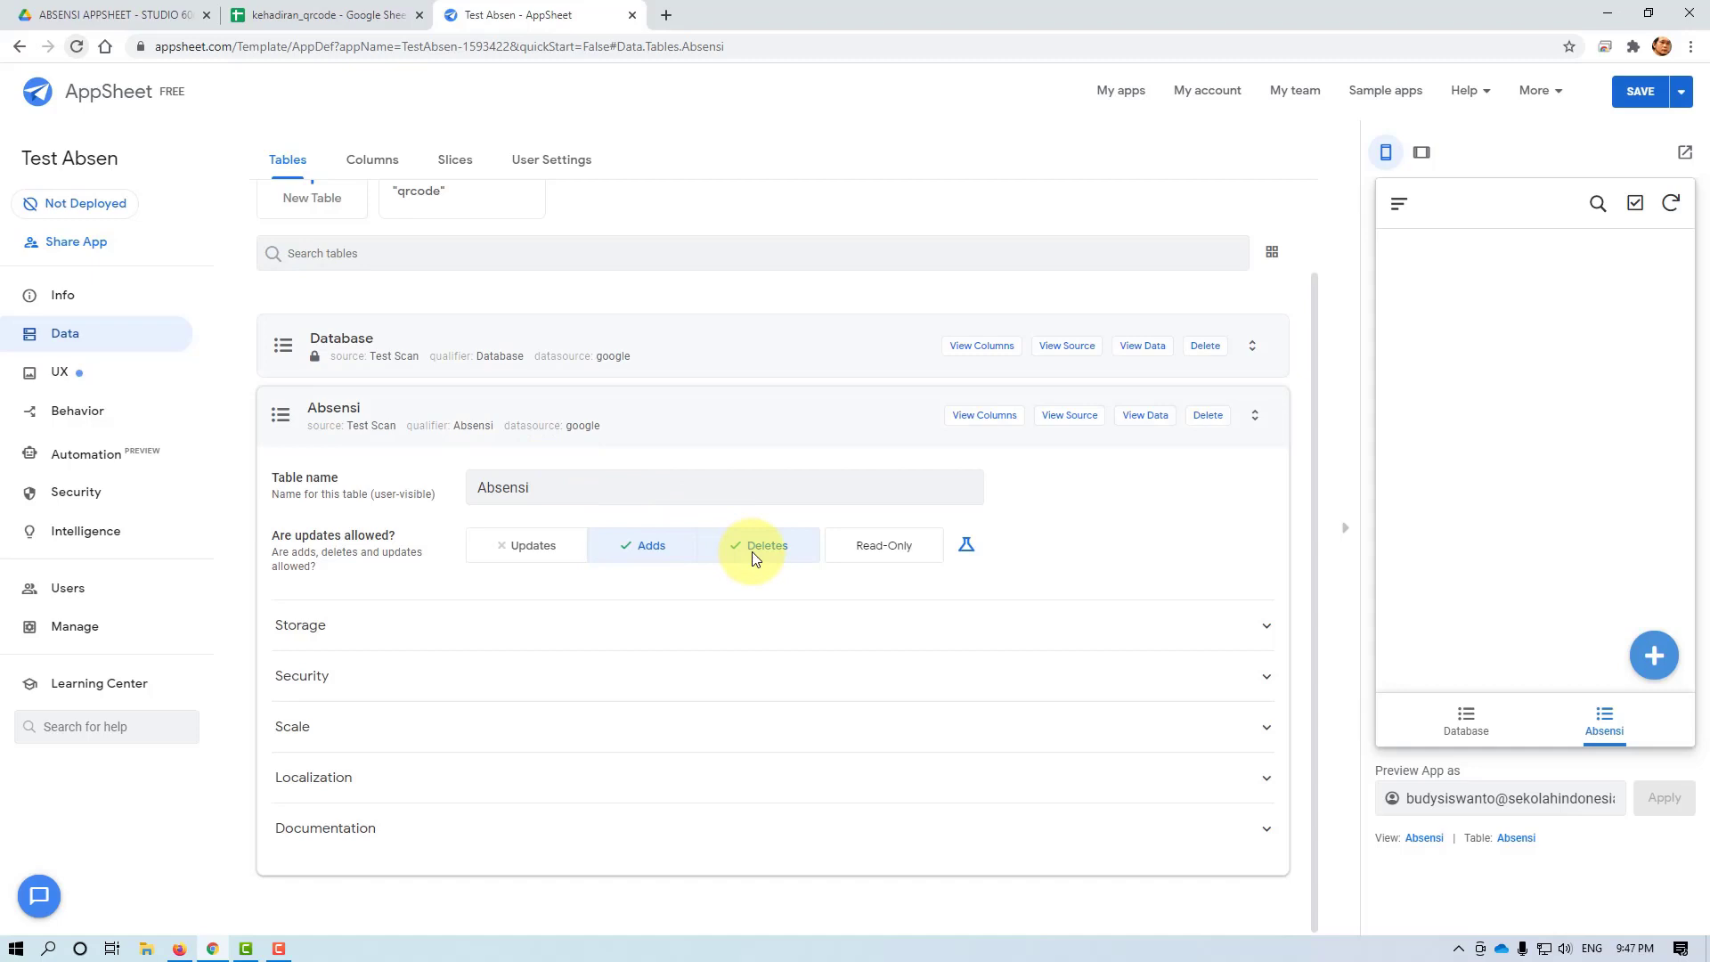
Toggle updates for the Absensi table, leave only Adds and Deletes allowed, and save the app
left_click(525, 550)
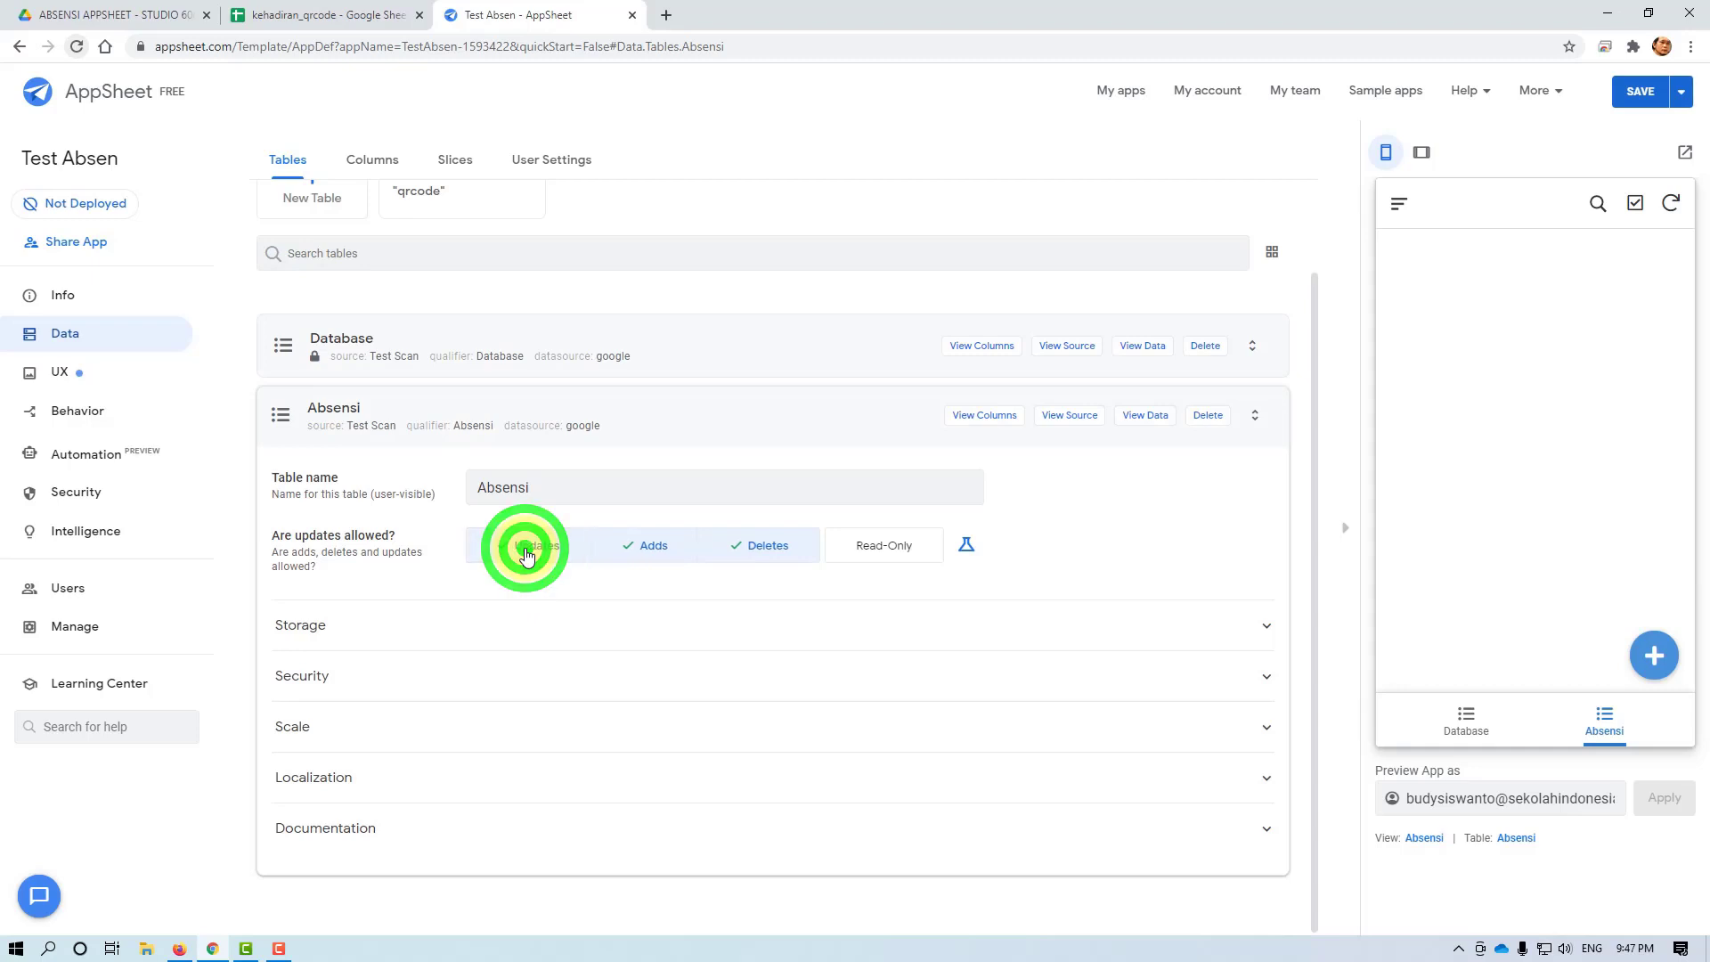
left_click(534, 545)
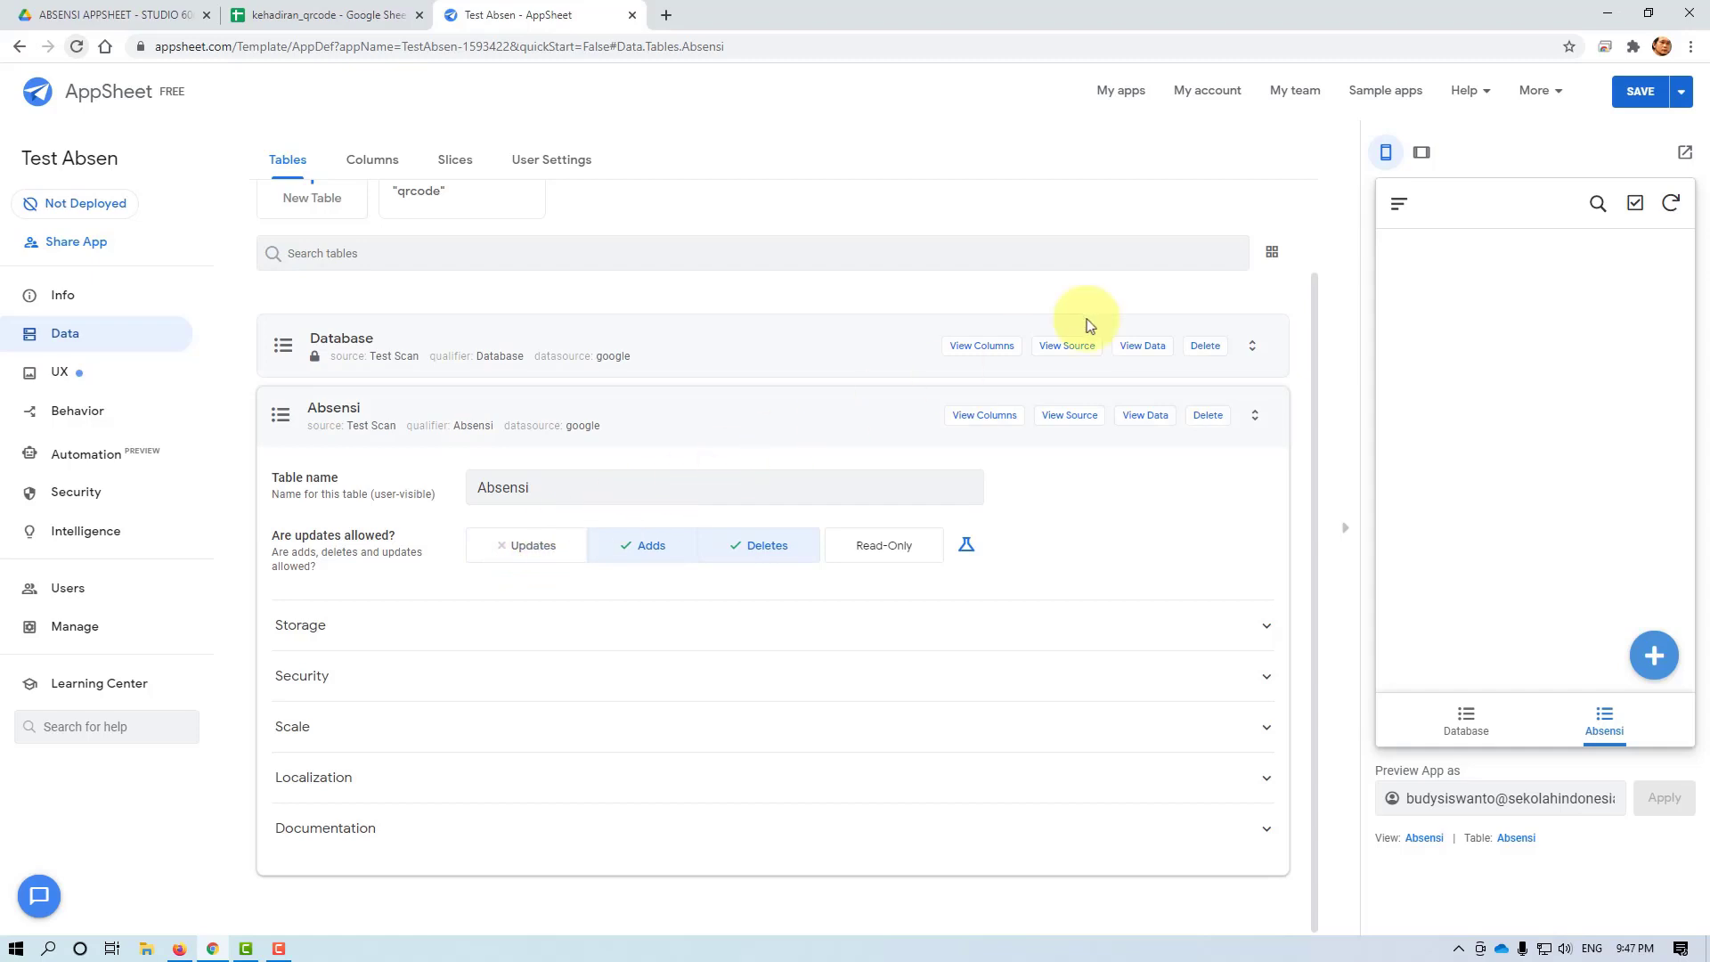
left_click(1640, 91)
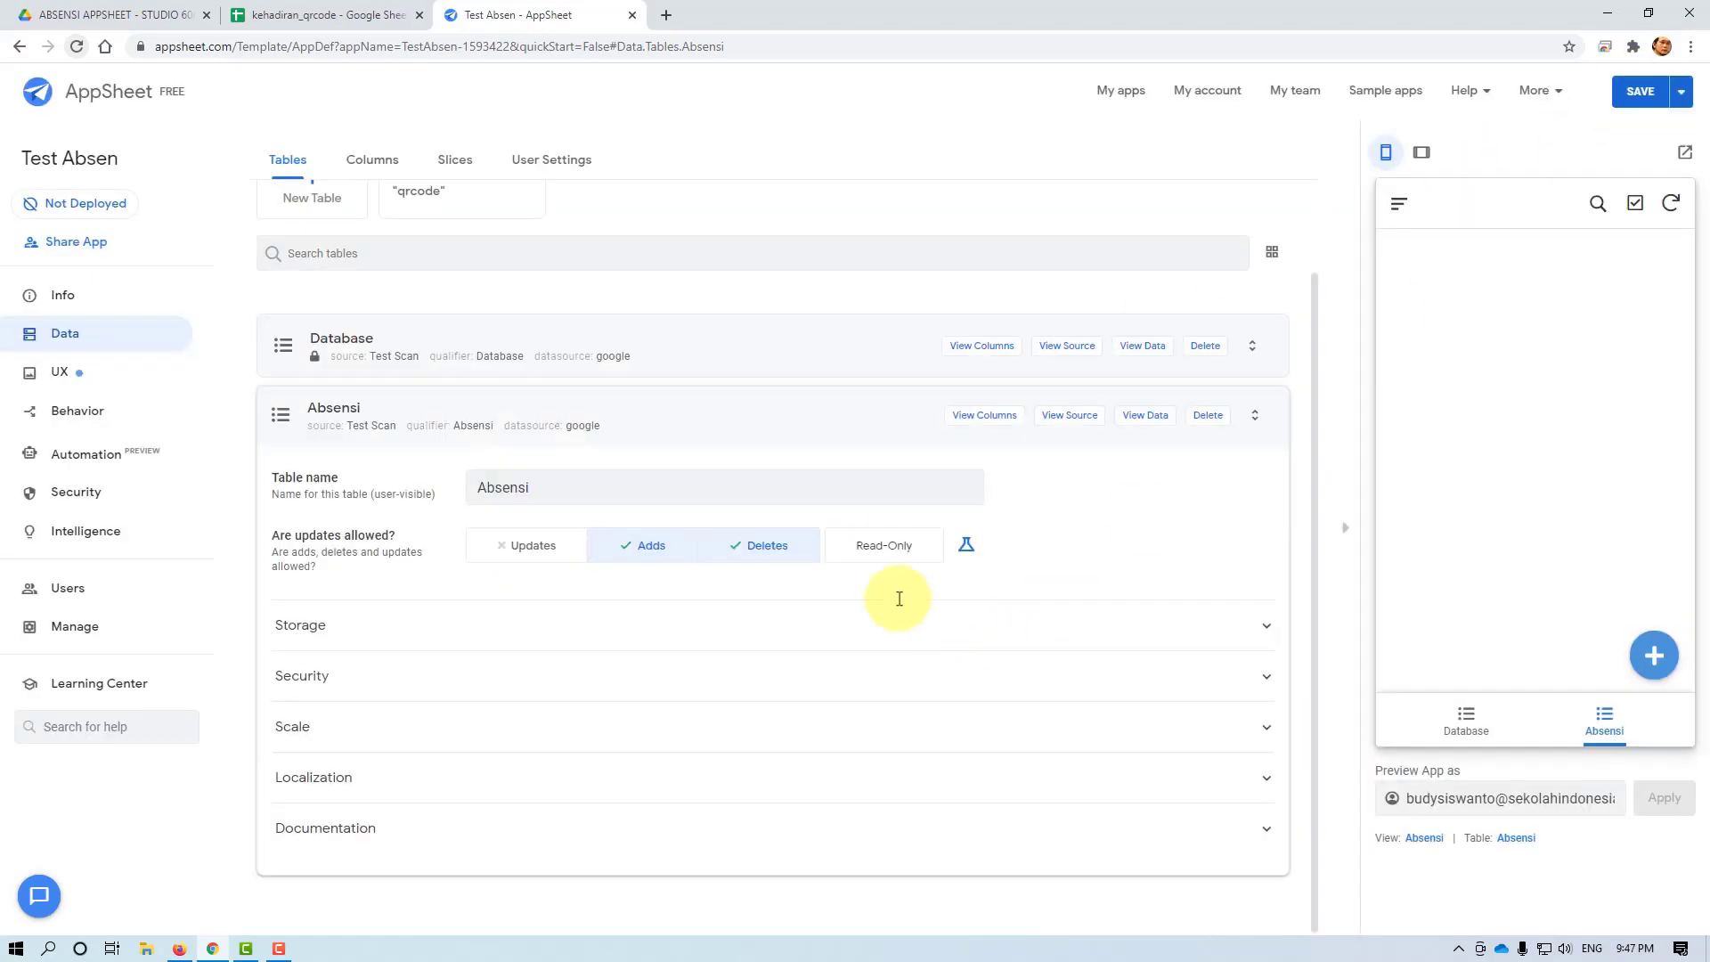
left_click(425, 415)
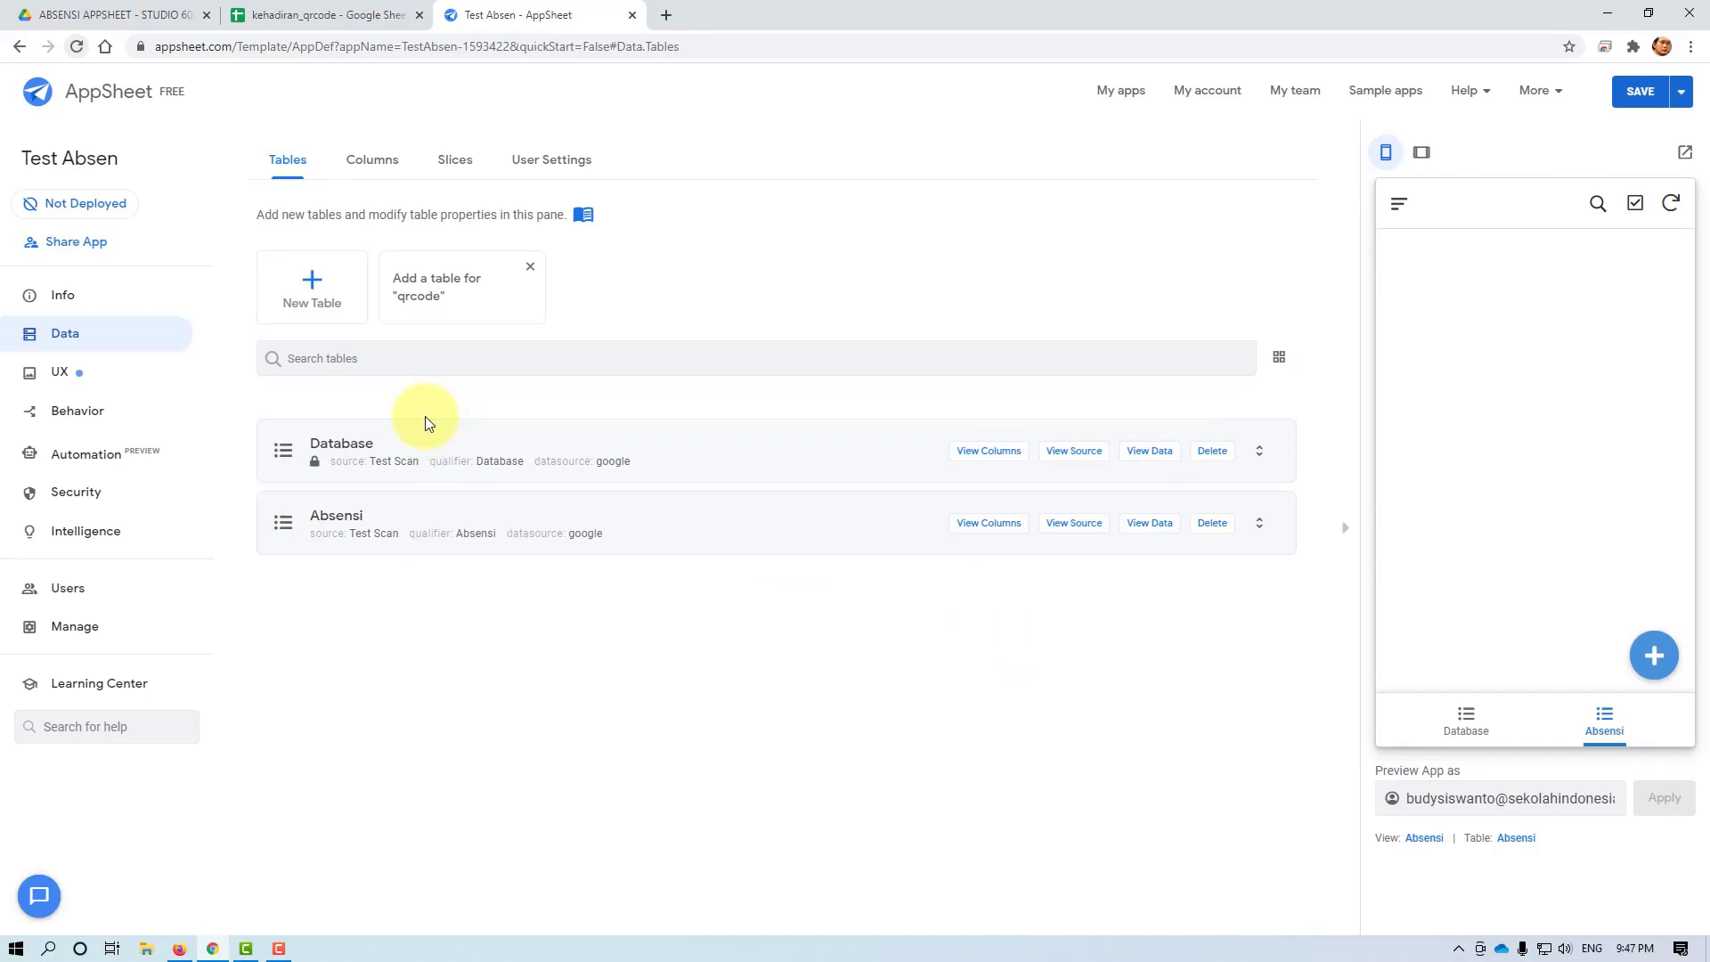
Examine the Absensi table's column types, key, label, formulas and show, editable and require settings
left_click(383, 161)
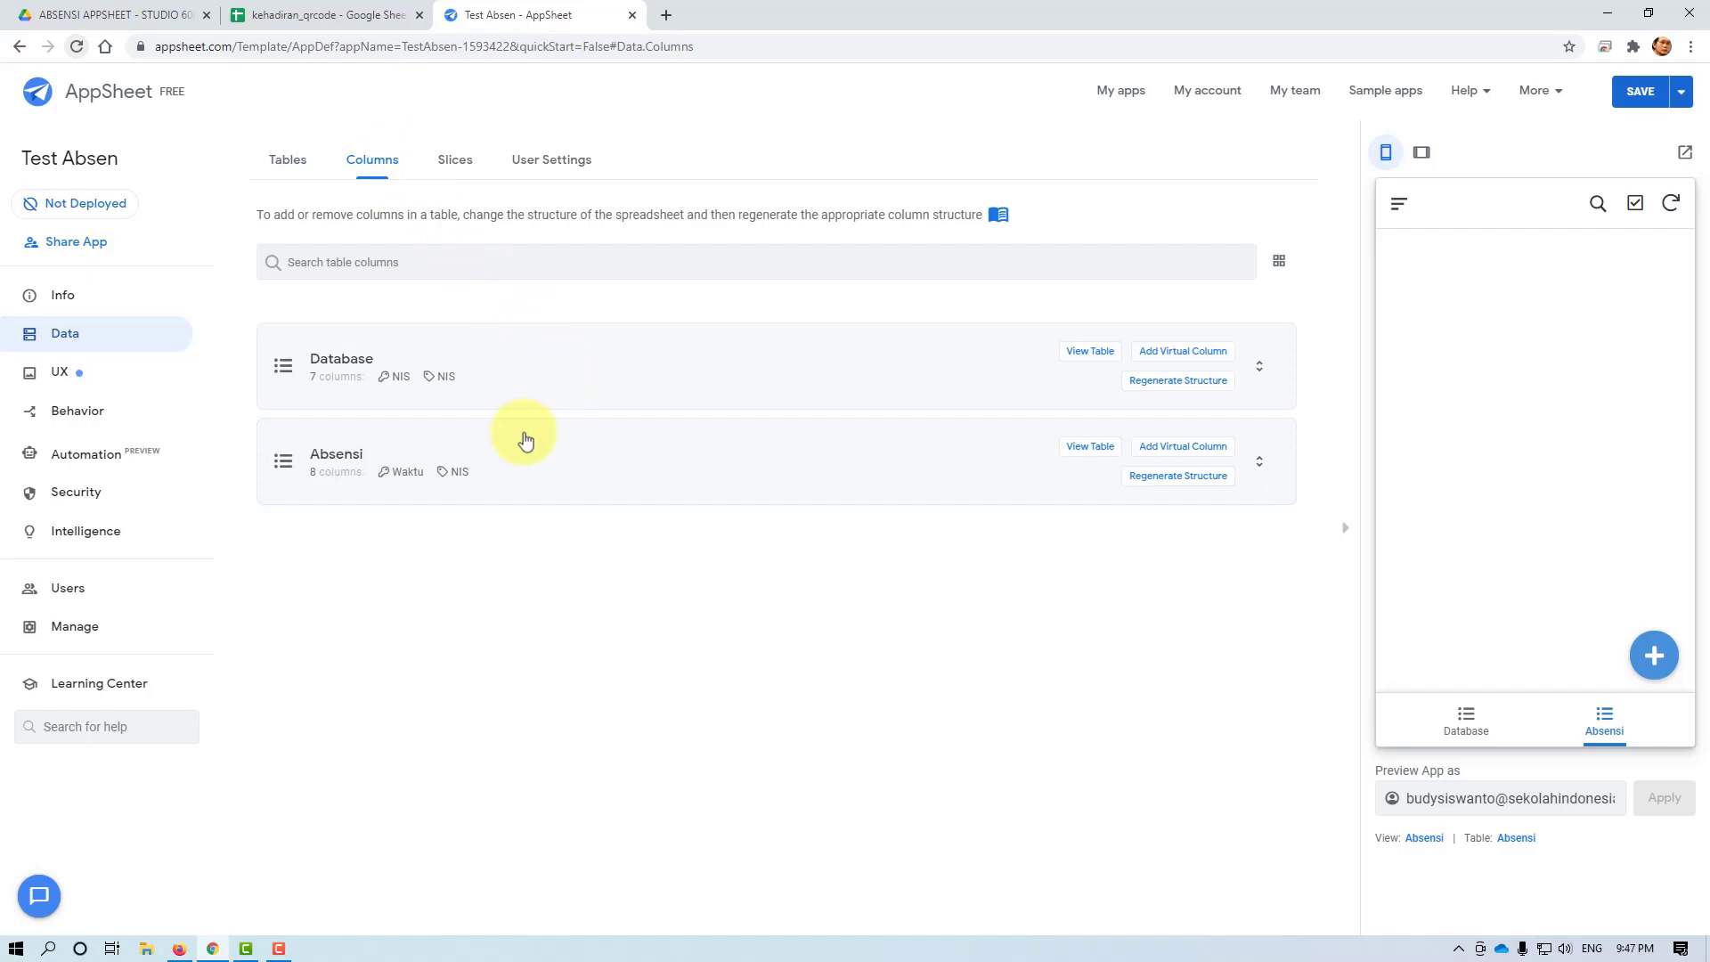
left_click(511, 462)
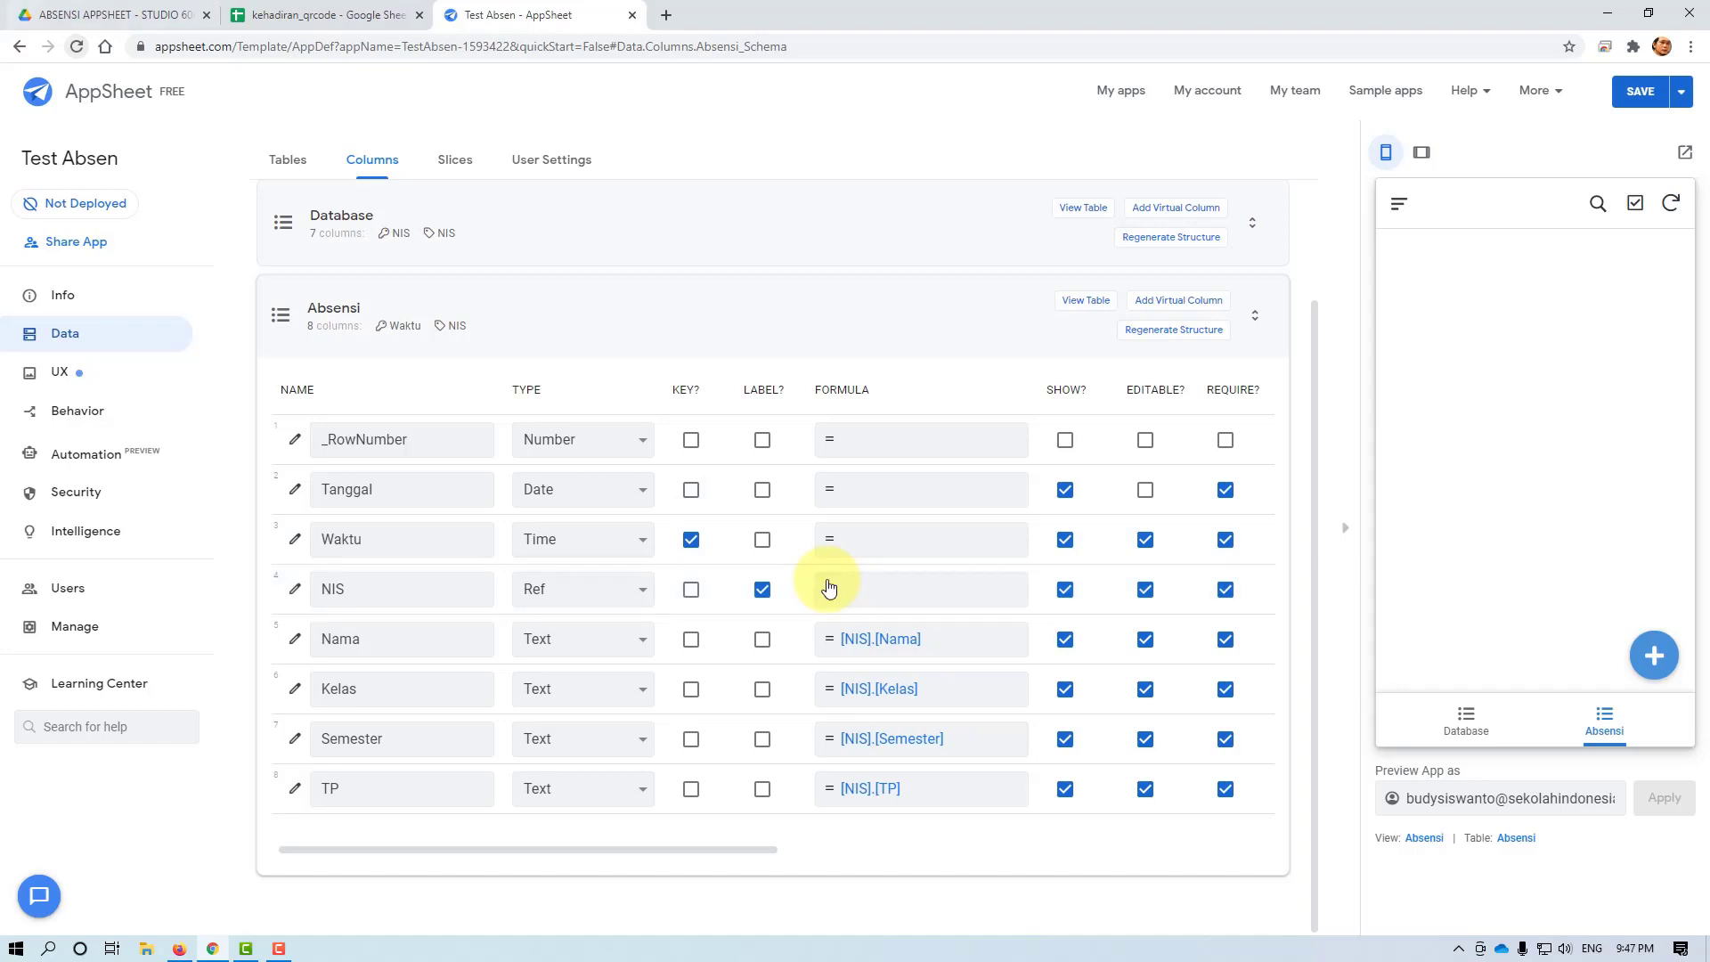
mouse_move(687, 850)
left_mouse_down()
mouse_move(1125, 863)
mouse_move(641, 830)
left_mouse_up()
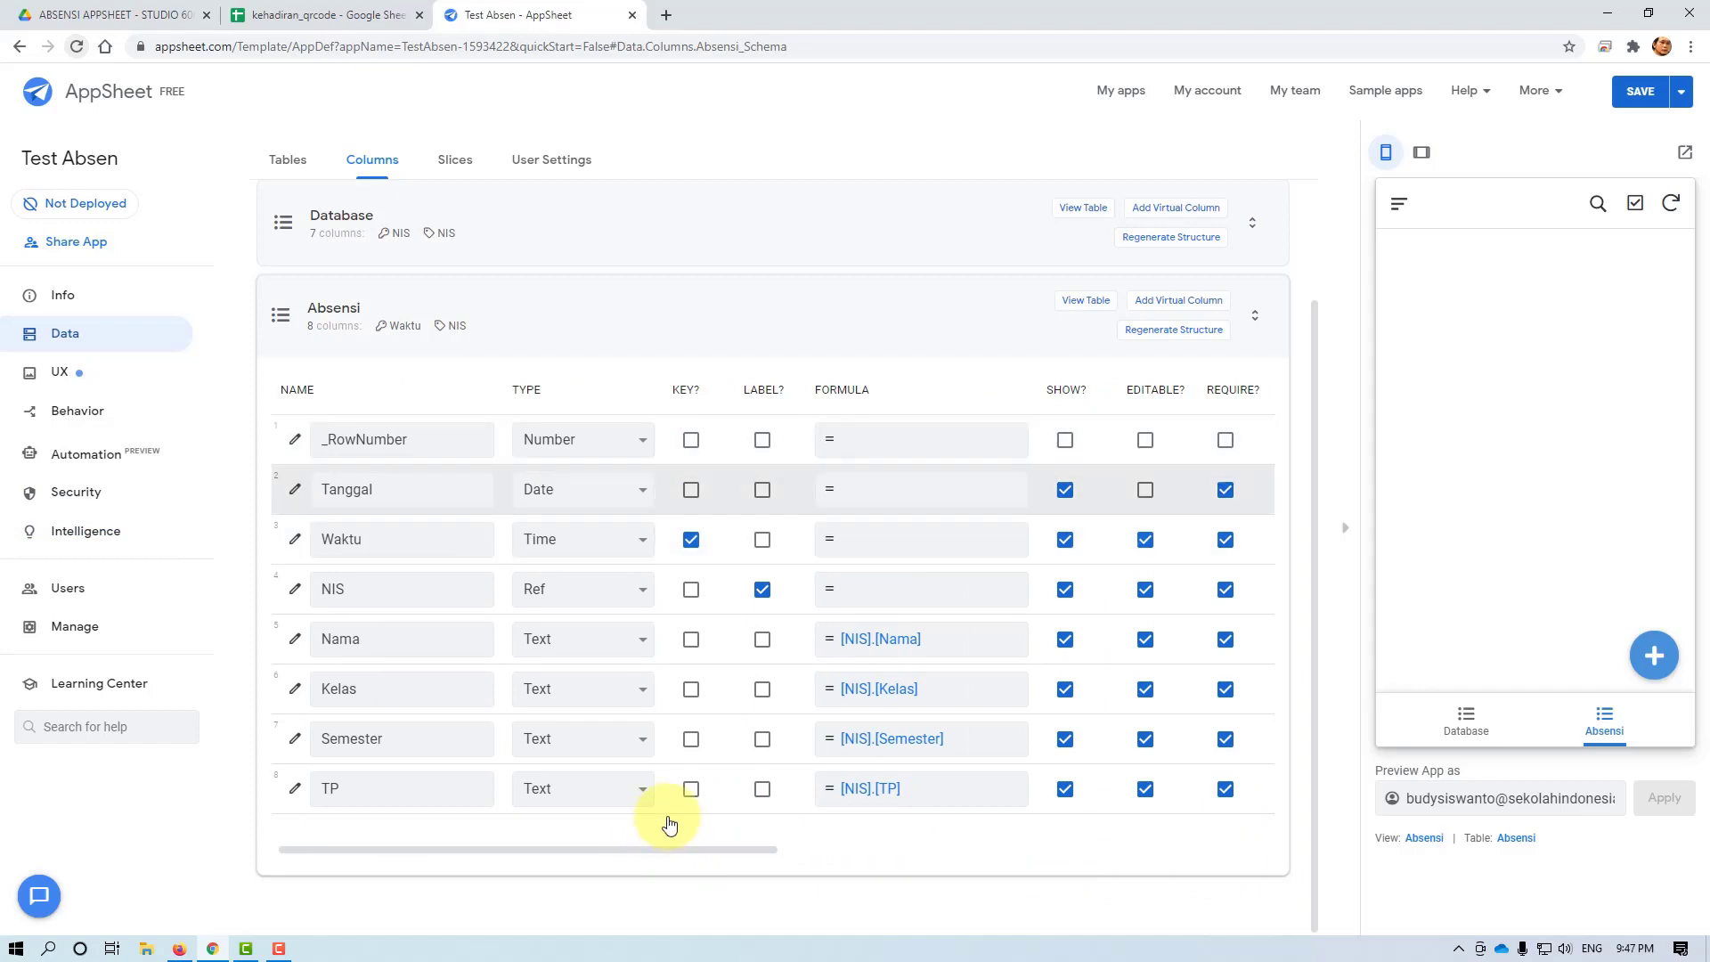
Hide the app preview and examine the available data types for the Absensi table's Tanggal, Waktu and NIS columns
left_click(1345, 529)
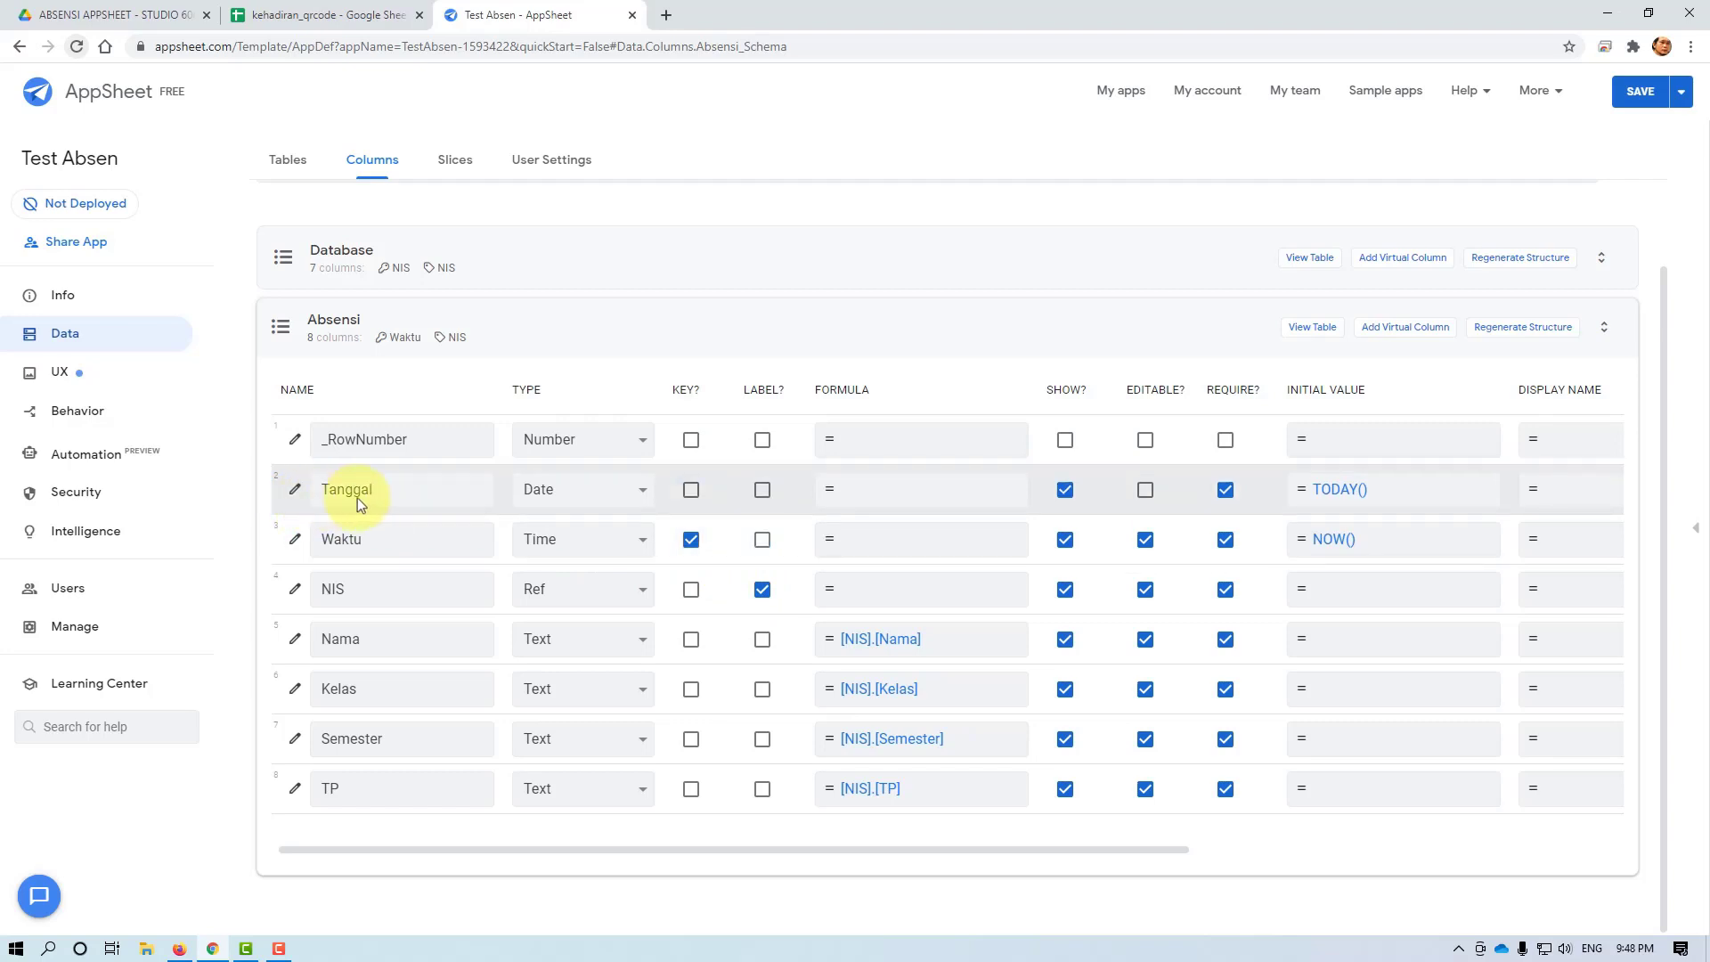
left_click(643, 489)
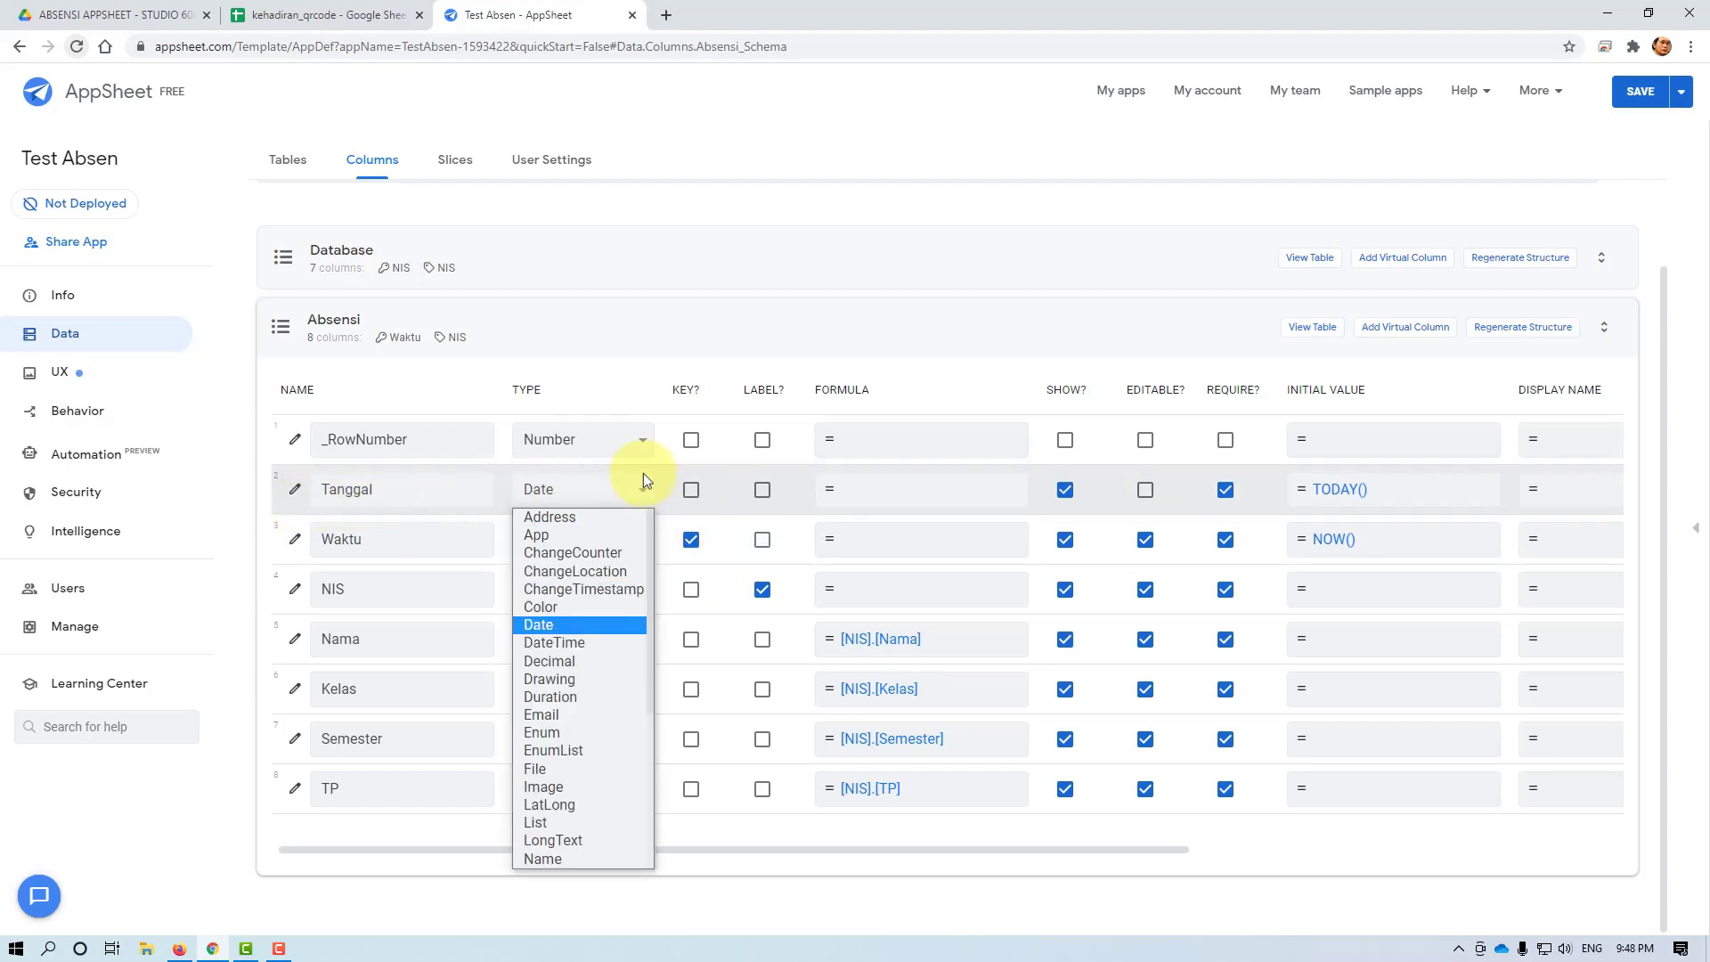
left_click(641, 361)
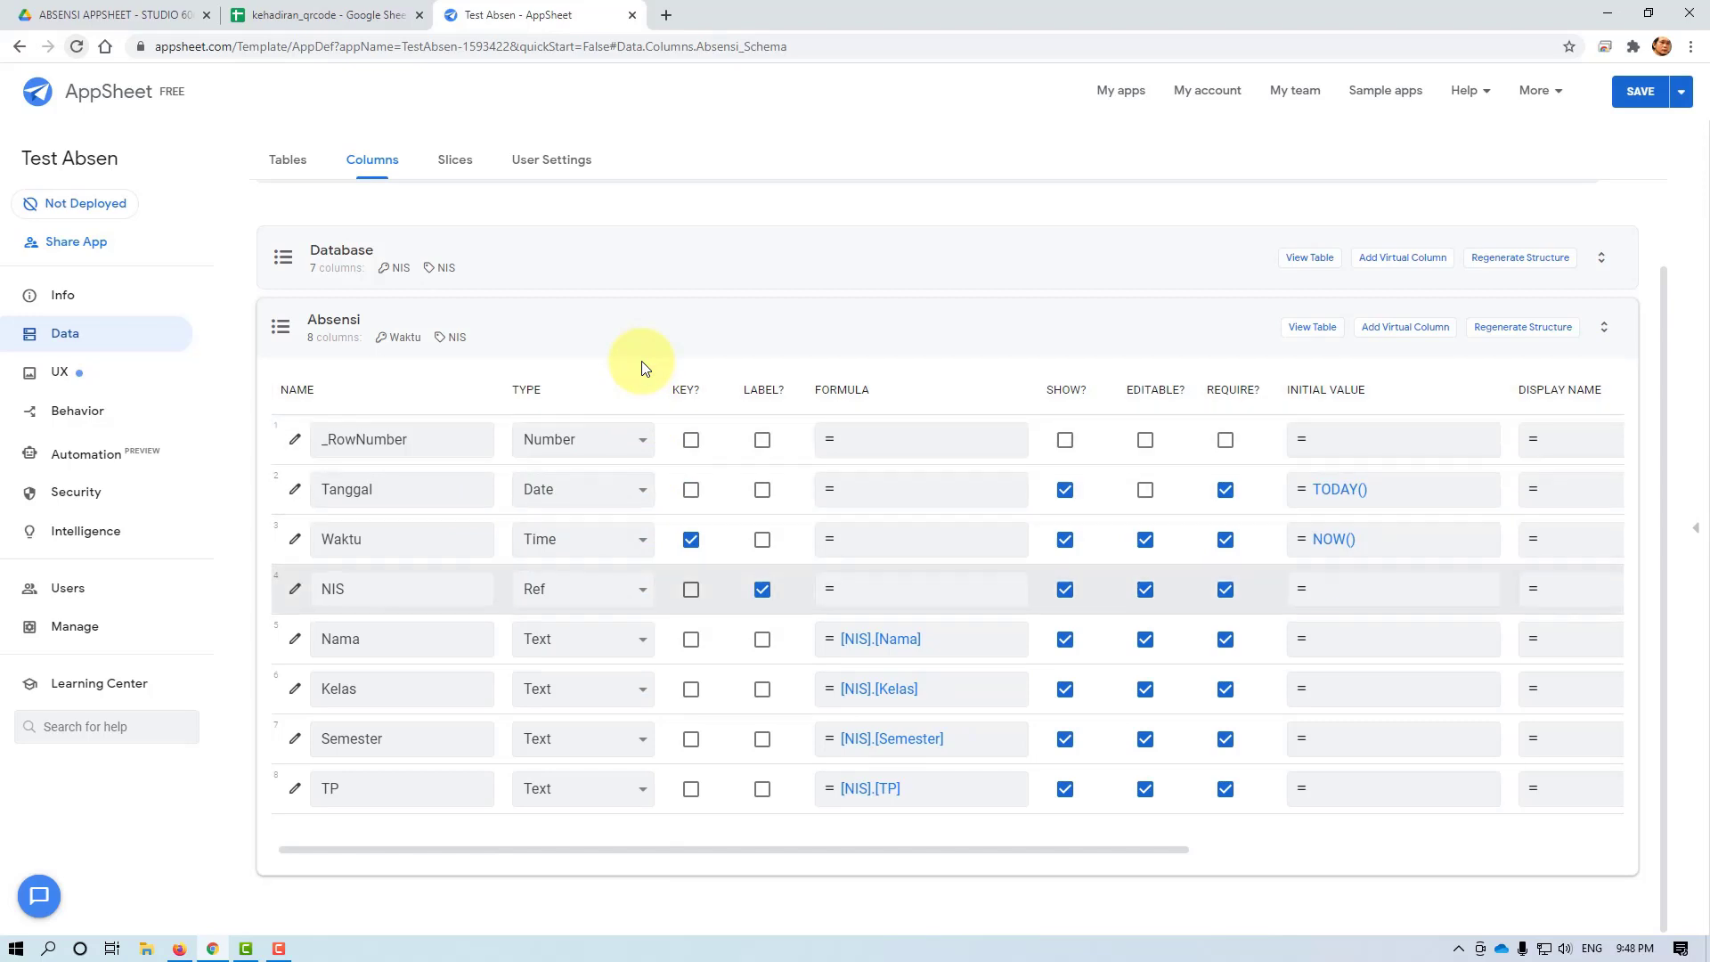
left_click(643, 539)
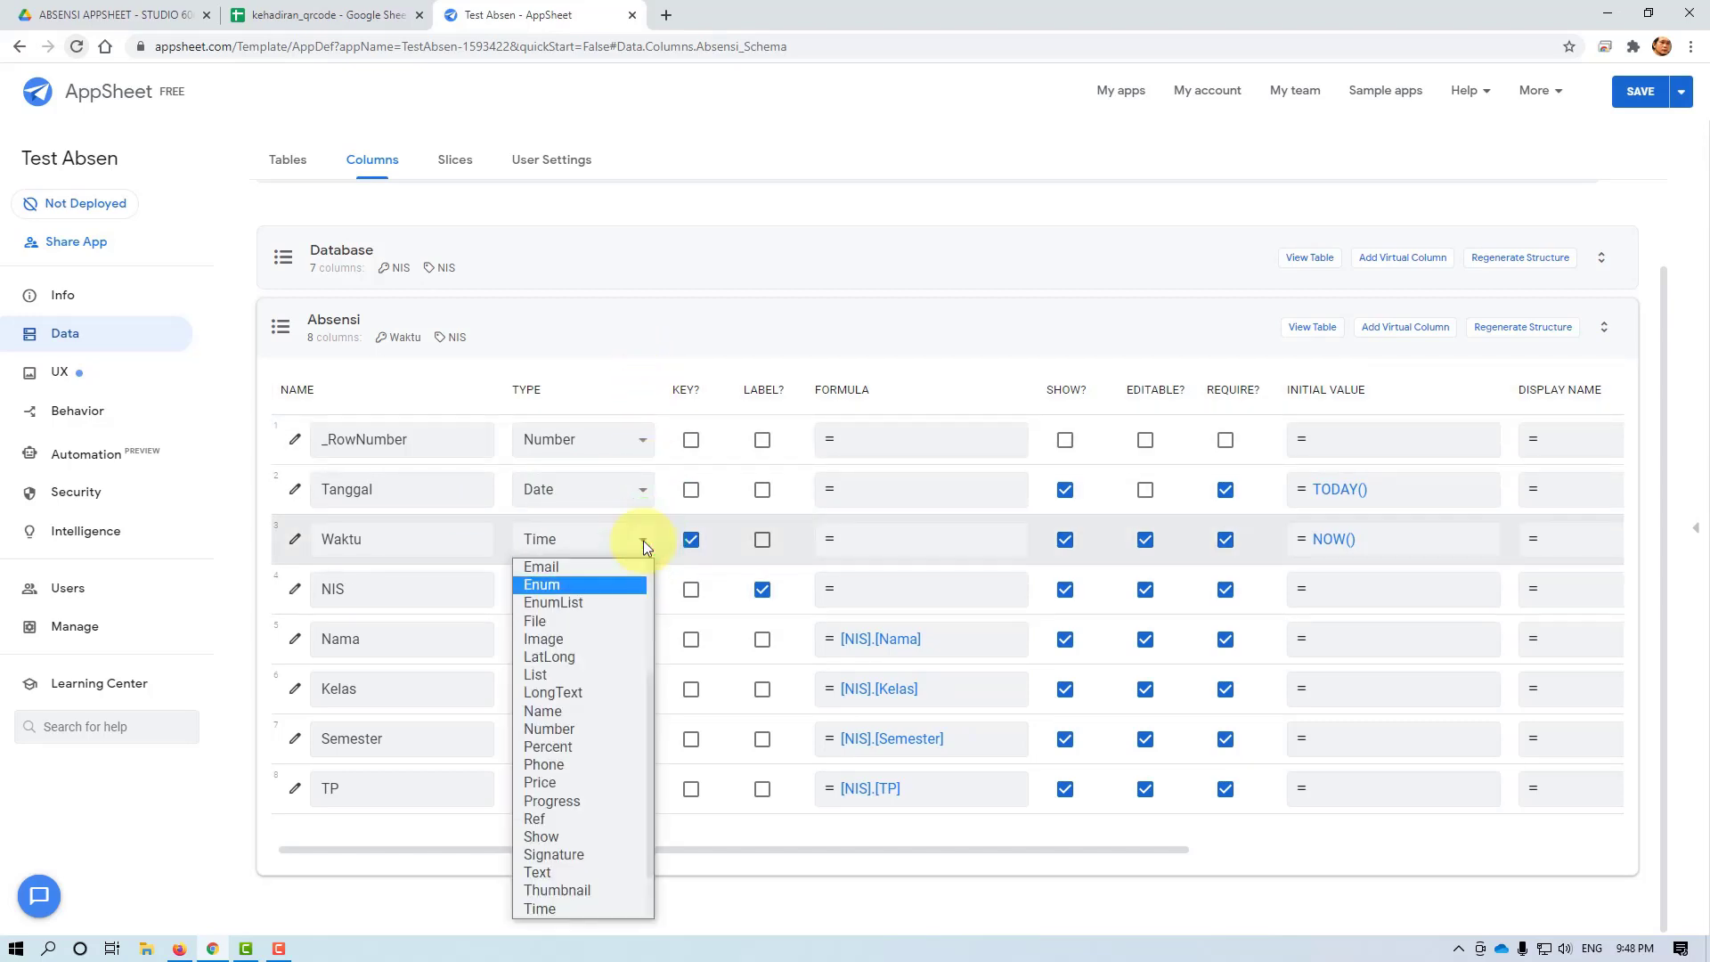
left_click(619, 362)
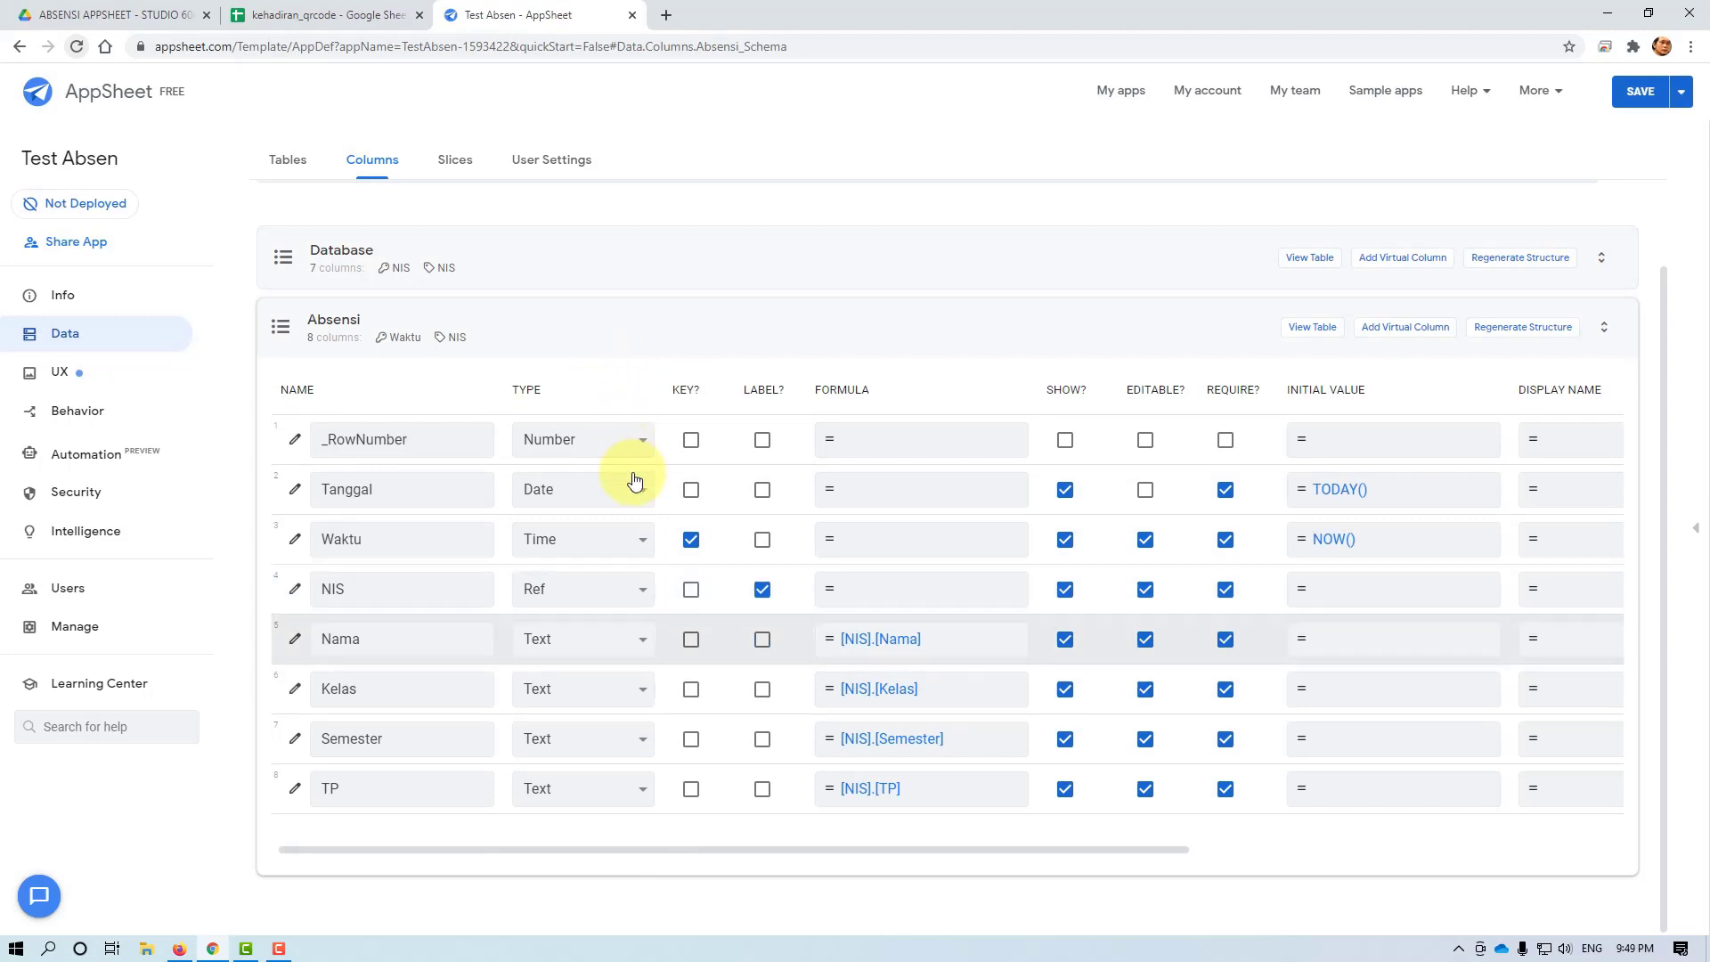
left_click(644, 589)
key("Down")
key("Down")
key("Up")
key("Up")
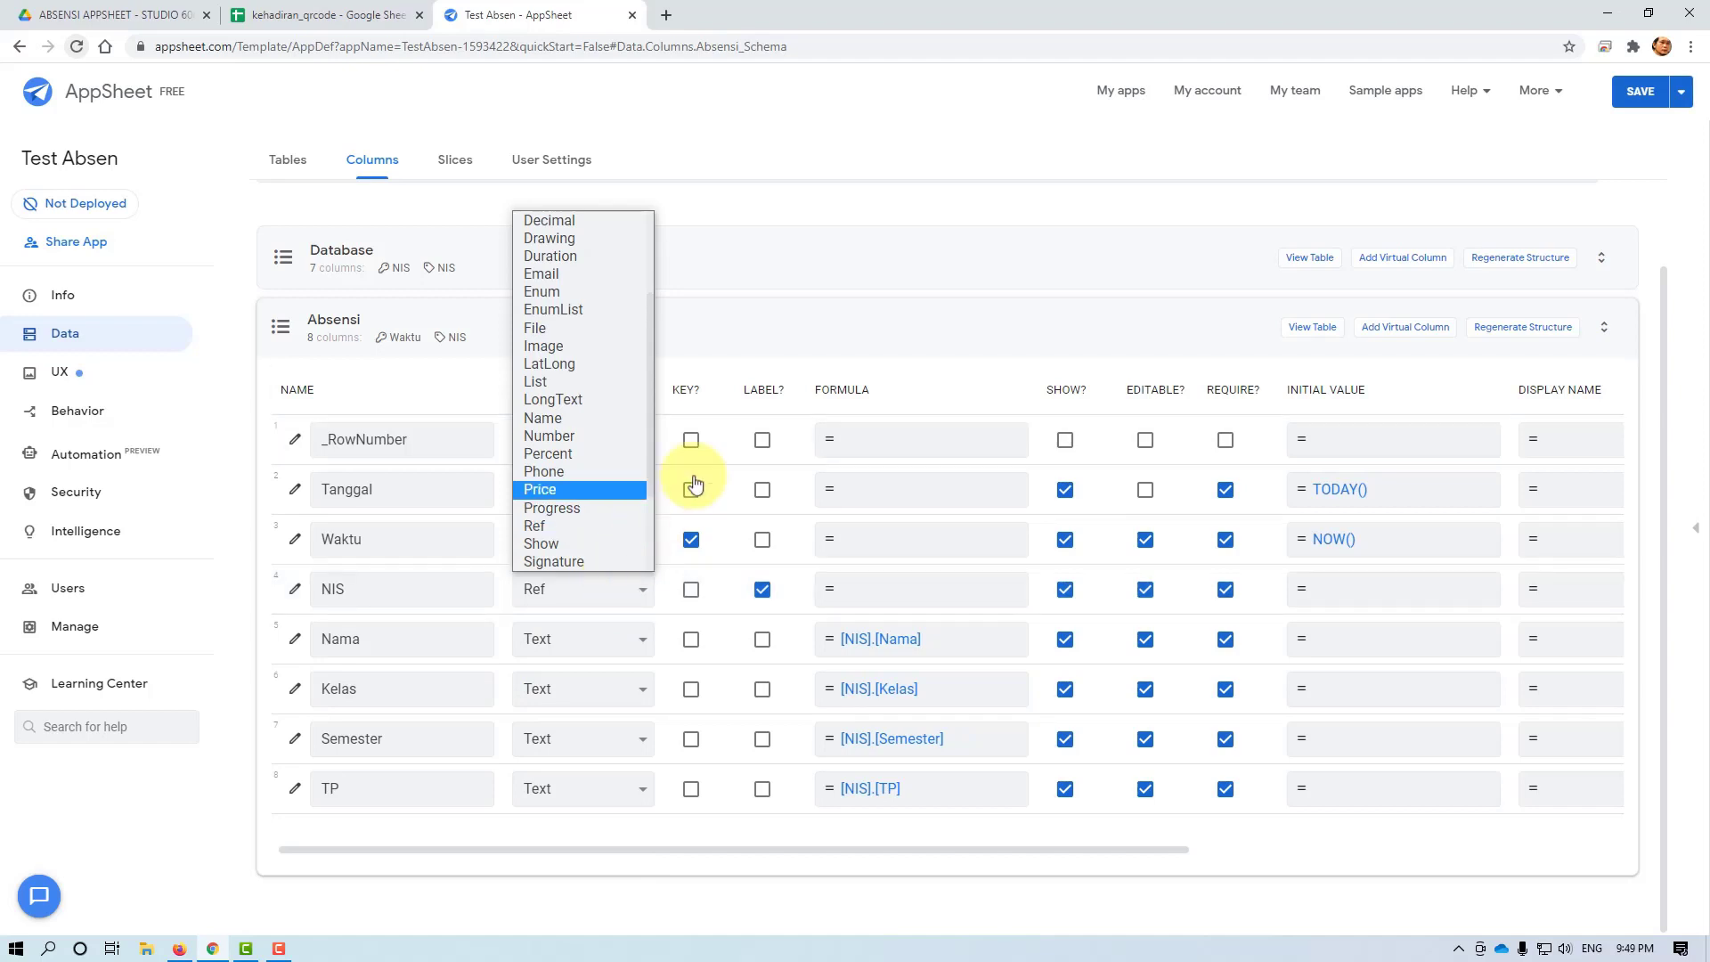
left_click(801, 335)
left_click(802, 336)
left_click(575, 432)
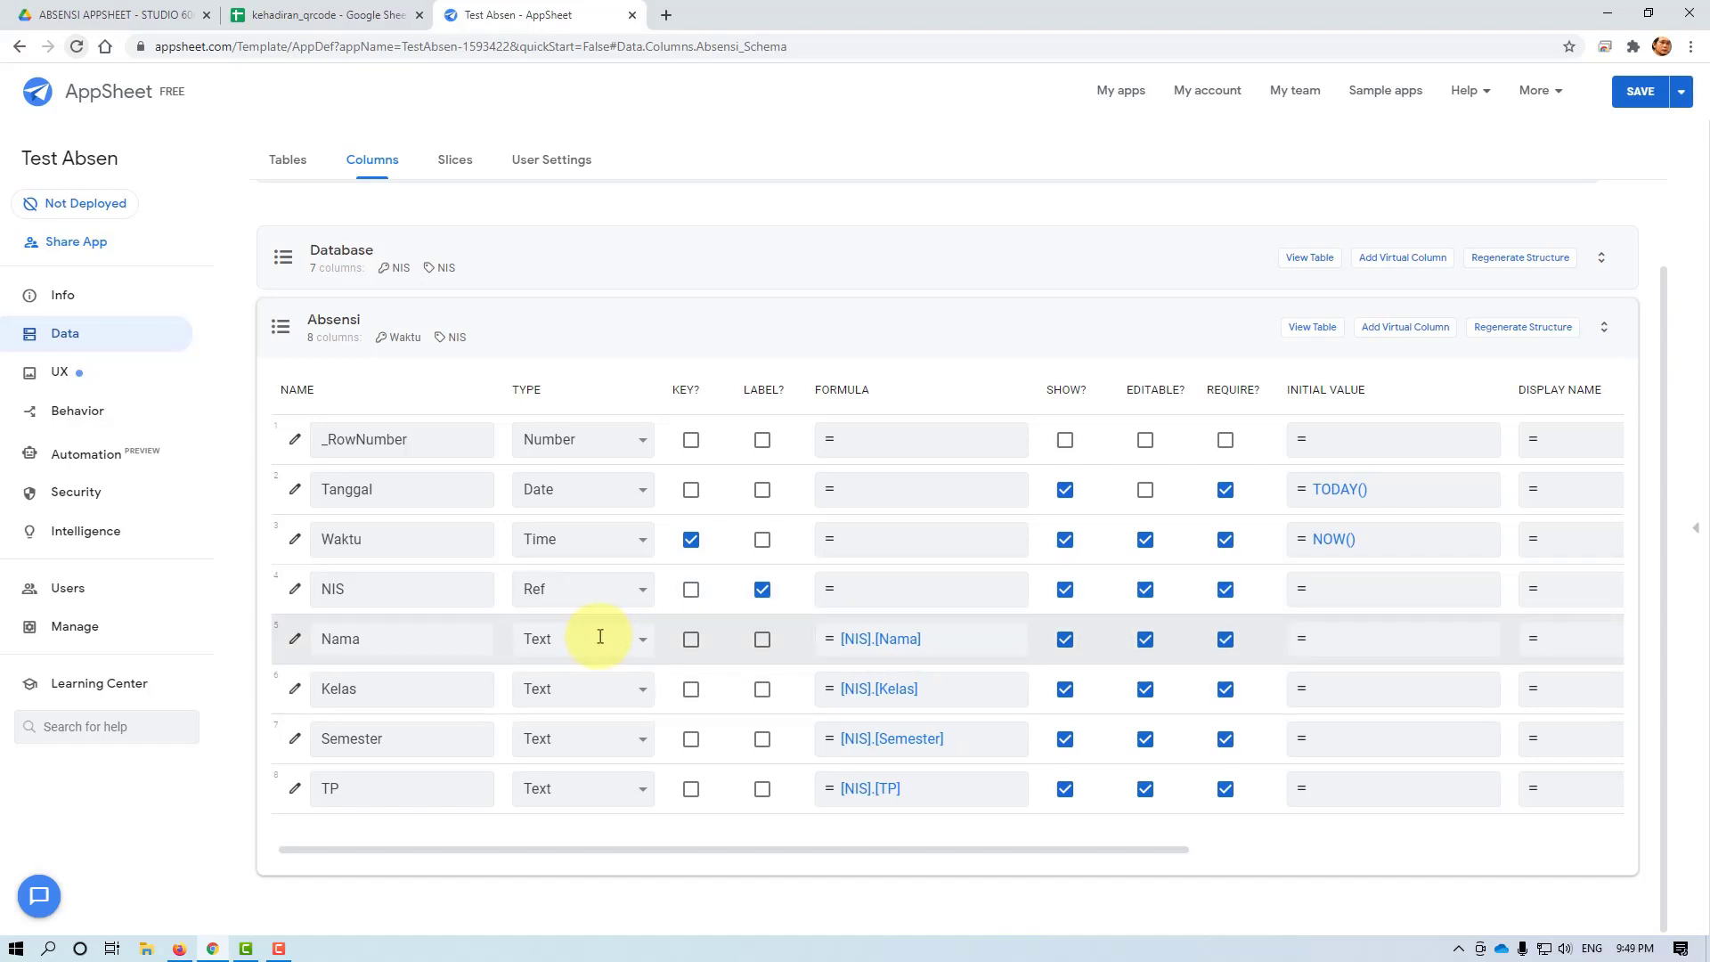
Clear the app formula of the Absensi table's Nama column, re-insert [NIS].[Nama] from the Other expression examples, and save the column settings
left_click(296, 641)
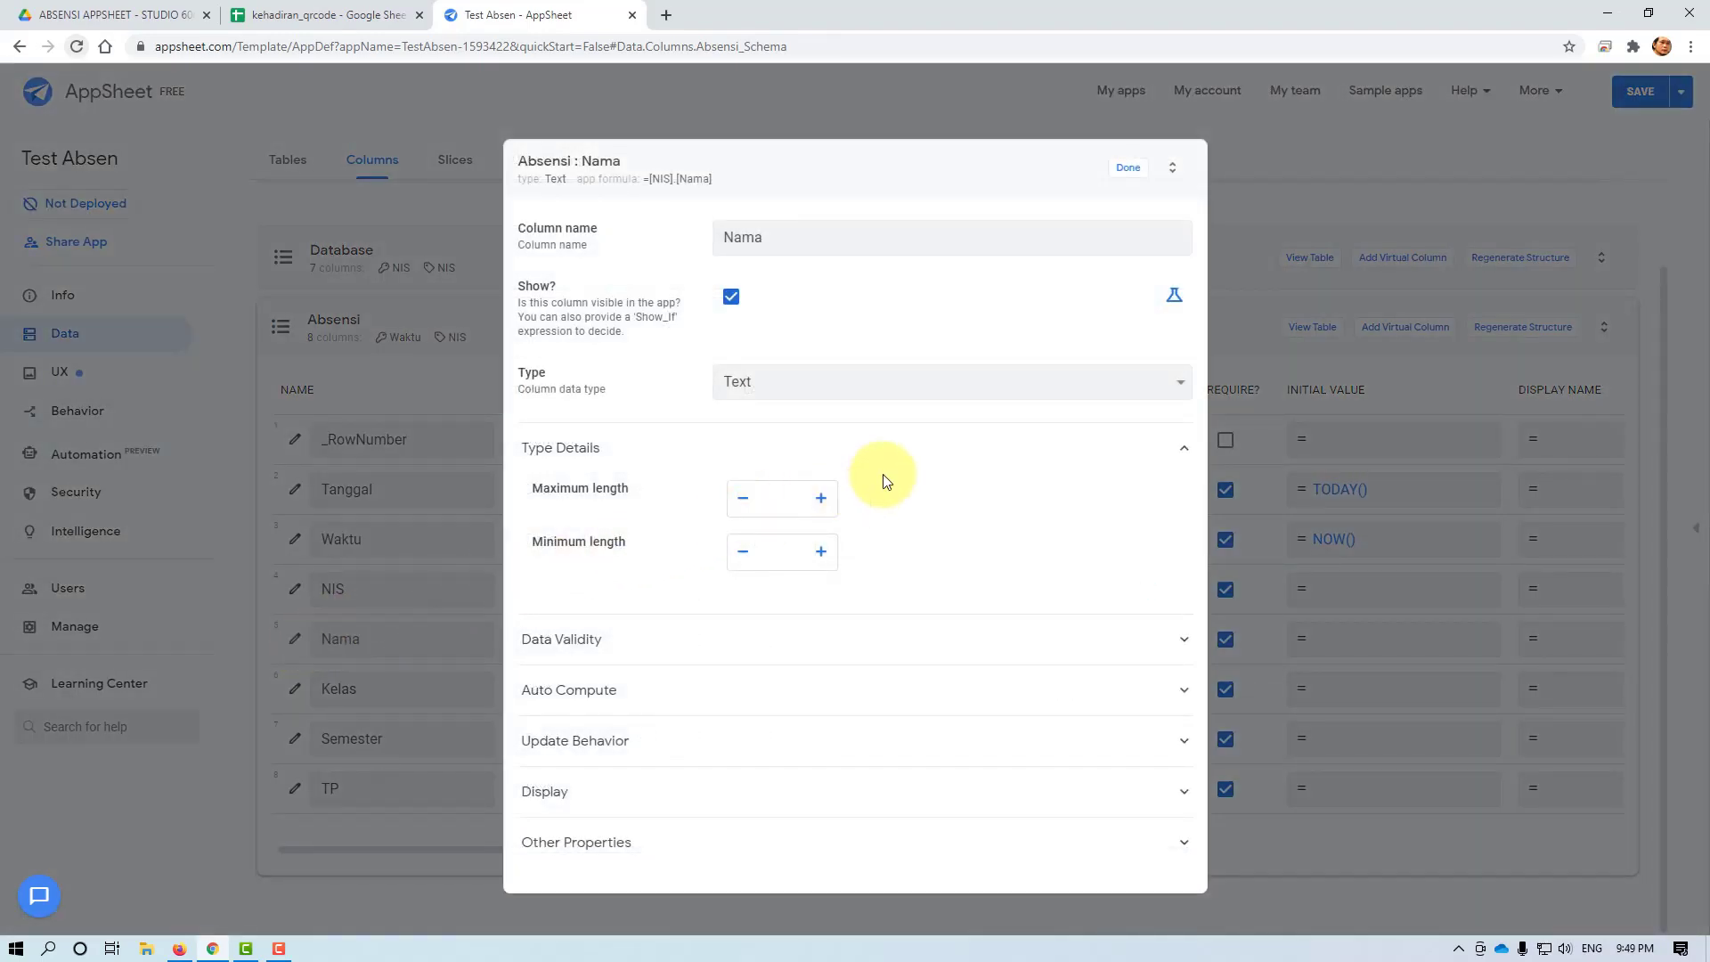
left_click(802, 686)
scroll(800, 692, "down", 1)
scroll(799, 691, "down", 2)
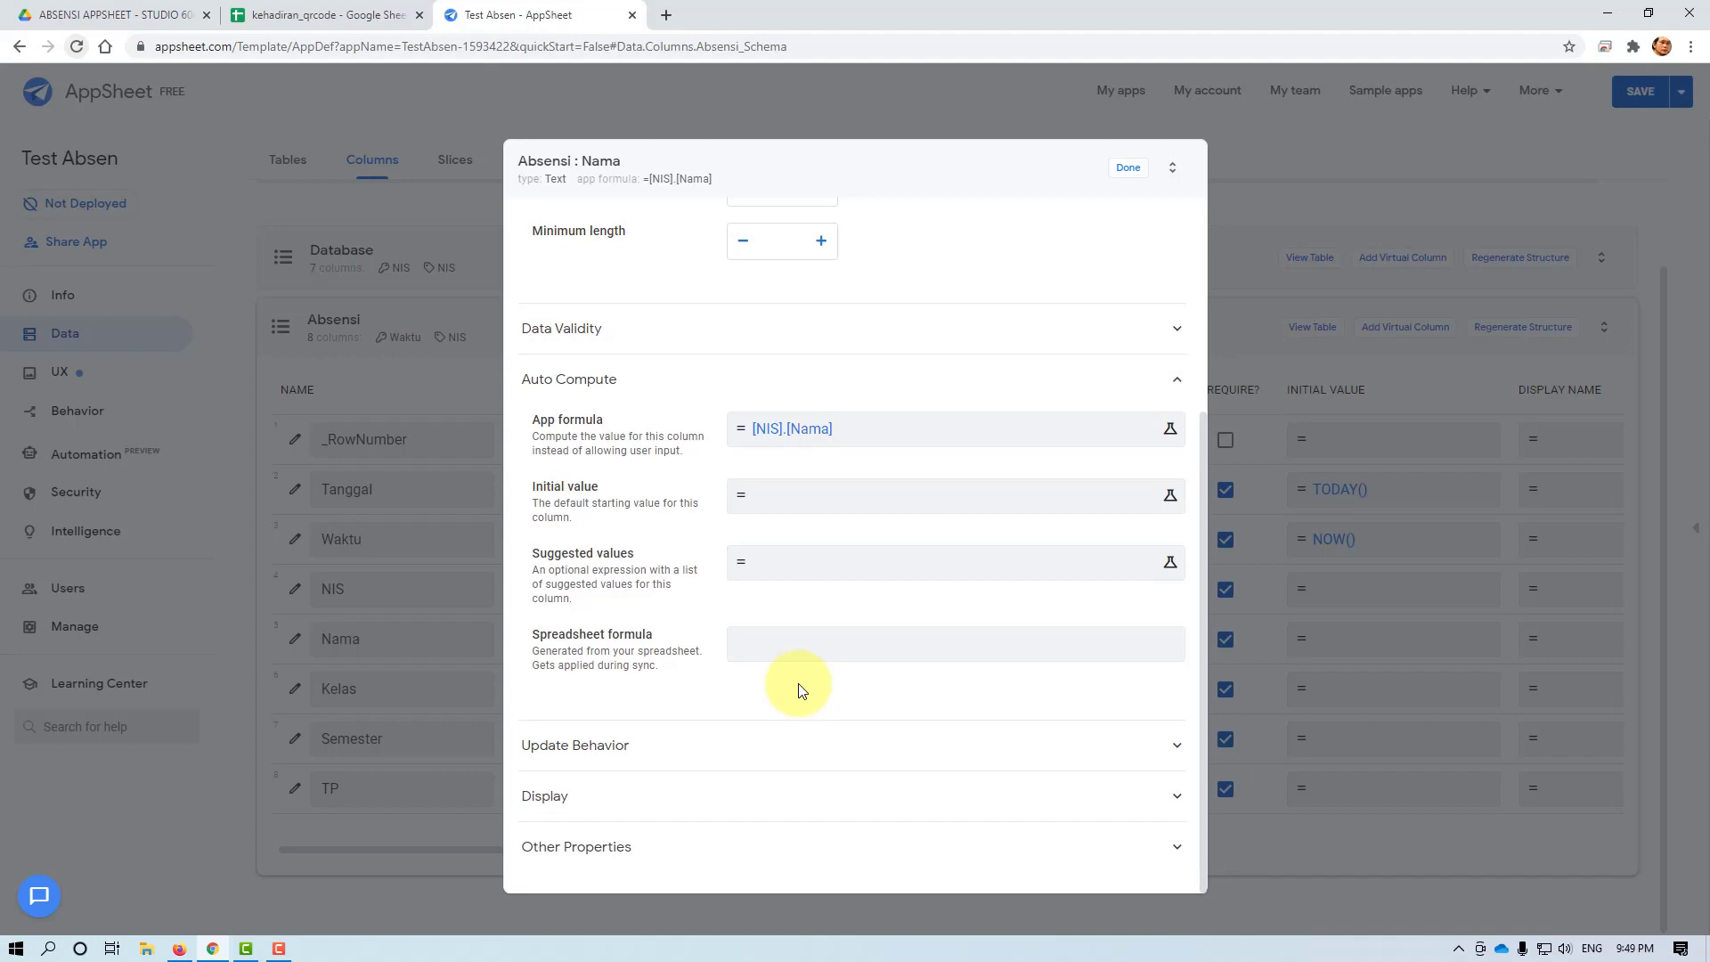
left_click(934, 433)
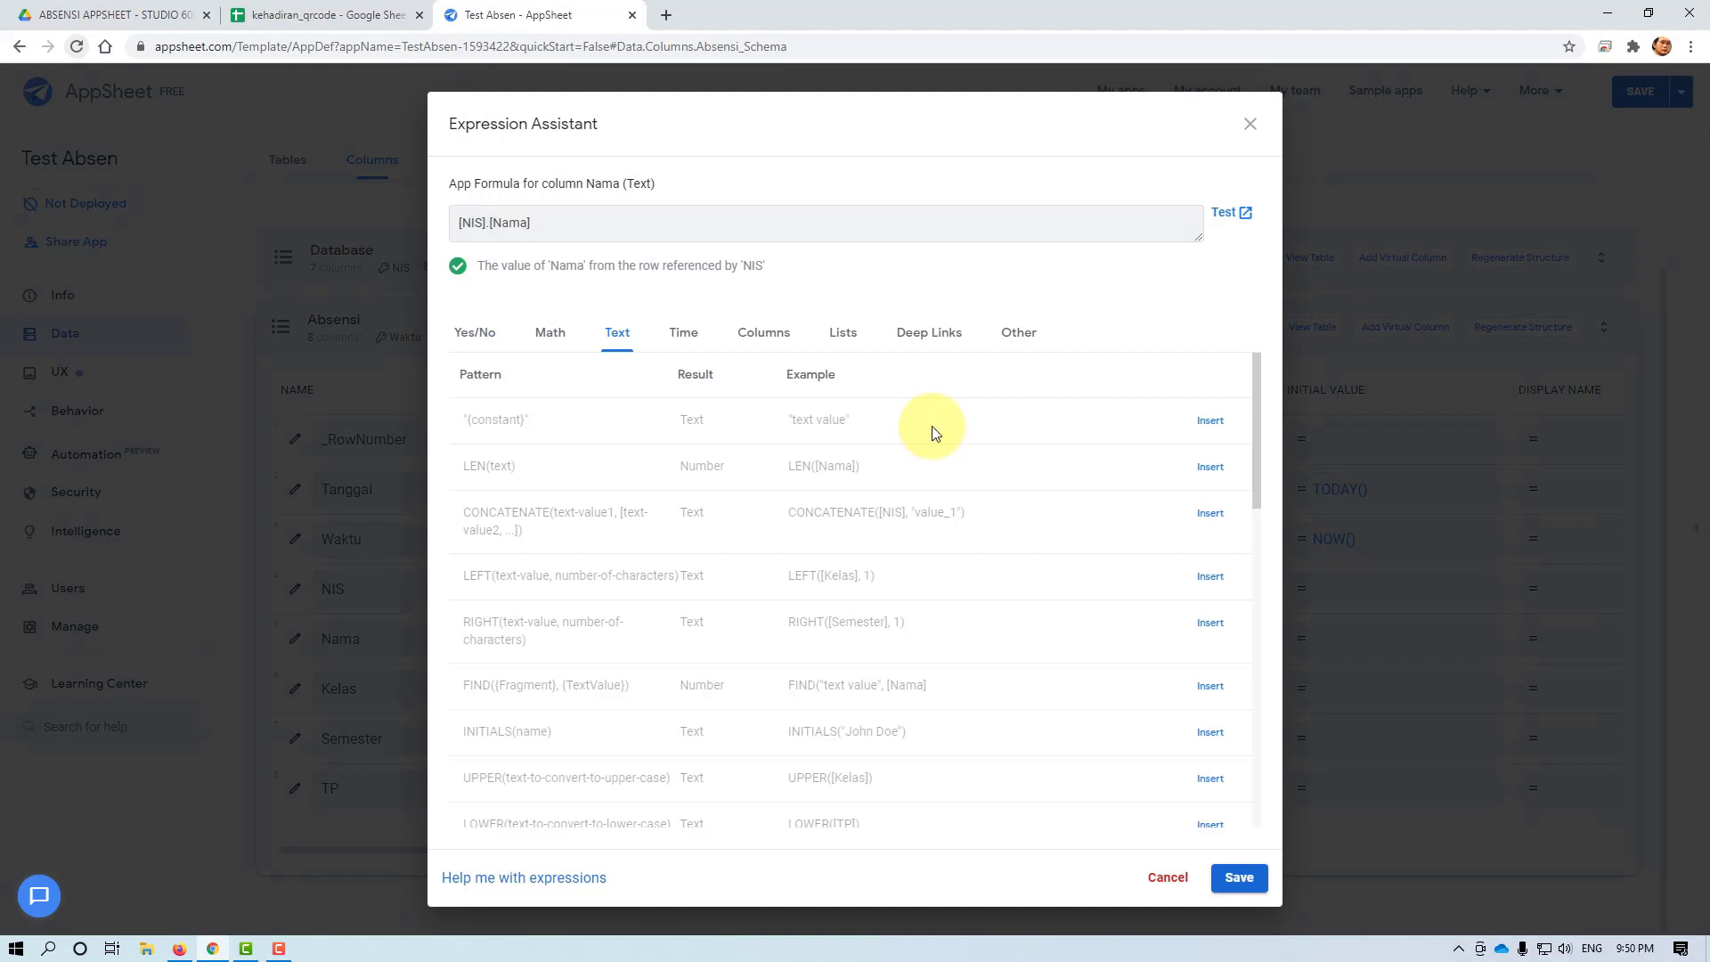
left_click(1026, 337)
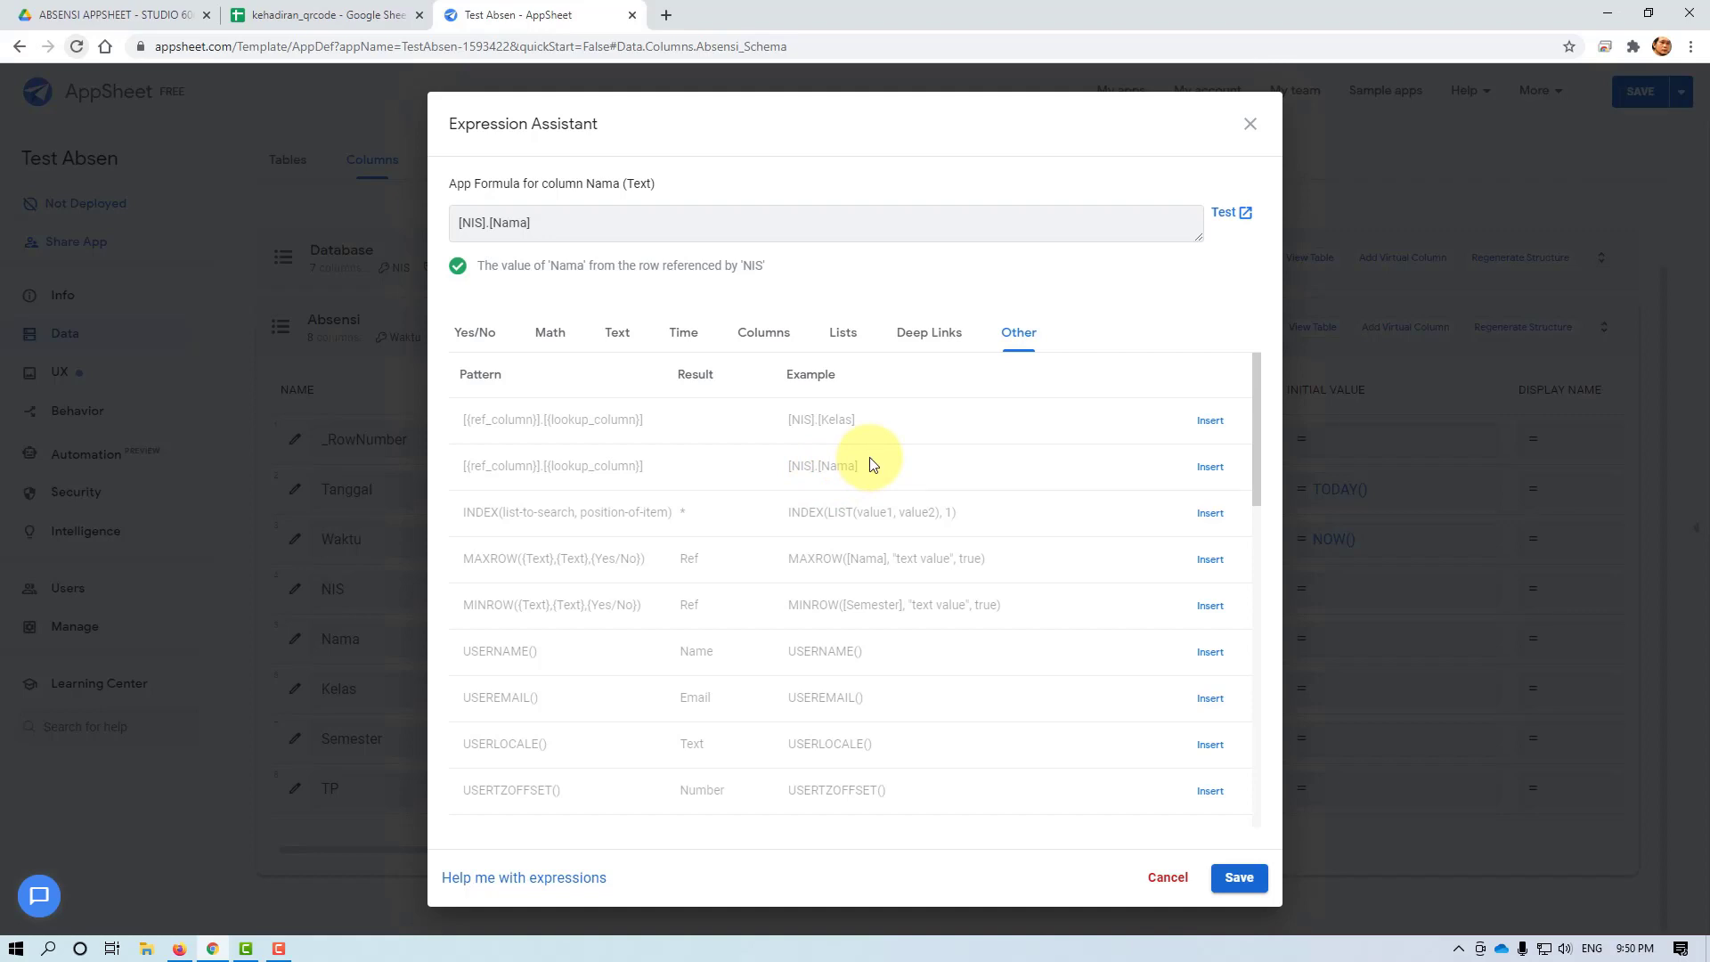
left_click_drag(564, 220, 379, 226)
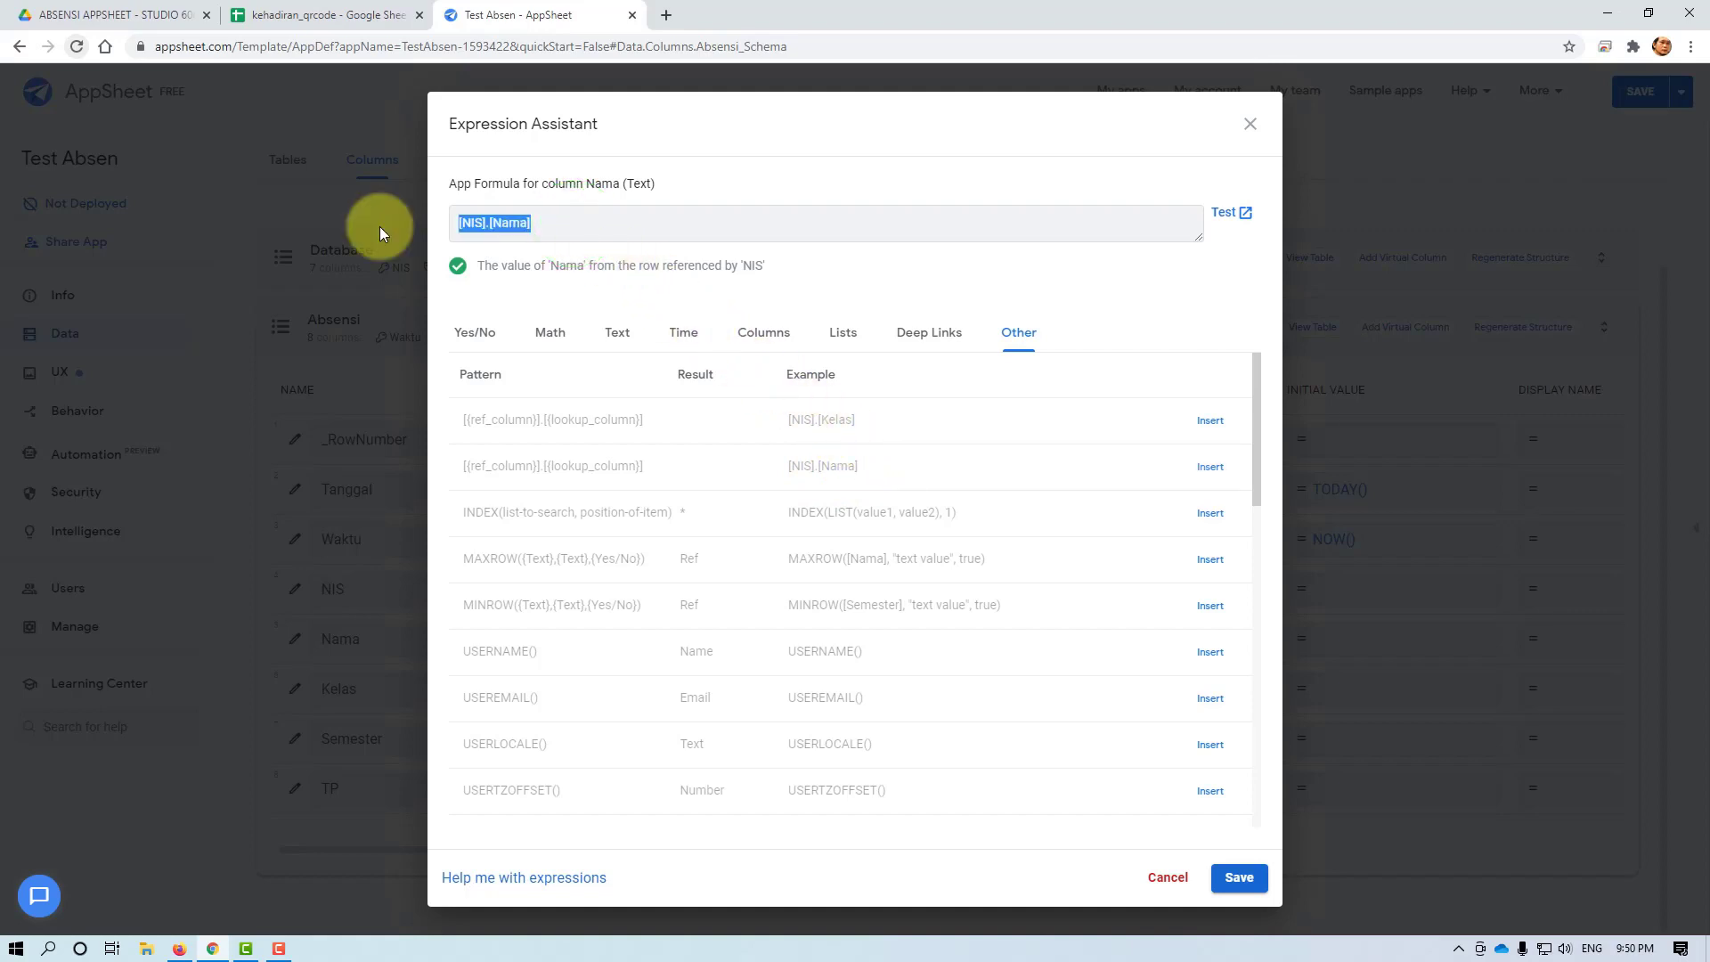
key("BackSpace")
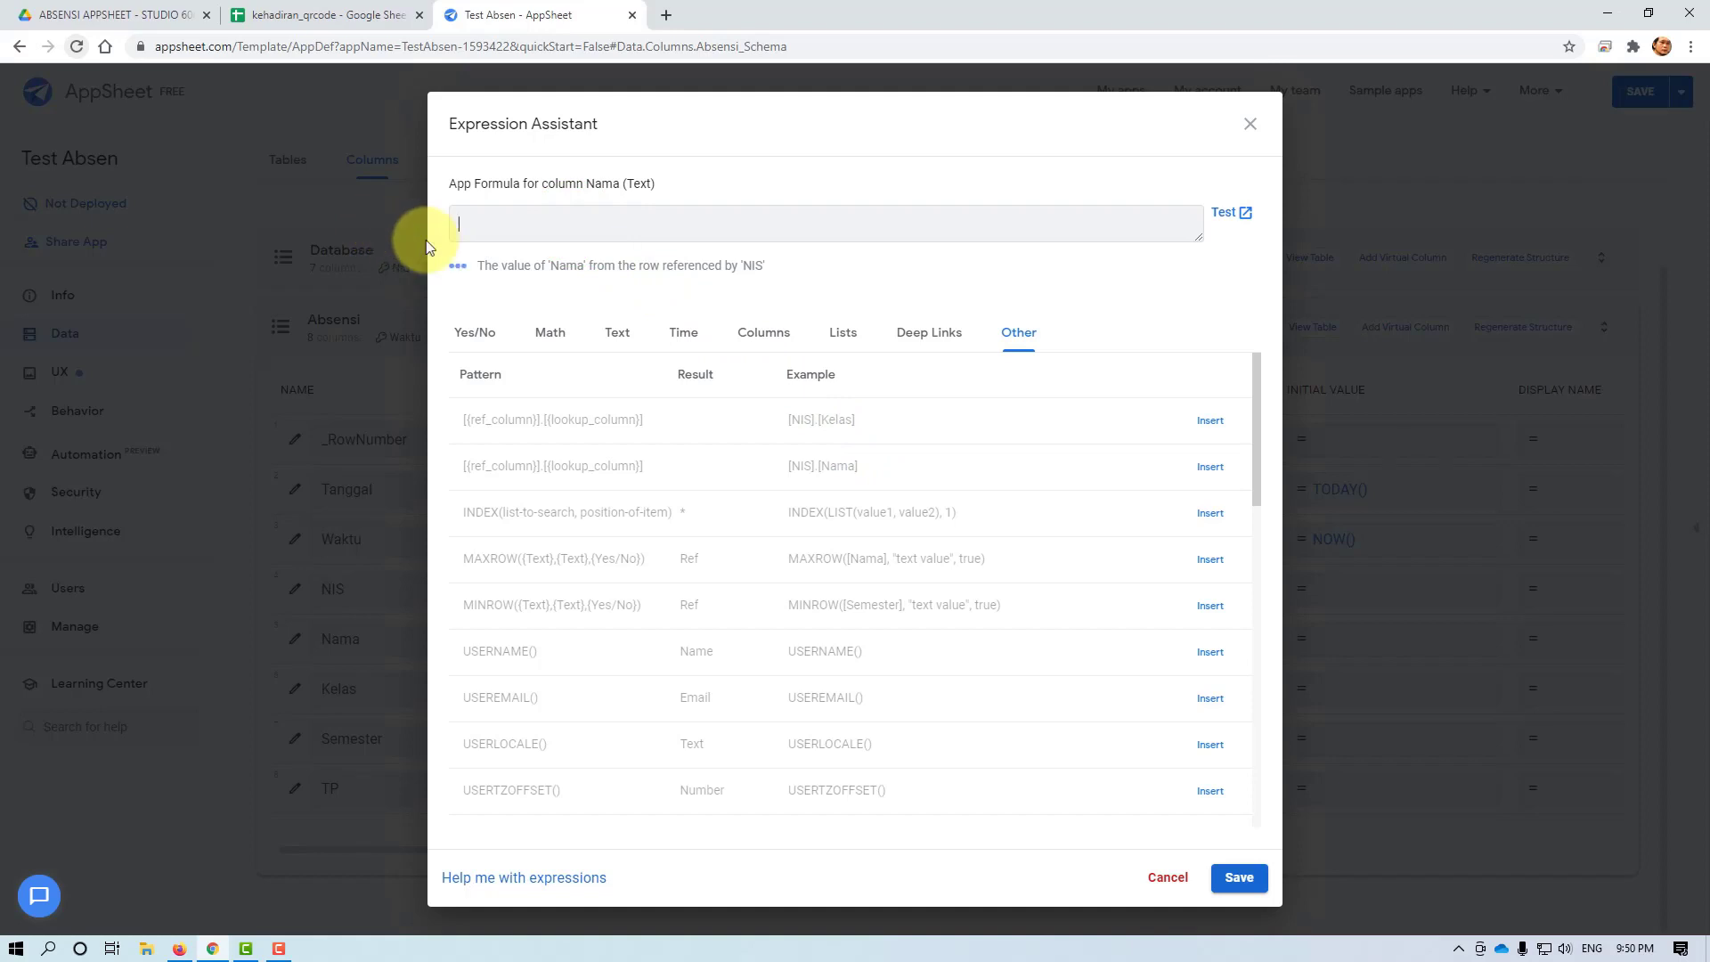
left_click(1211, 467)
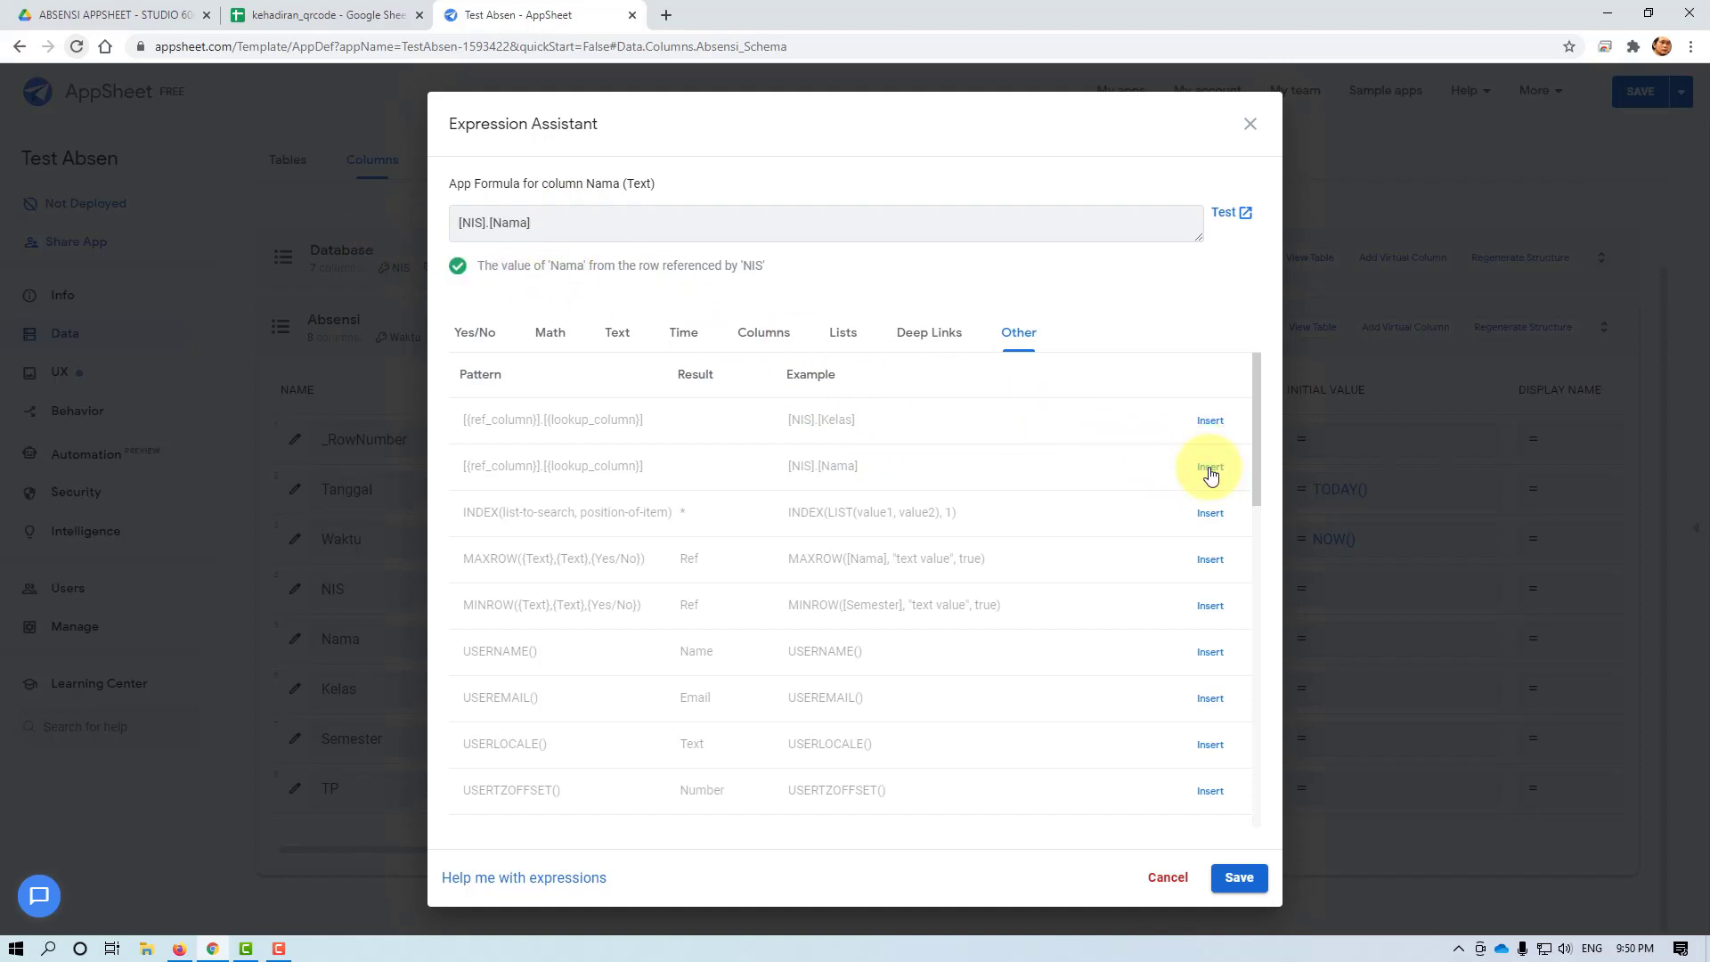
left_click(1240, 879)
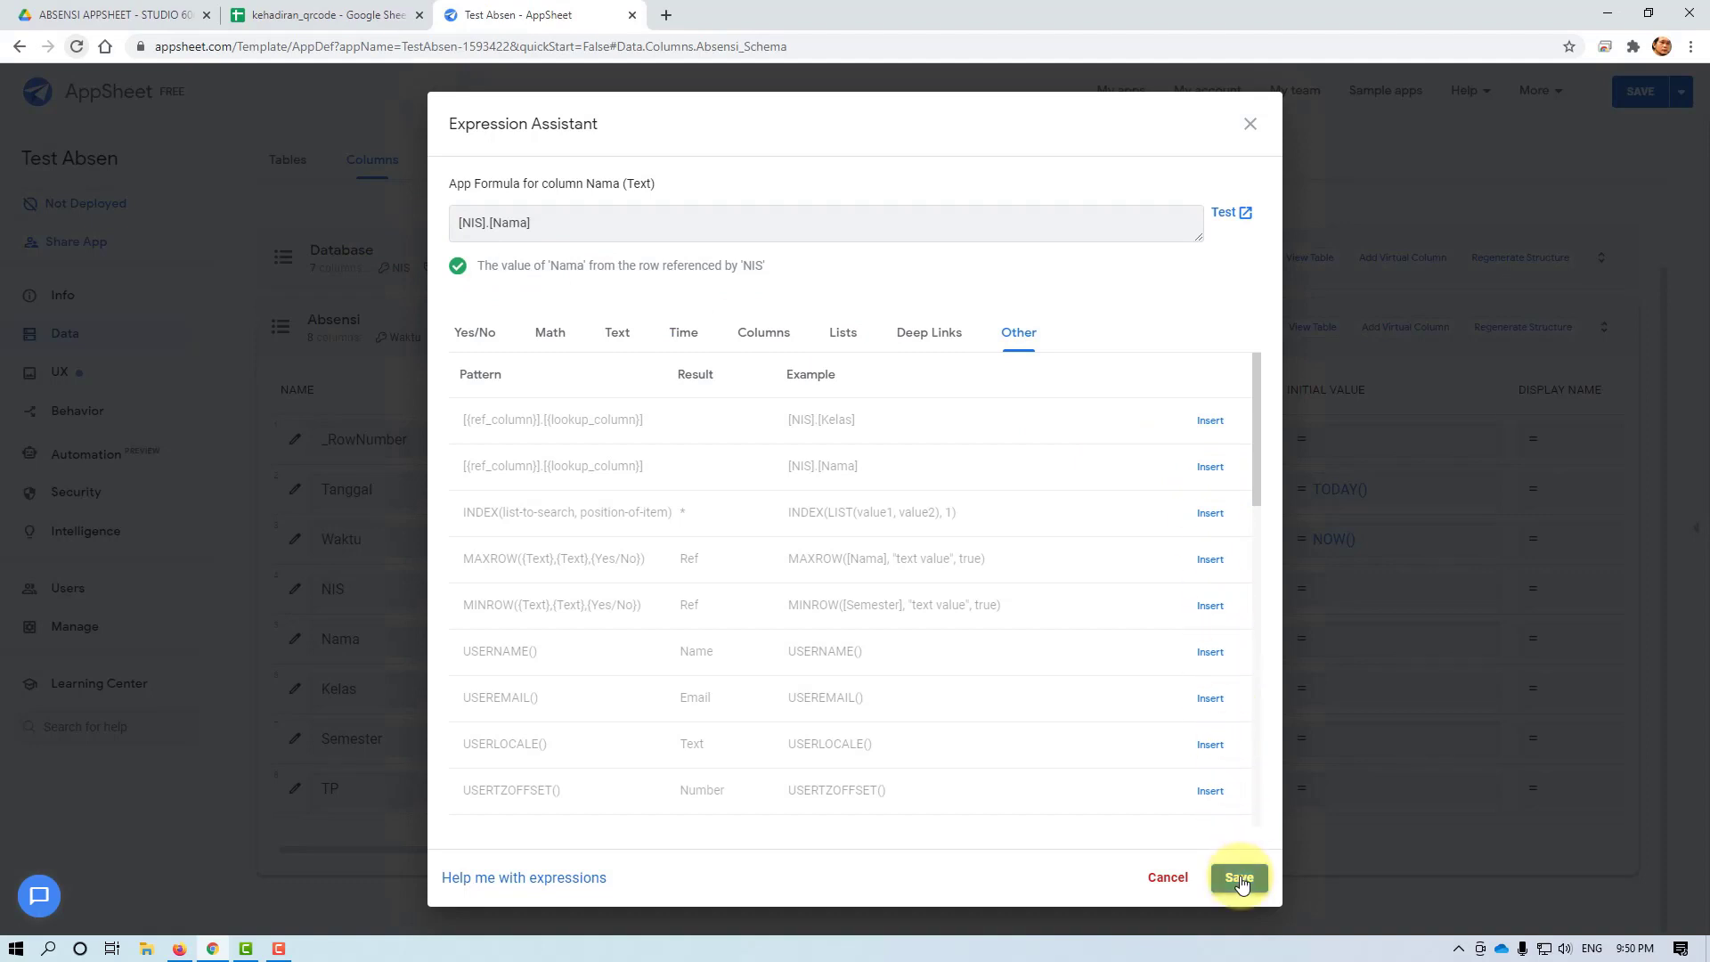
left_click(1240, 879)
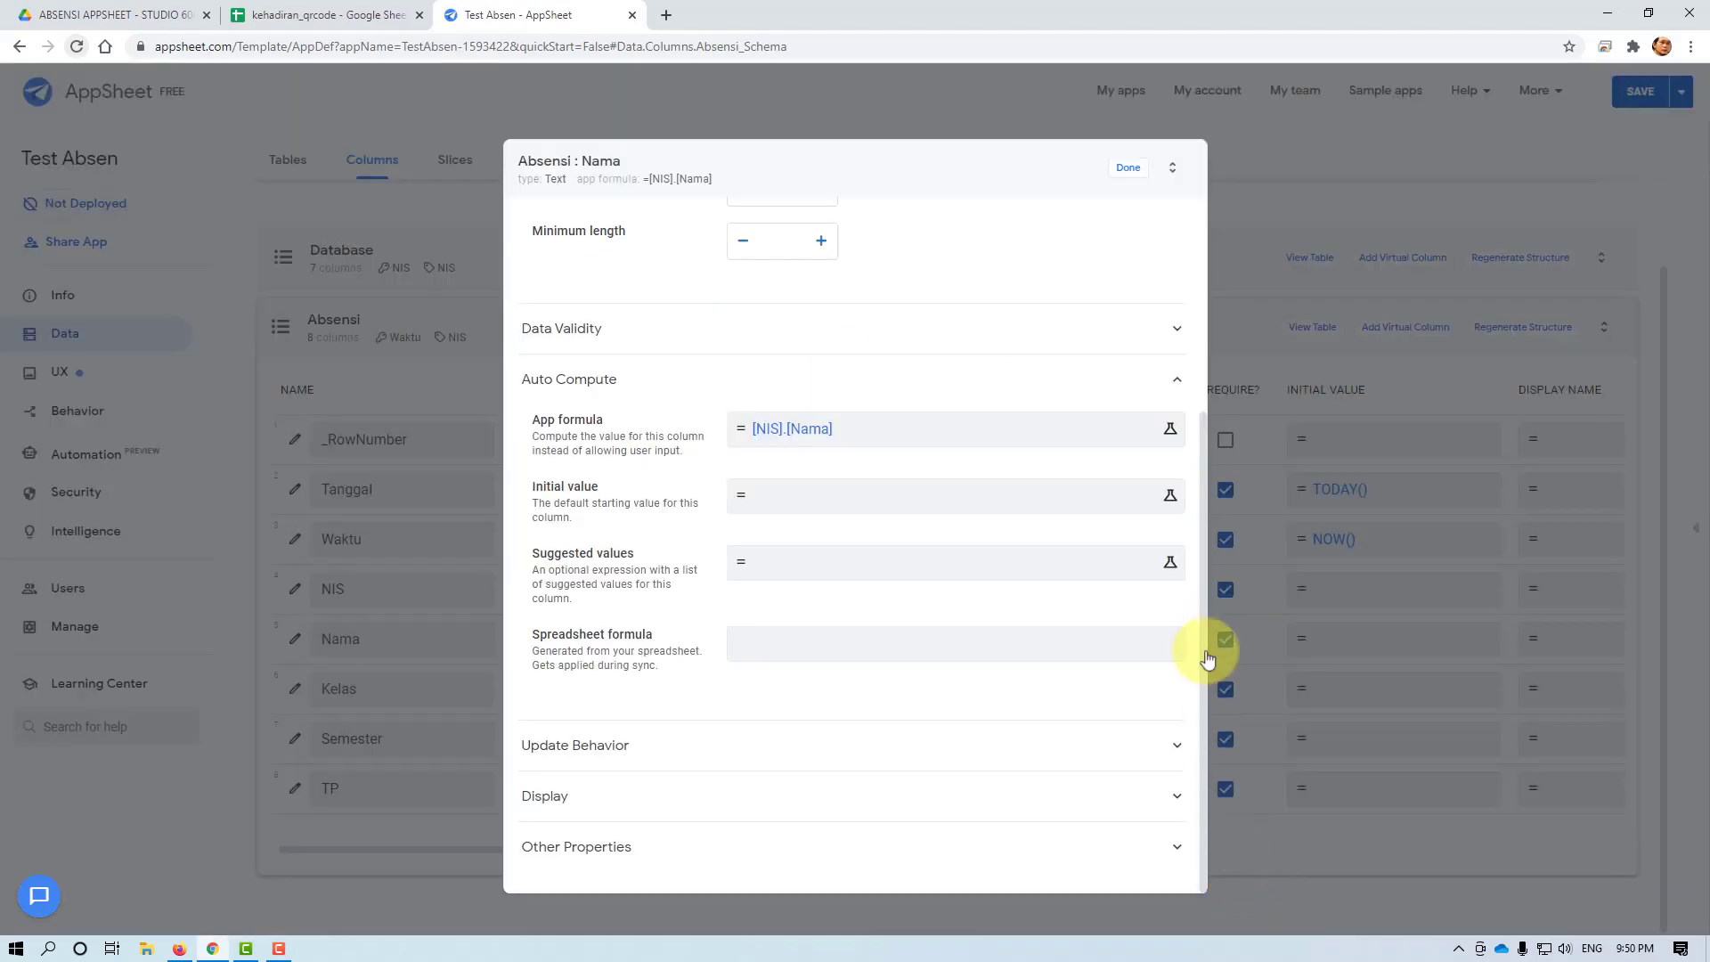
left_click(1131, 171)
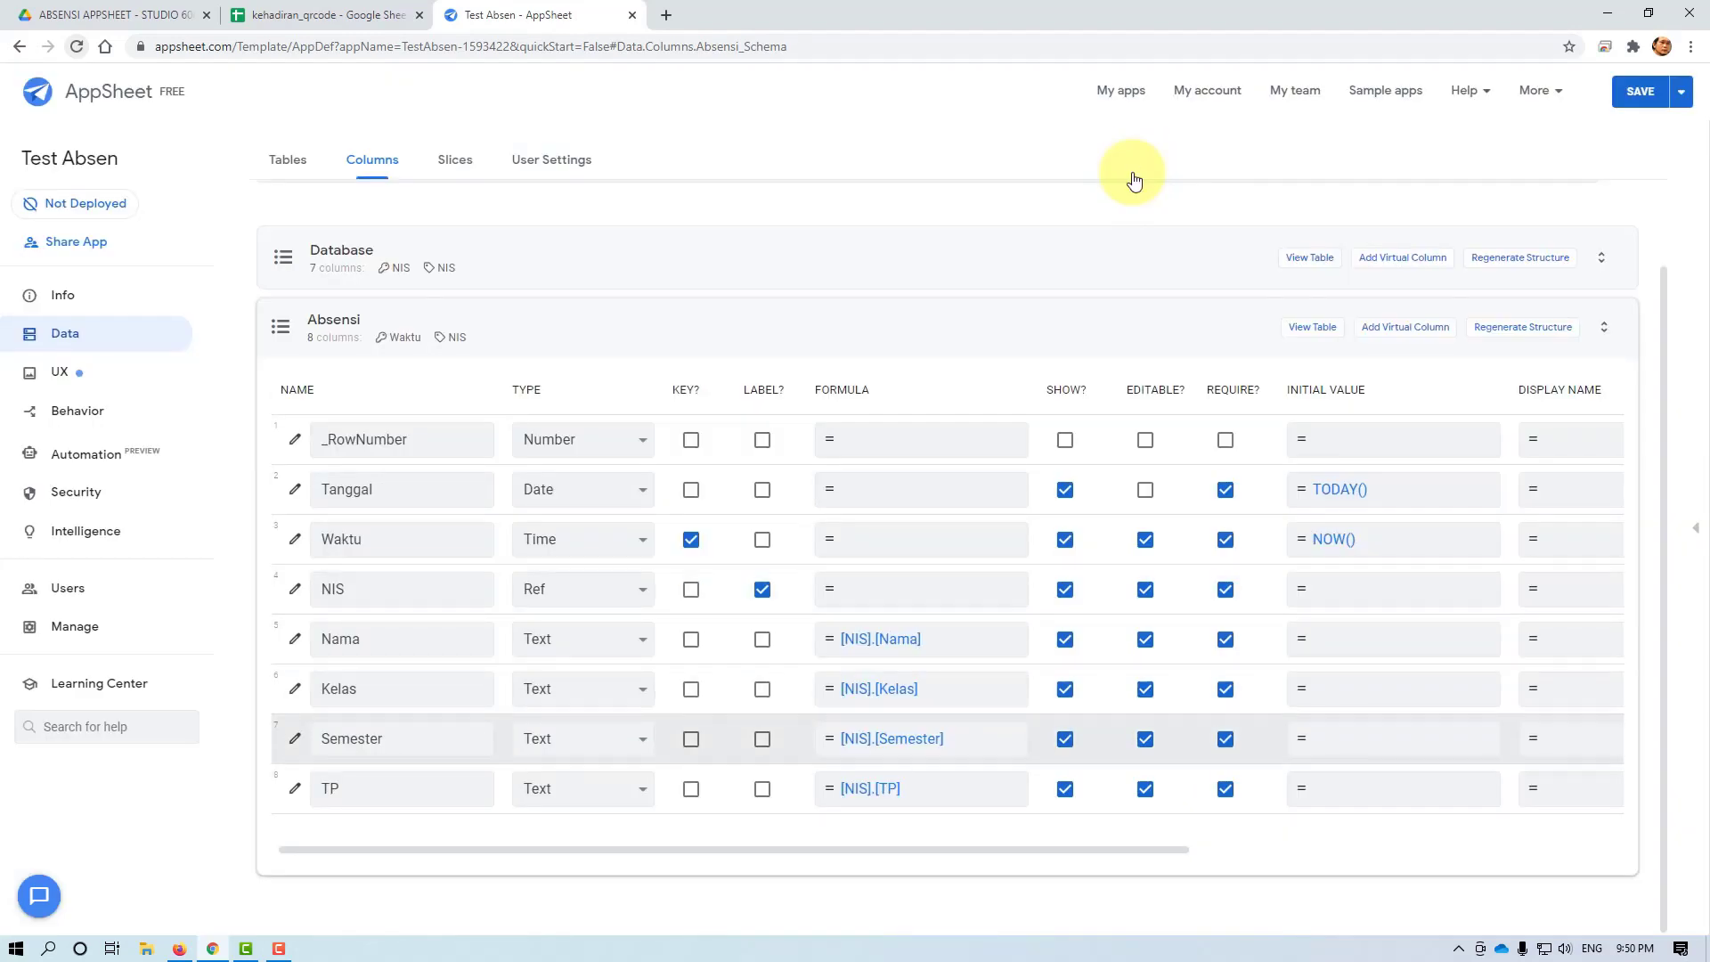
Replace the Kelas column's app formula with the [NIS].[Kelas] example from the Other expressions and save the column settings
left_click(296, 692)
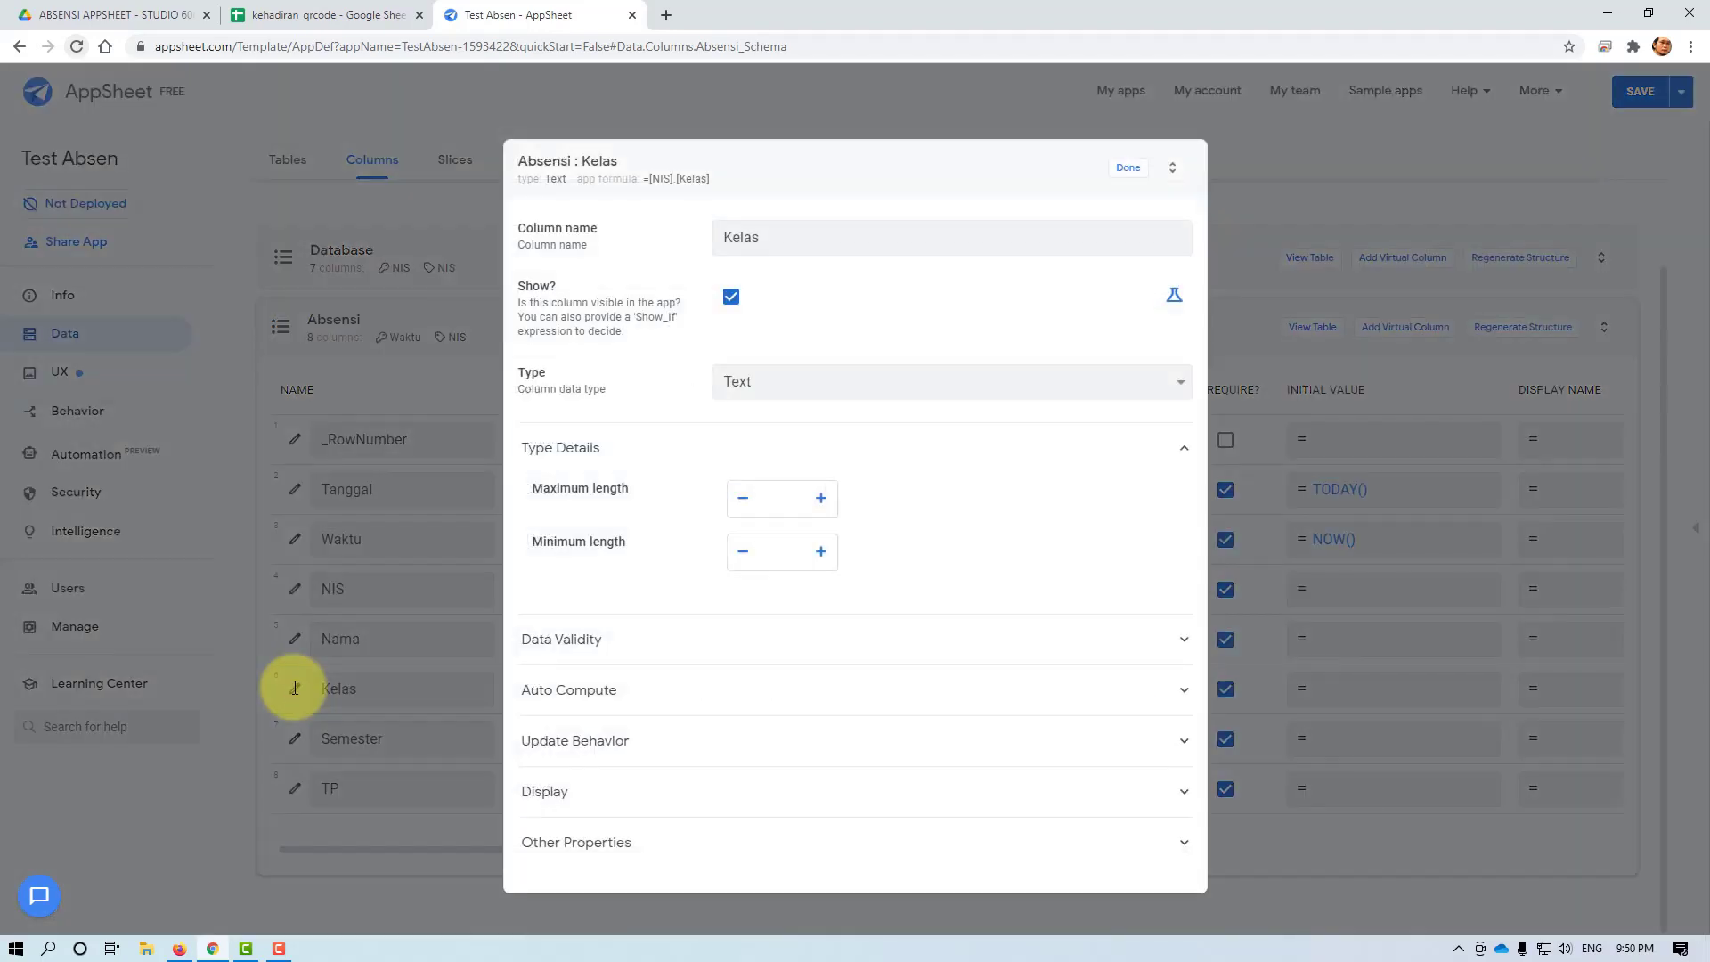
left_click(686, 691)
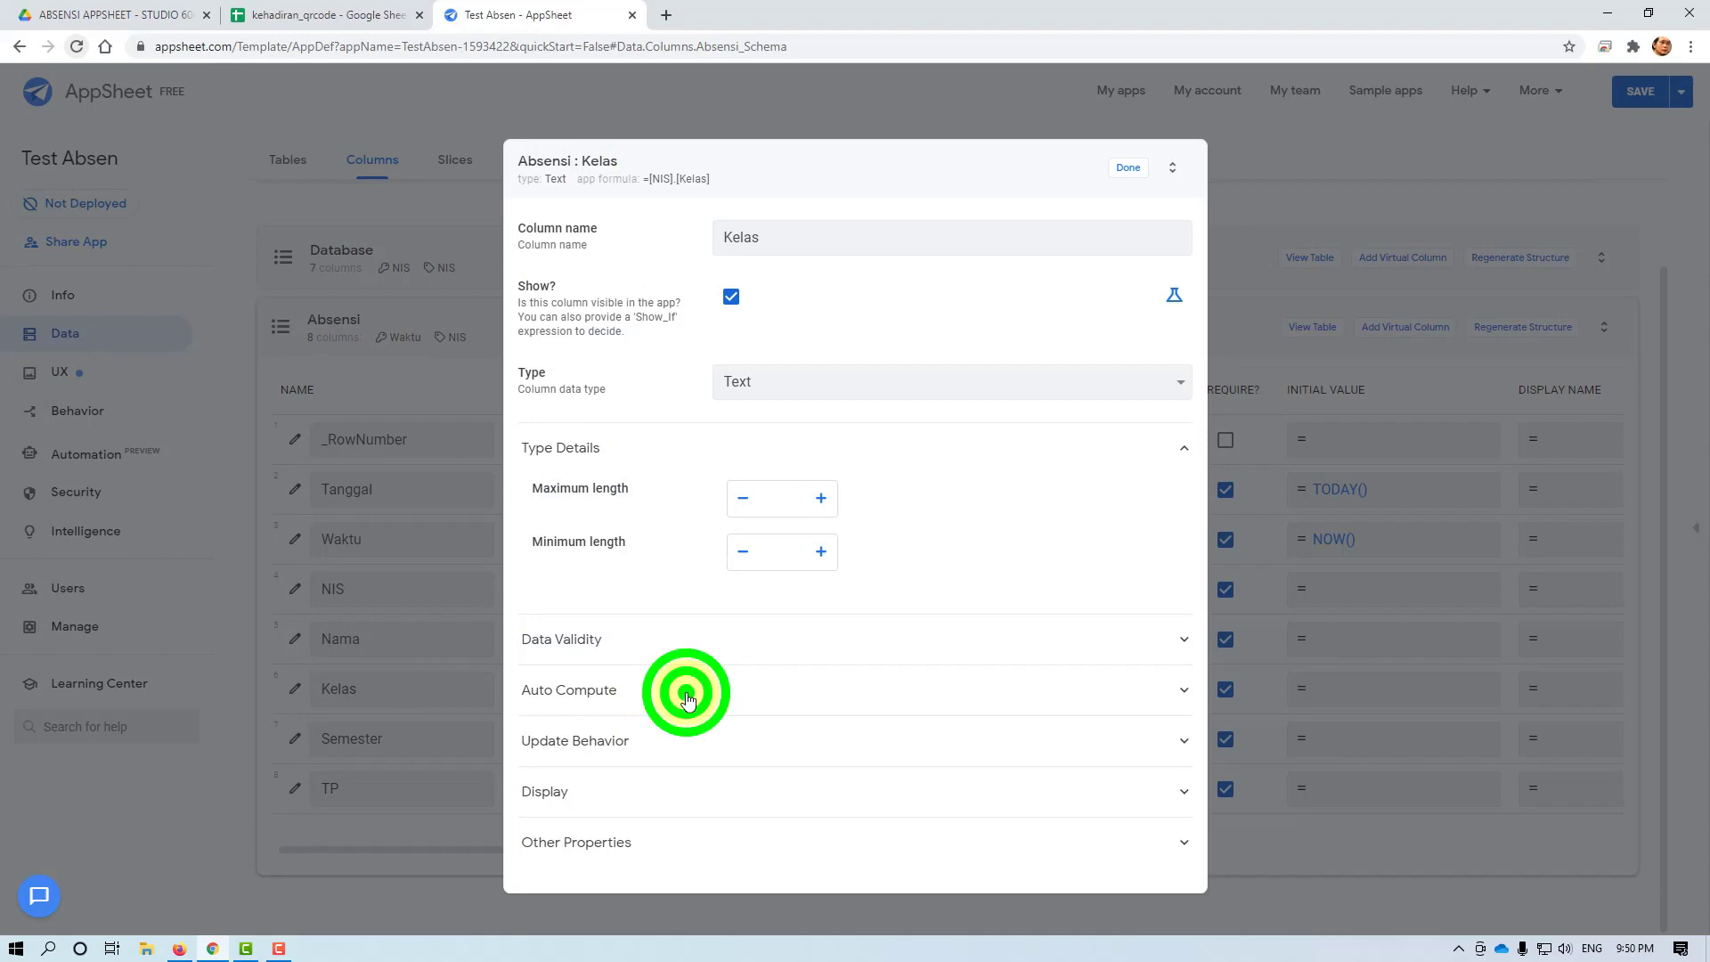
scroll(945, 445, "down", 3)
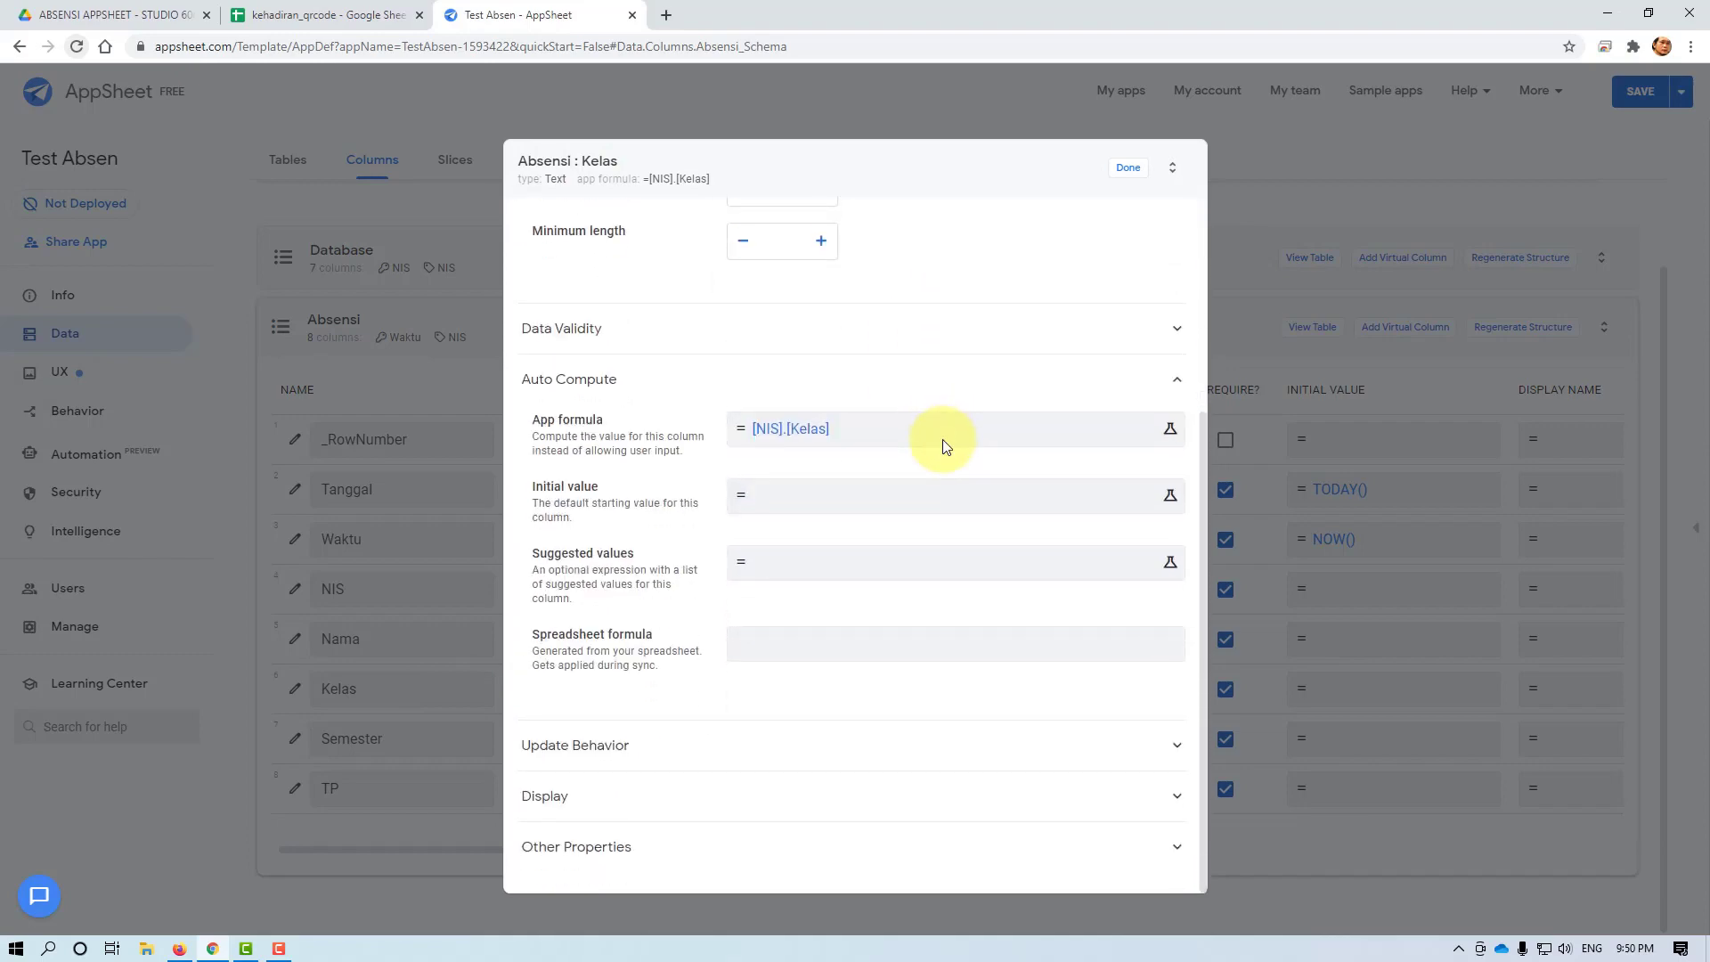
left_click(925, 444)
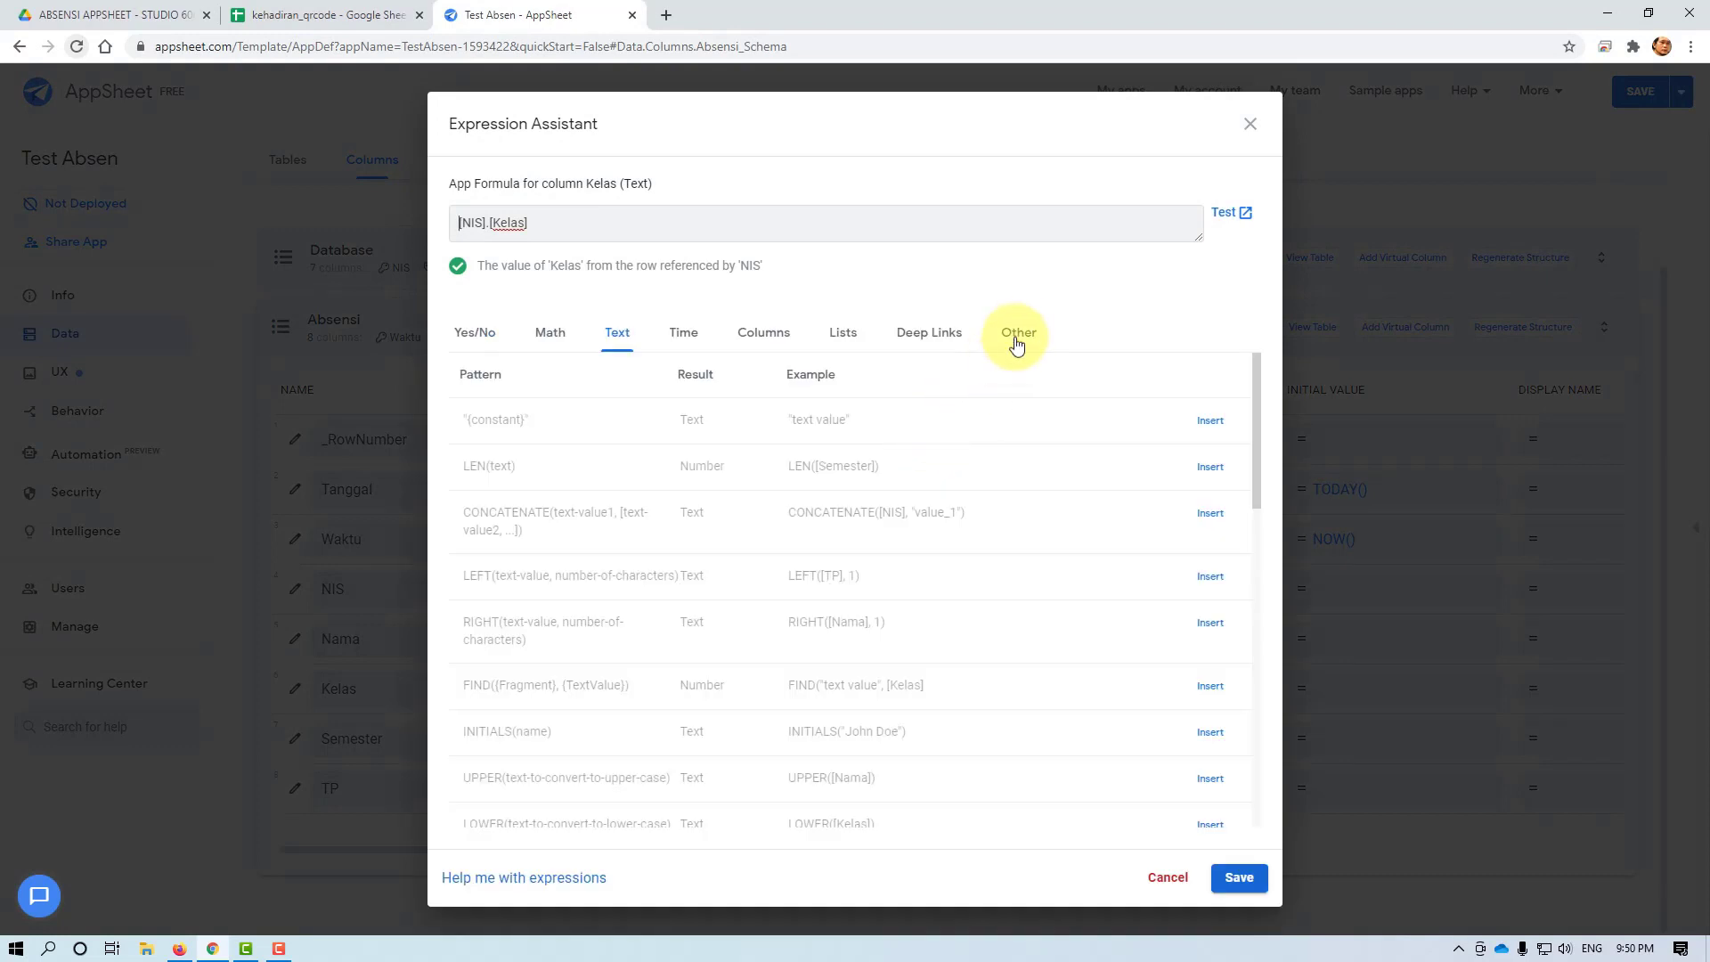
left_click(1021, 335)
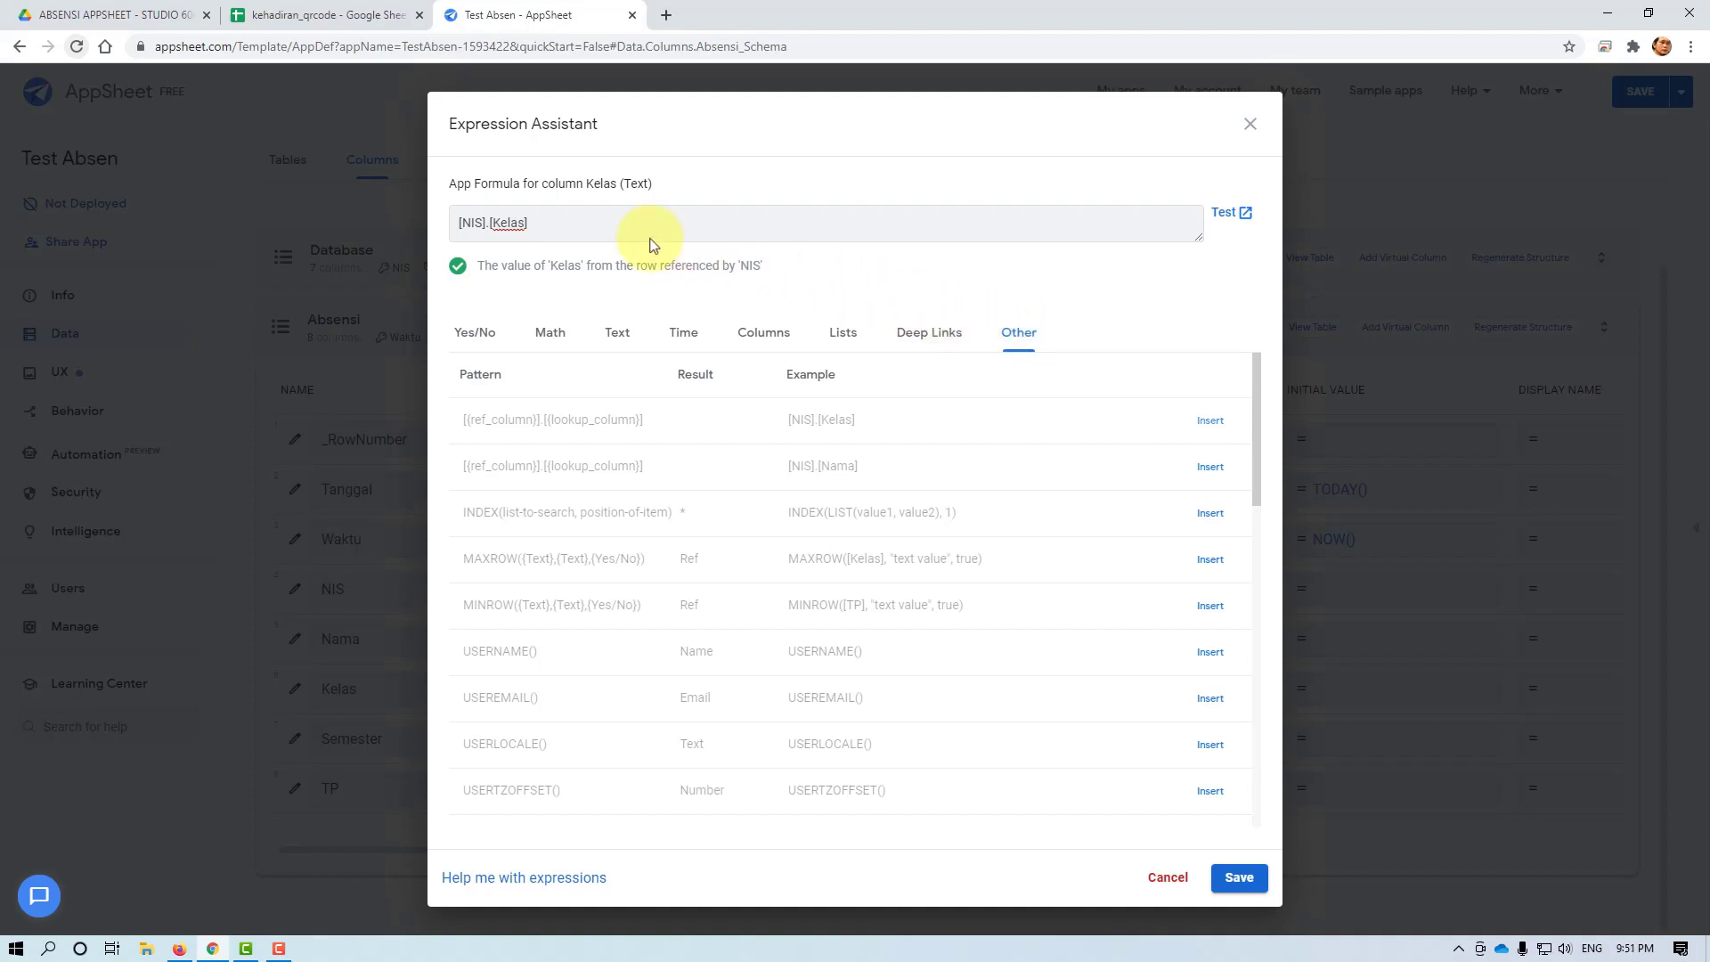
left_click_drag(568, 218, 426, 224)
key("BackSpace")
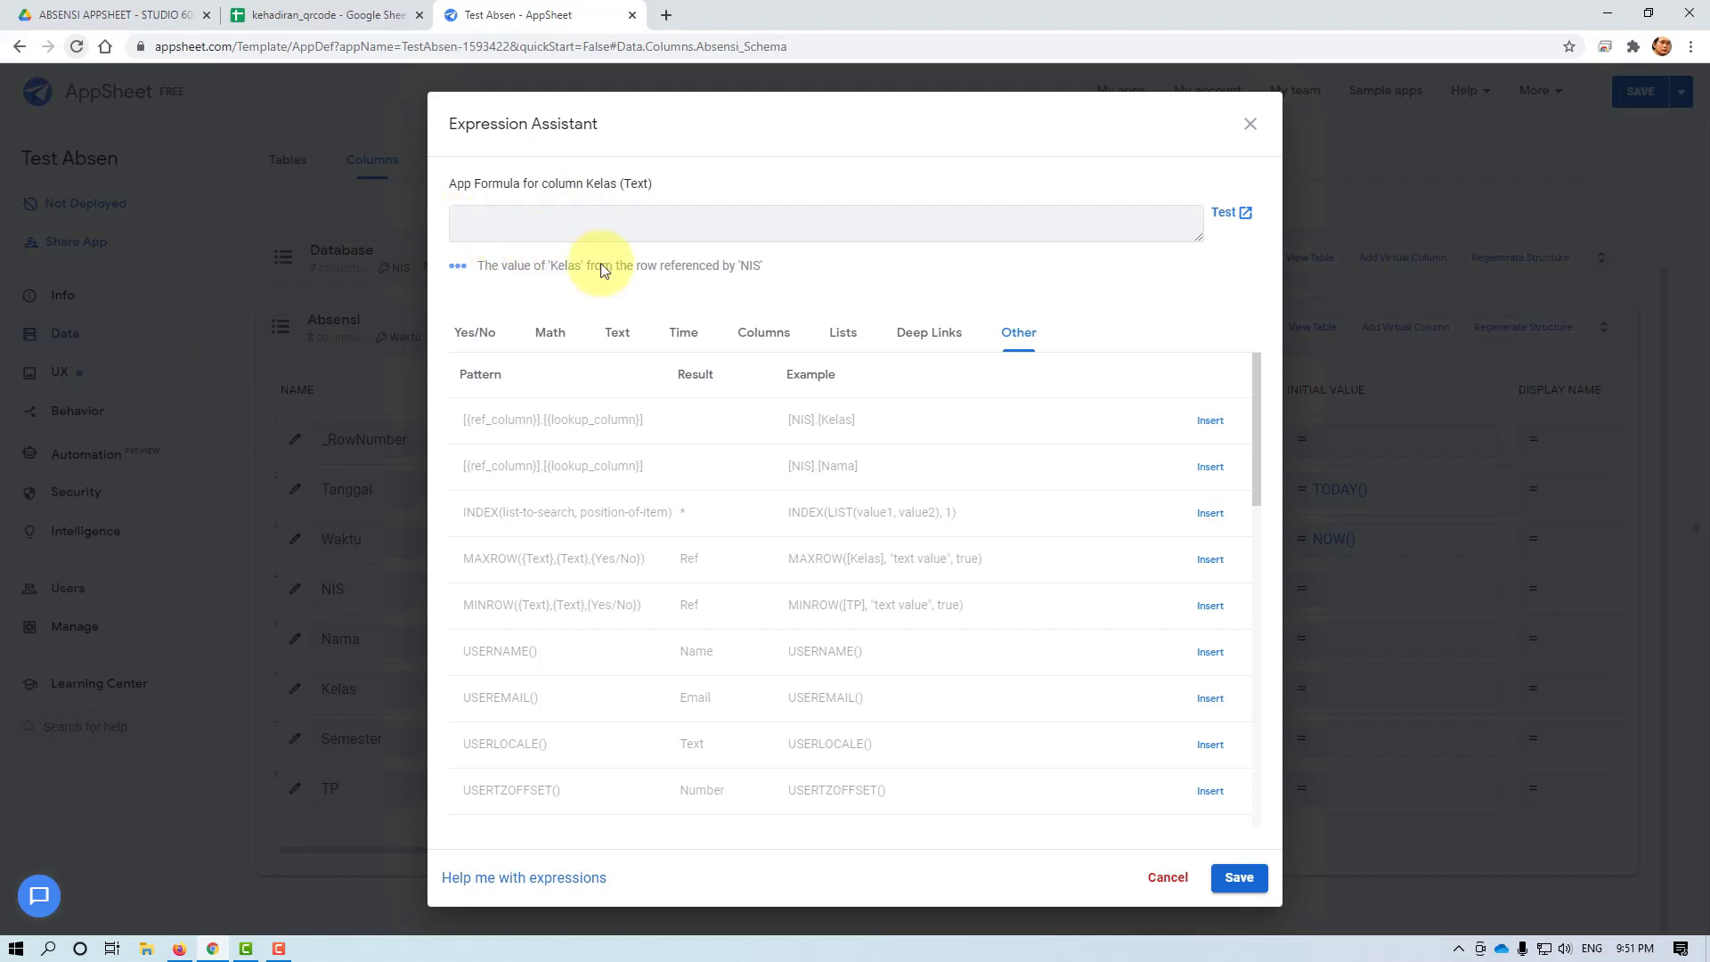
left_click(1213, 424)
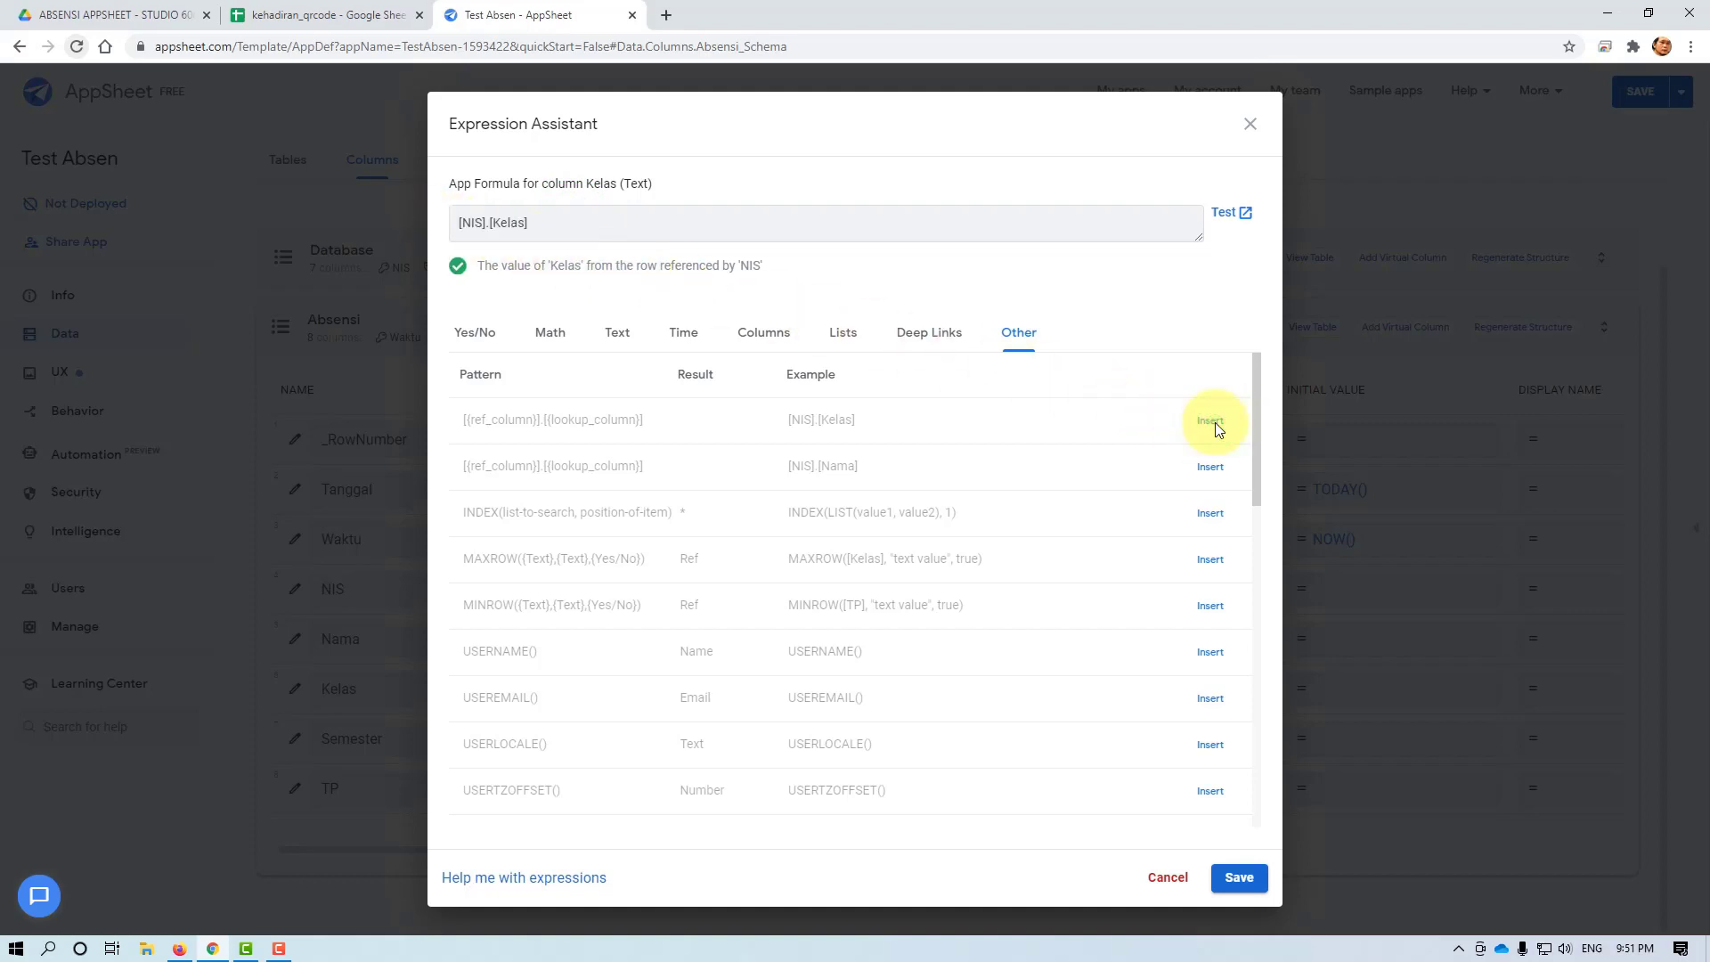
left_click(1241, 880)
left_click(1130, 162)
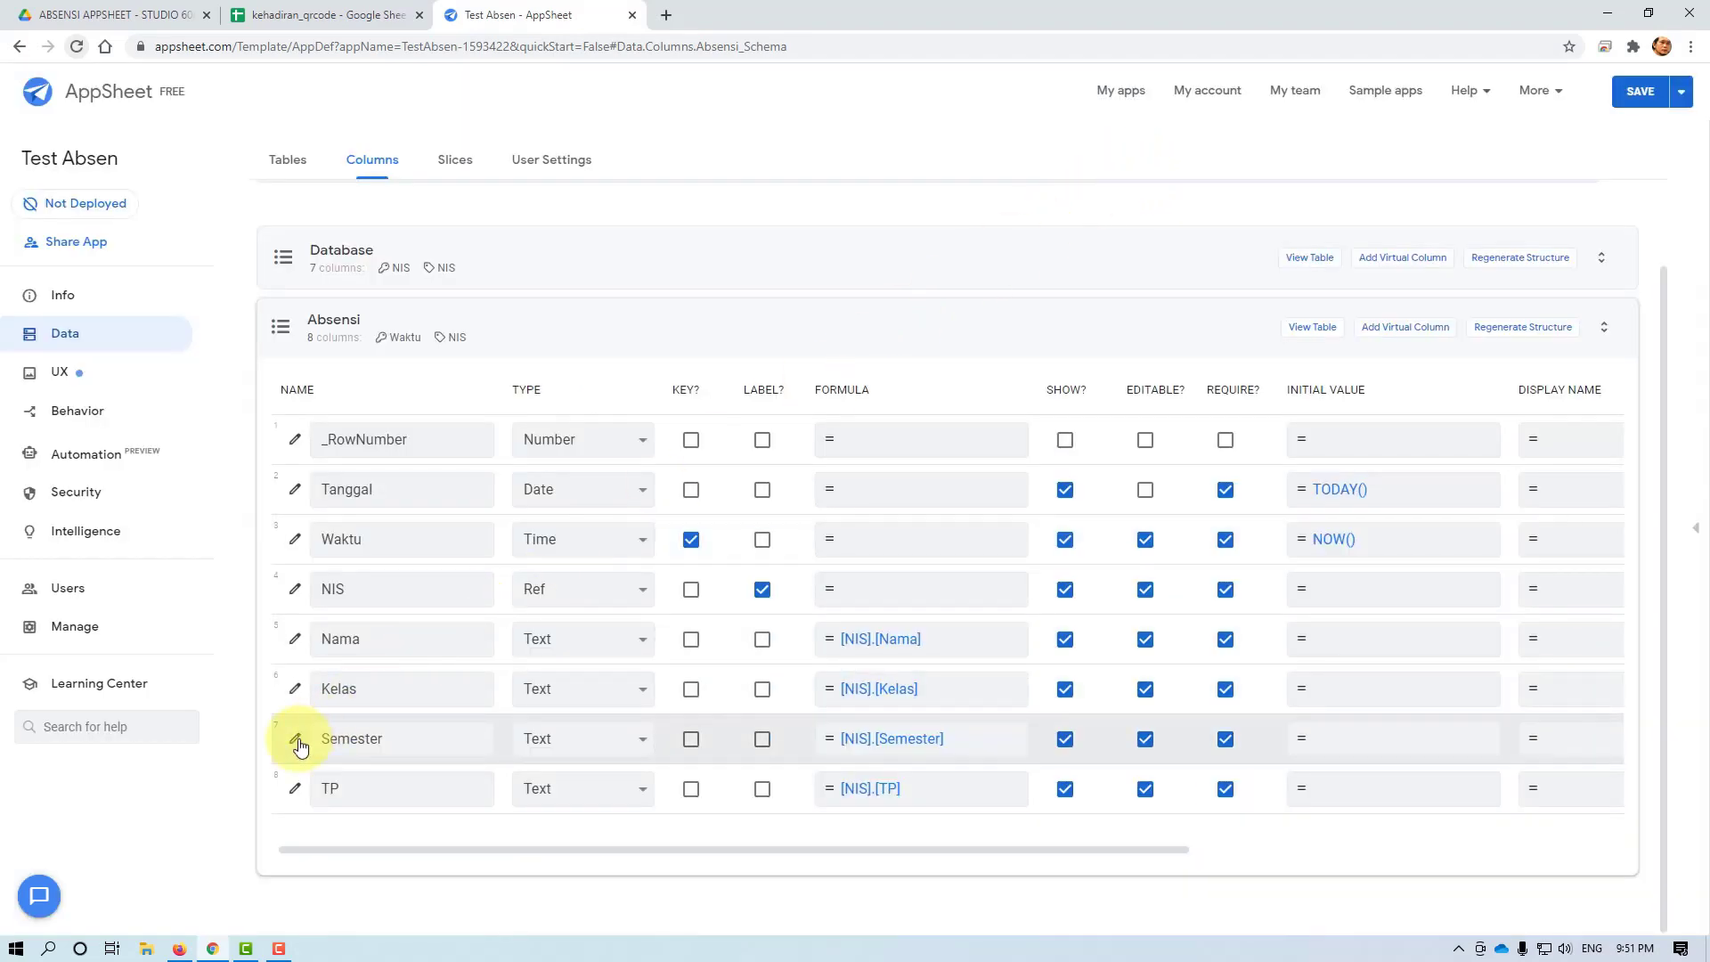
Open the Semester column's app formula in the Expression Assistant and show the Other expression examples
left_click(297, 741)
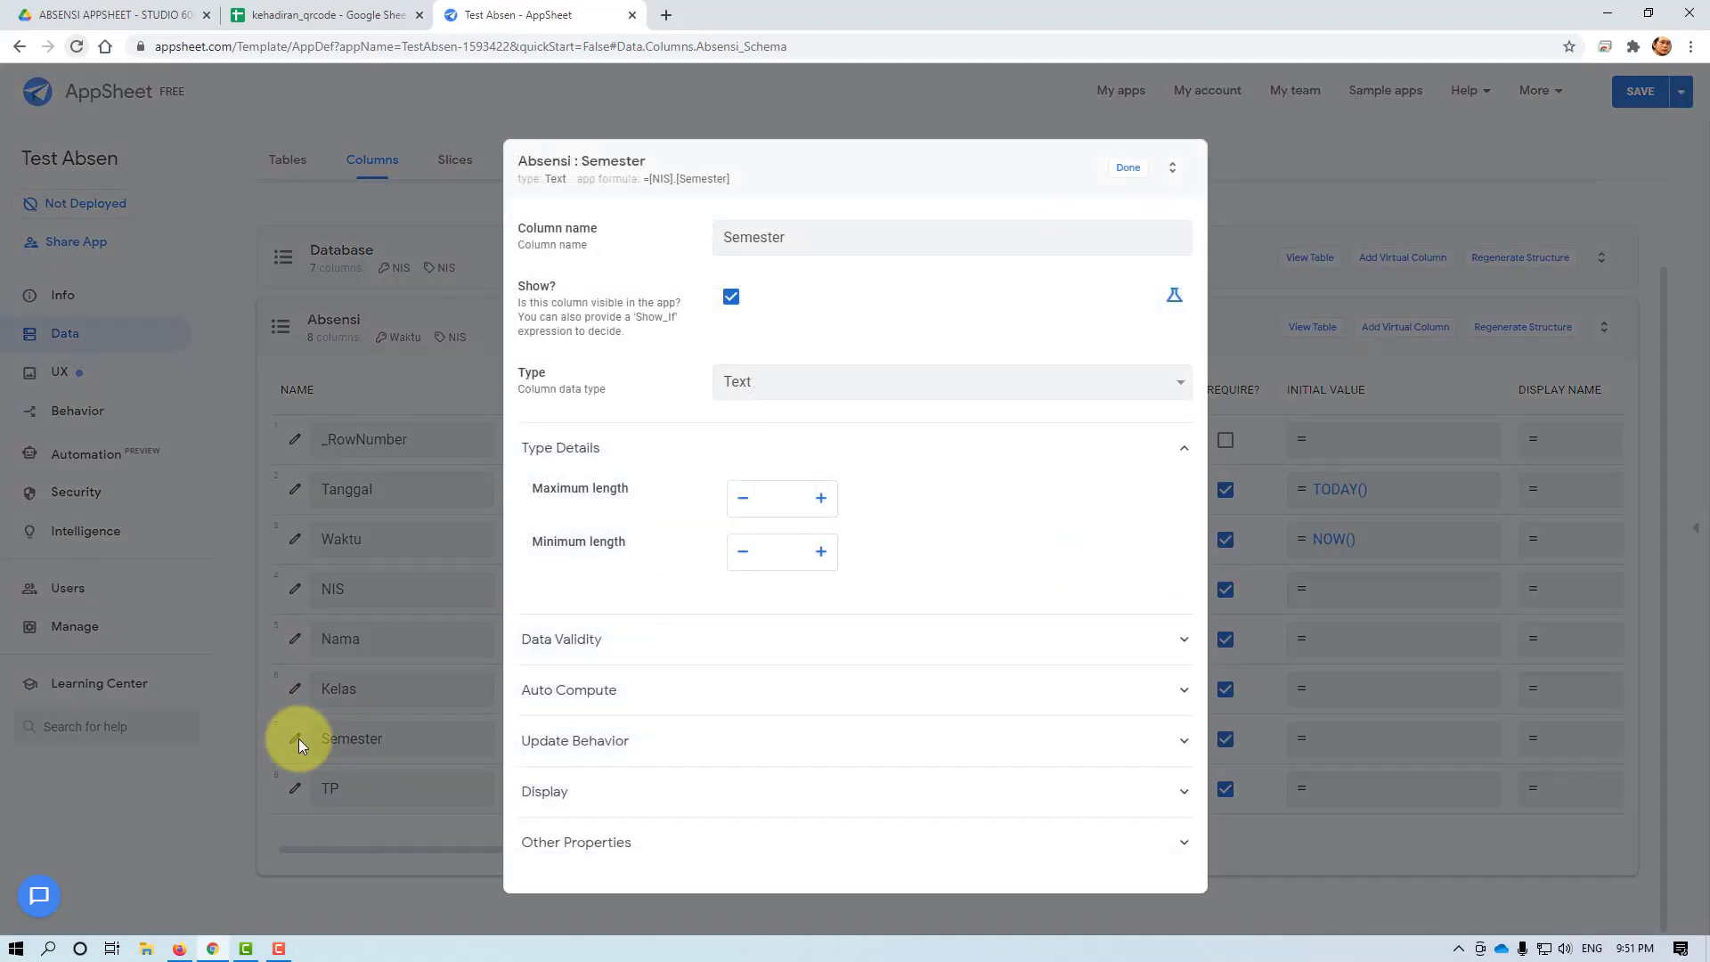
left_click(640, 691)
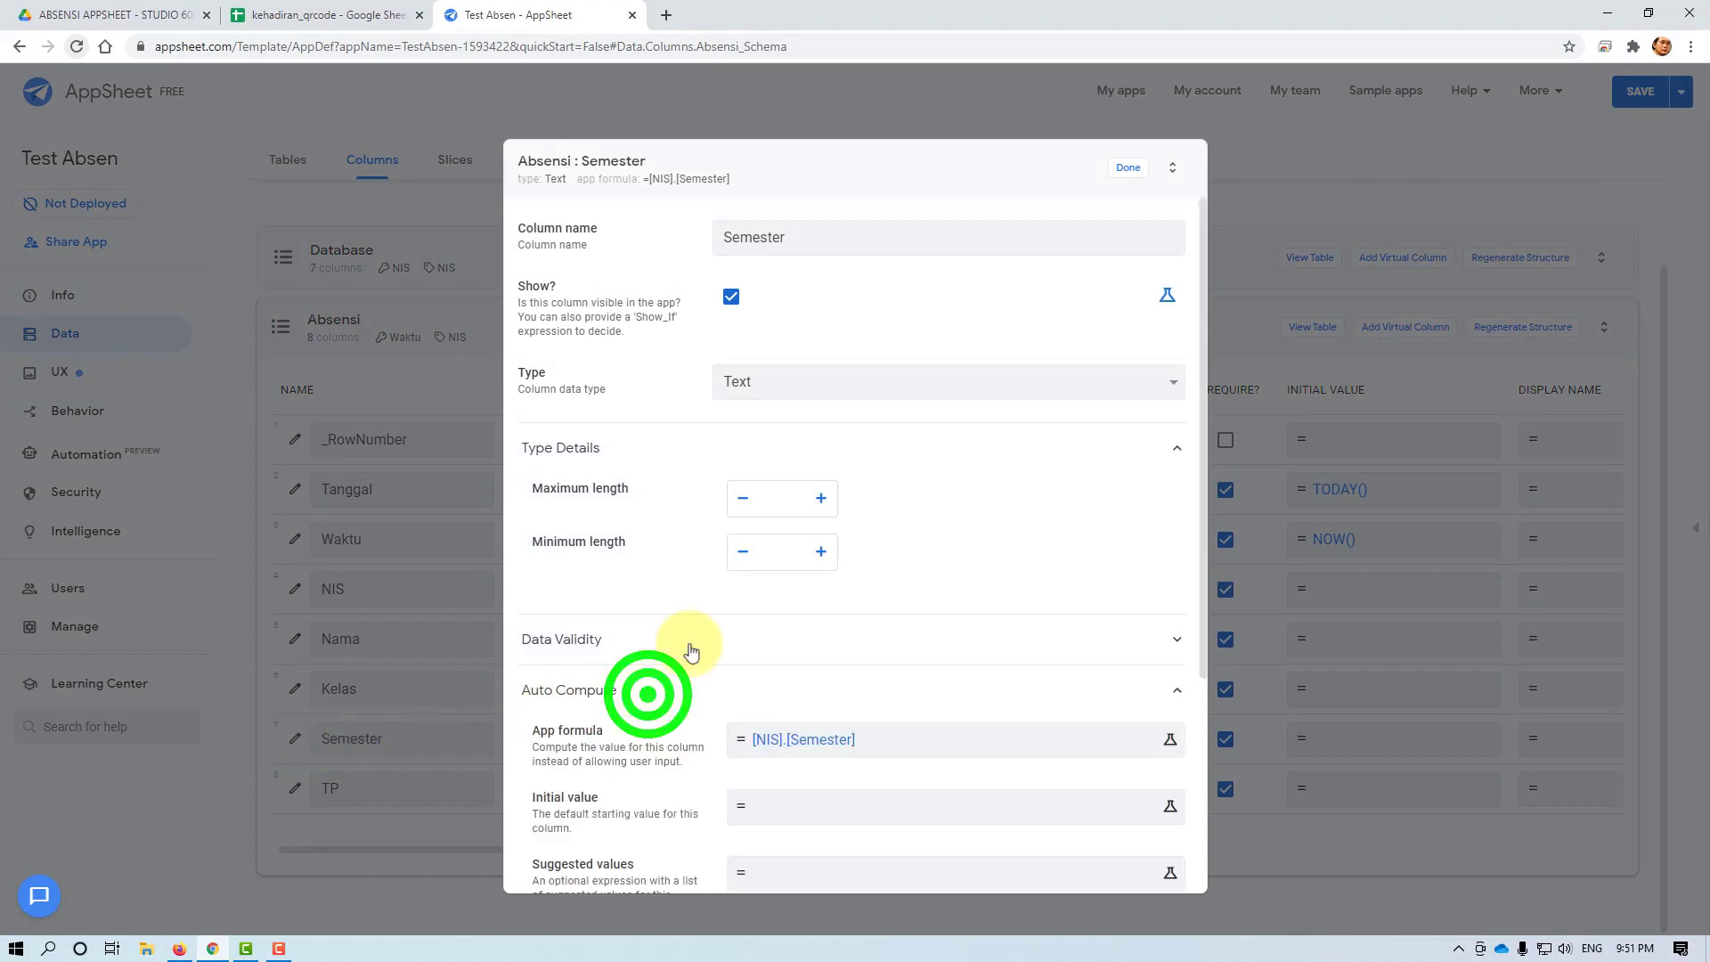
scroll(833, 466, "down", 3)
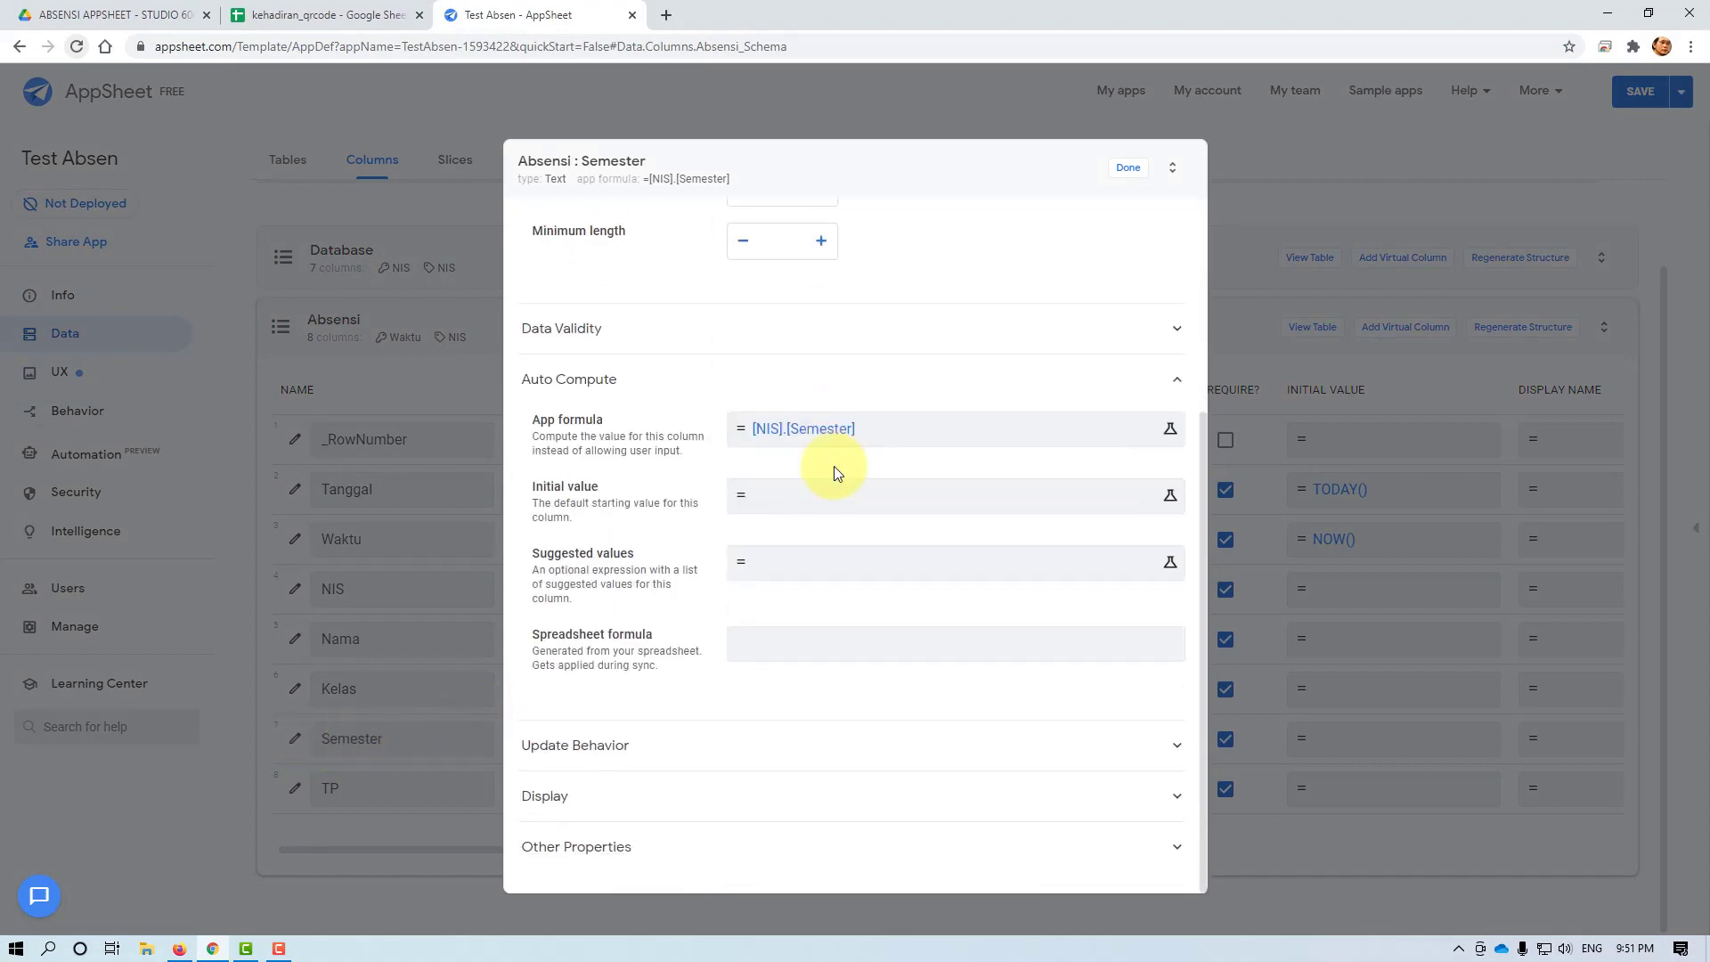
left_click(915, 432)
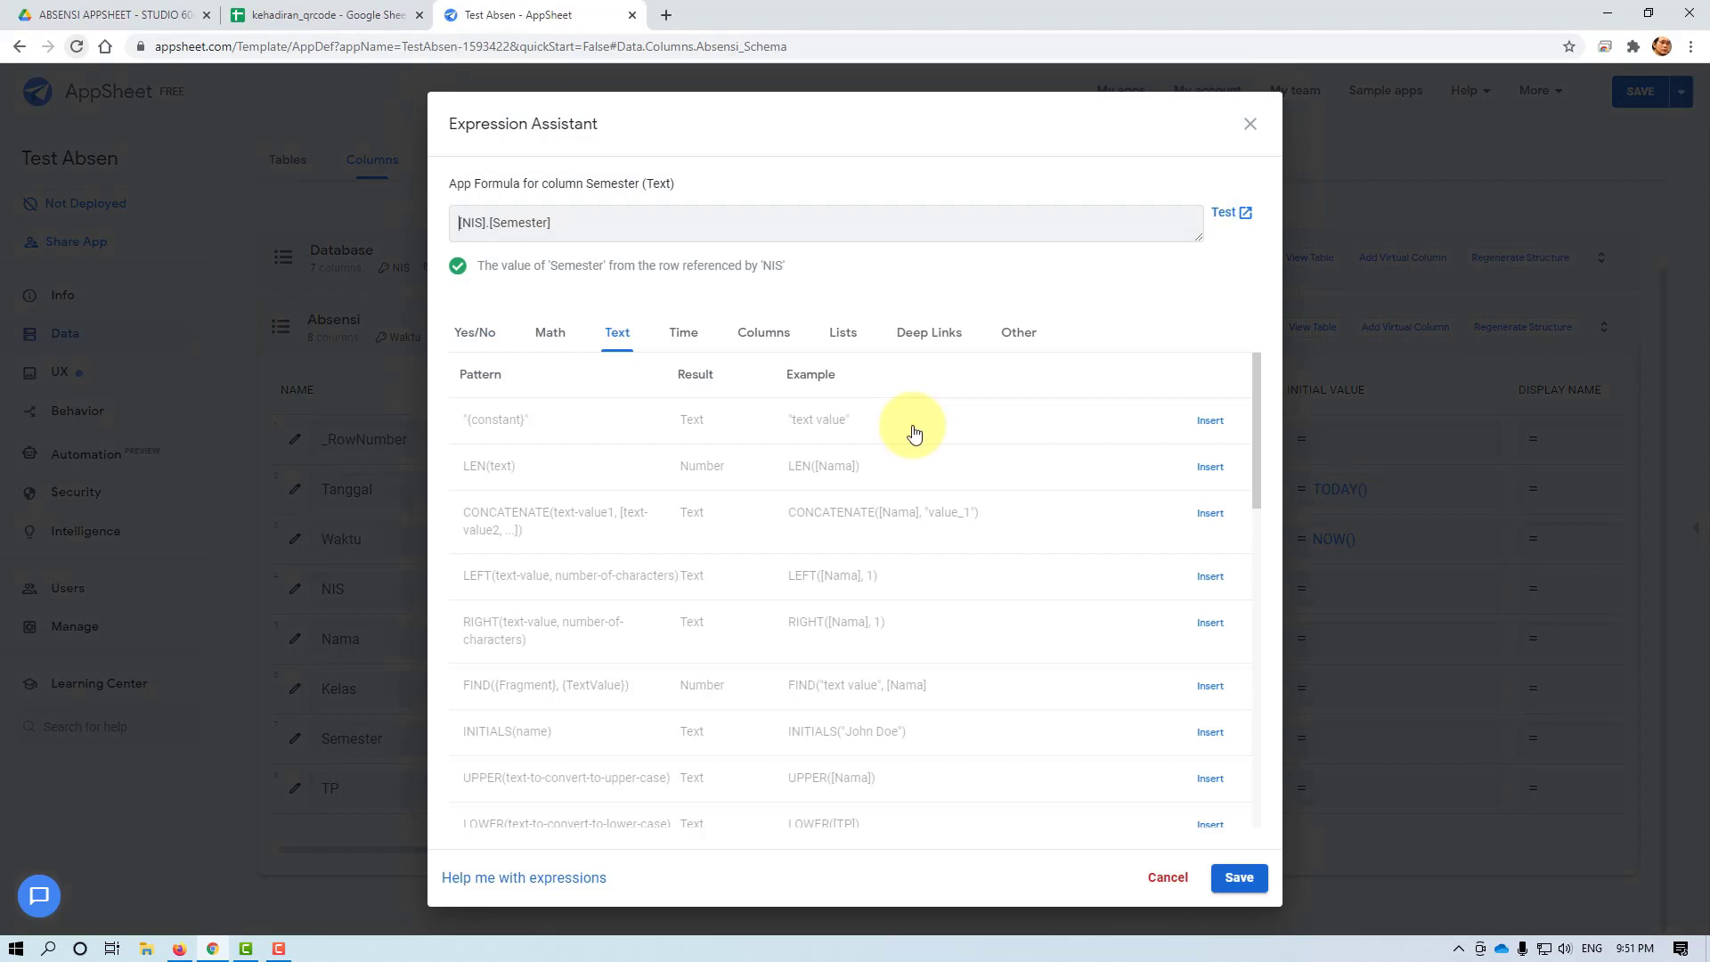
left_click(1019, 334)
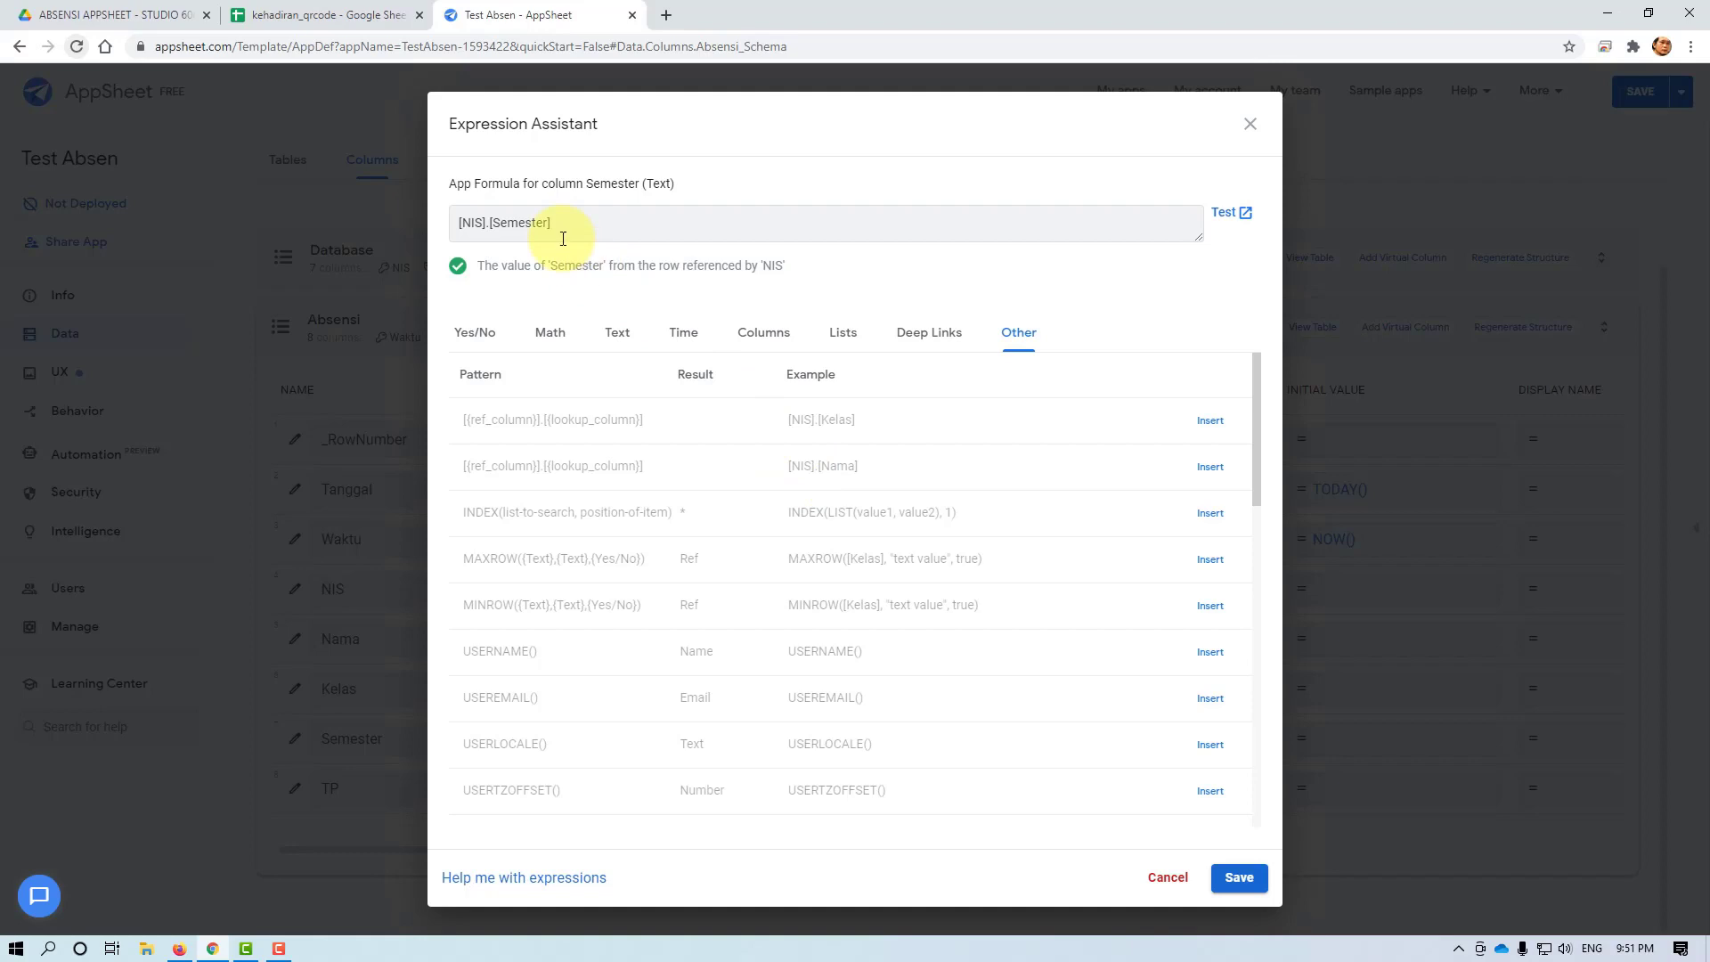
Switch to the kehadiran_qrcode spreadsheet in Google Sheets and copy the Semester header text from cell D1 of the Database sheet
left_click(311, 15)
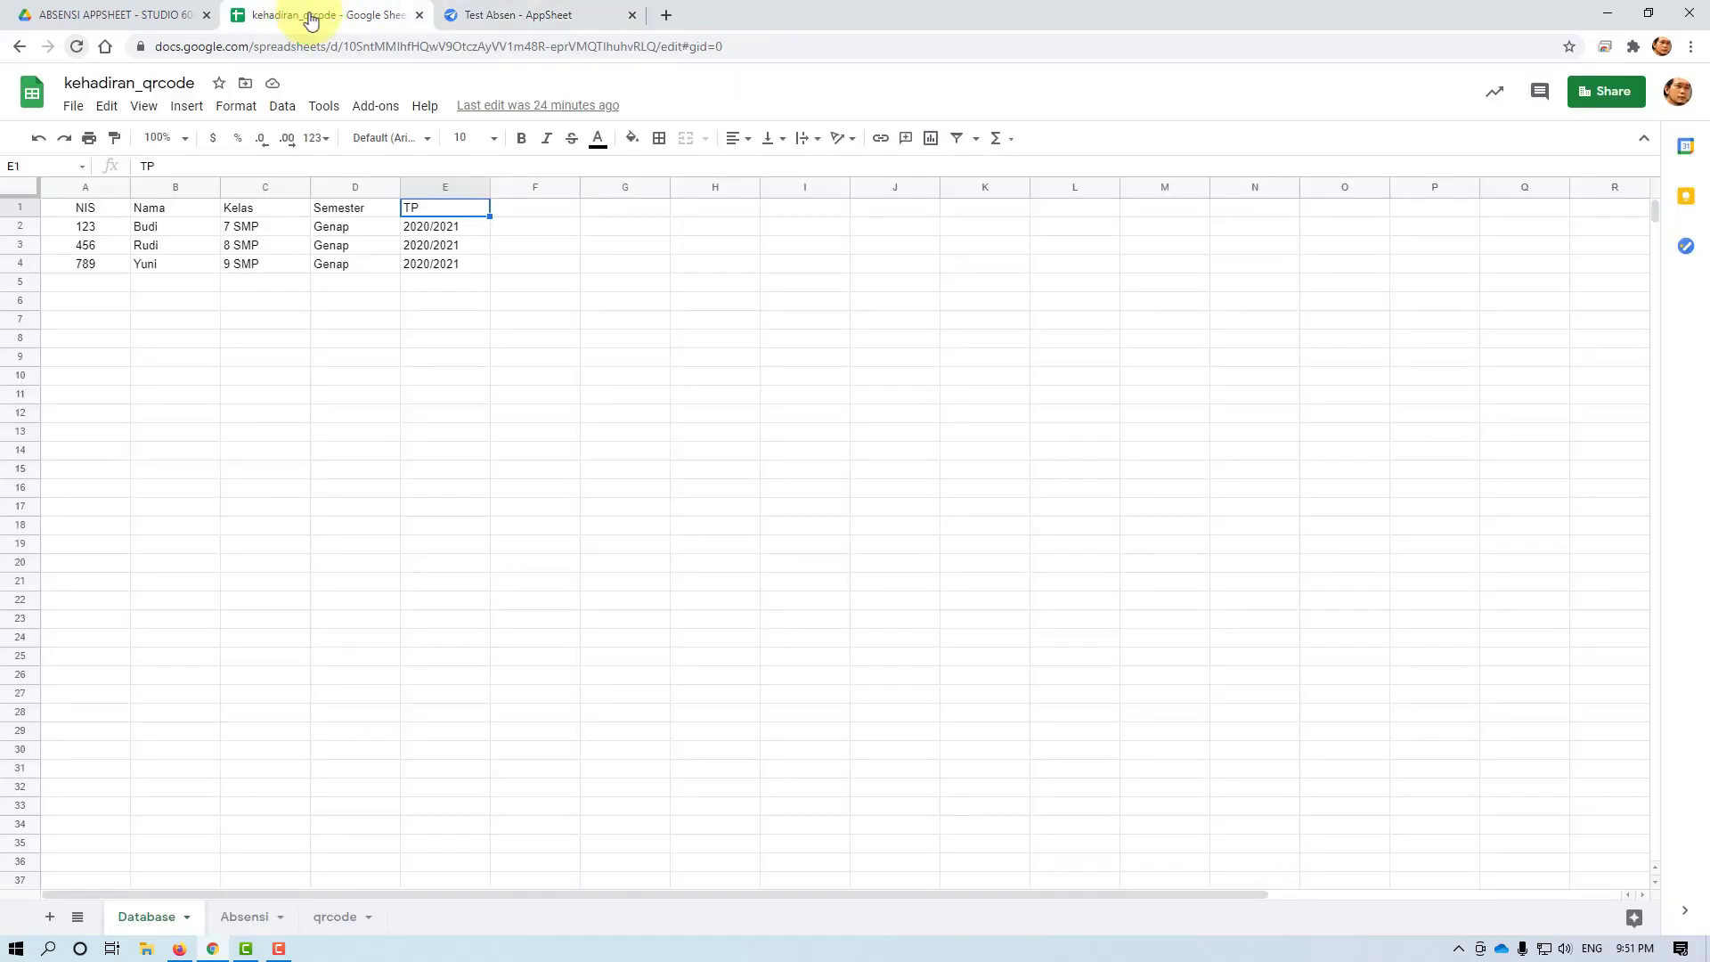
left_click(340, 205)
double_click(334, 207)
double_click(332, 206)
right_click(330, 204)
left_click(380, 274)
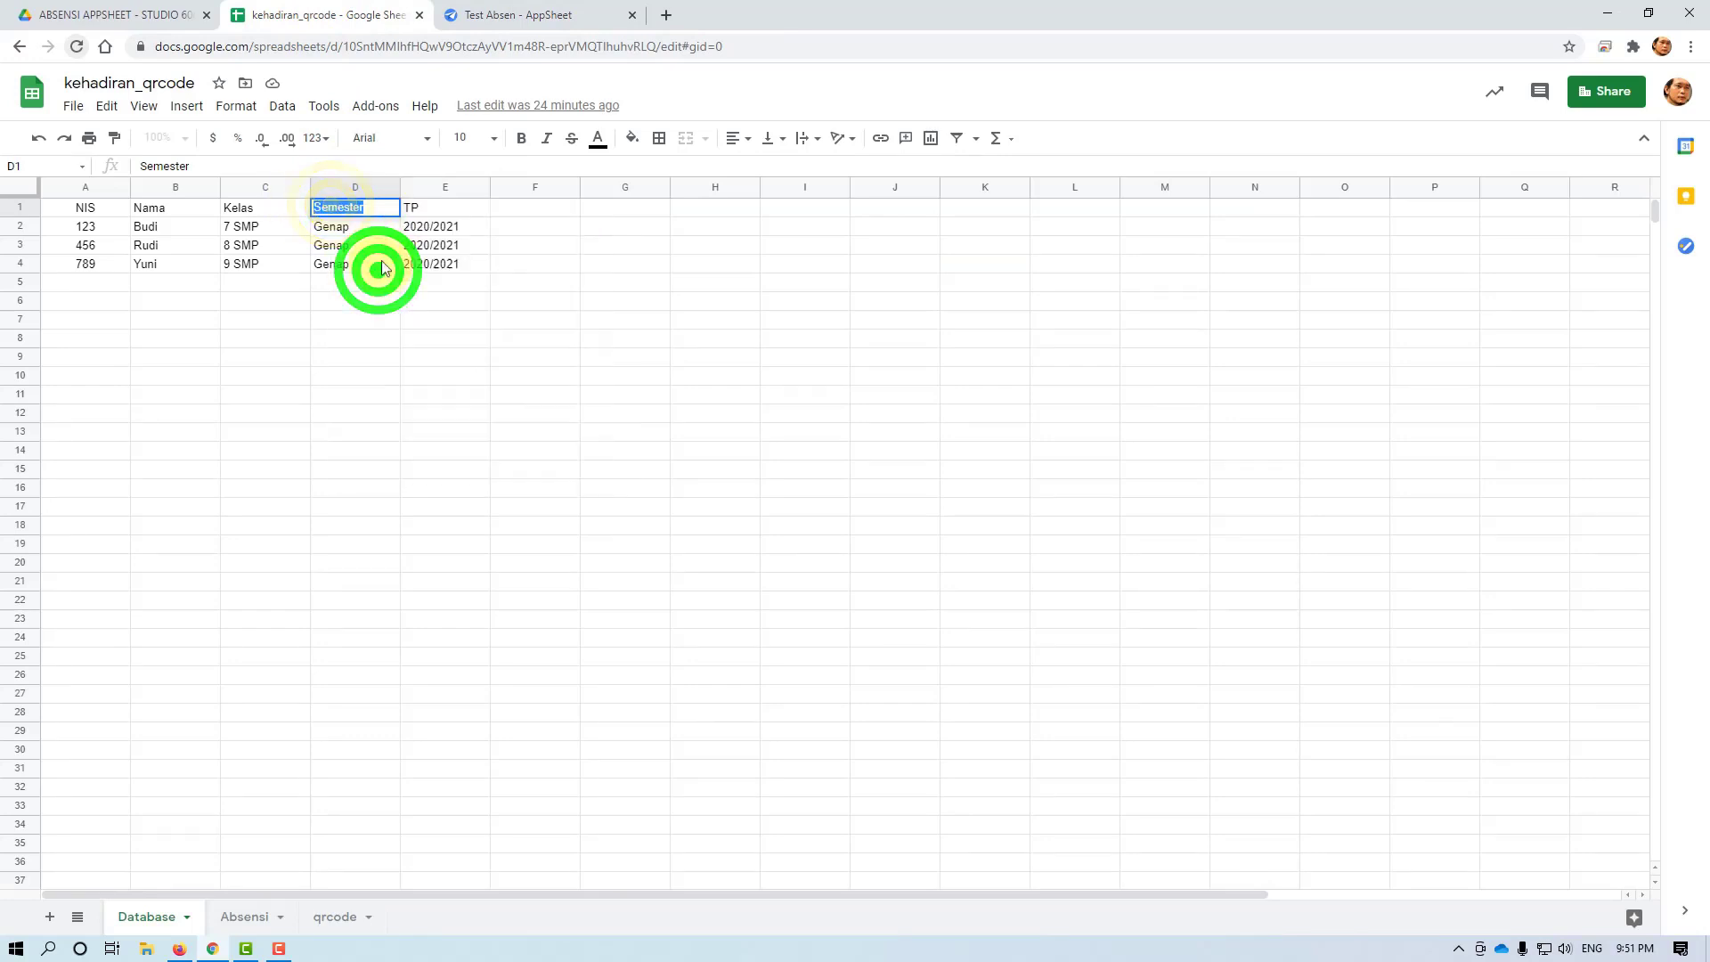
Switch back to the Test Absen app in AppSheet and replace the Semester column's app formula with the [NIS].[Kelas] example
left_click(472, 15)
left_click_drag(543, 224, 422, 226)
key("BackSpace")
scroll(837, 589, "down", 6)
scroll(837, 585, "down", 4)
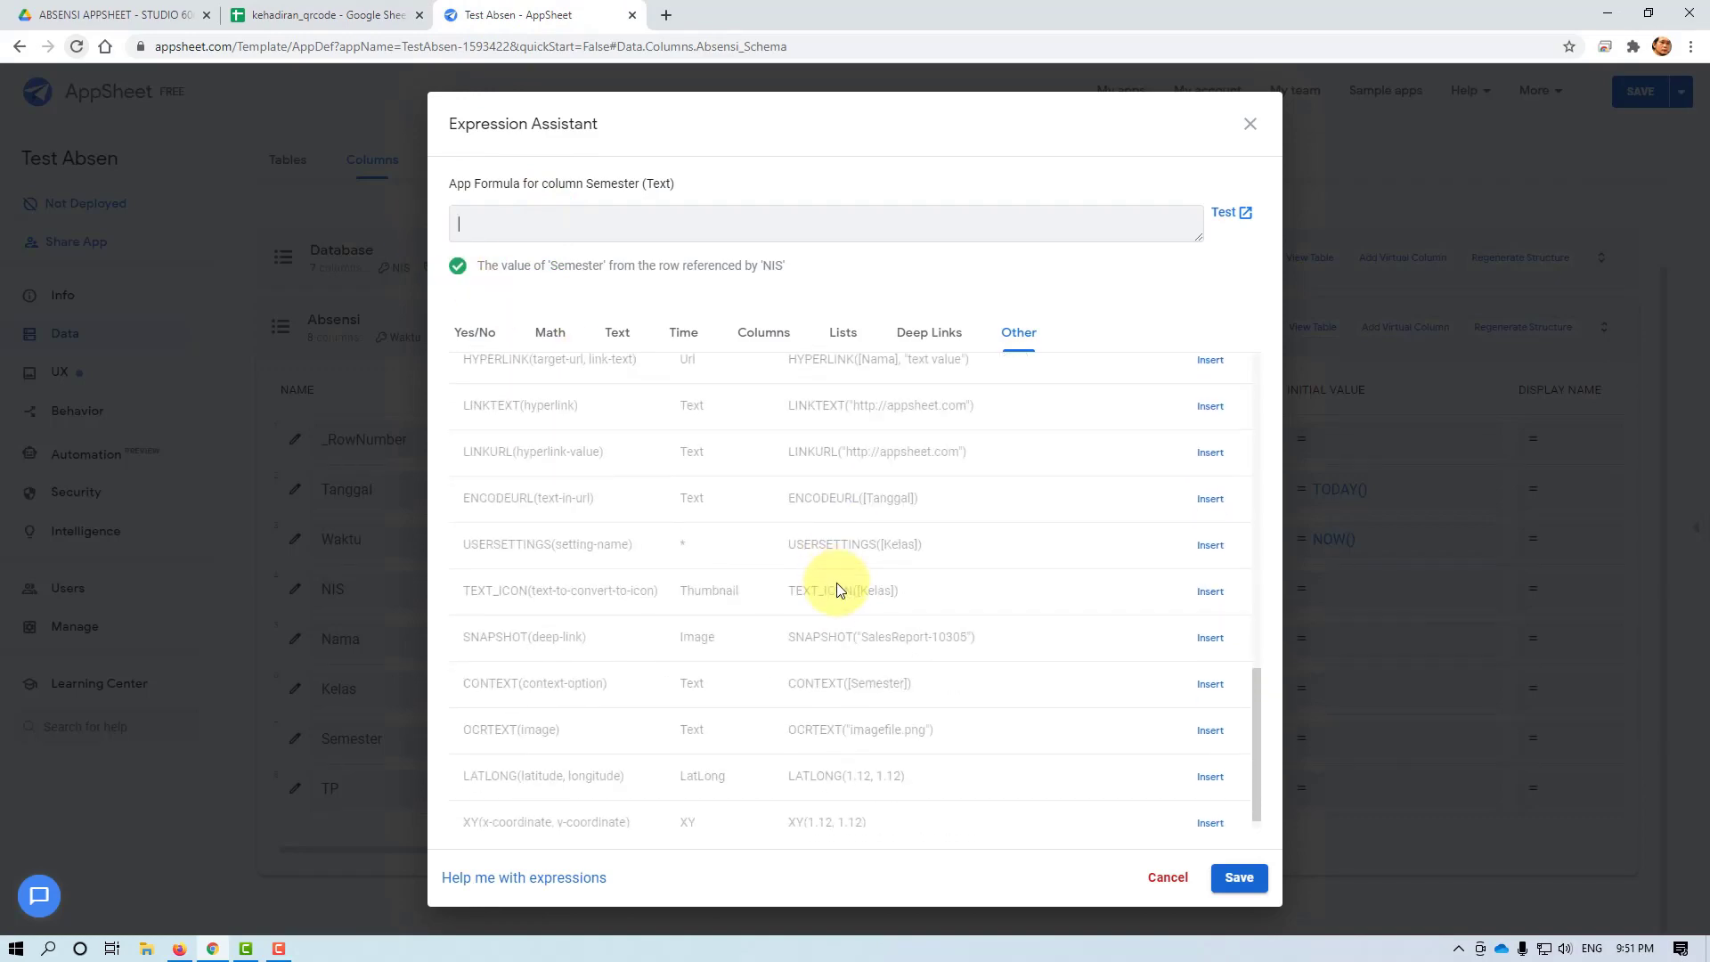
scroll(836, 582, "up", 10)
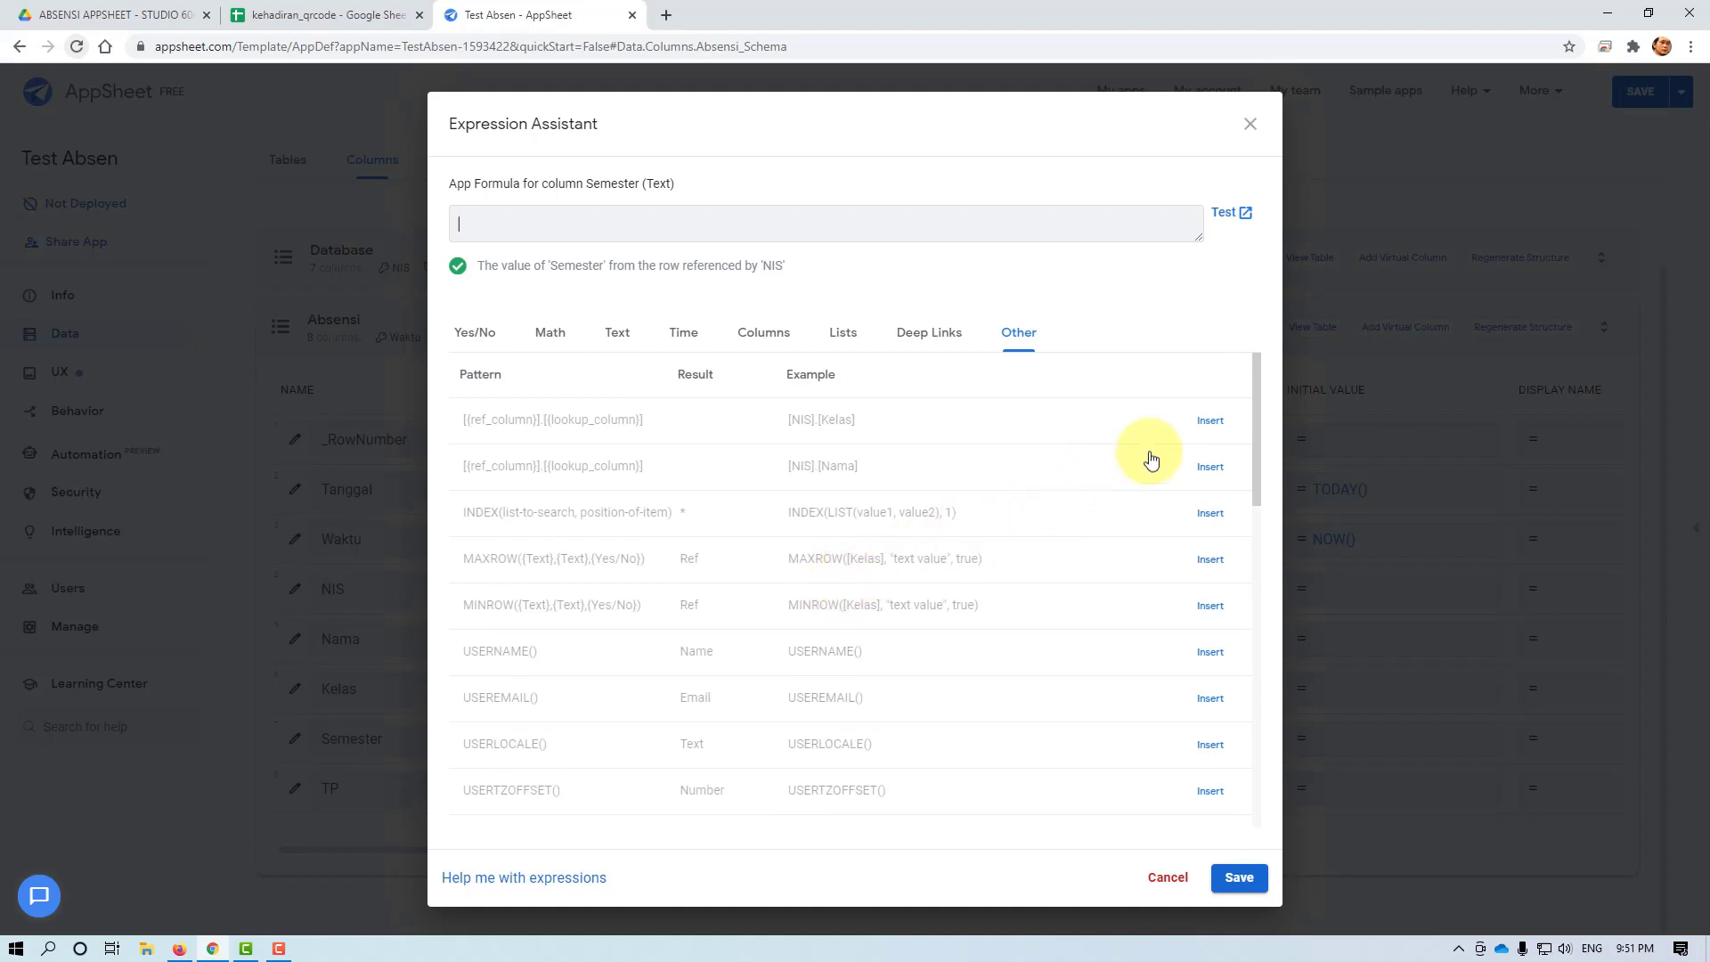
left_click(1212, 423)
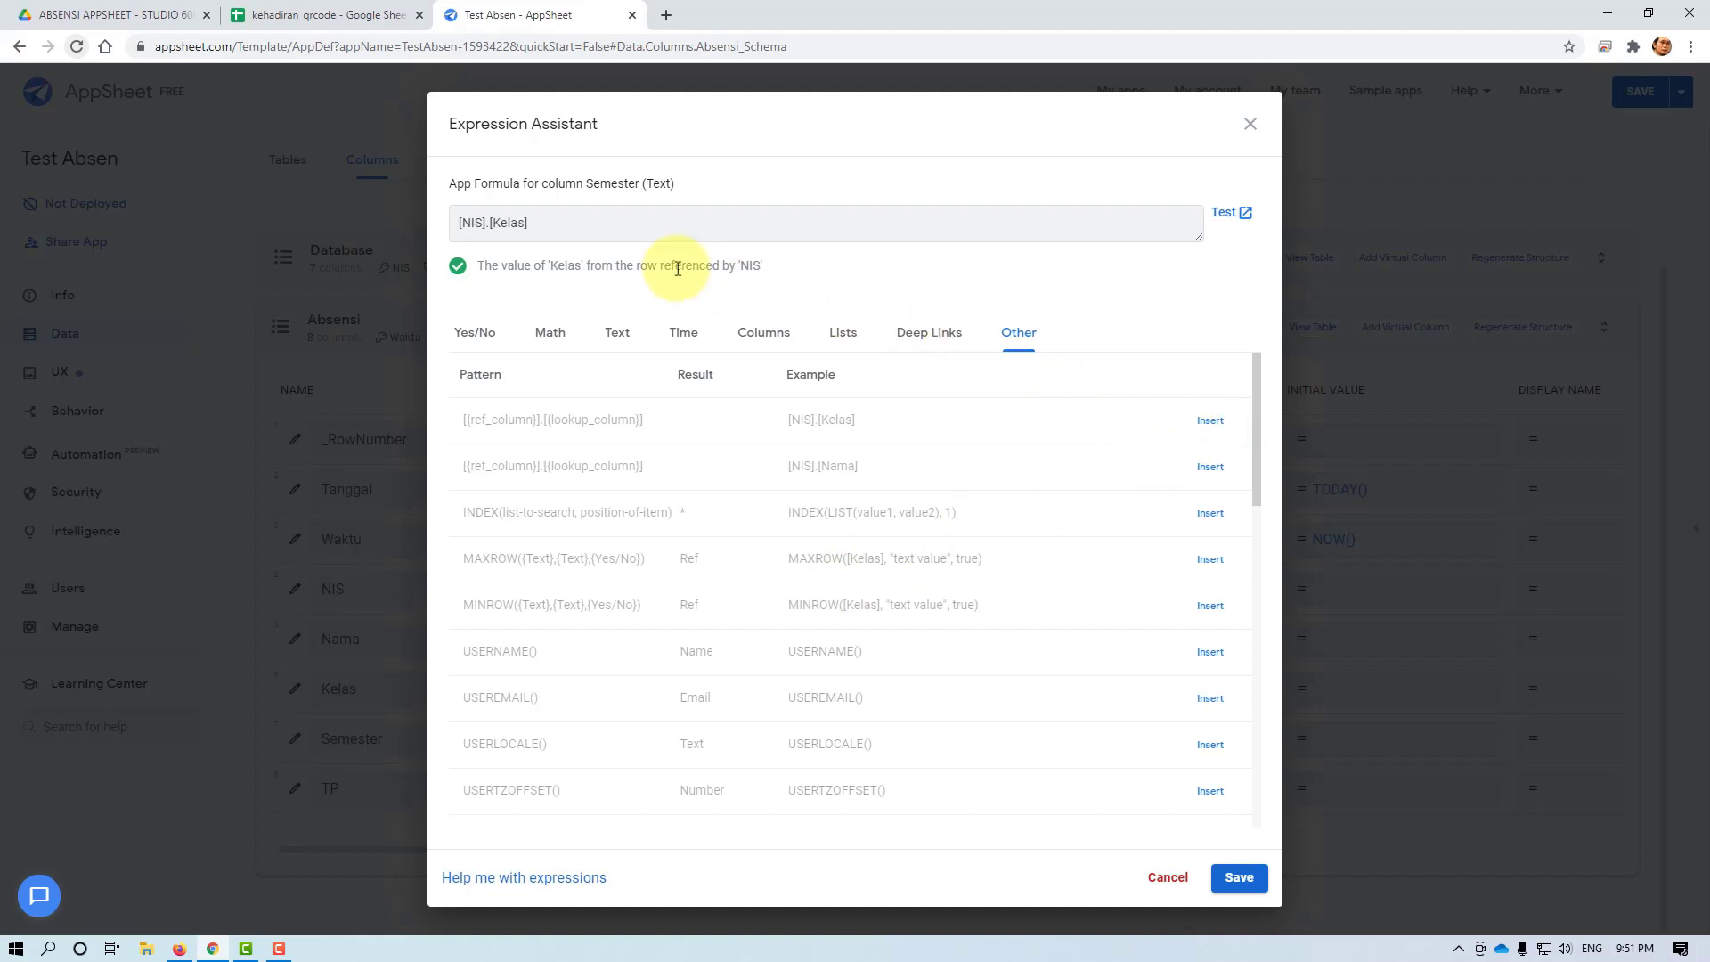
Paste Semester over Kelas to make the app formula [NIS].[Semester], then save the formula and the column settings
double_click(521, 223)
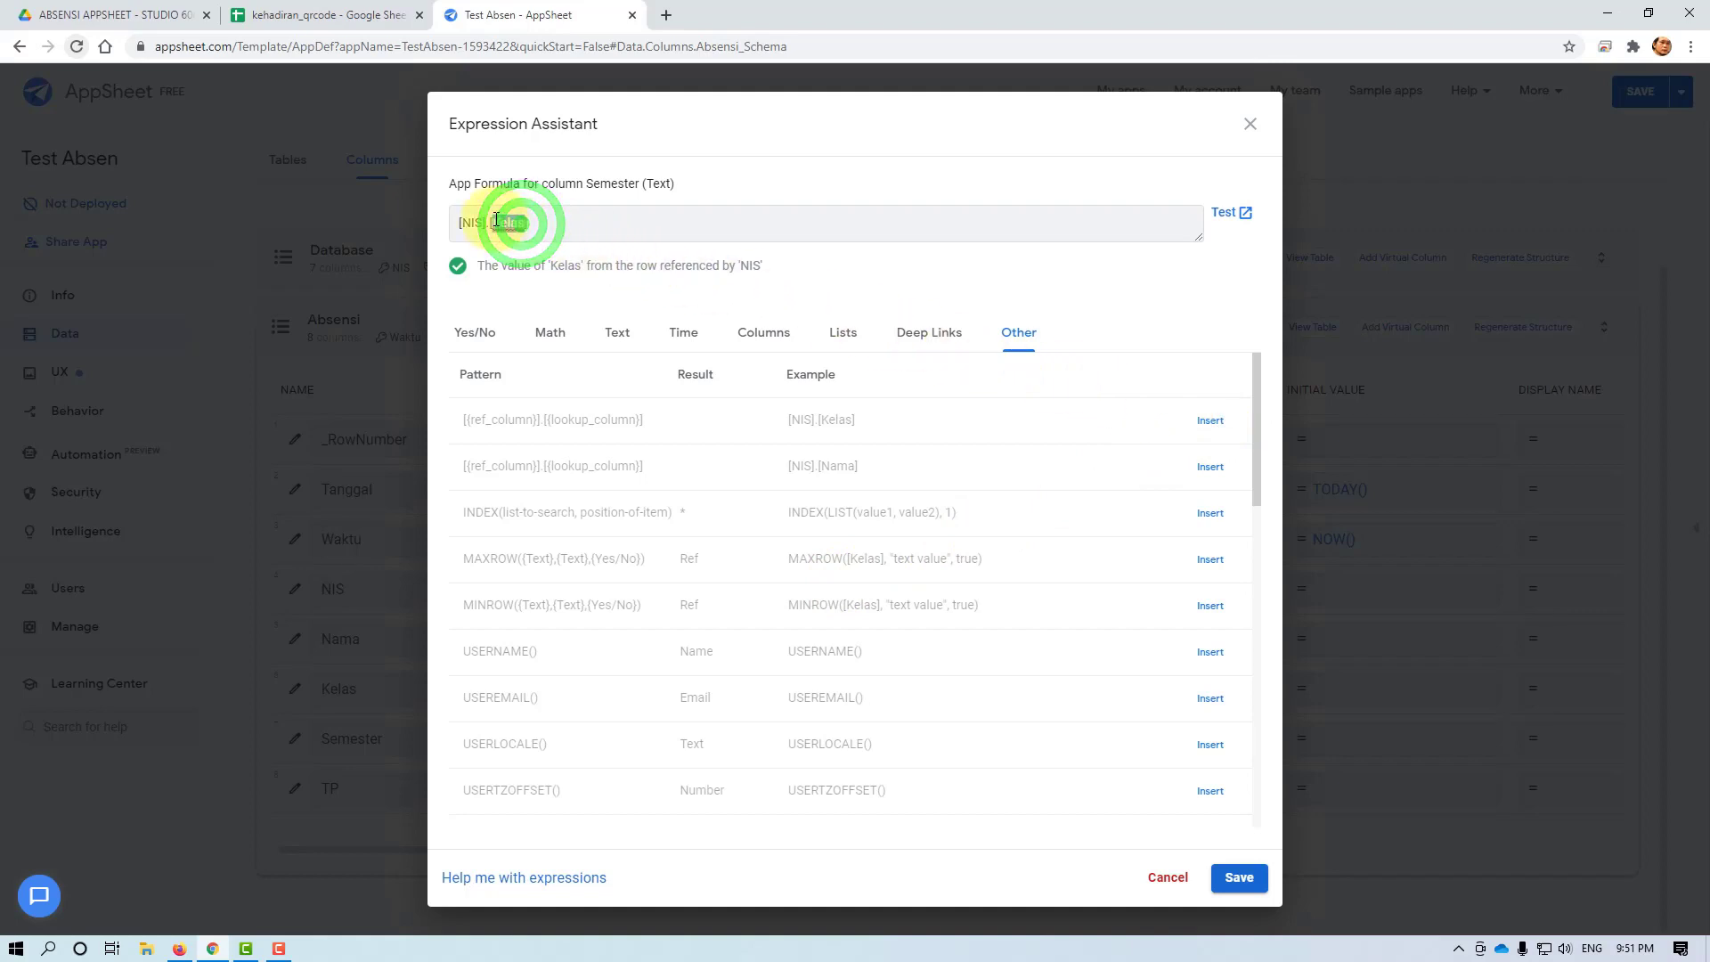
right_click(512, 222)
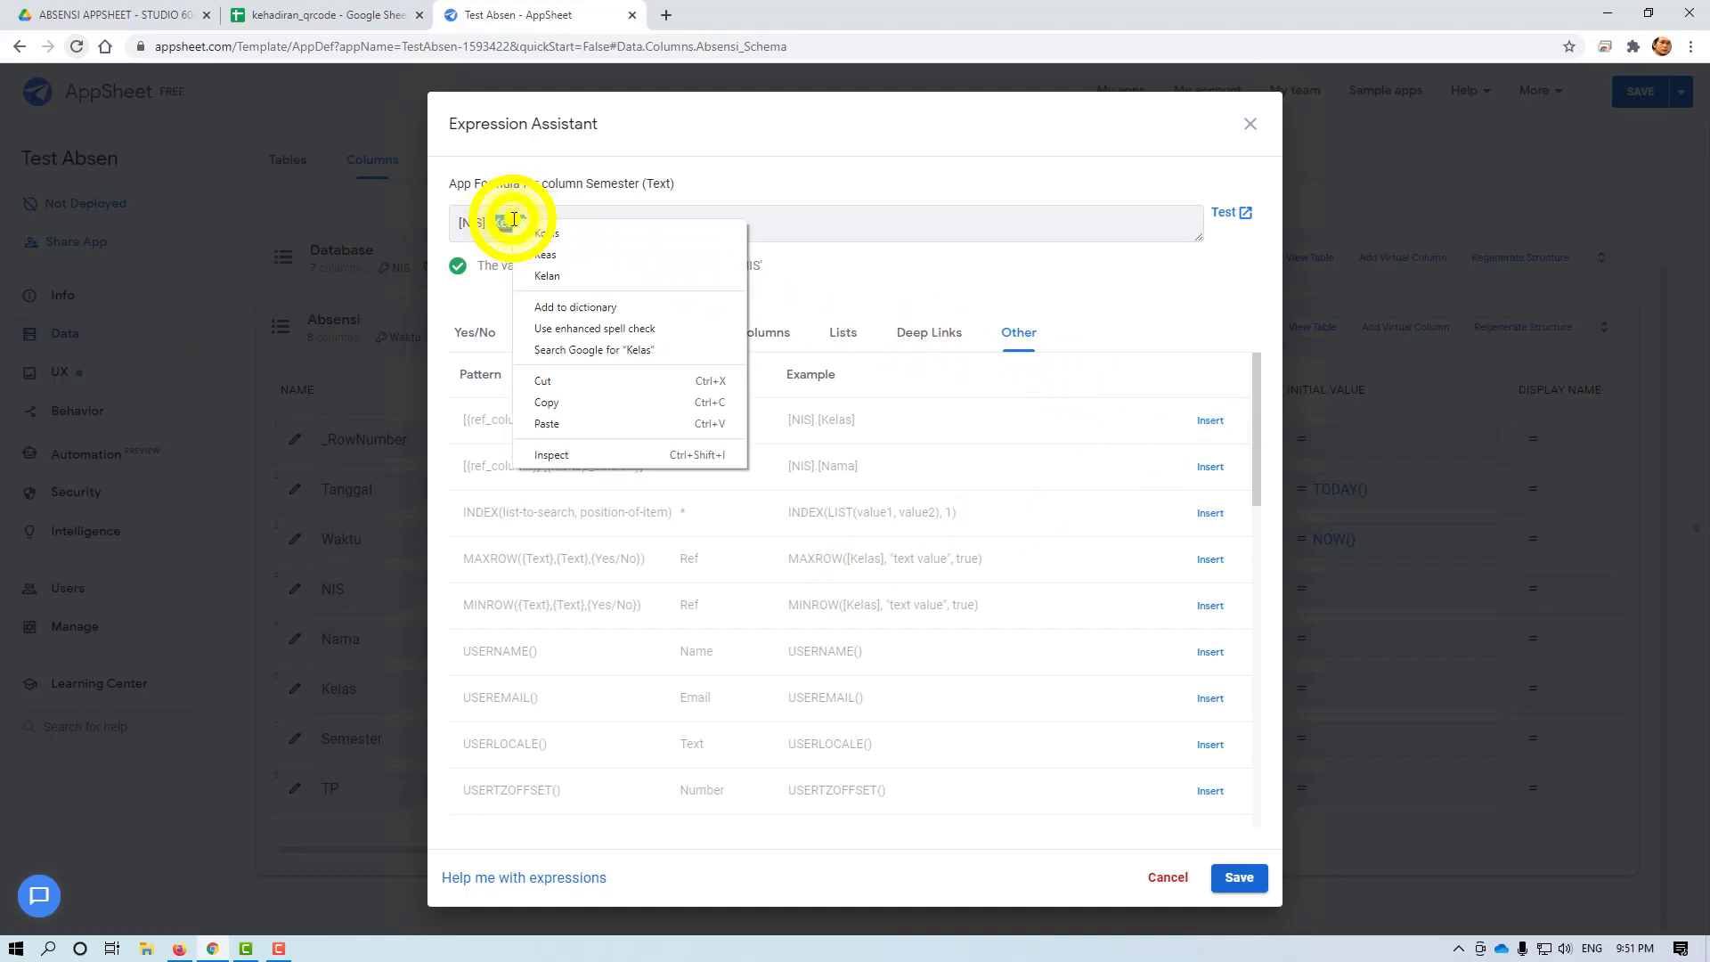
left_click(566, 421)
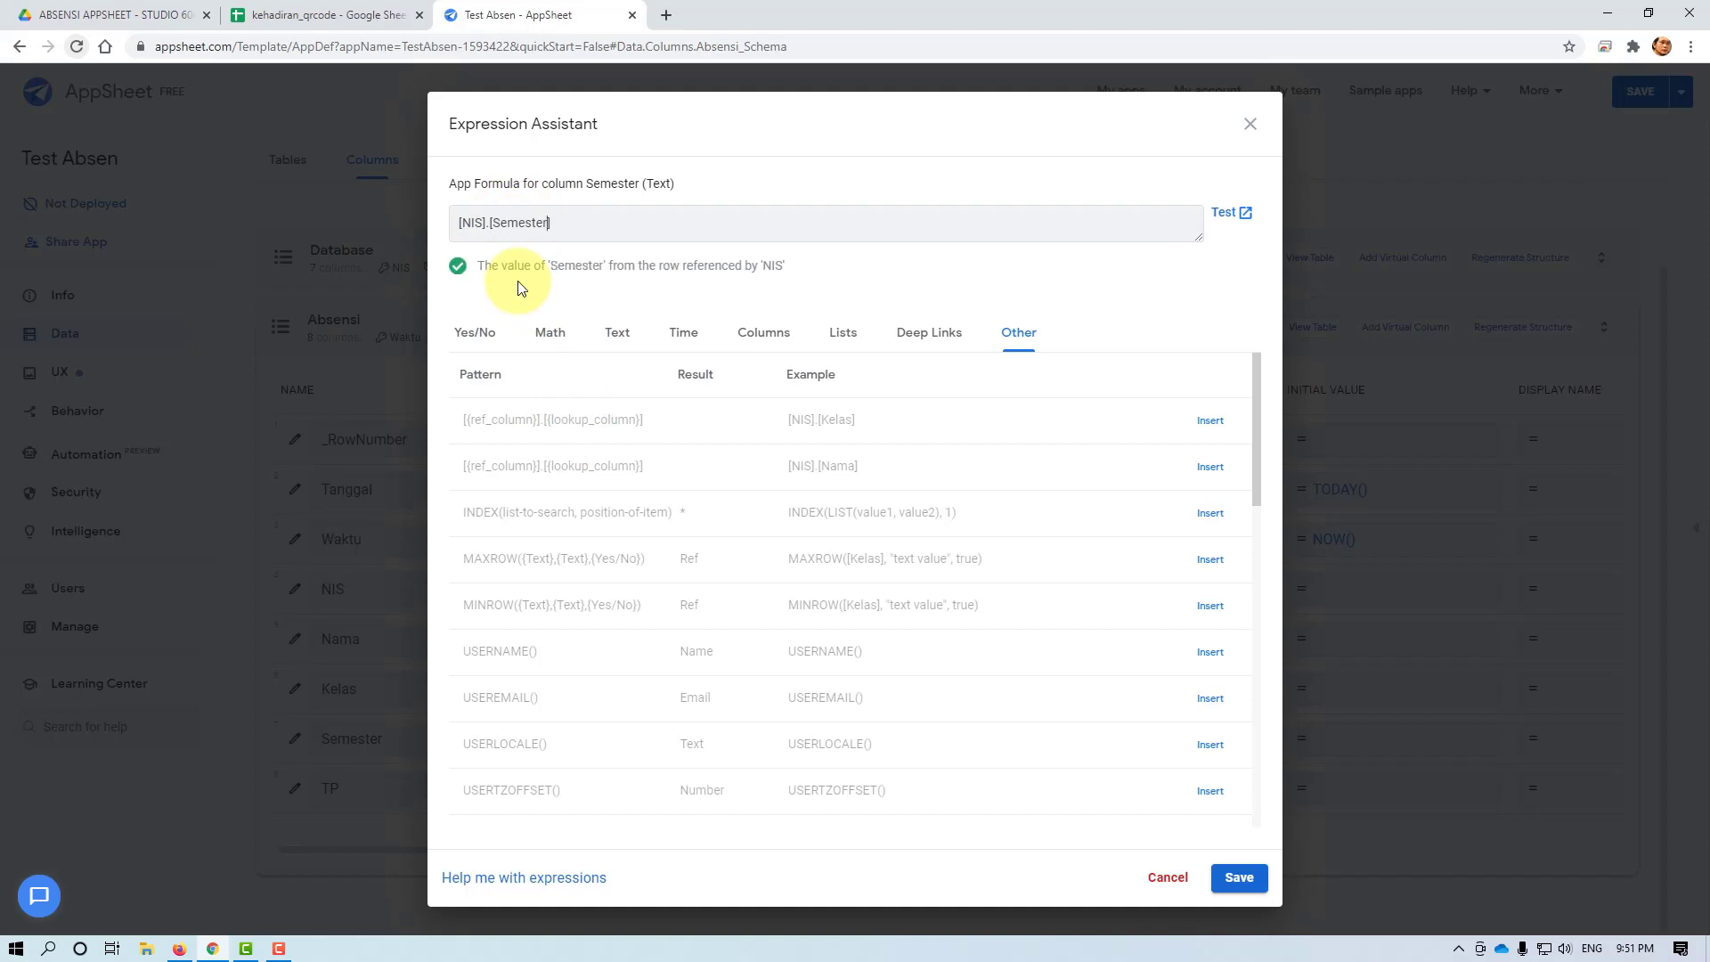
left_click(1233, 881)
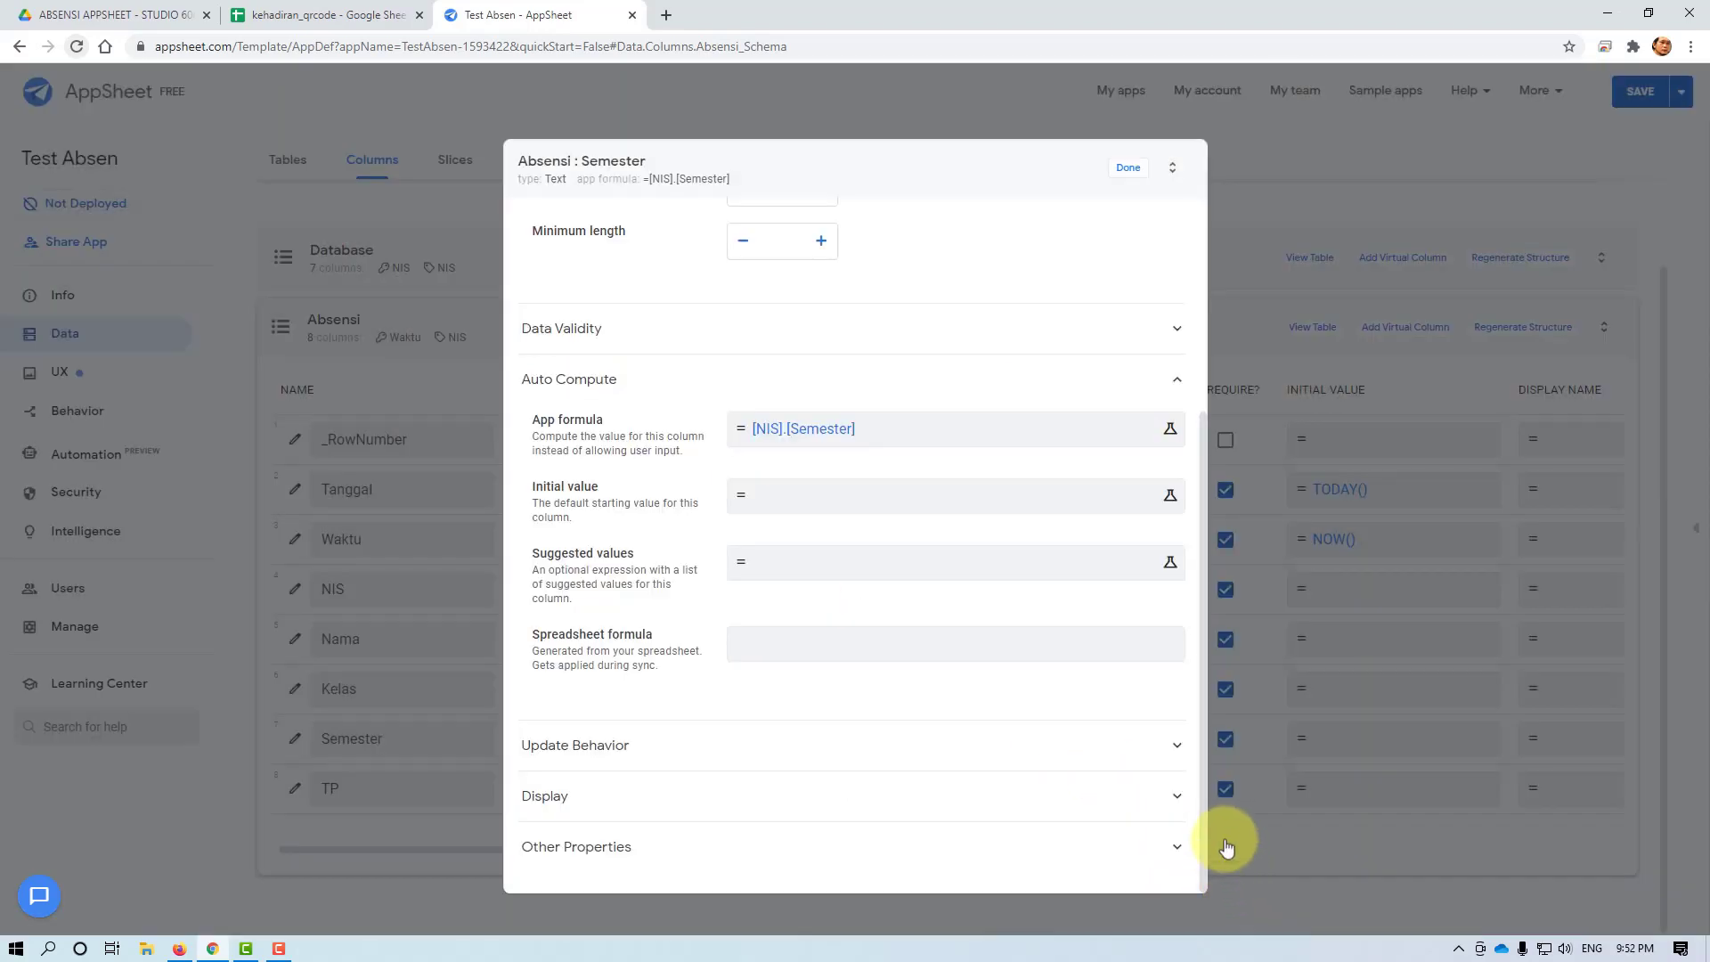
left_click(1127, 166)
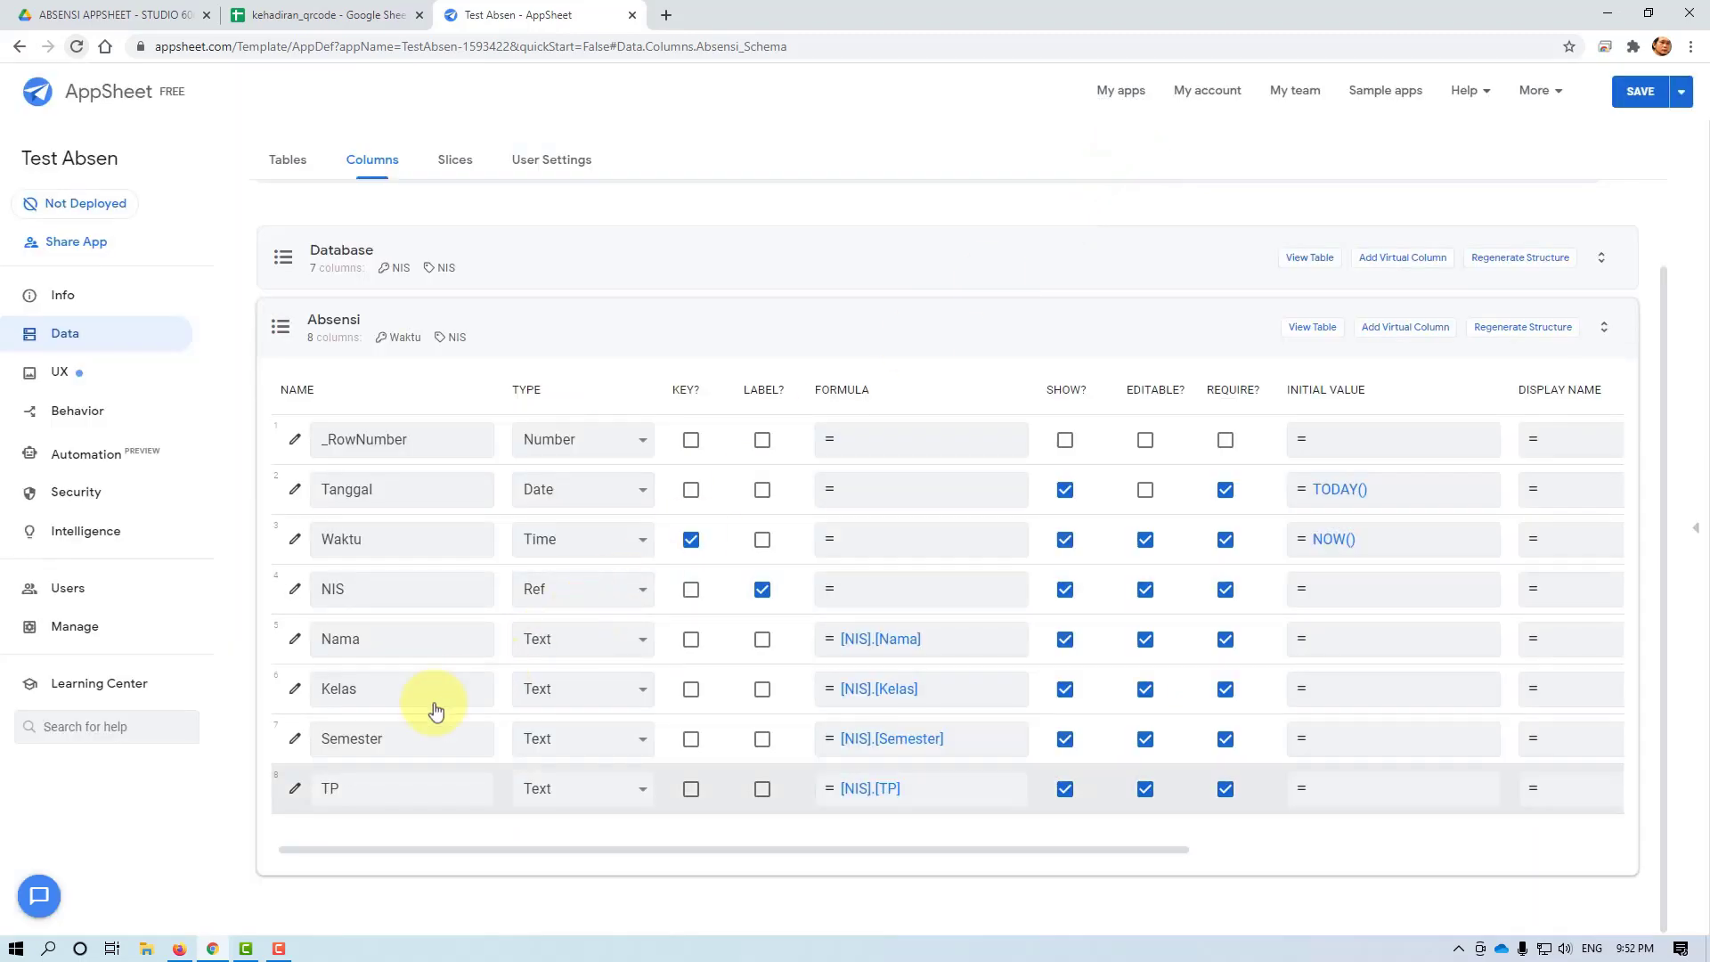
Review the TP column's app formula and the Other expression examples in the Expression Assistant, then close the column settings without changes
left_click(295, 790)
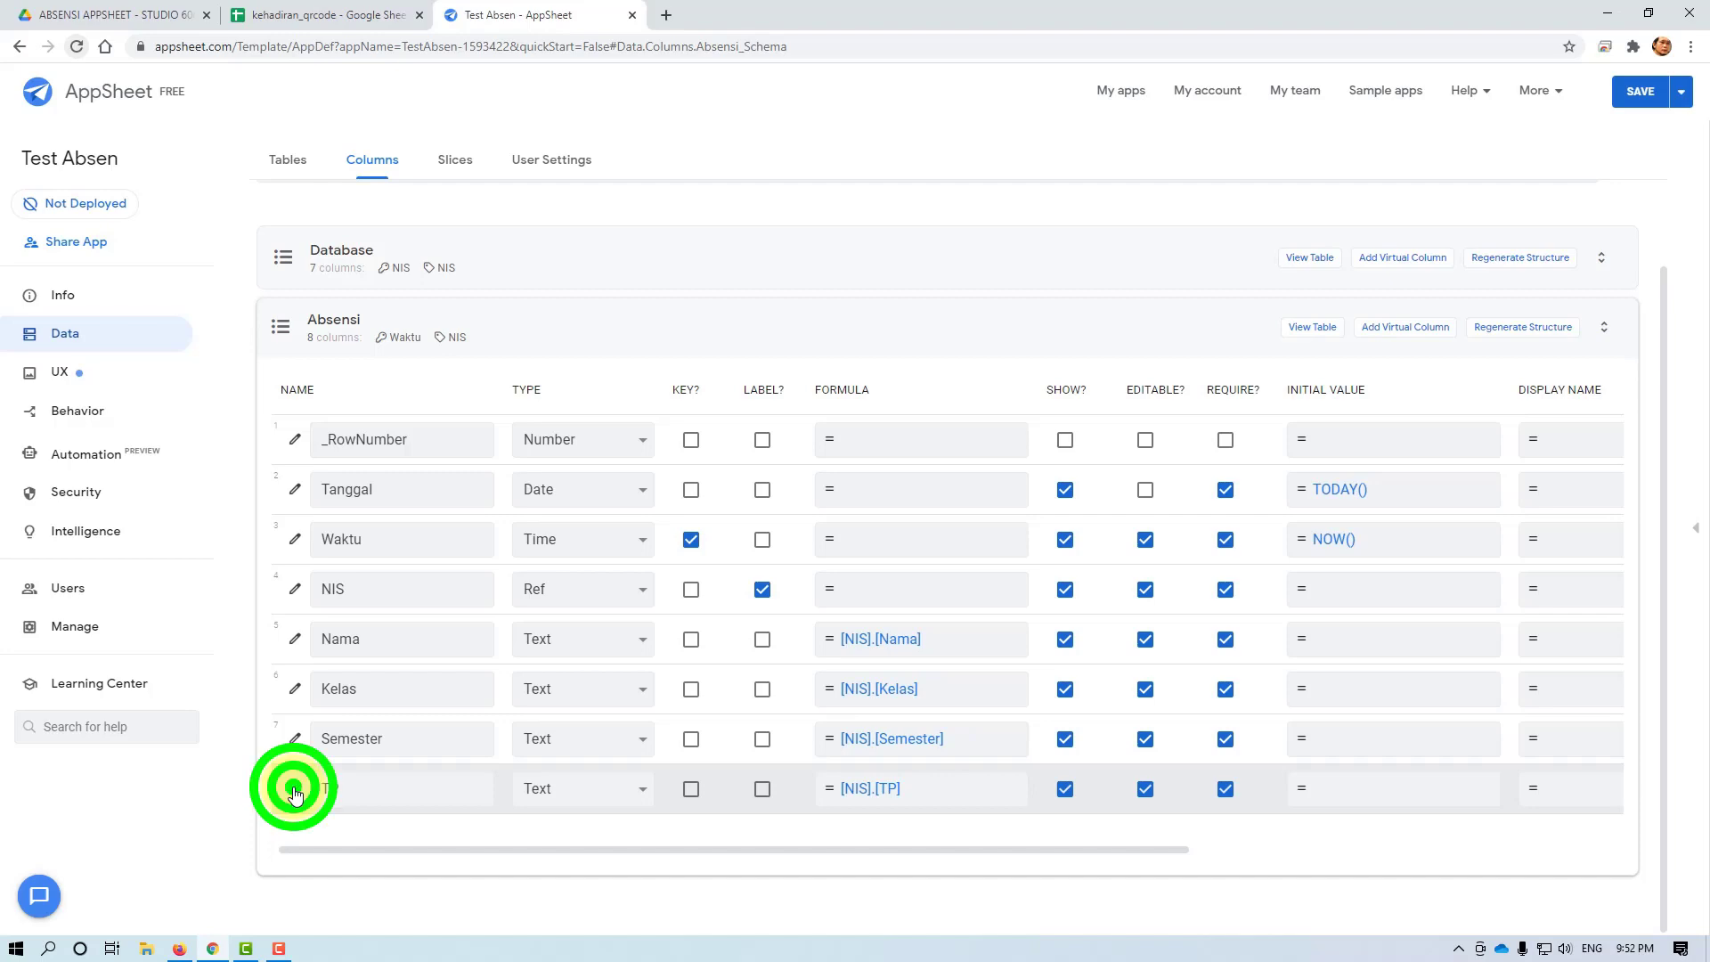
left_click(656, 703)
left_click(884, 437)
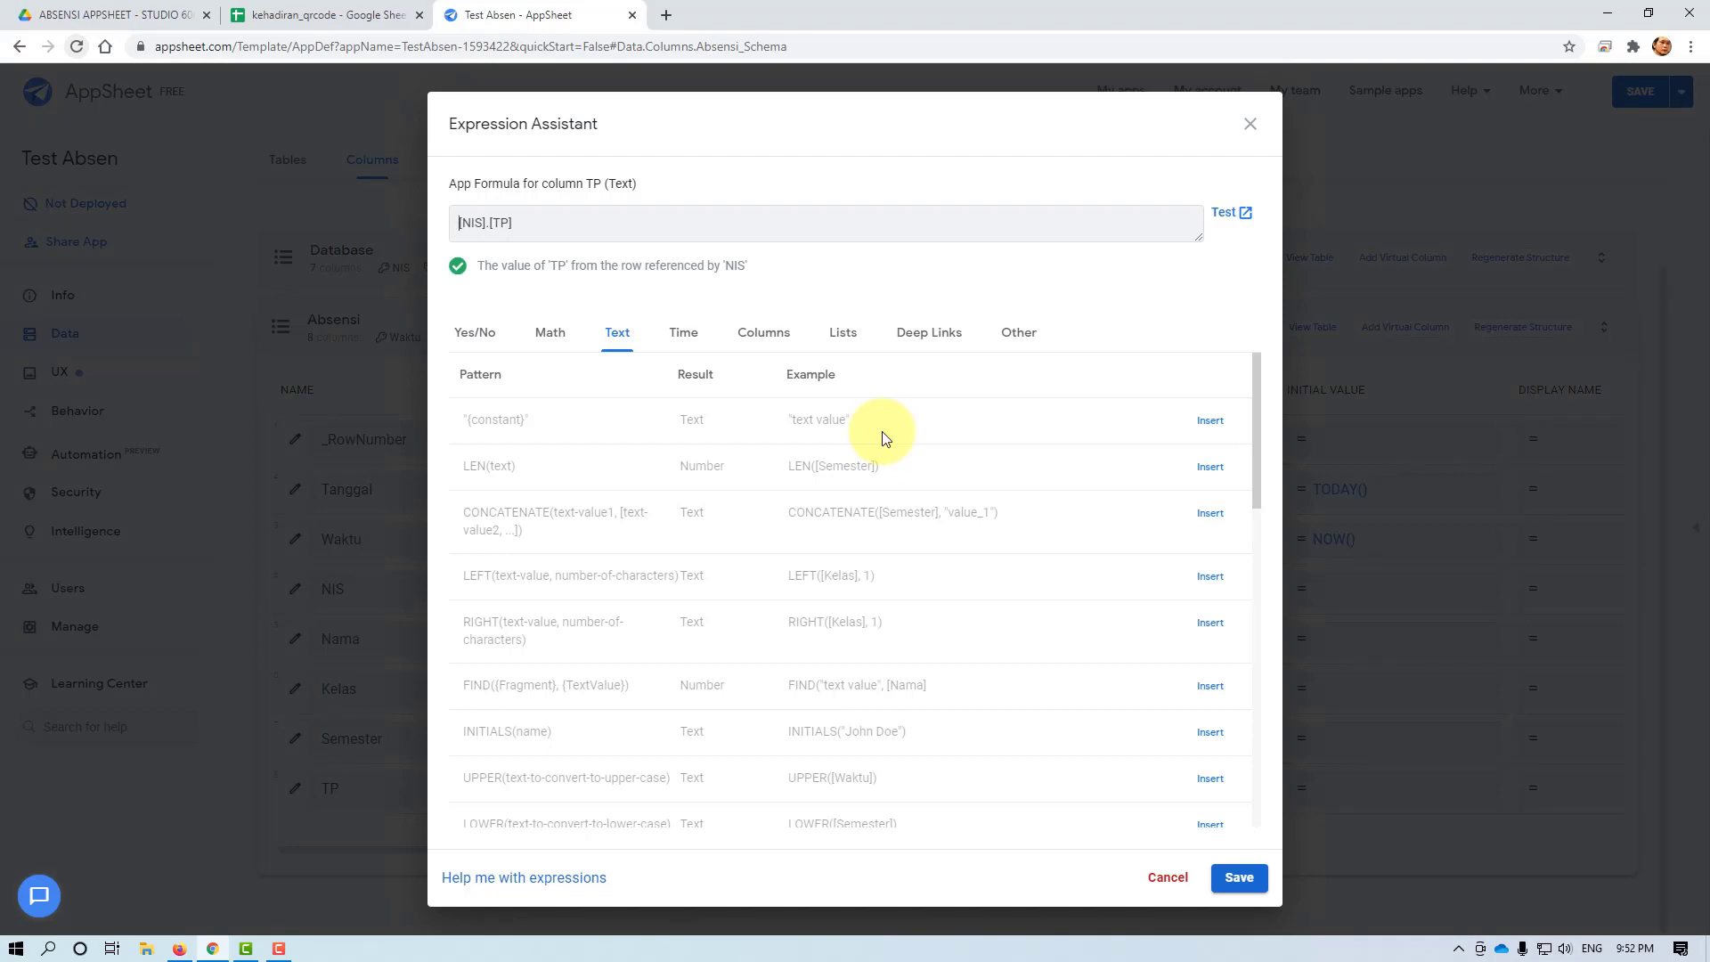
scroll(962, 556, "down", 3)
scroll(962, 556, "up", 3)
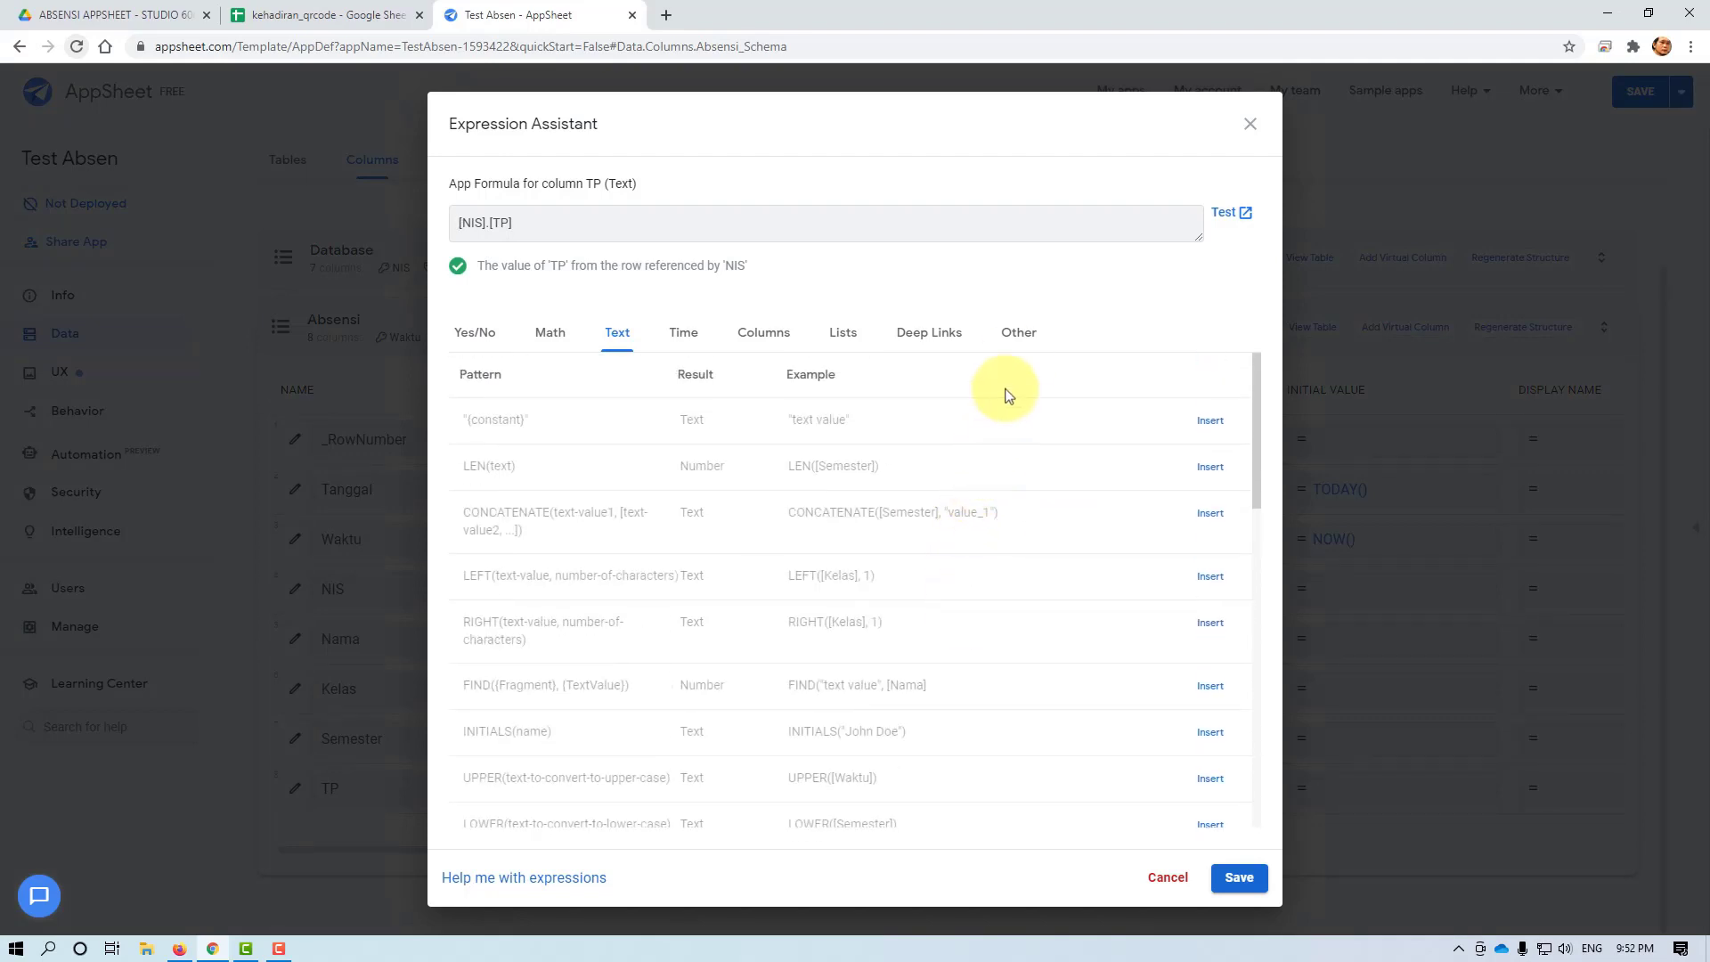
left_click(1019, 334)
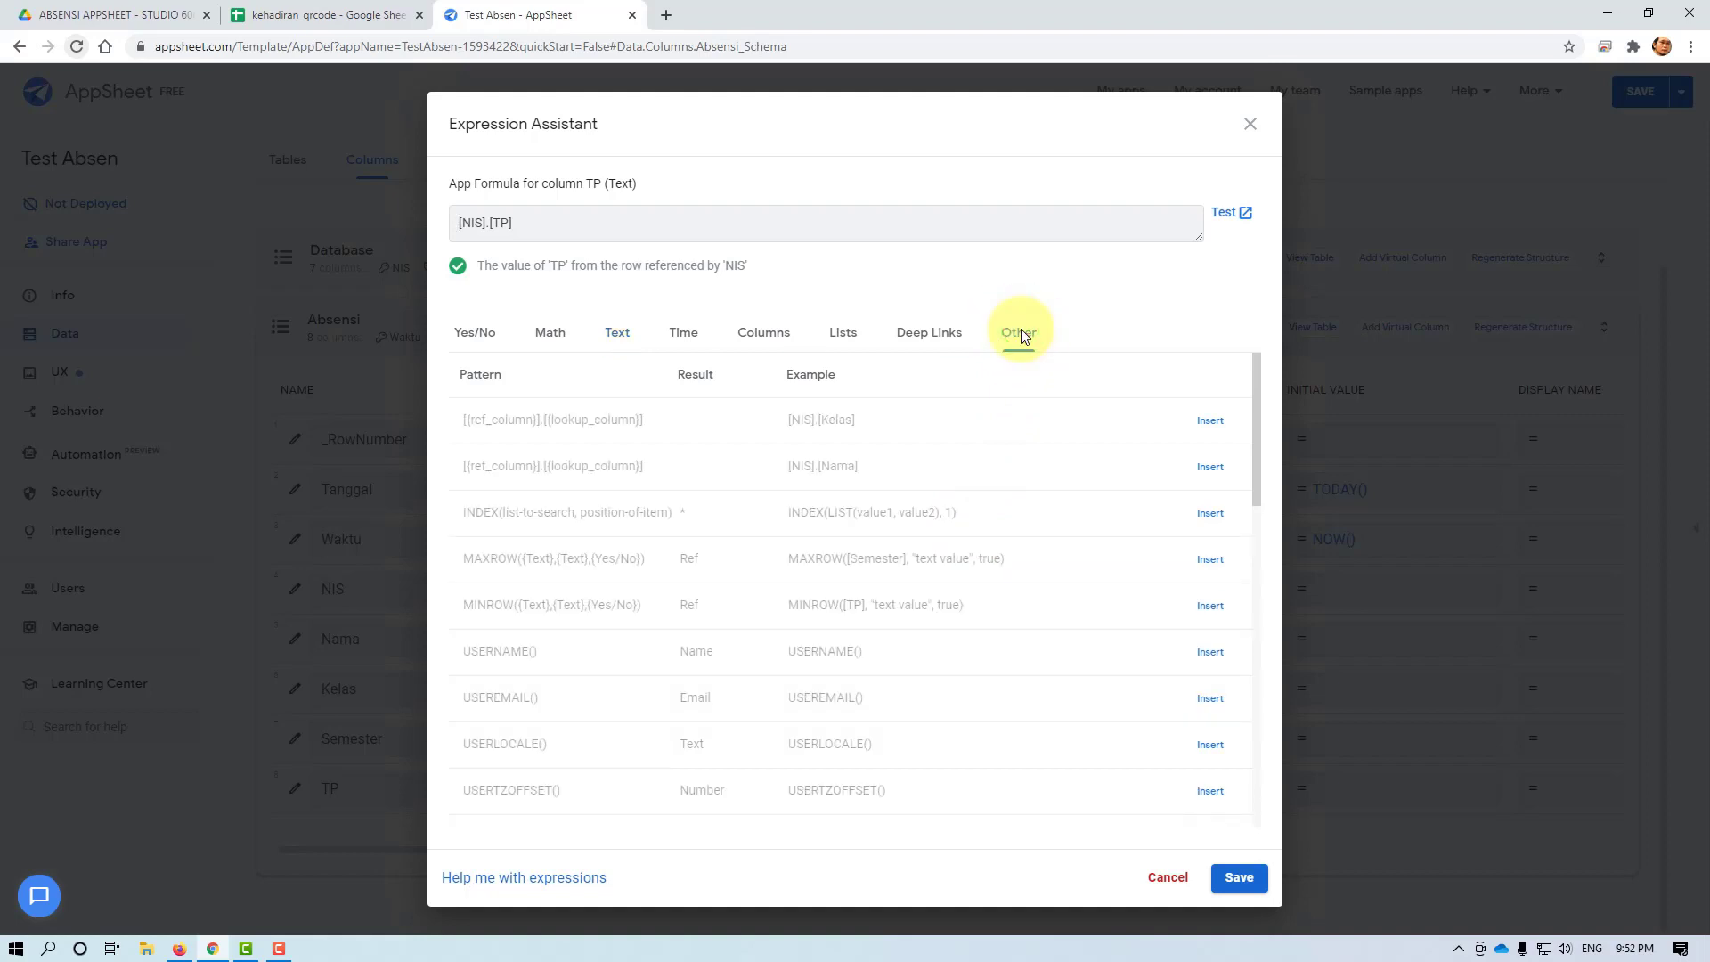
double_click(503, 222)
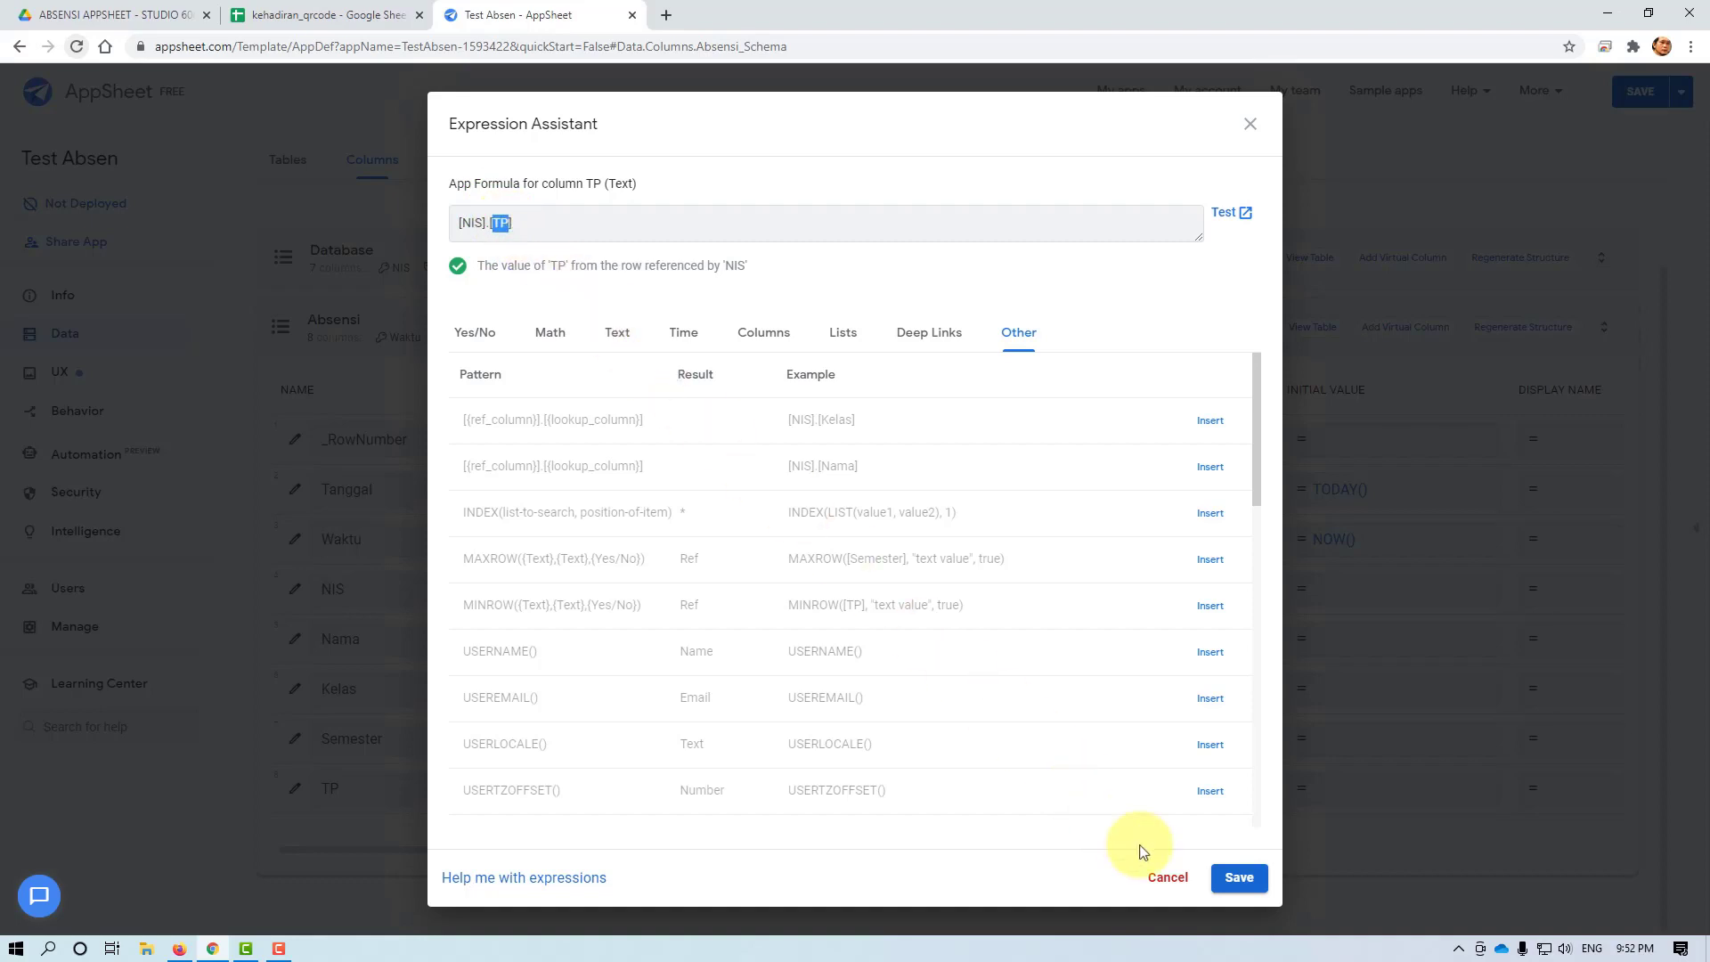
left_click(1172, 880)
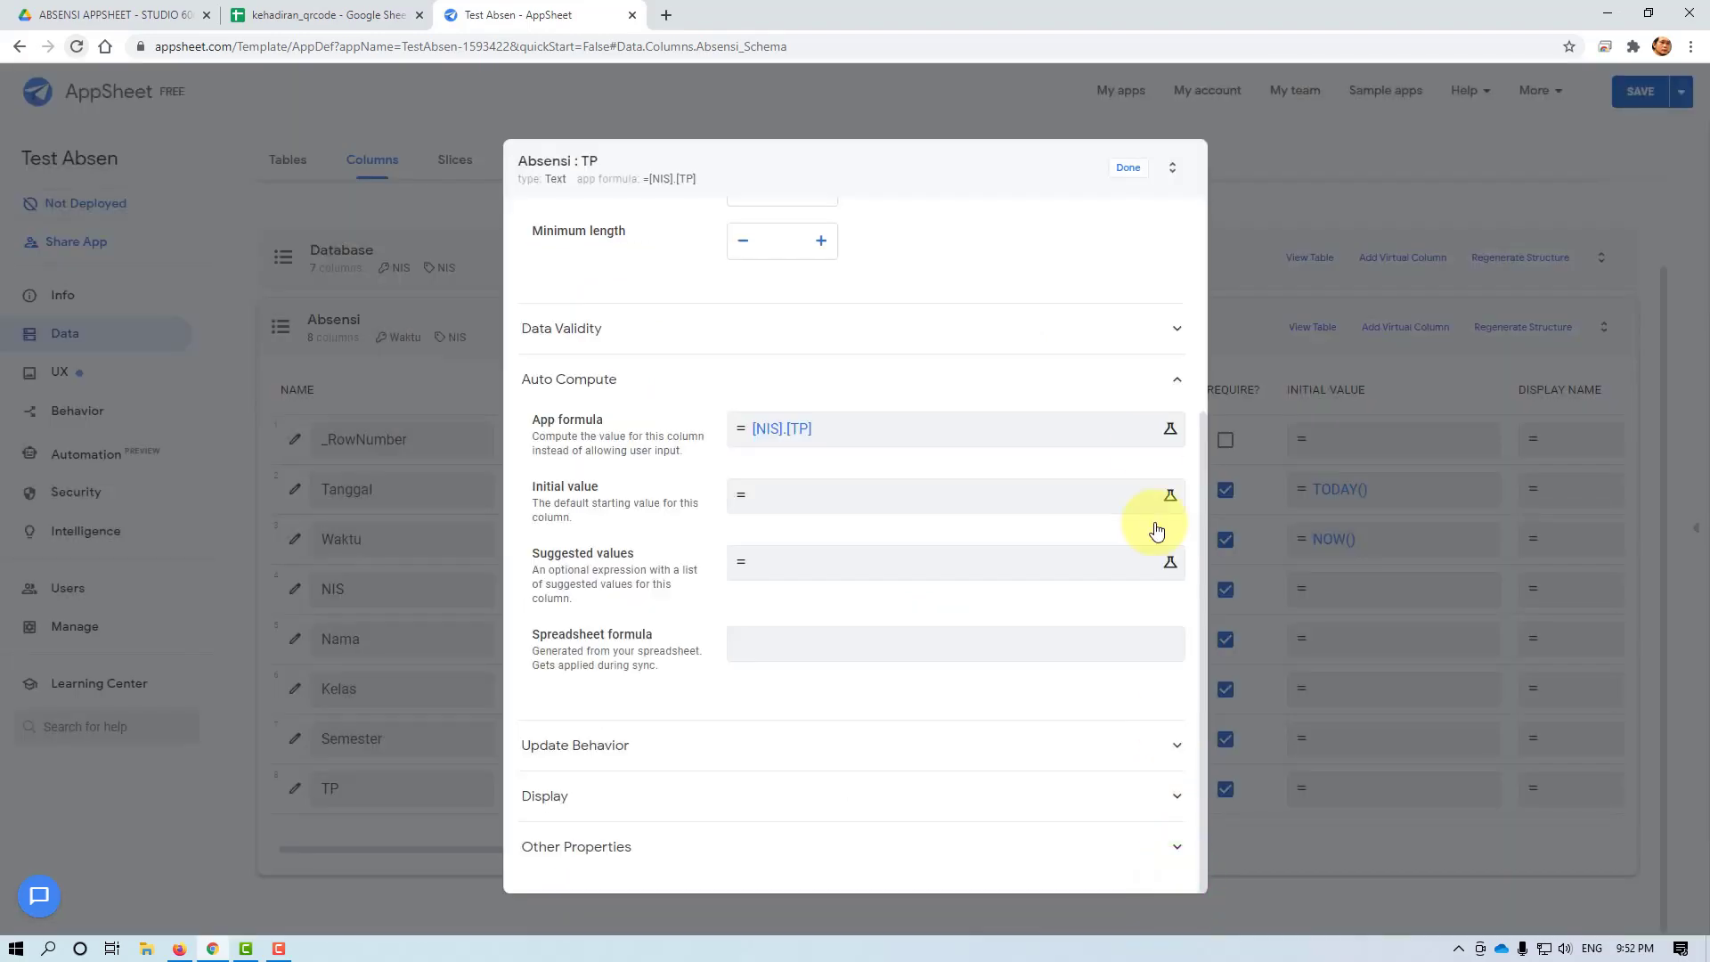
left_click(1132, 166)
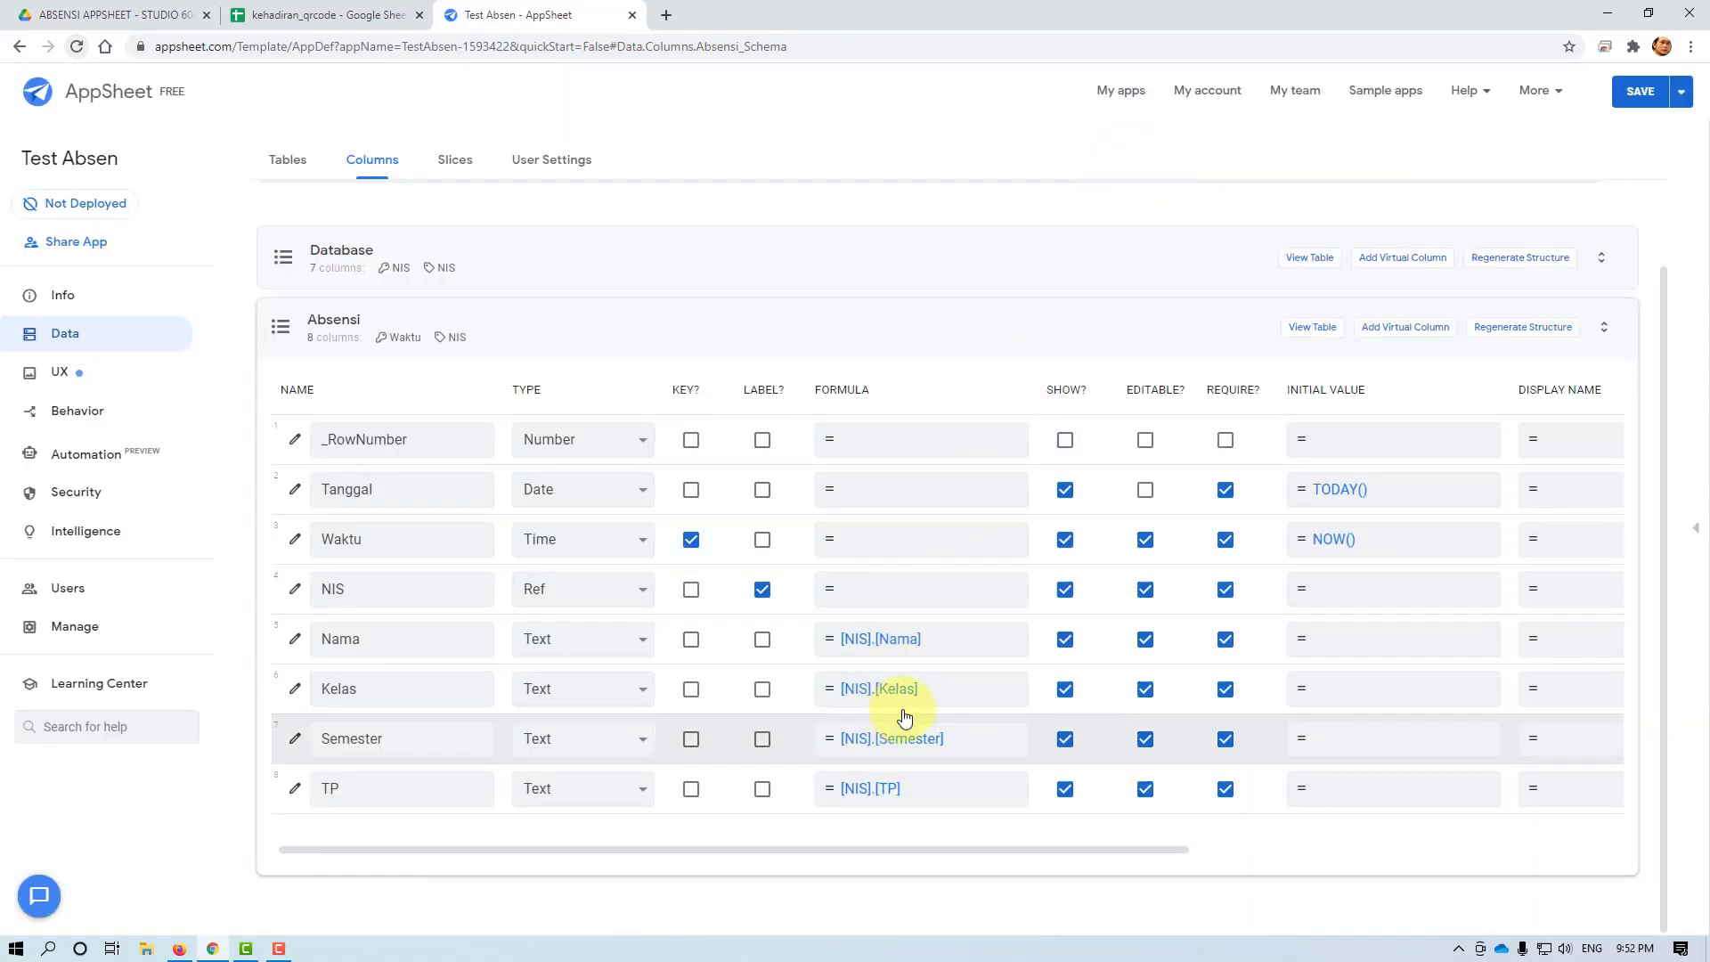
Check the NIS column's app formula without changing it and look over the Absensi table's remaining column settings
left_click(946, 597)
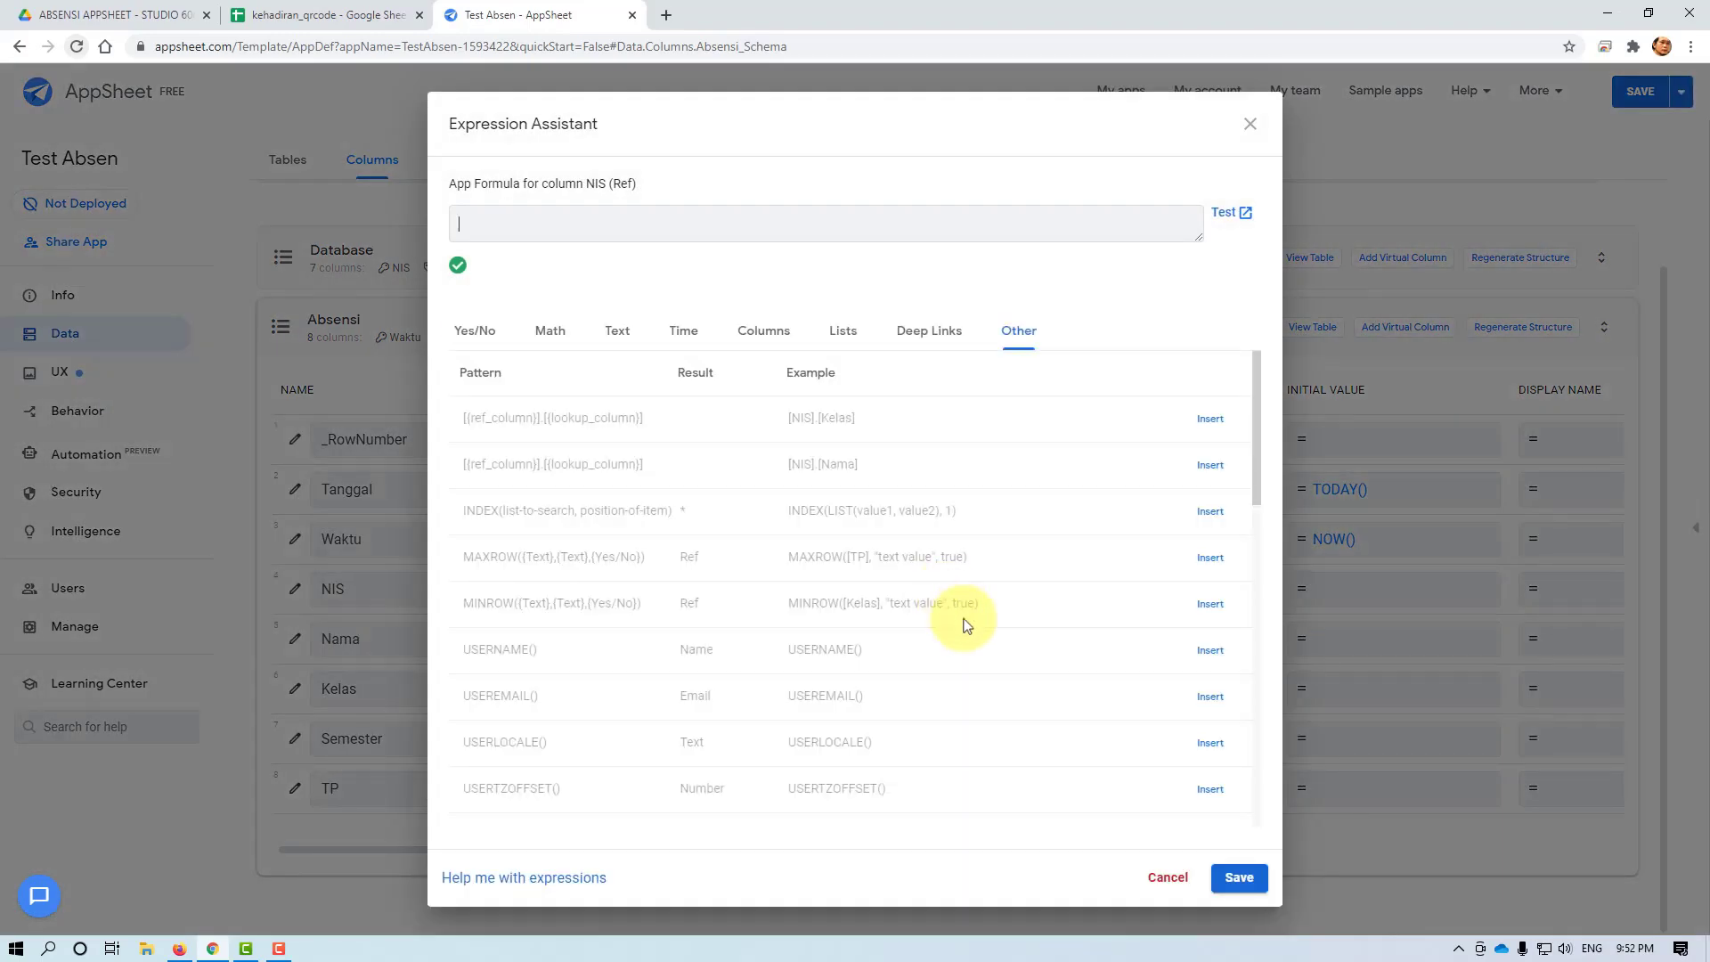
left_click(1165, 878)
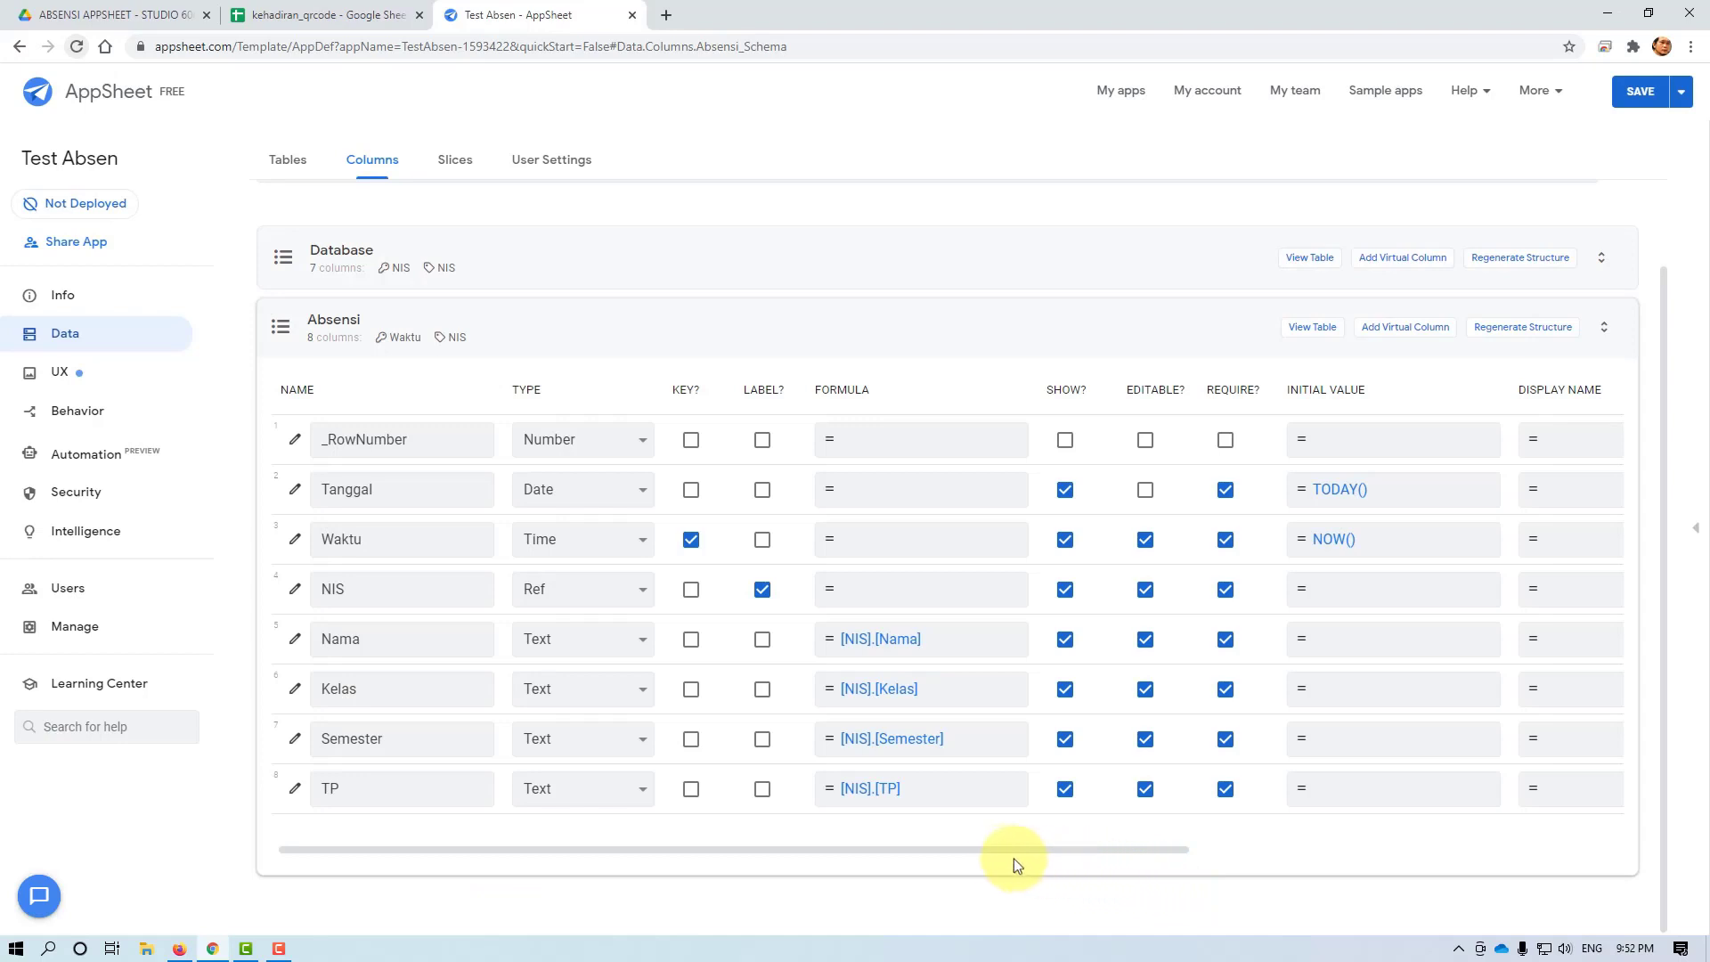
left_click_drag(969, 853, 1135, 866)
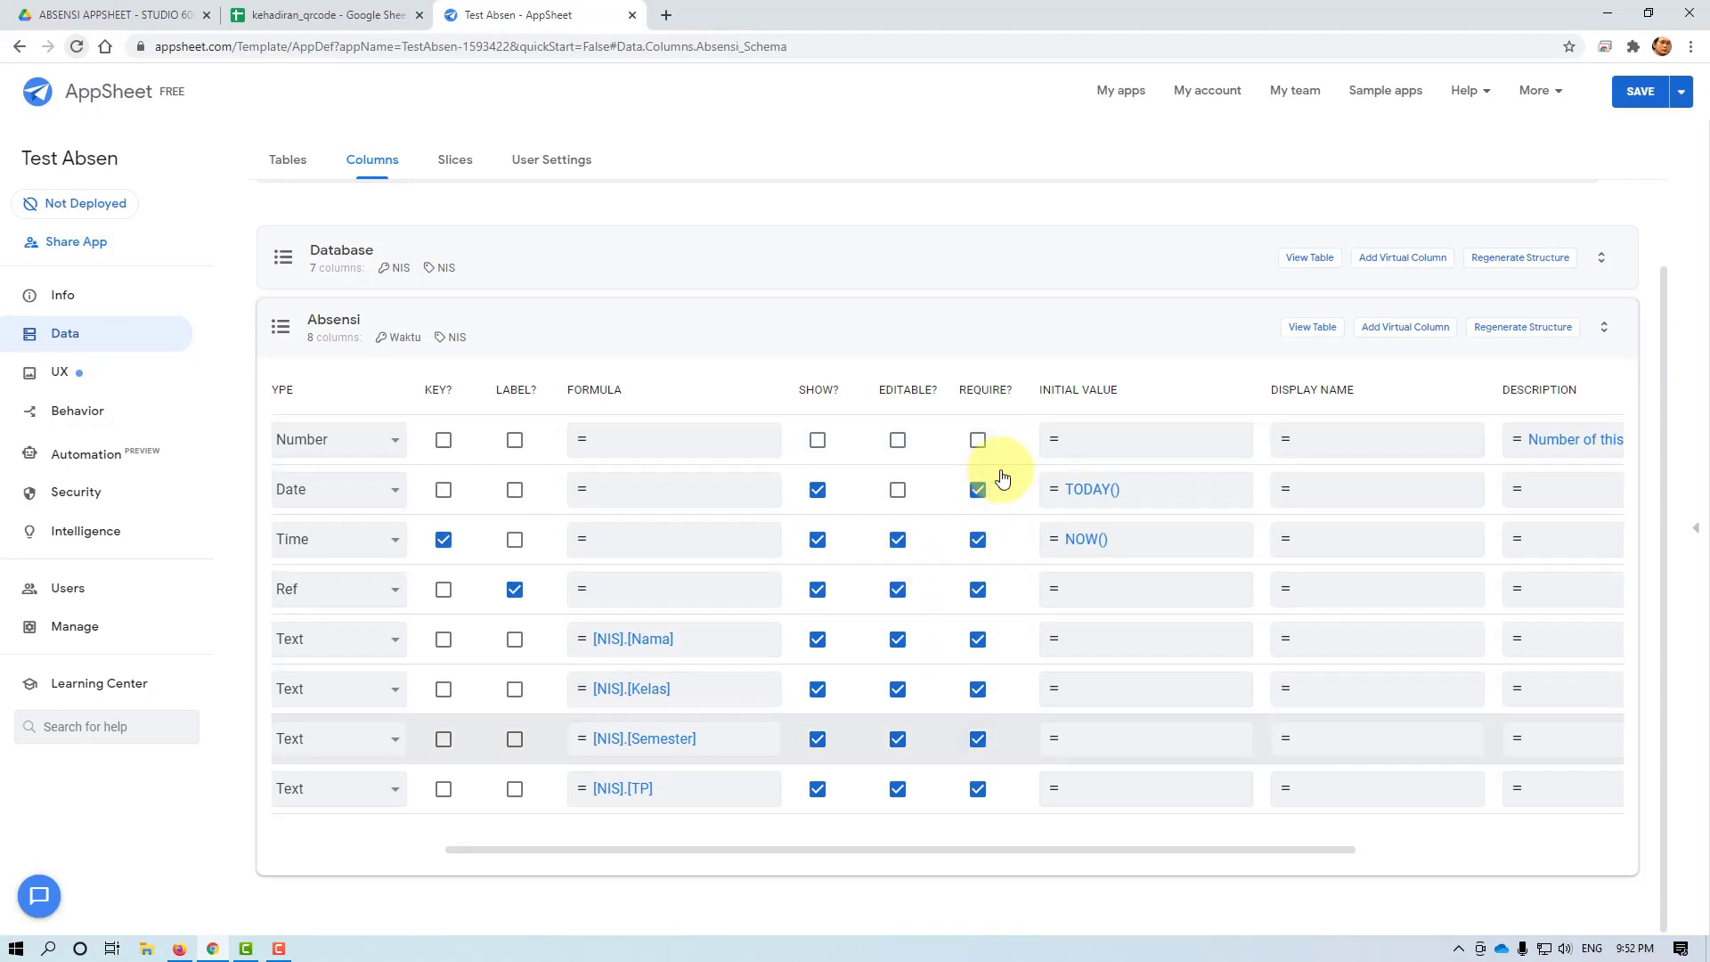
left_click_drag(971, 850, 726, 853)
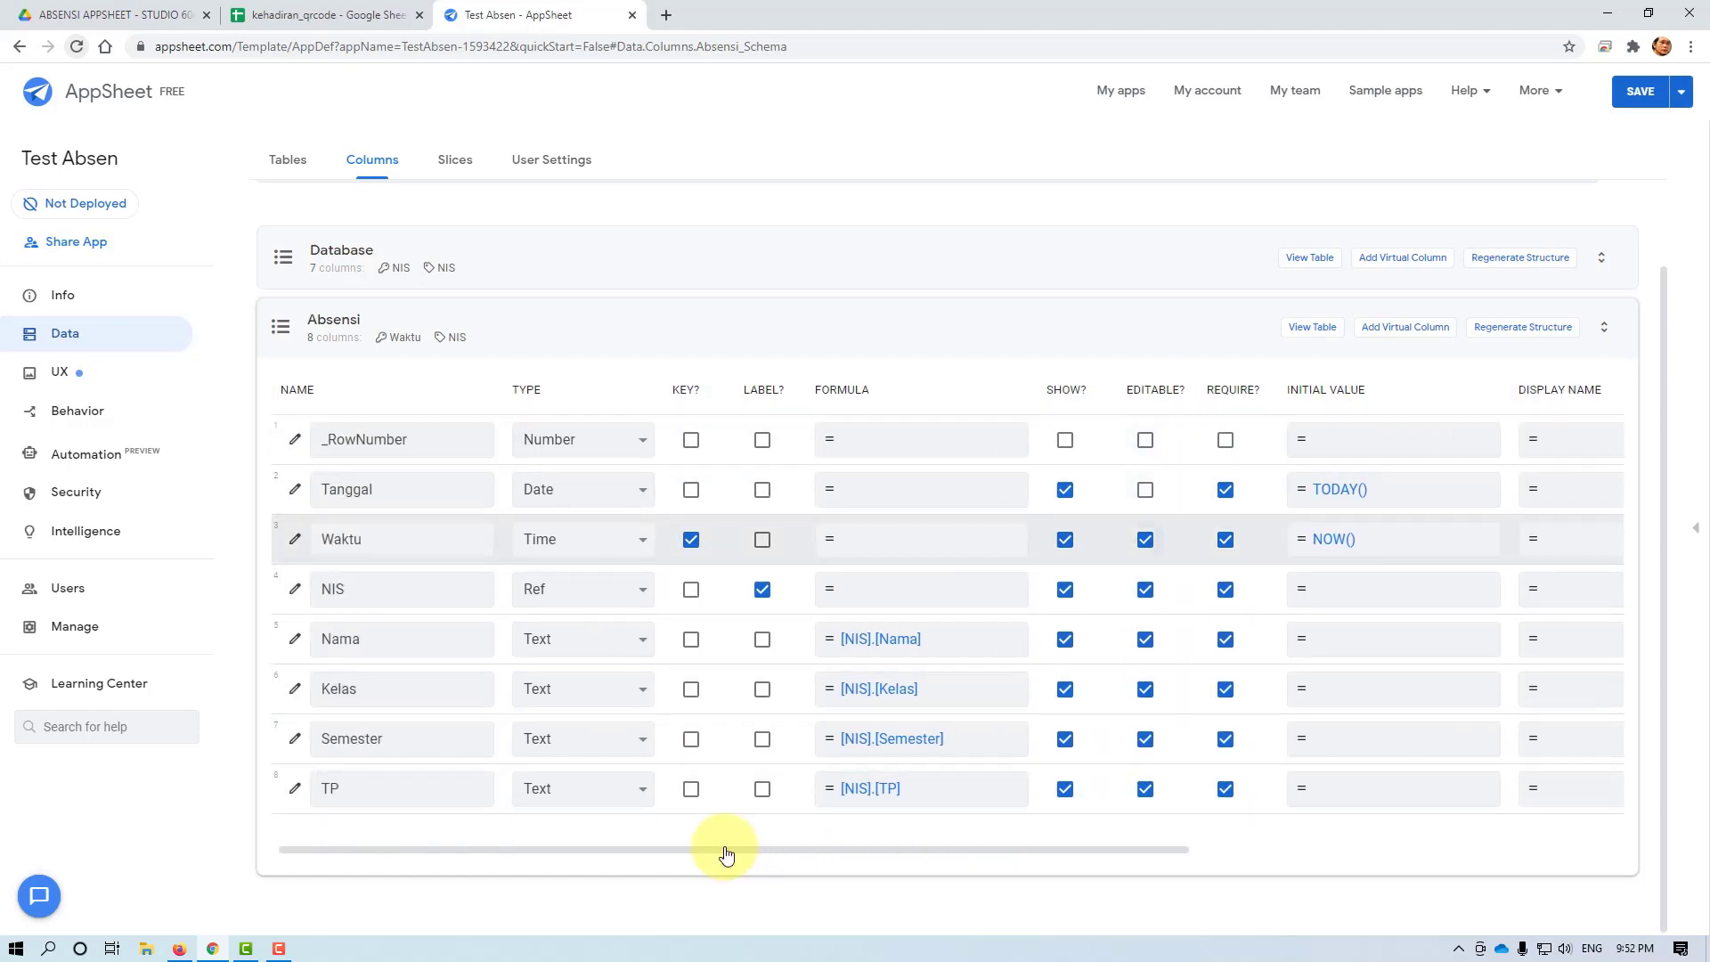
left_click_drag(1089, 852, 1131, 848)
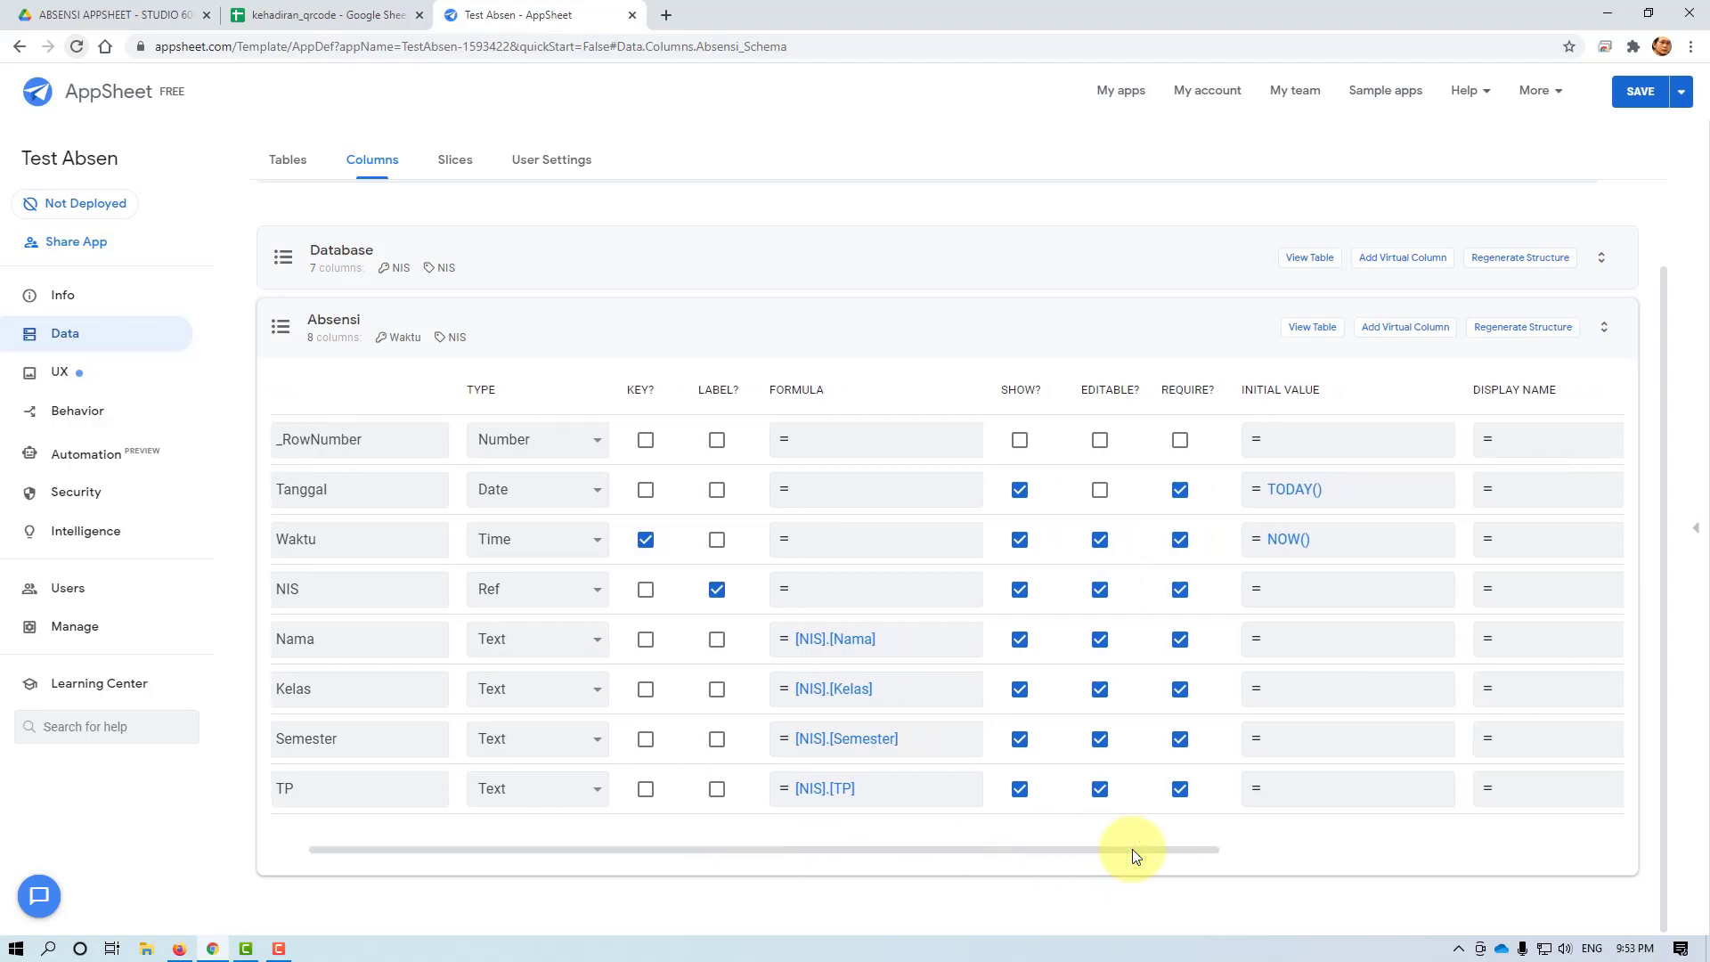
Show the app preview, open a new Absensi form, and test whether the Tanggal field can be edited
left_click(1694, 528)
left_click(1649, 656)
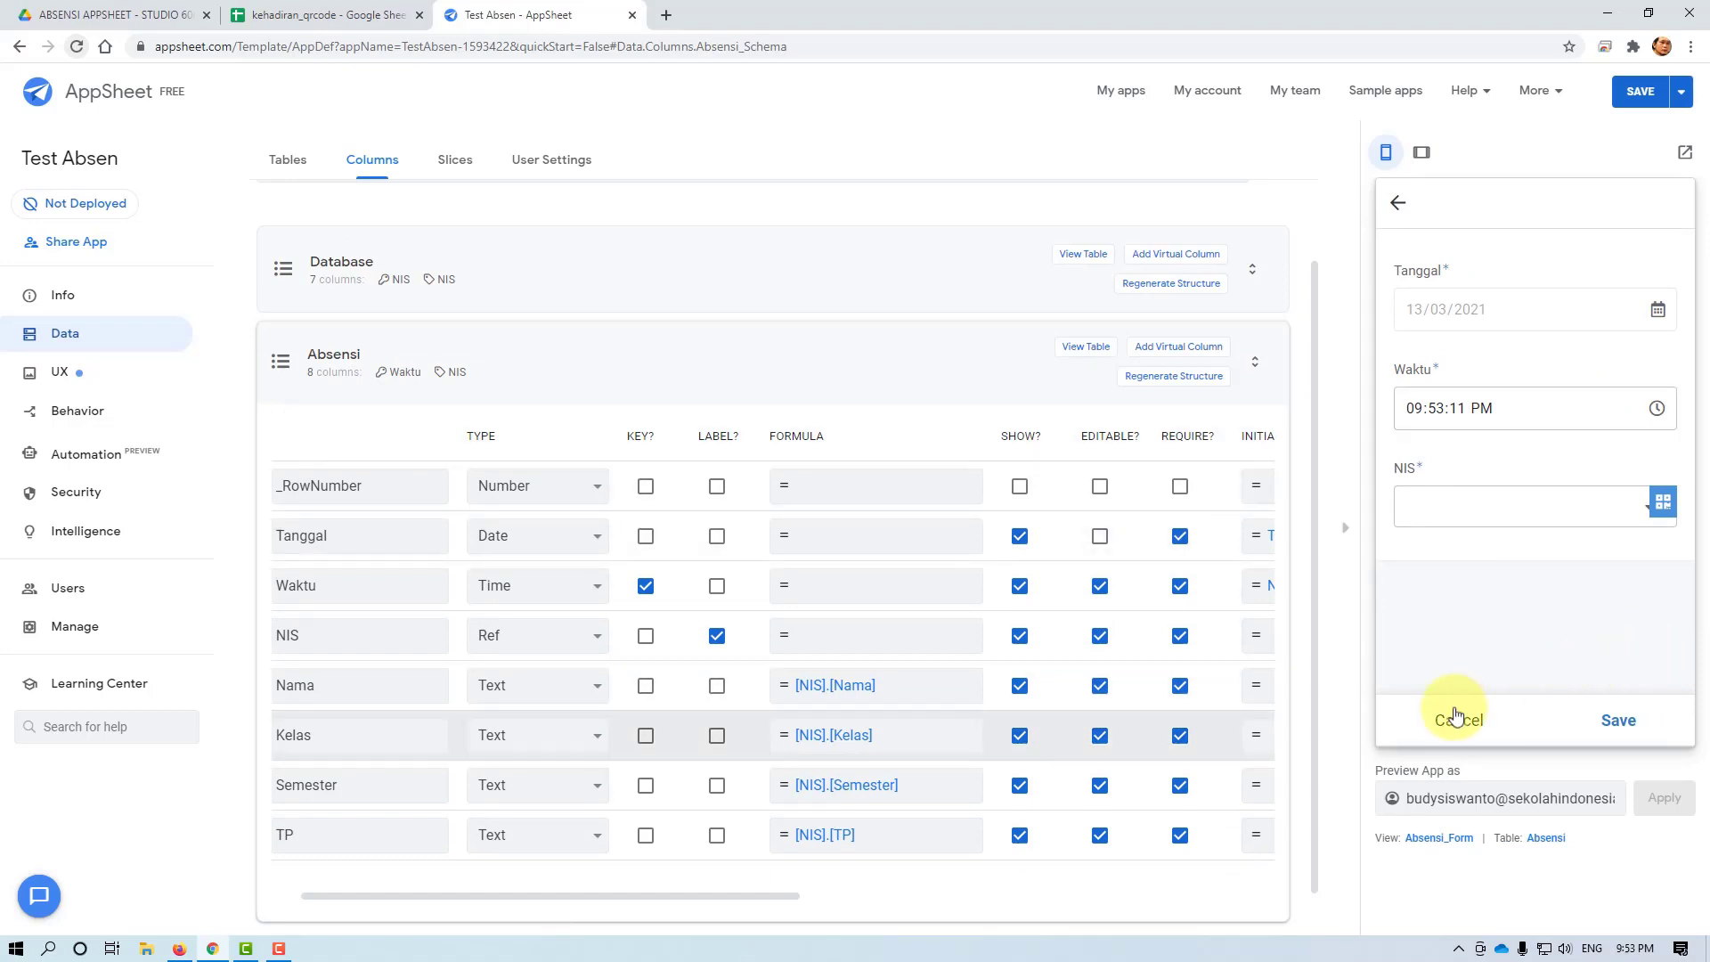
left_click_drag(775, 889, 819, 896)
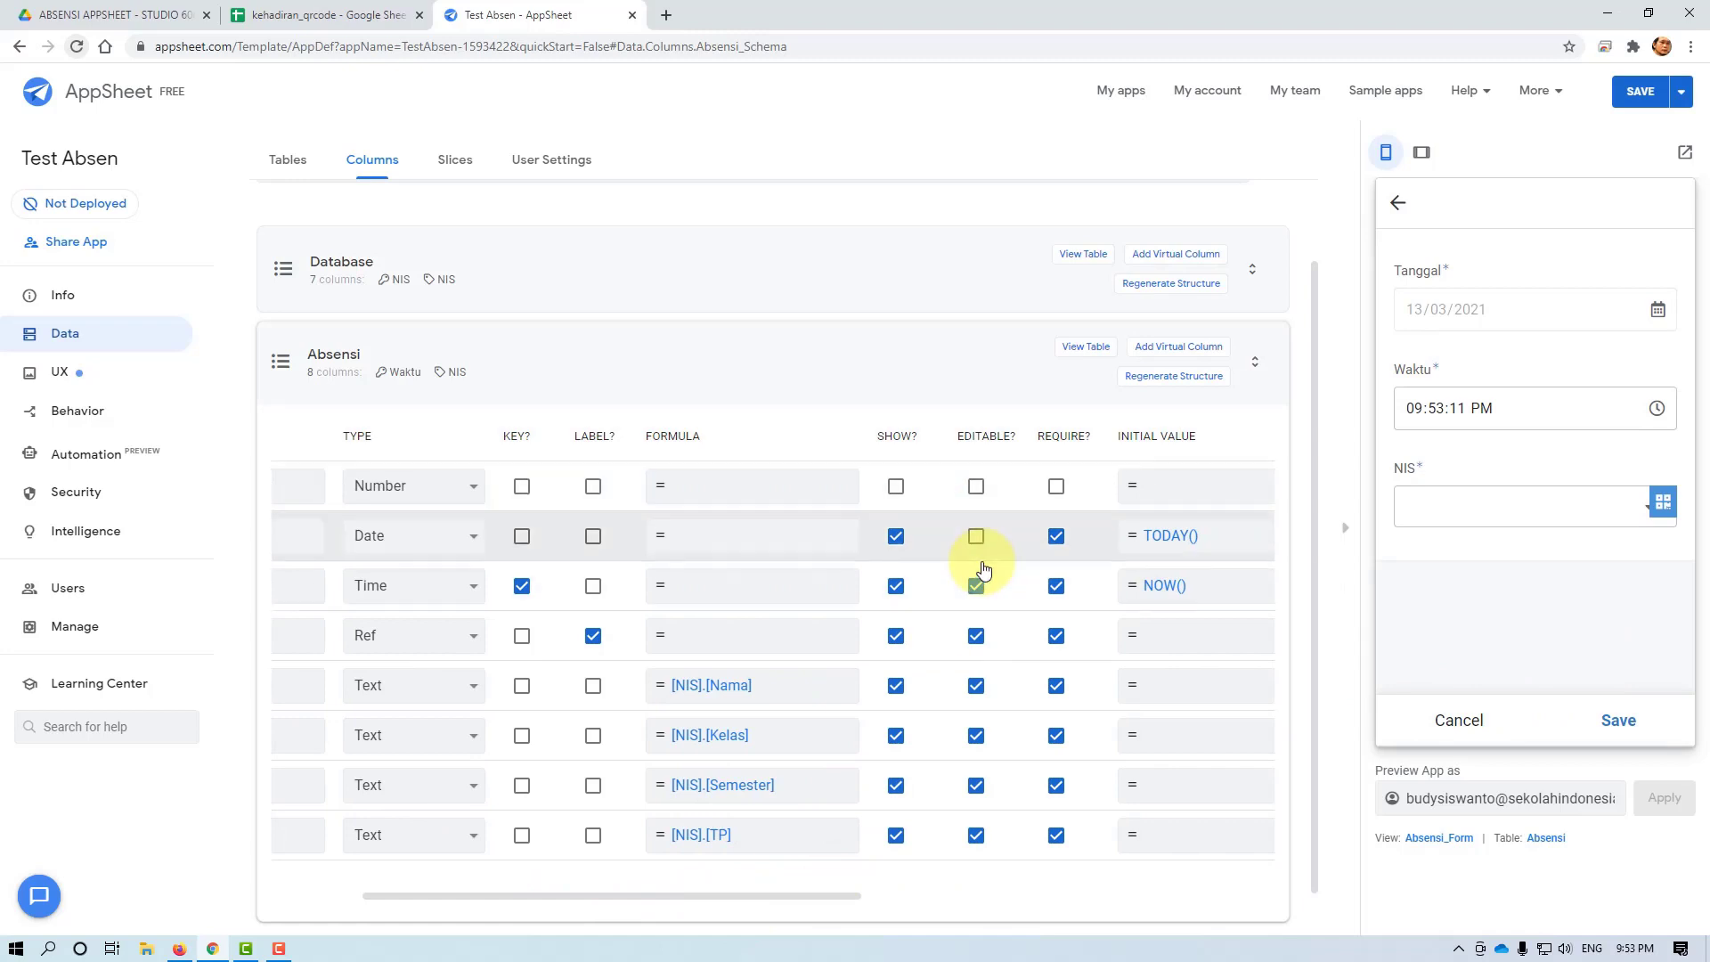
left_click(1481, 316)
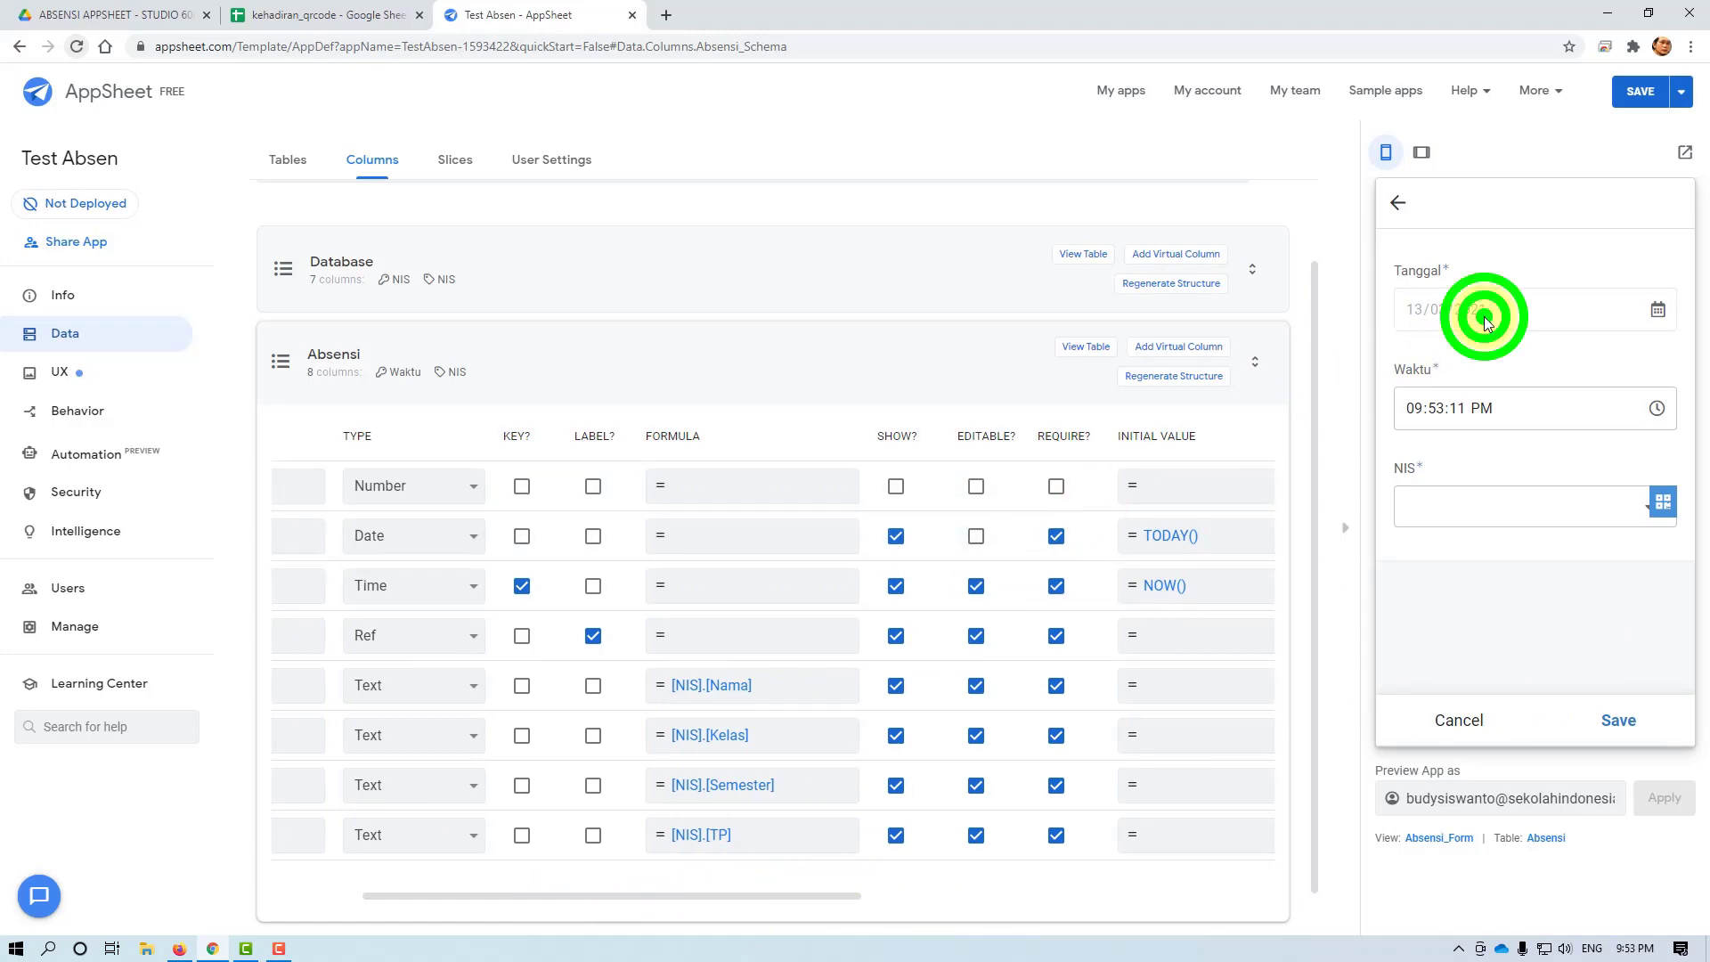
left_click(1518, 321)
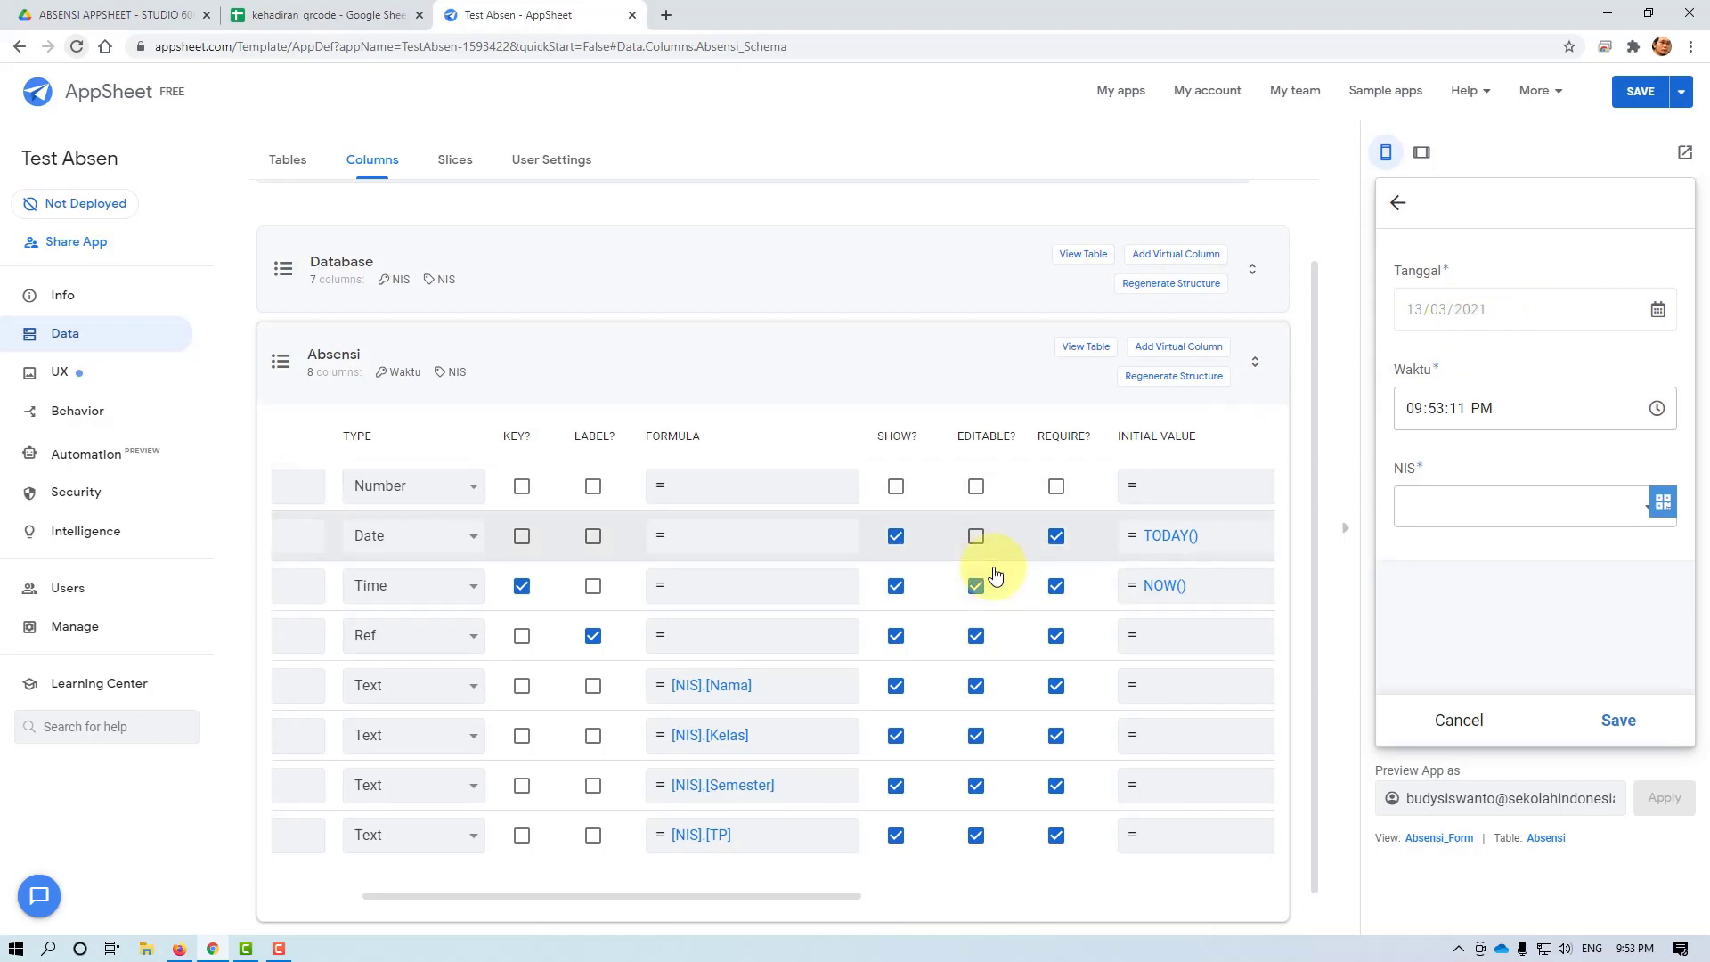
Make the Absensi table's Tanggal column editable and try its date picker in the preview form
left_click(976, 536)
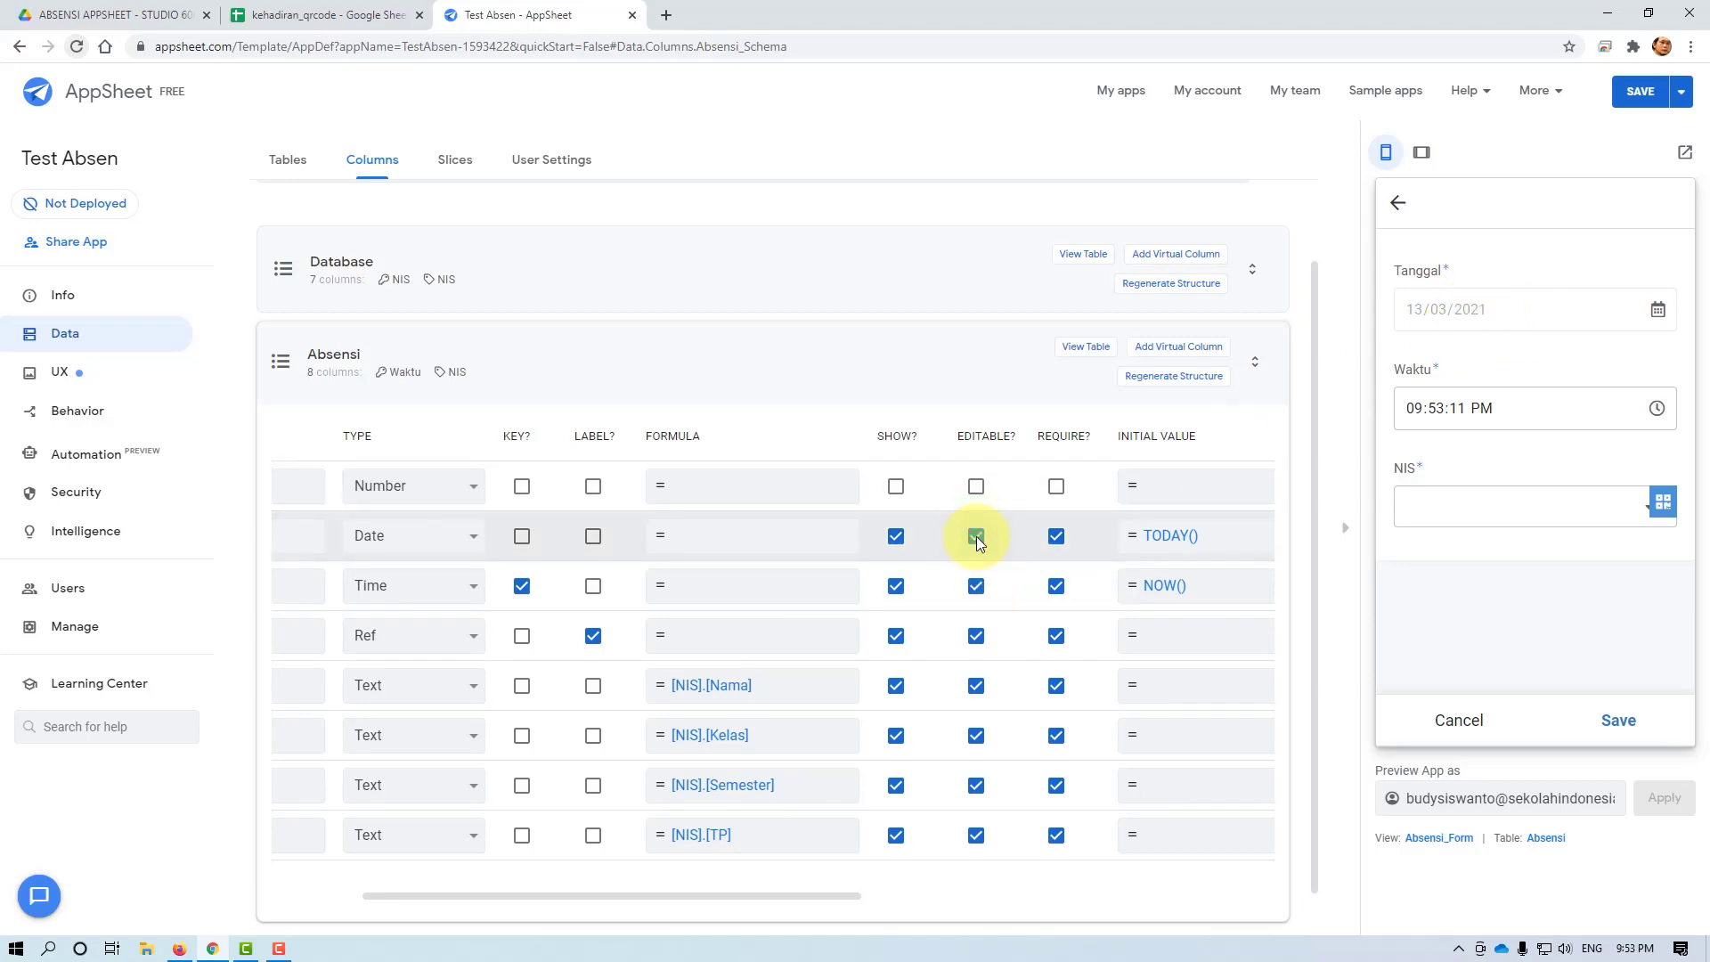
left_click(1658, 312)
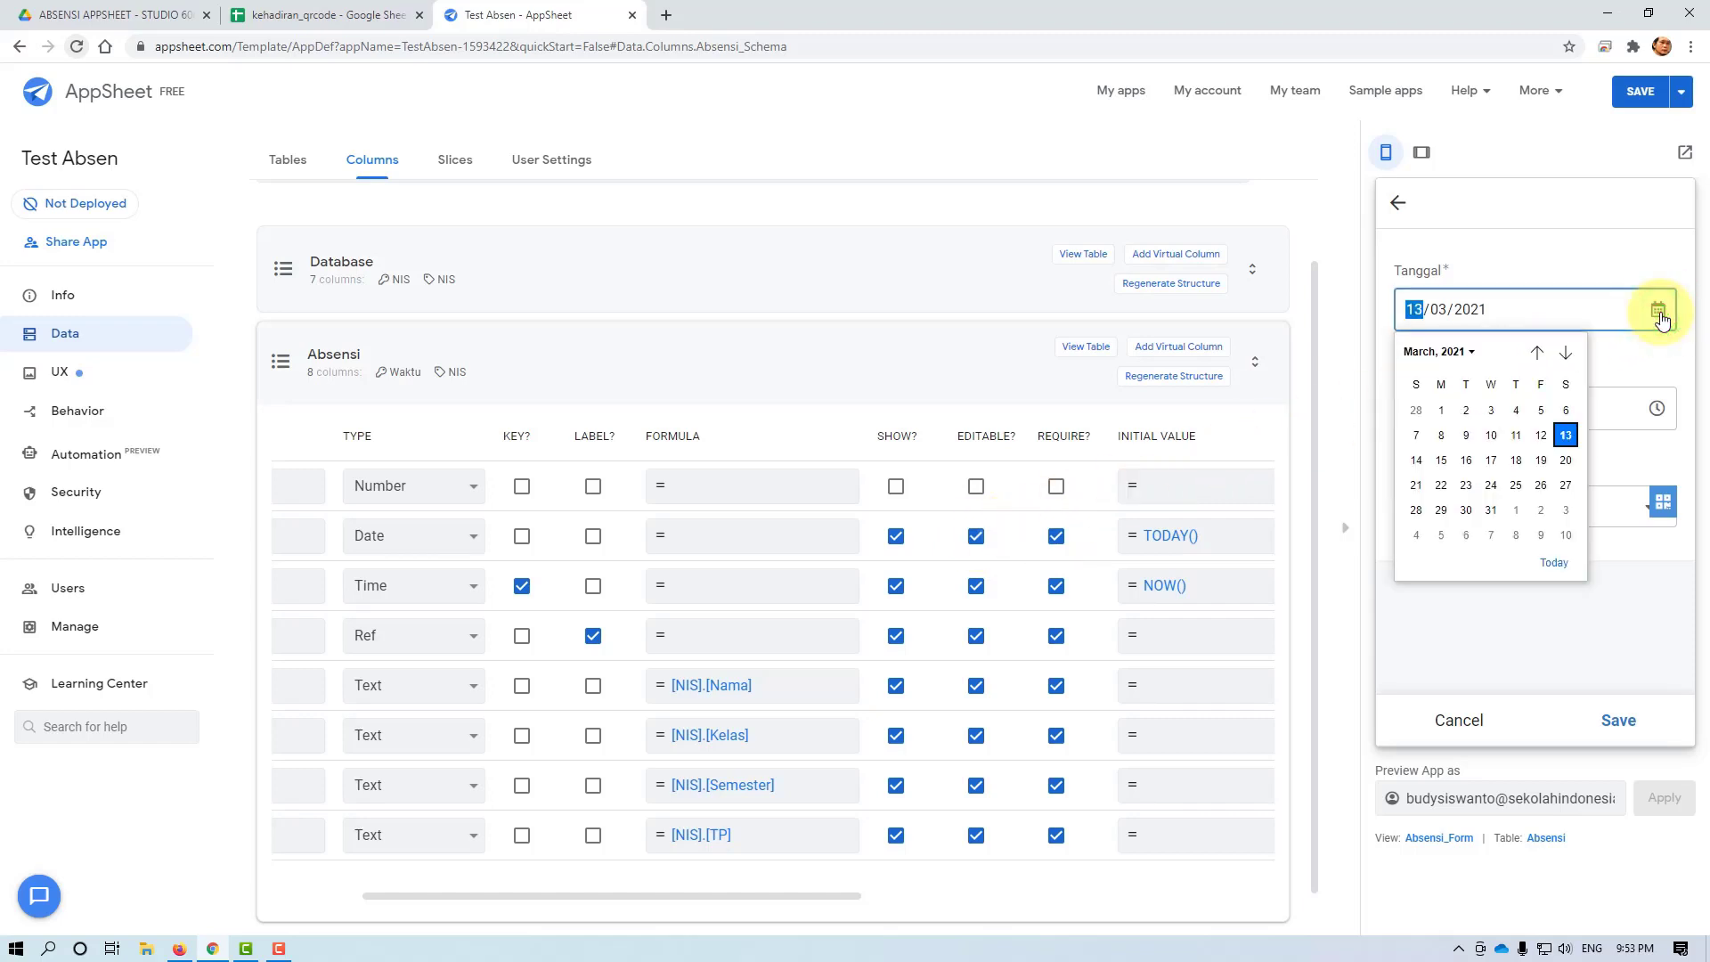
left_click(1644, 258)
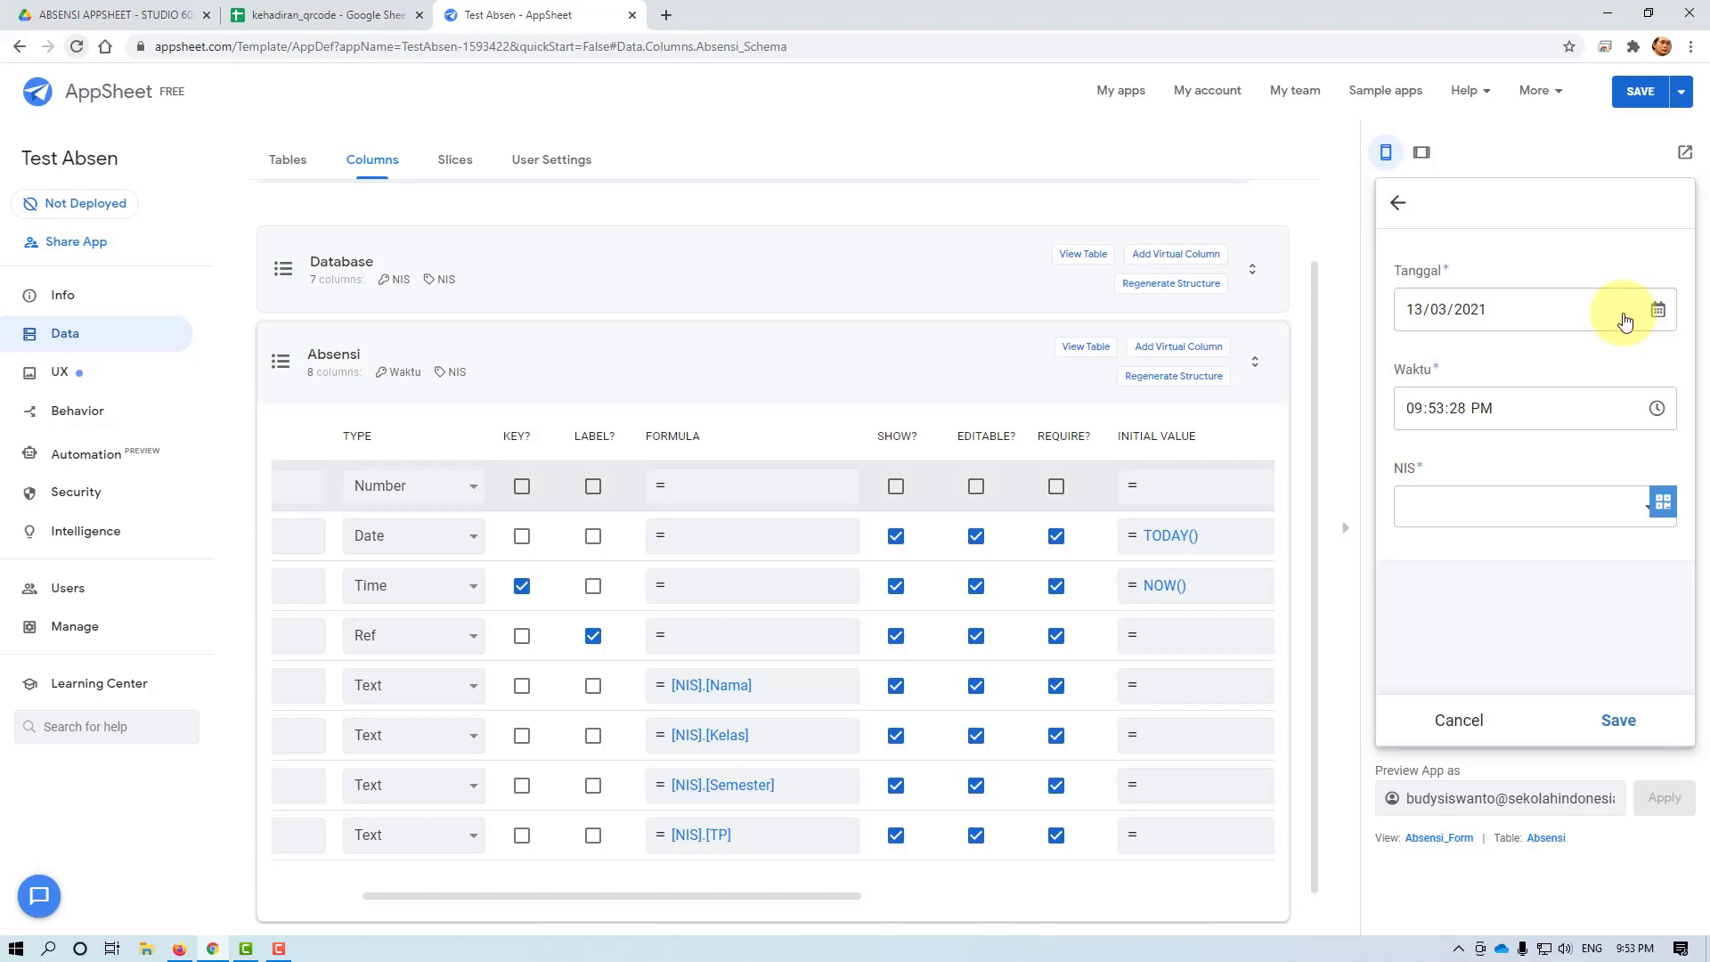
Turn off editing for the Absensi table's Tanggal column and save the app
left_click(976, 538)
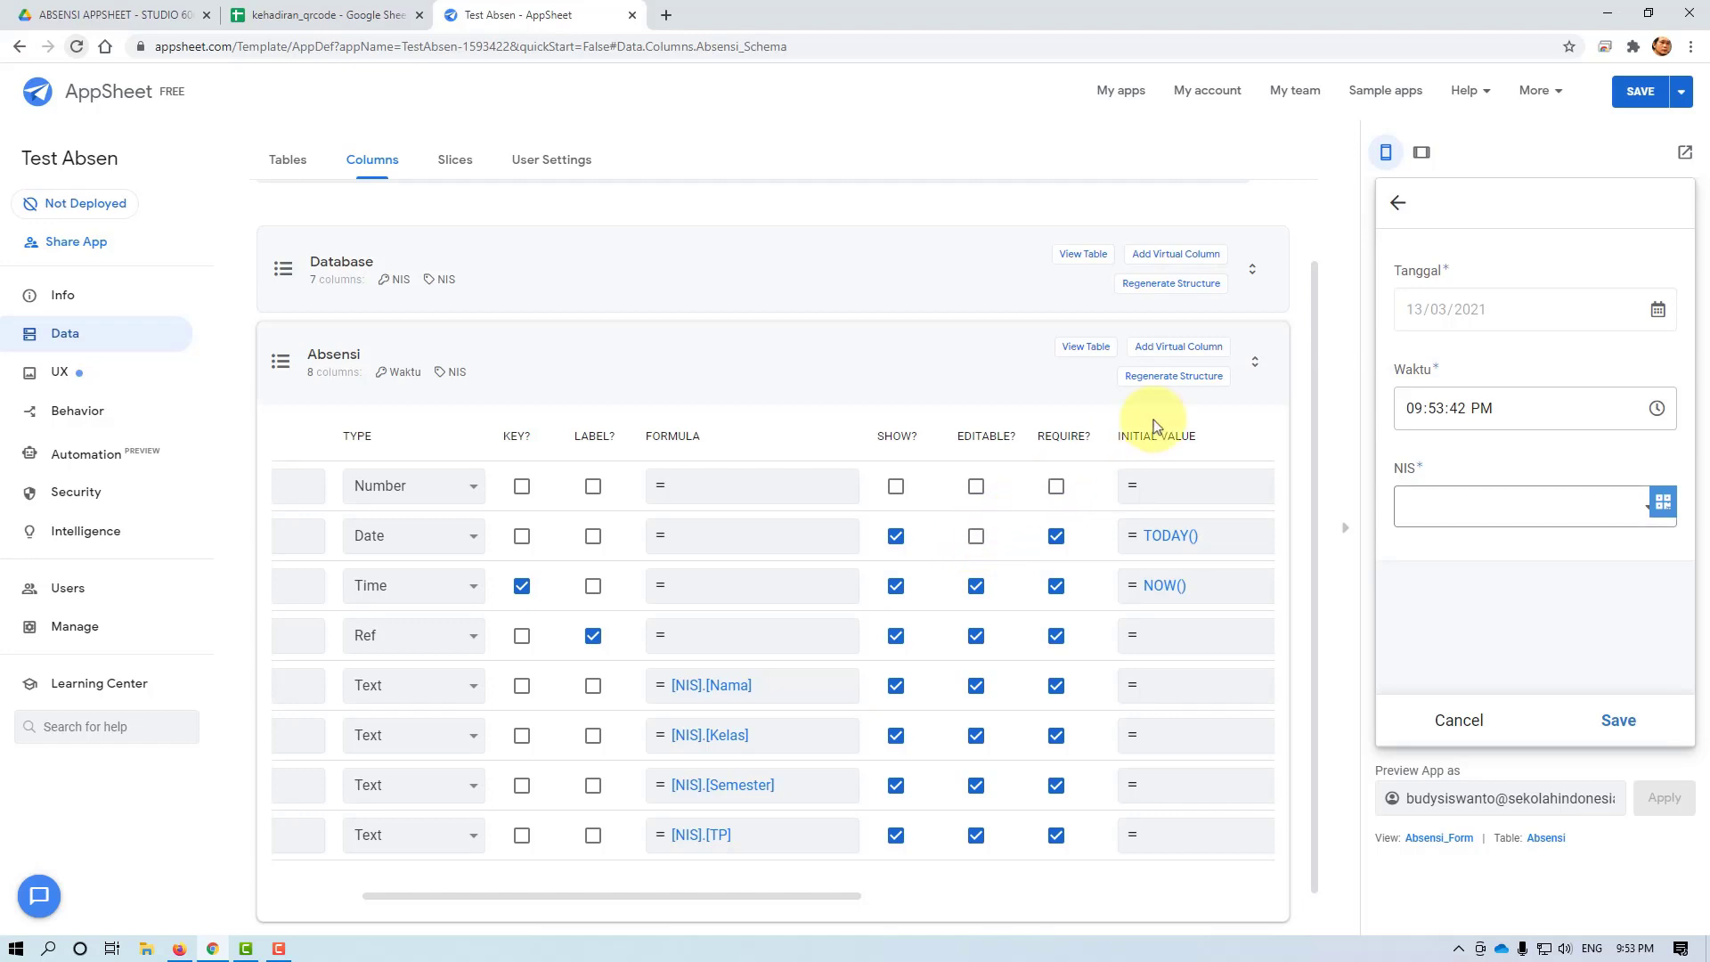
left_click(1639, 89)
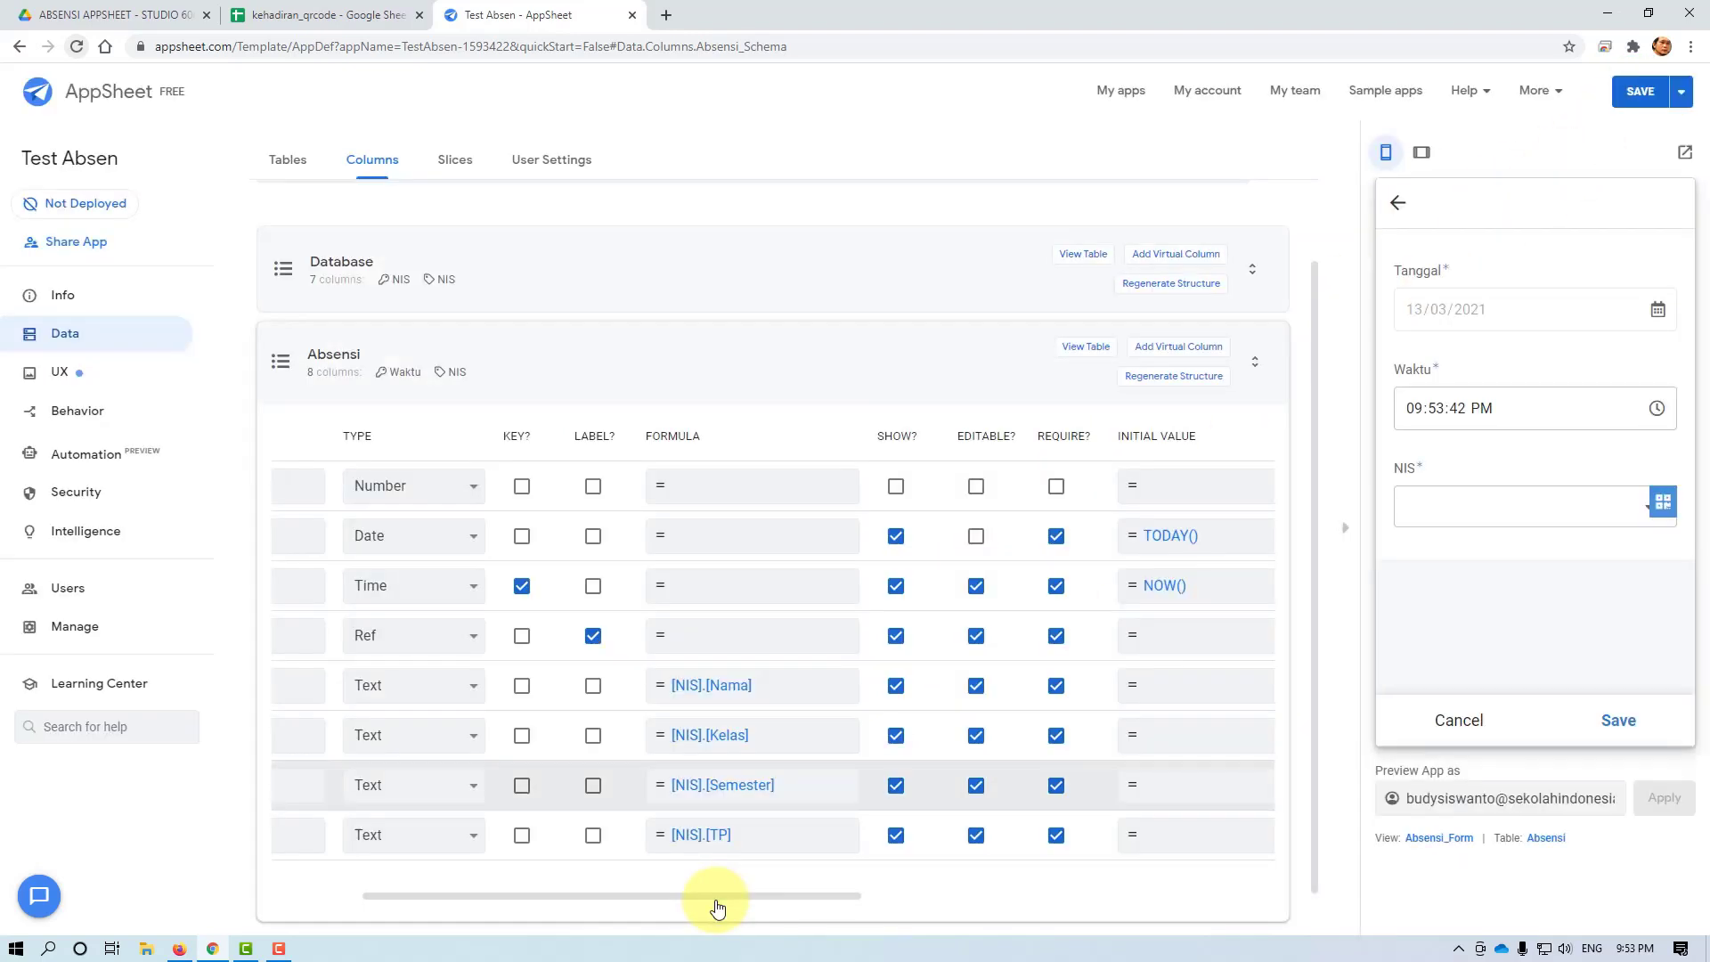
Look over the Absensi table's column settings and inspect the Tanggal column's TODAY() initial value formula without changing it
left_click_drag(816, 894, 1006, 901)
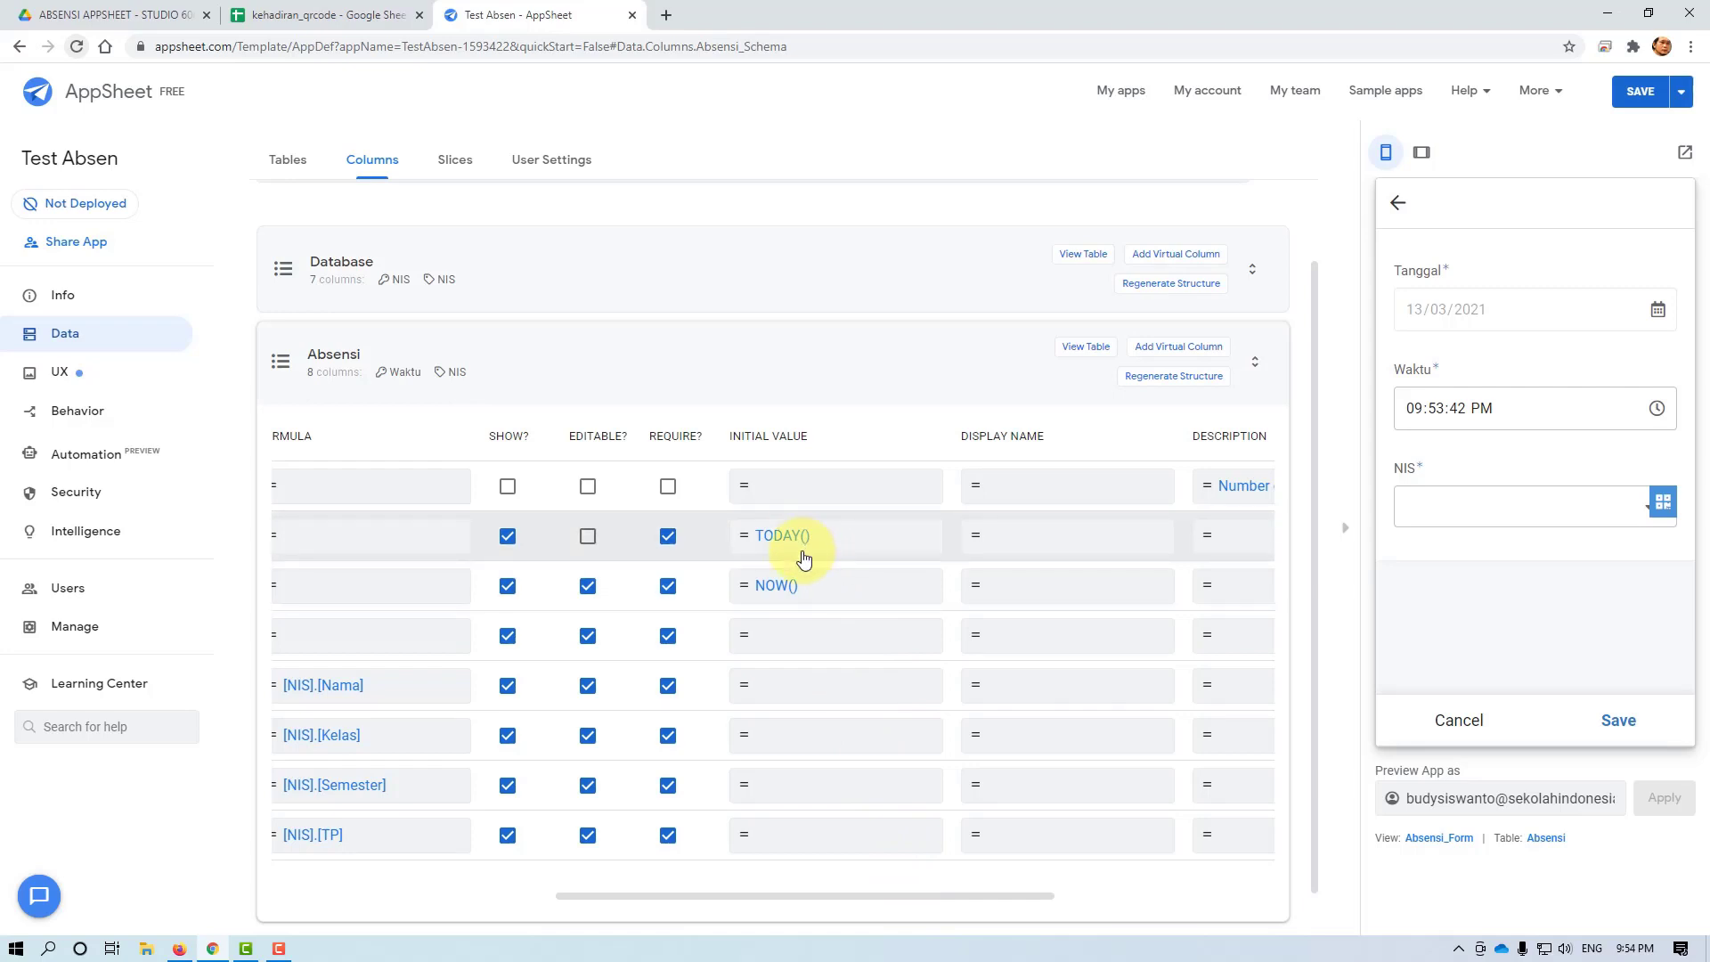
left_click(757, 895)
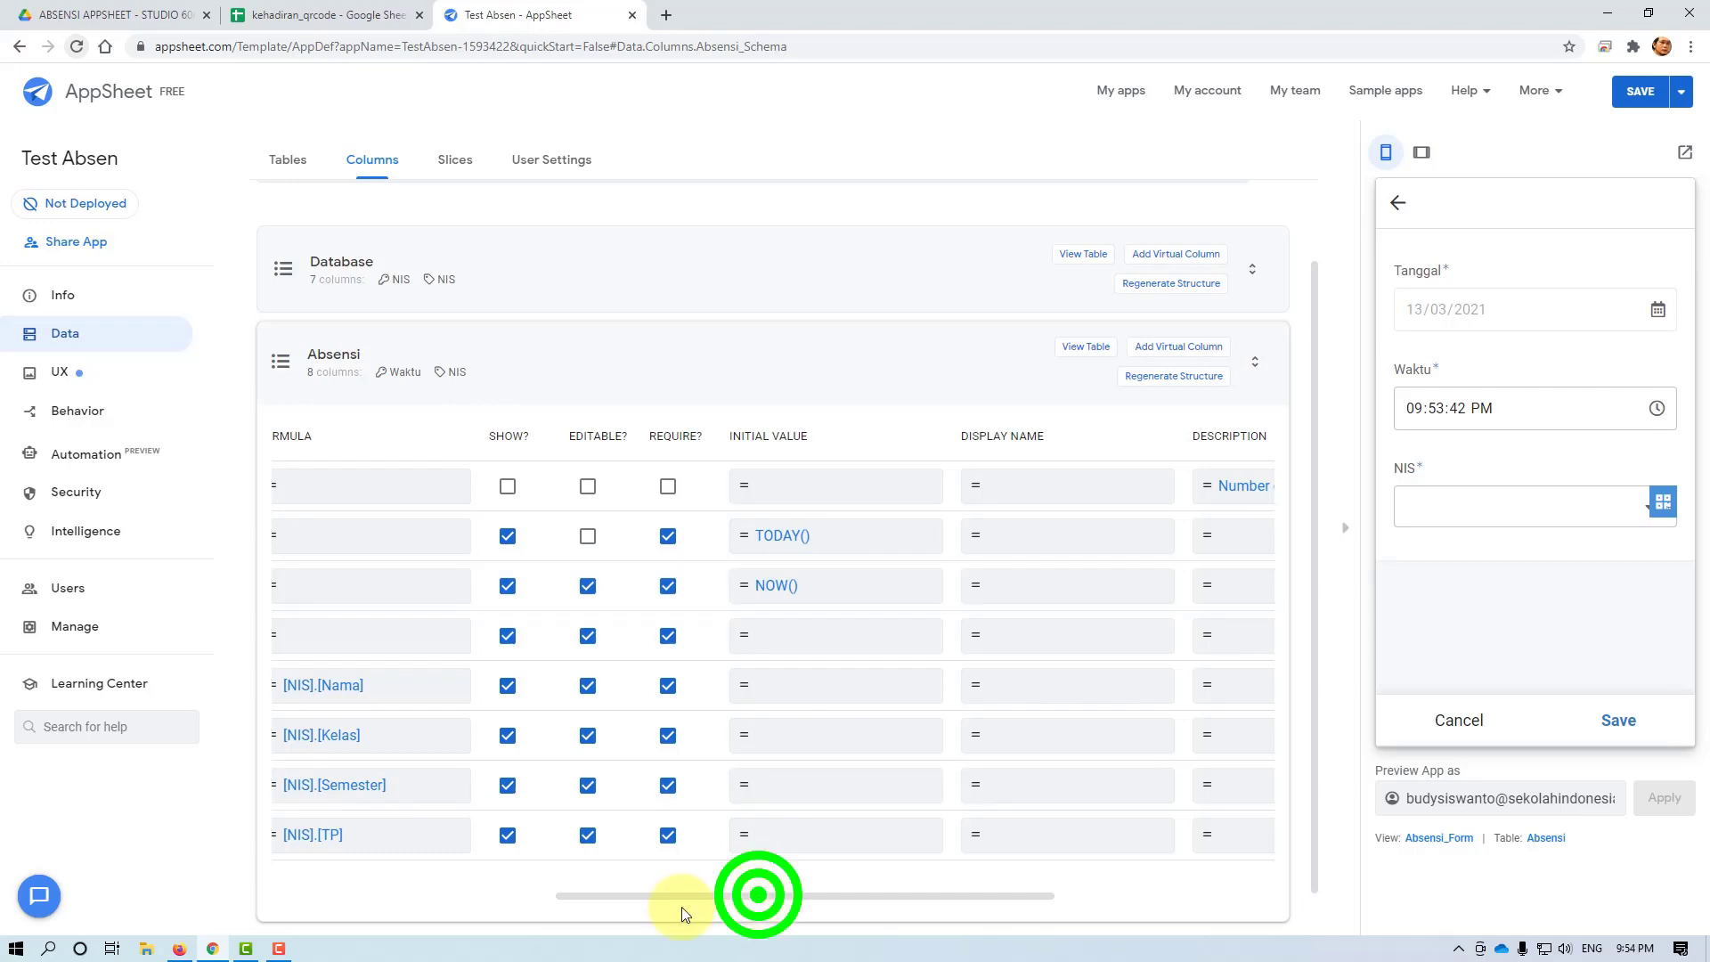
left_click_drag(744, 900, 431, 912)
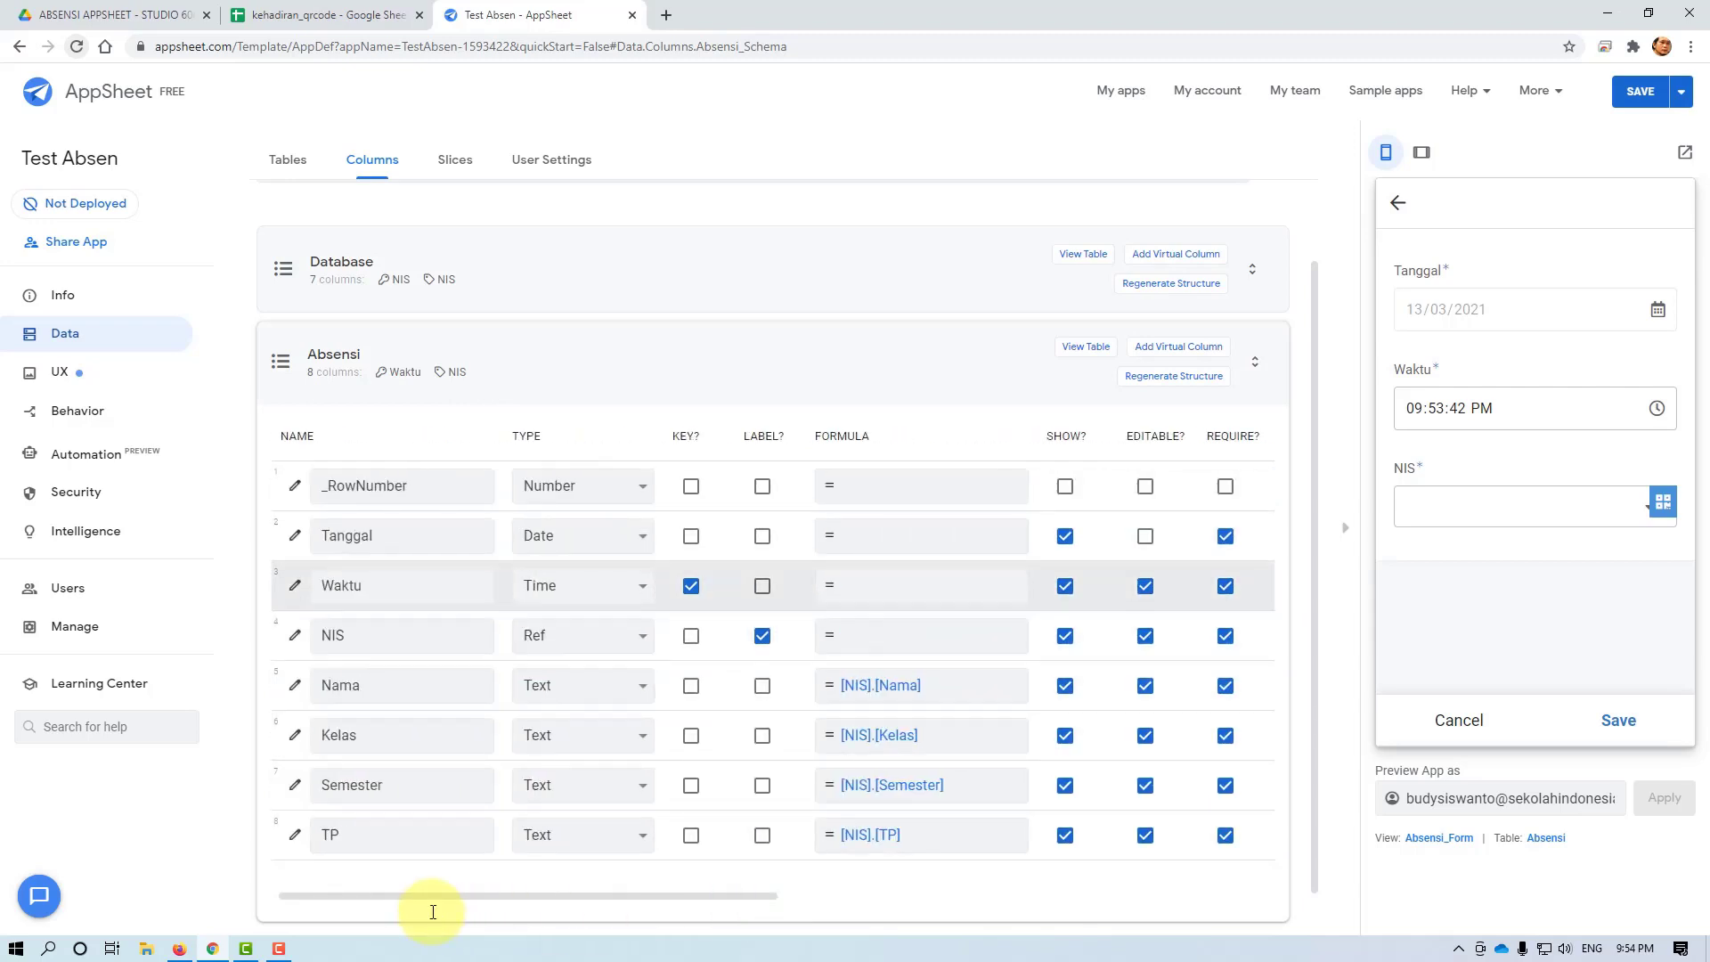
left_click(718, 898)
left_click_drag(718, 901, 1003, 903)
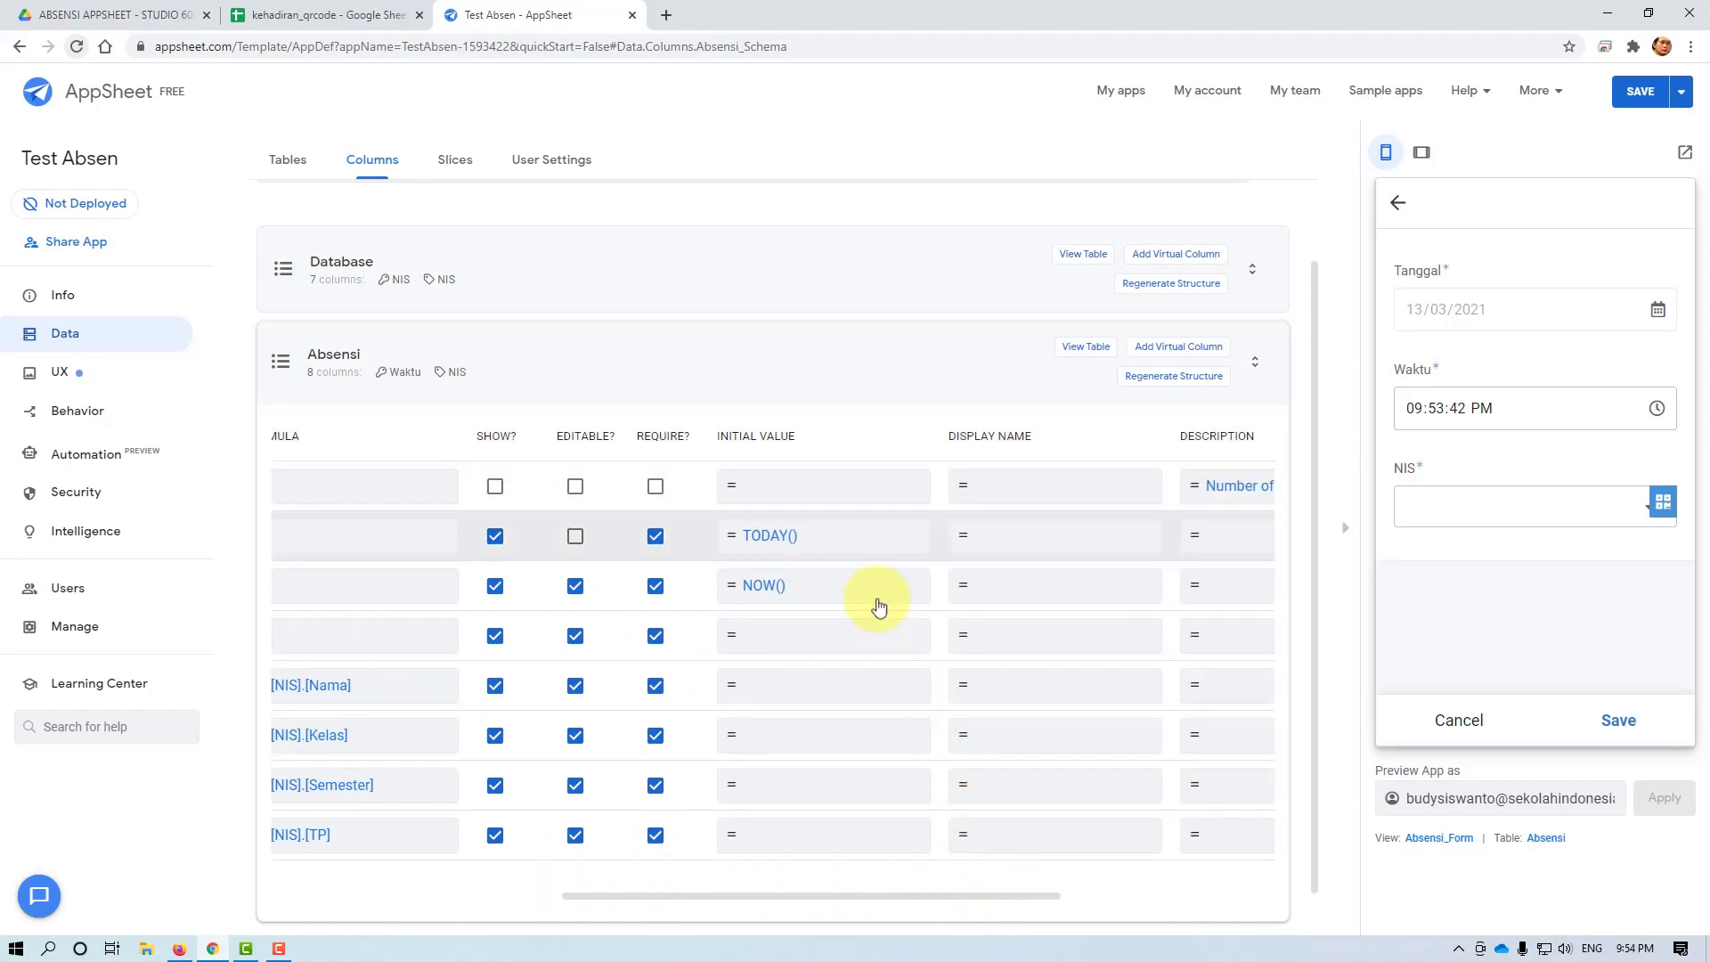
left_click(850, 537)
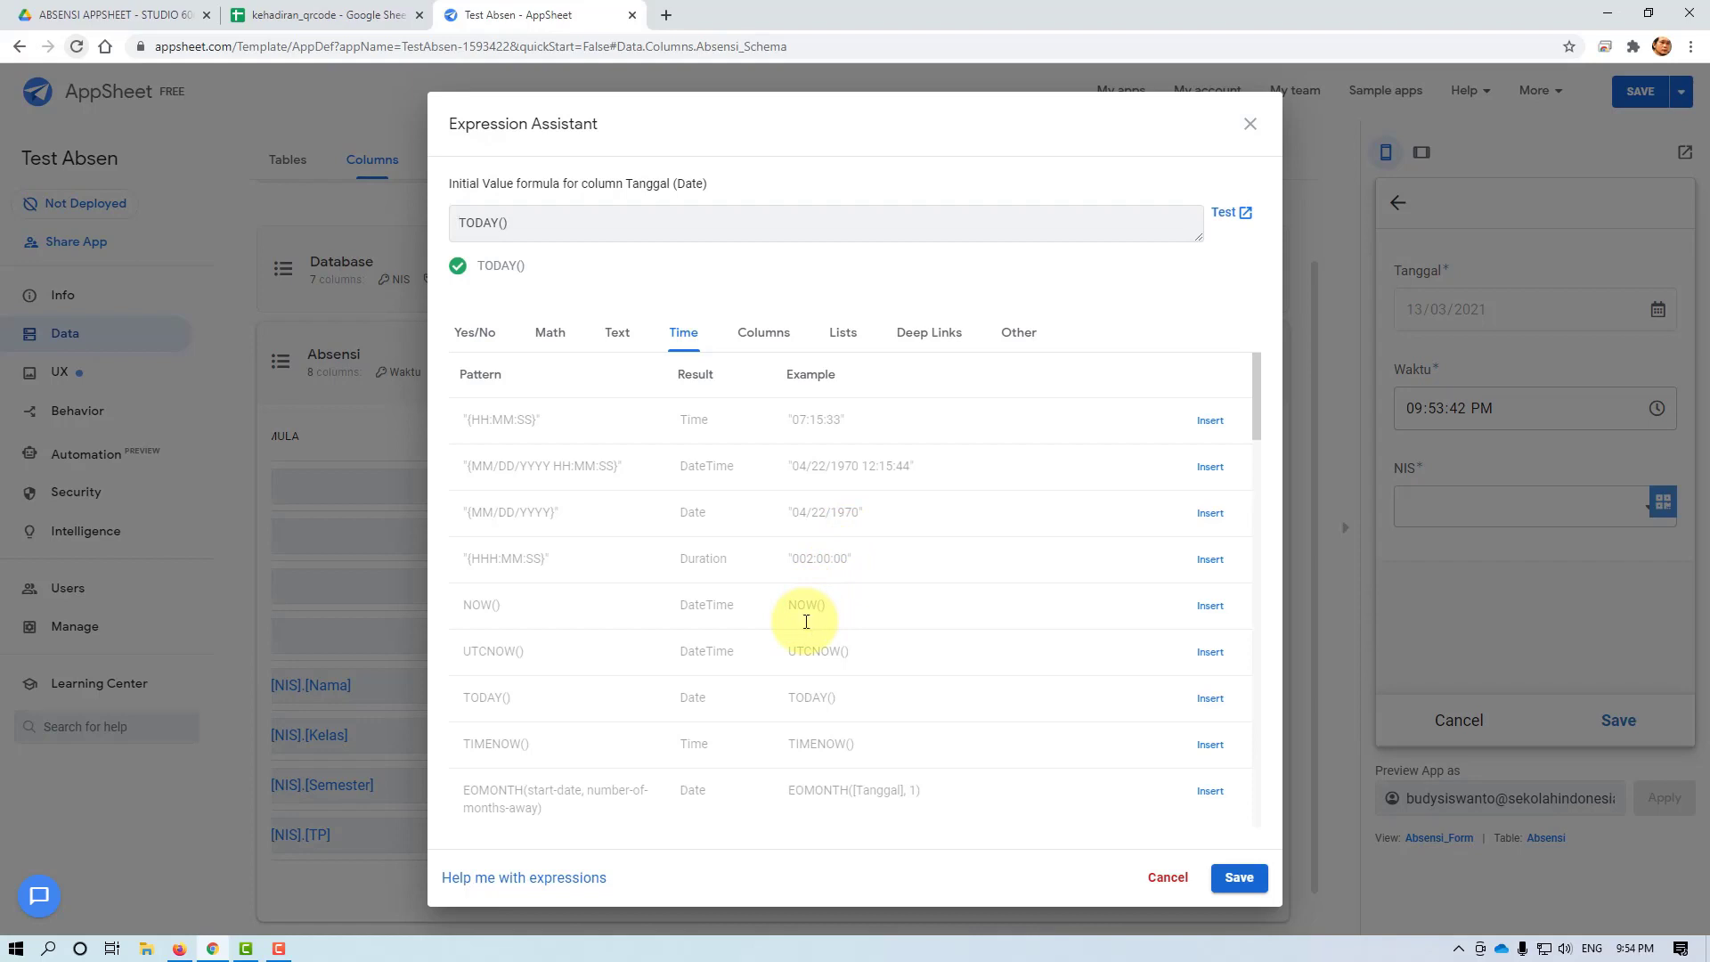
triple_click(525, 221)
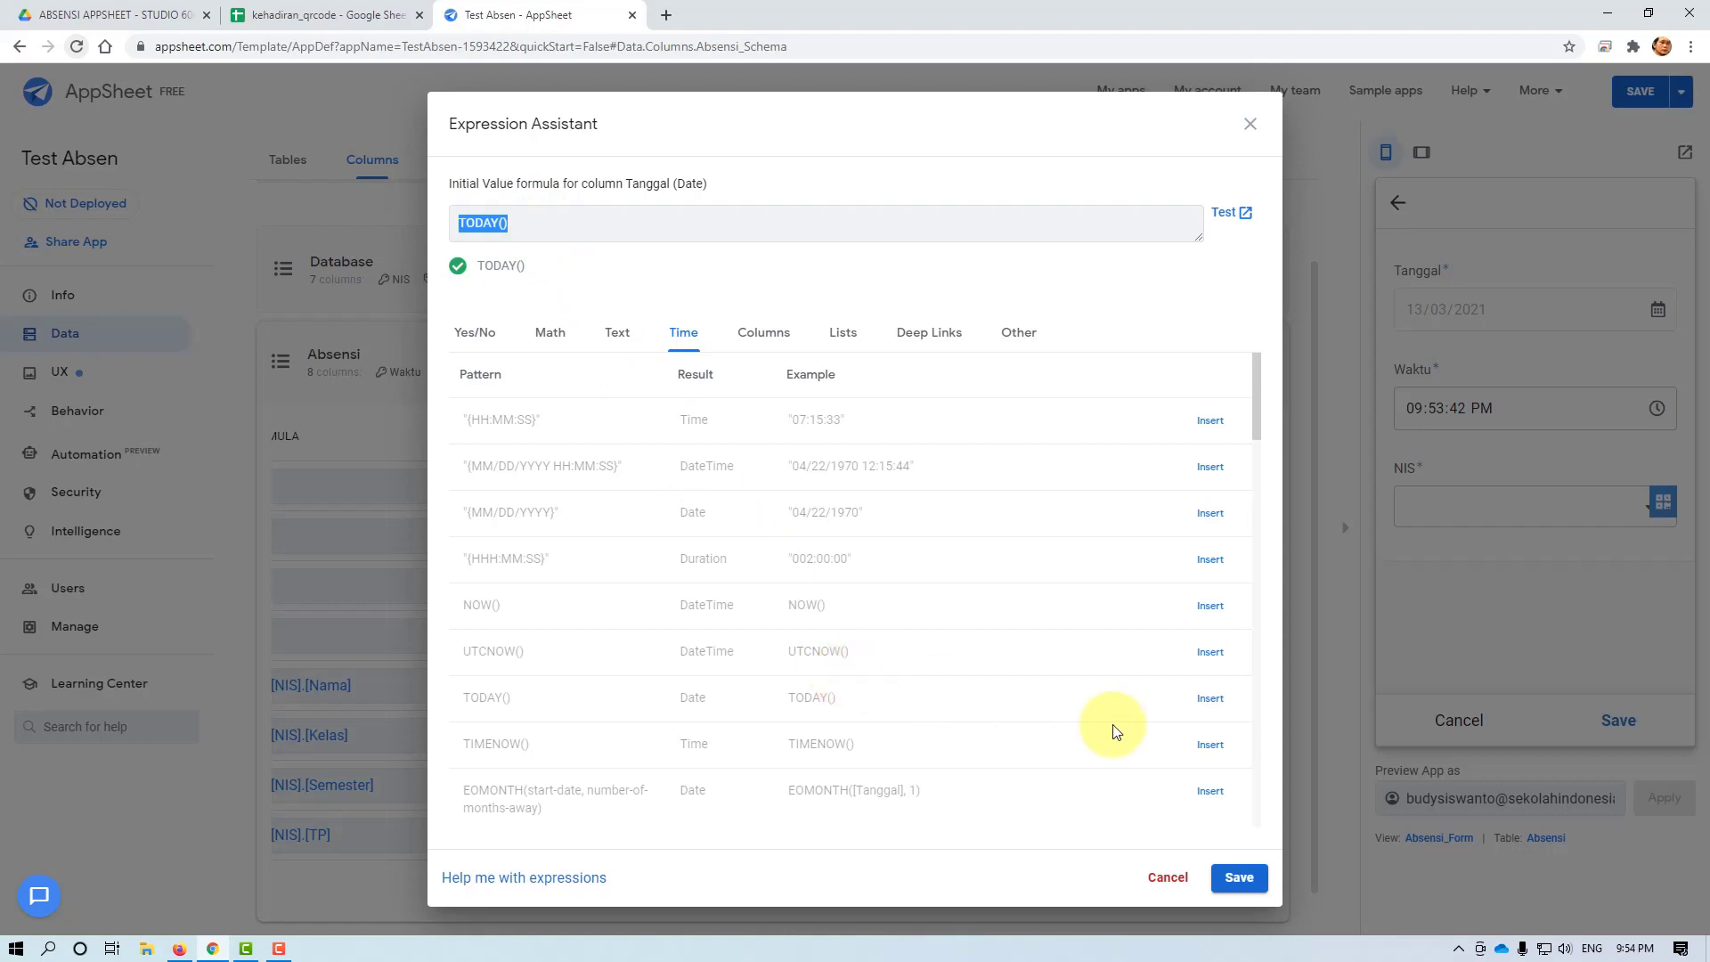
left_click(1156, 884)
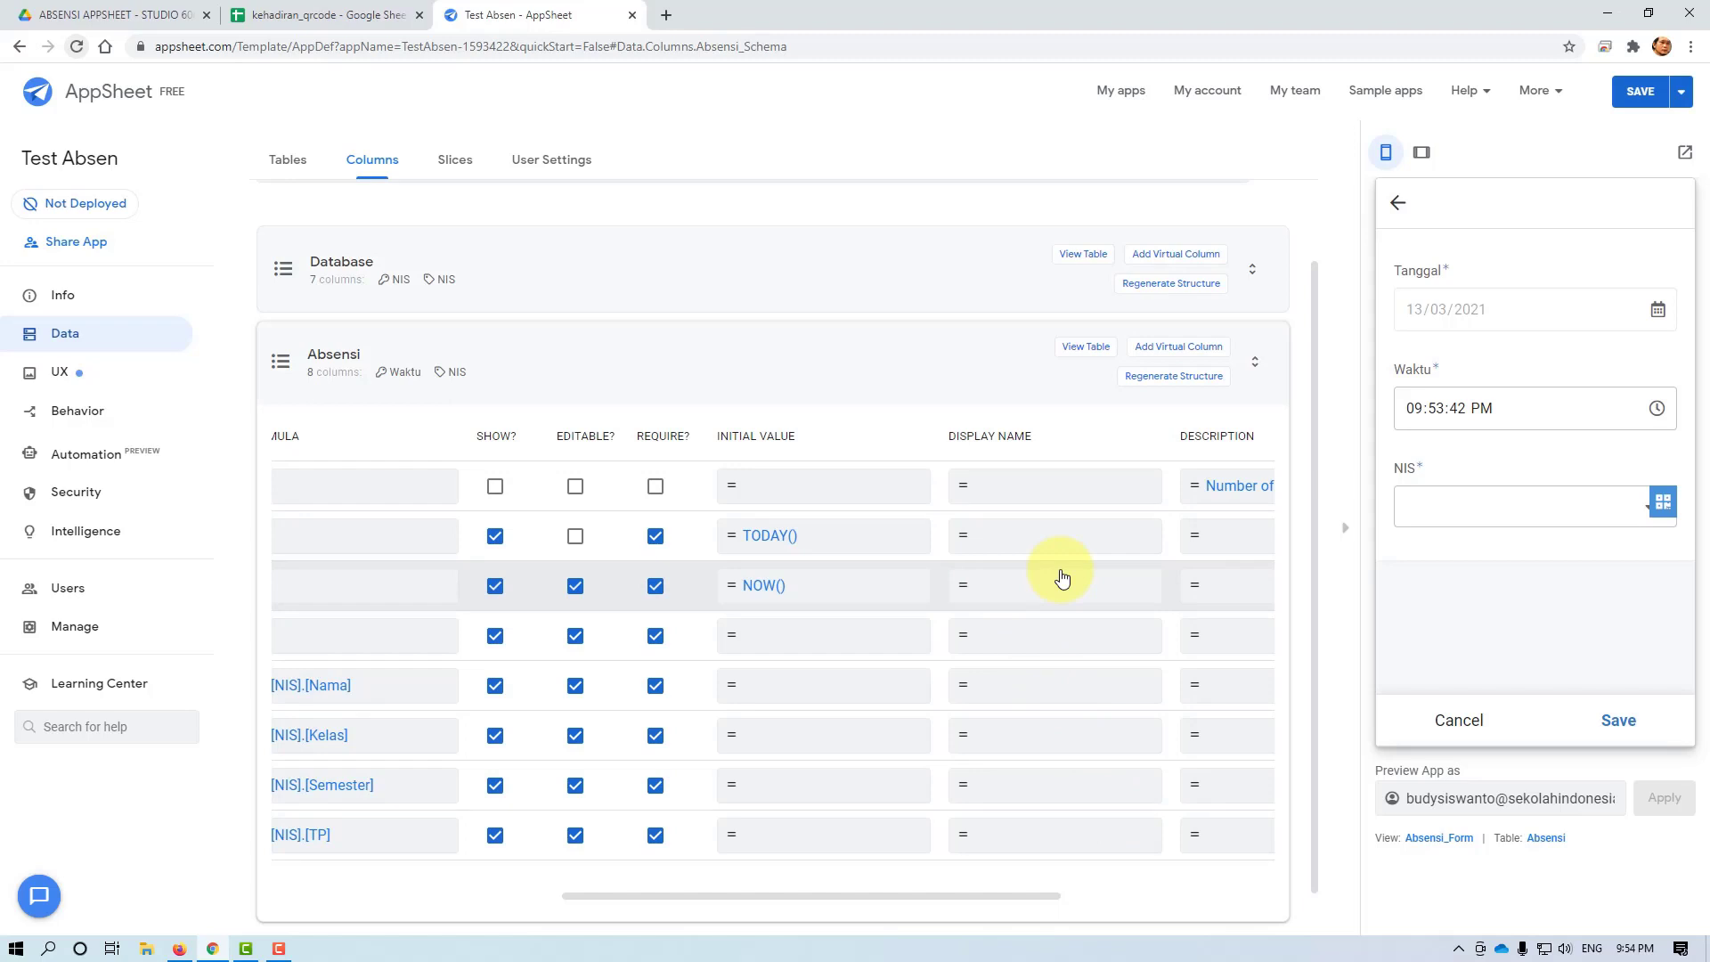
Clear and re-enter NOW() as the initial value of the Absensi table's Waktu column, and save the app
left_click_drag(782, 896, 451, 874)
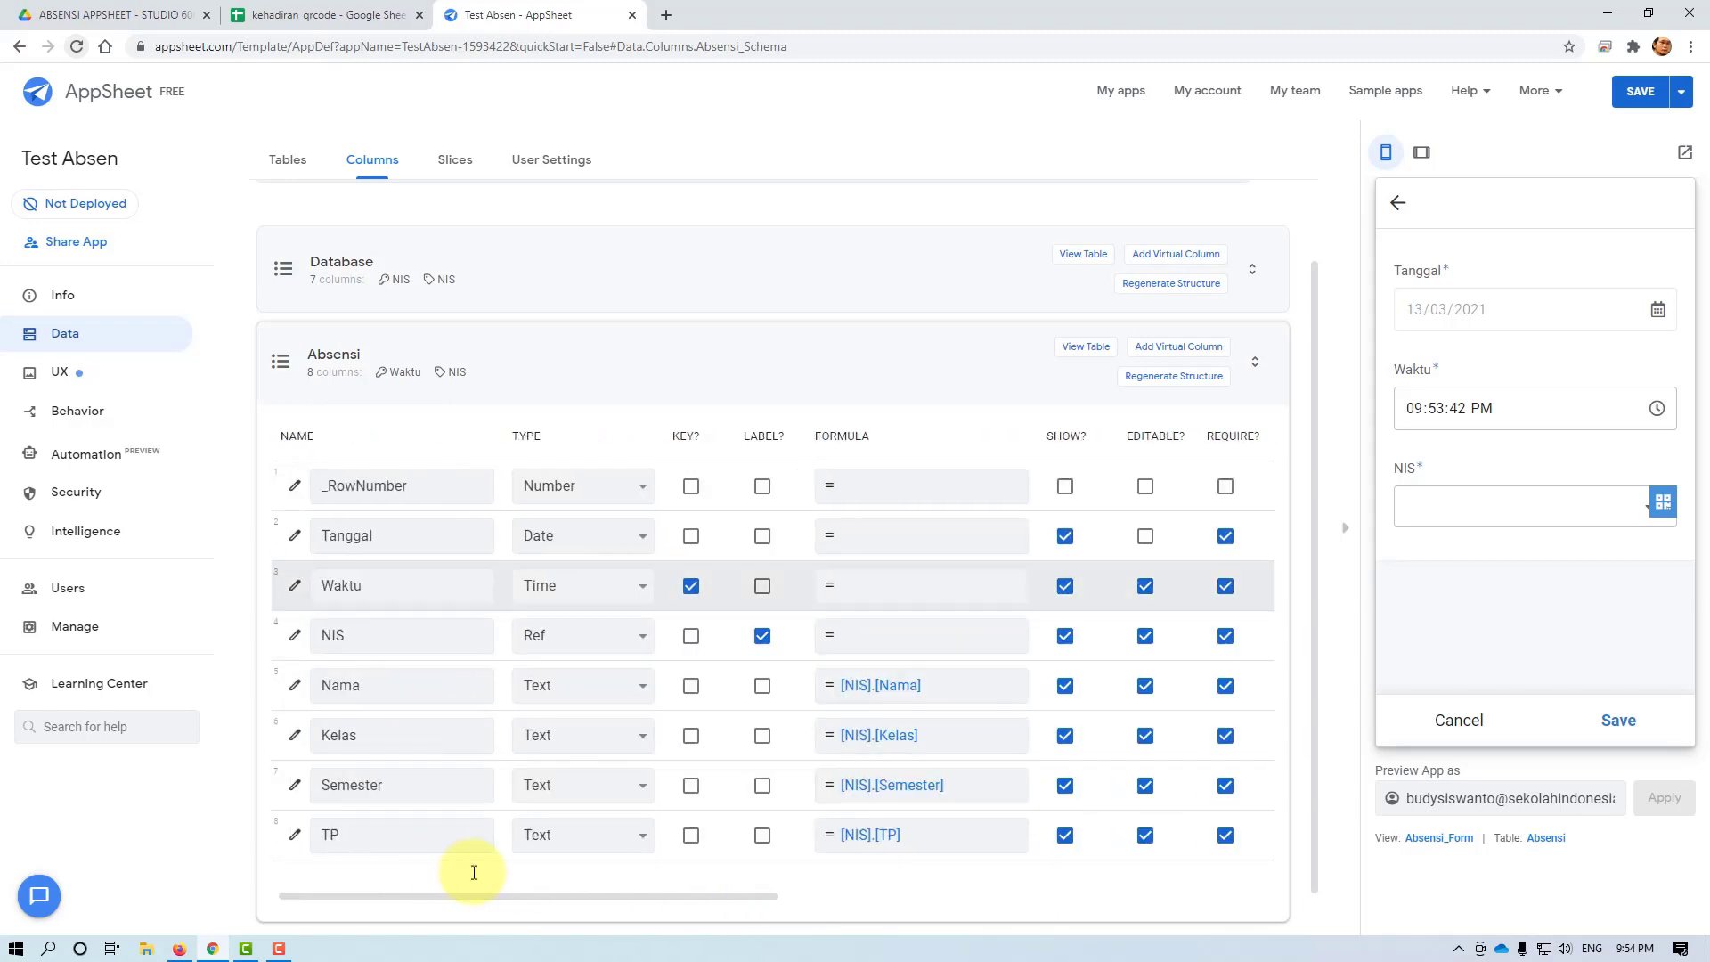
left_click_drag(668, 901, 954, 905)
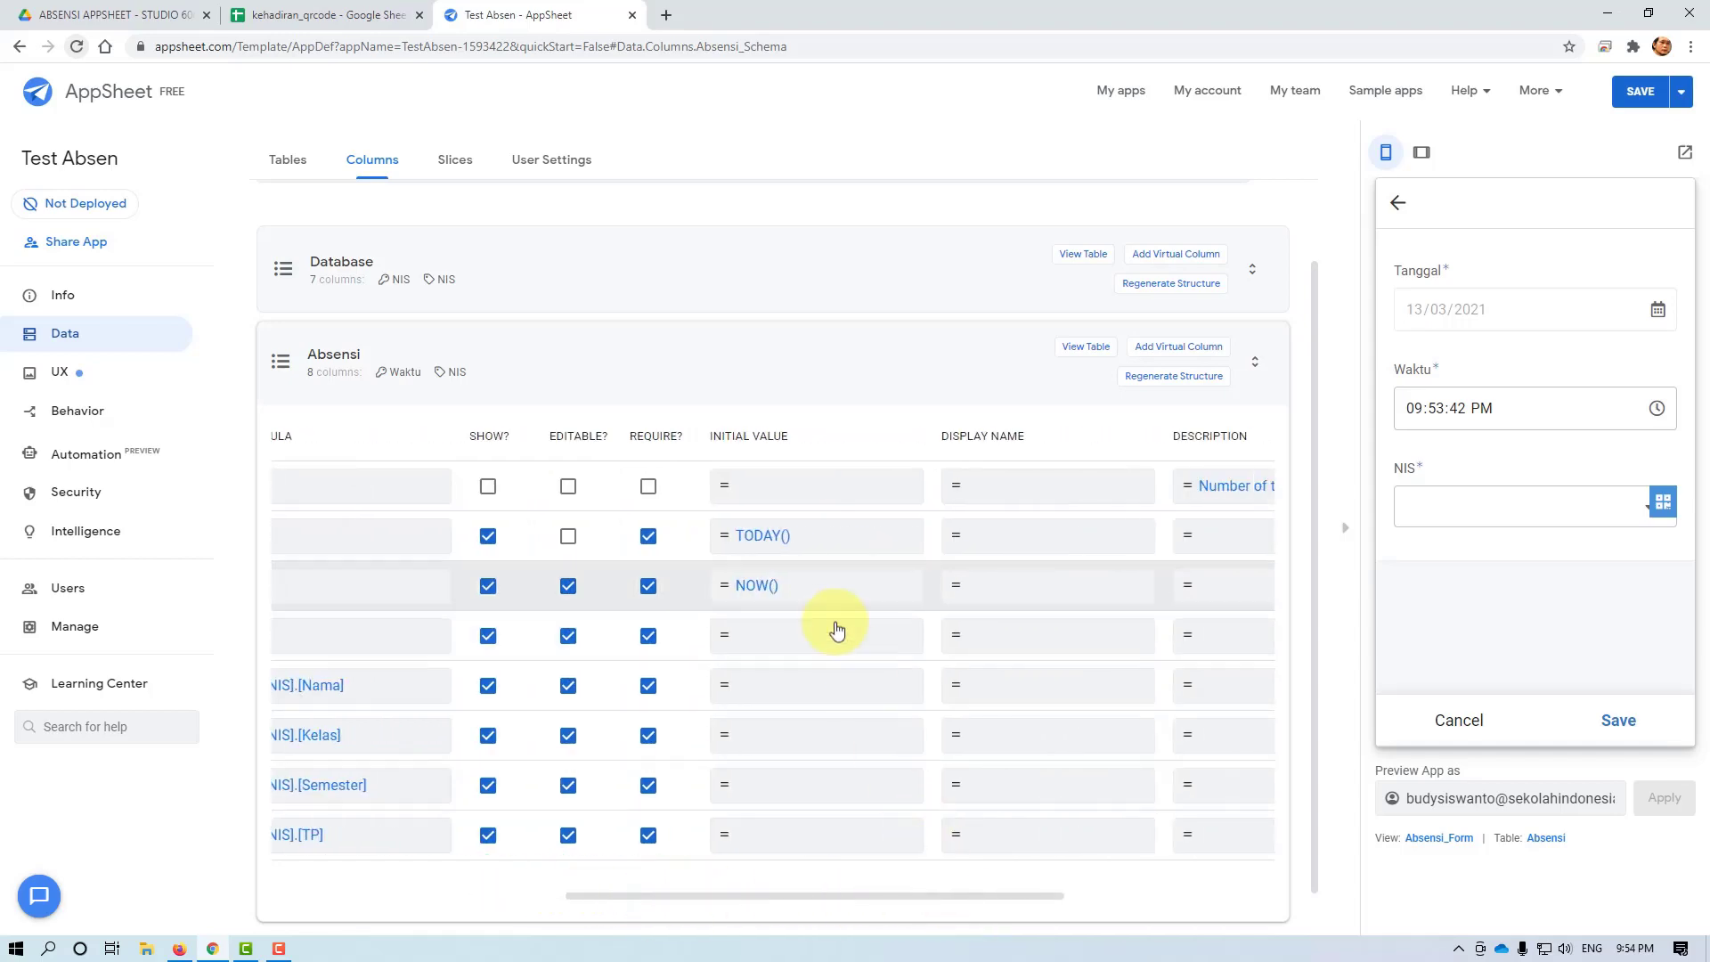
left_click(814, 588)
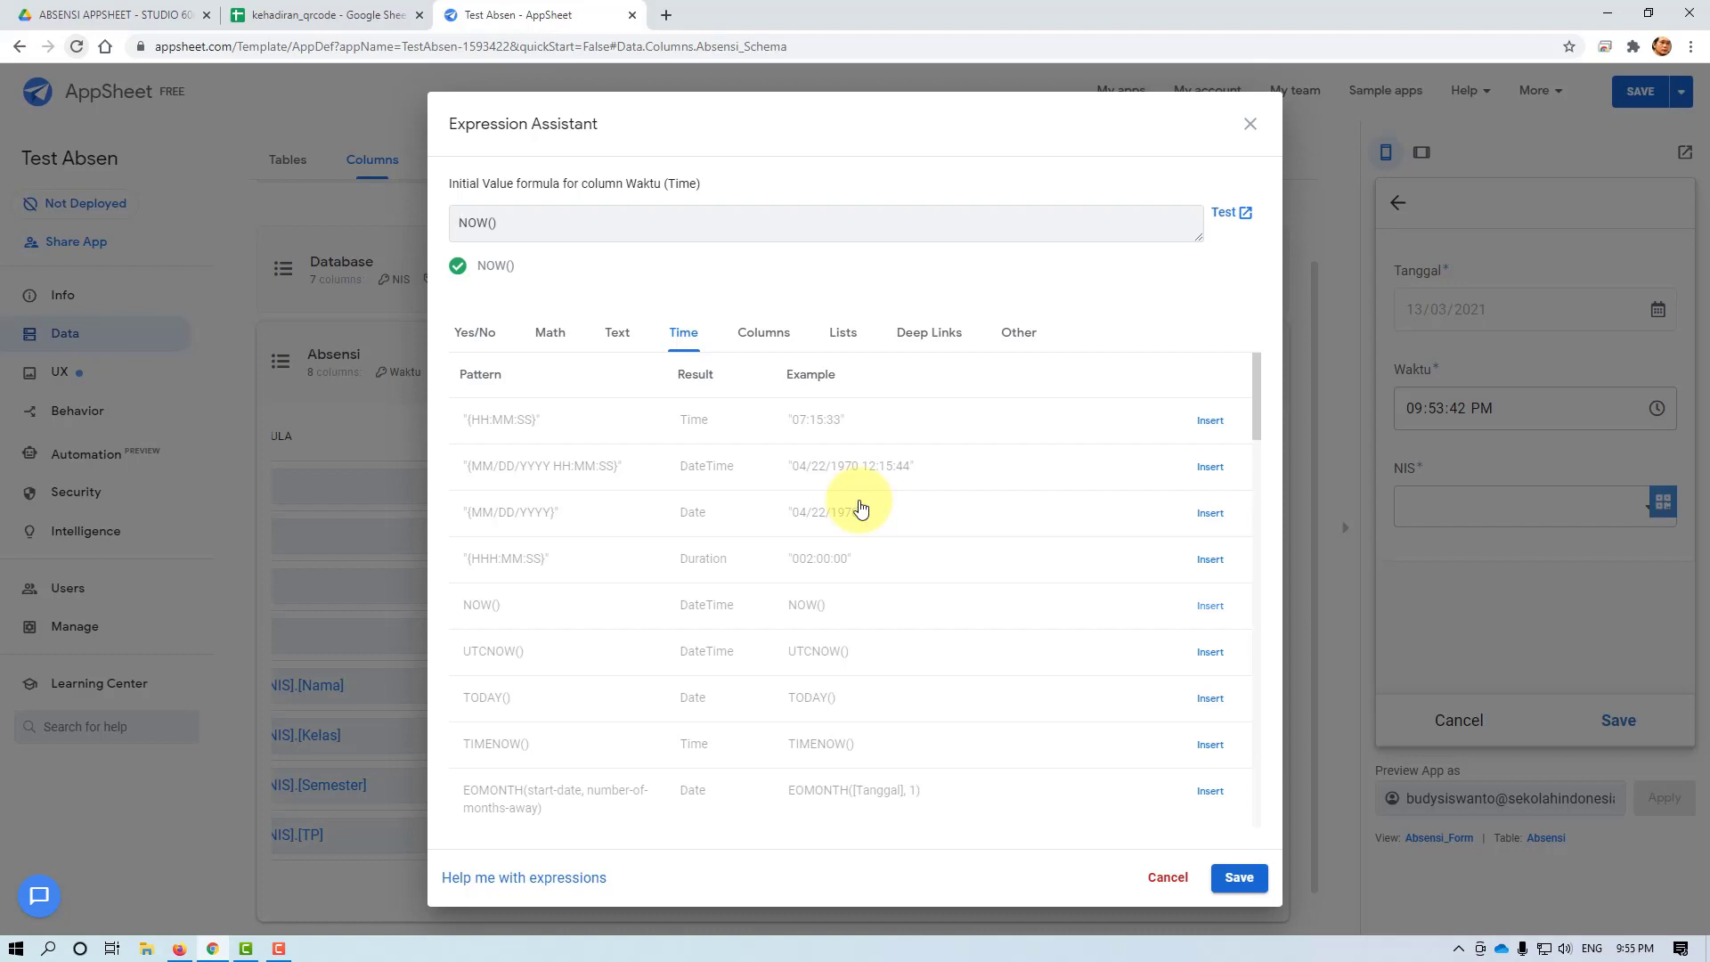
left_click_drag(497, 224, 442, 234)
key("BackSpace")
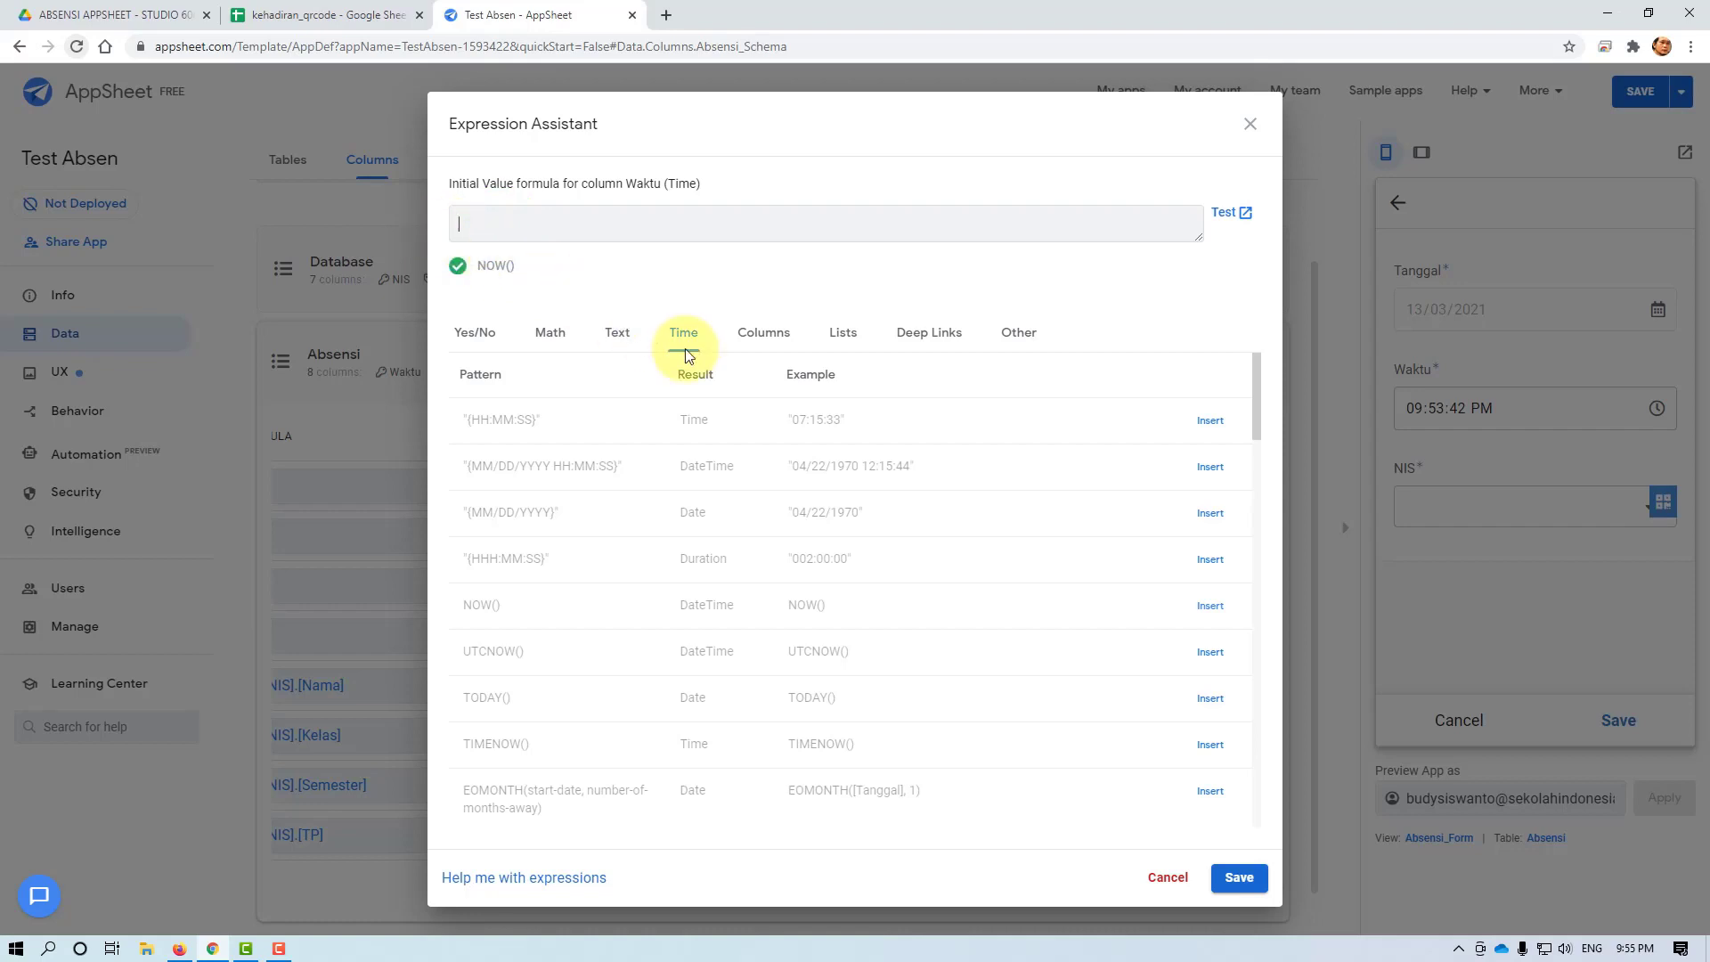
left_click(1205, 607)
left_click(1239, 877)
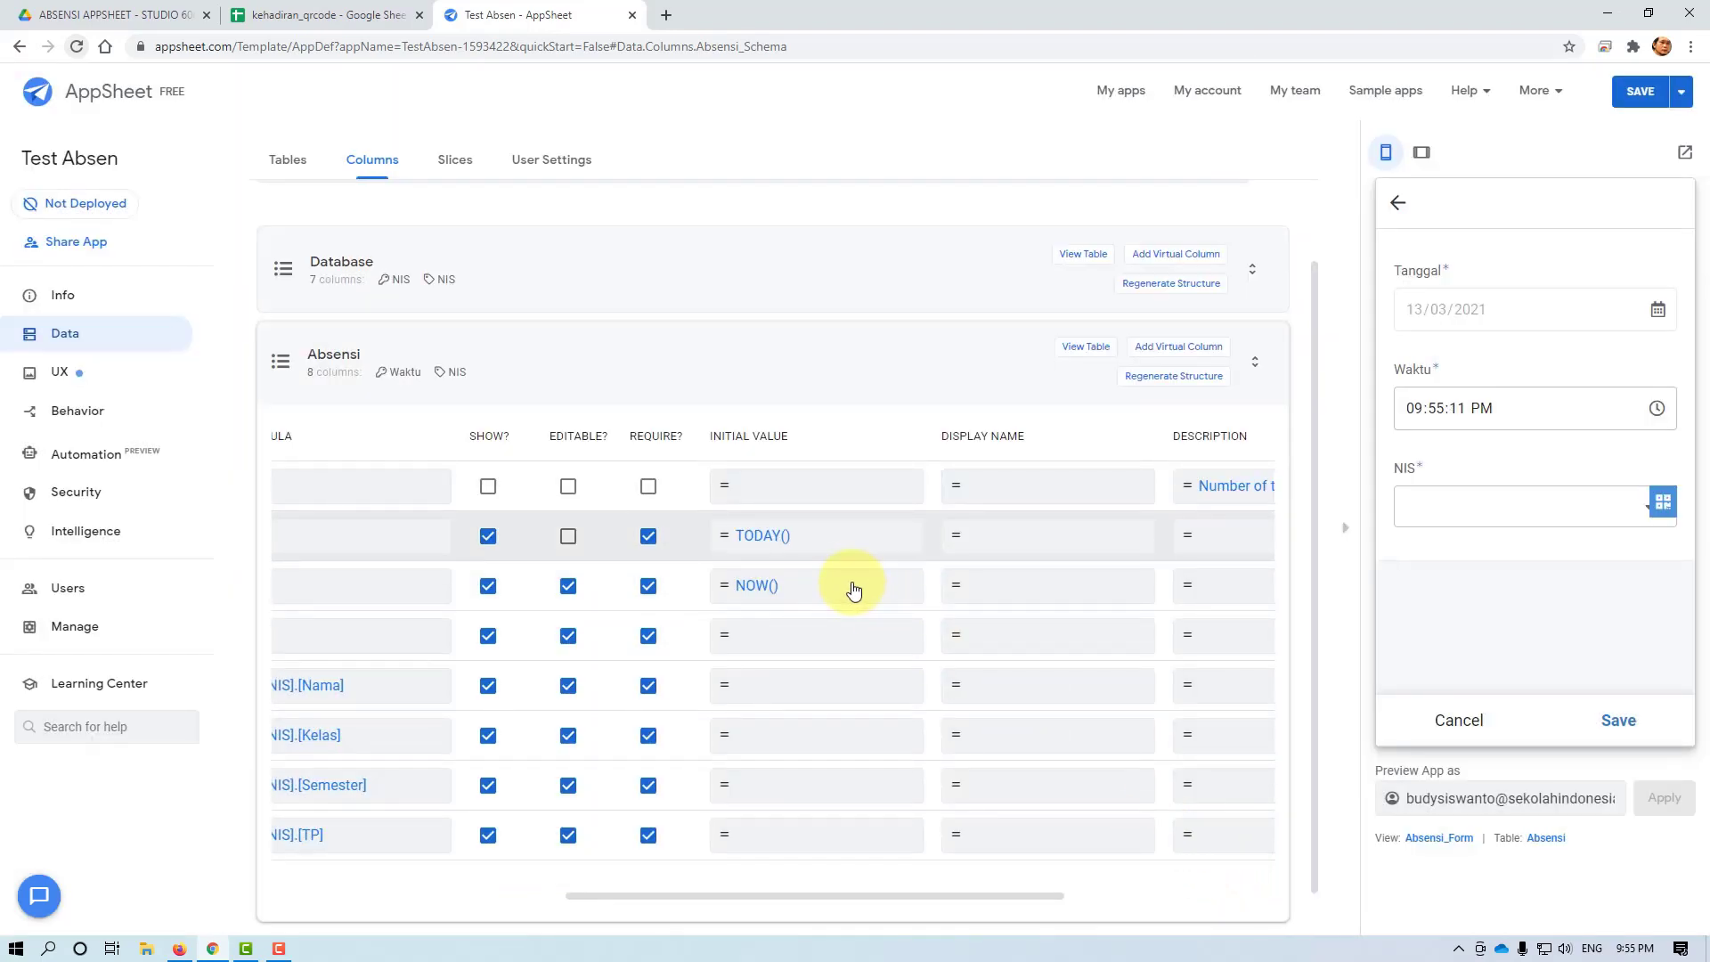
left_click(1641, 95)
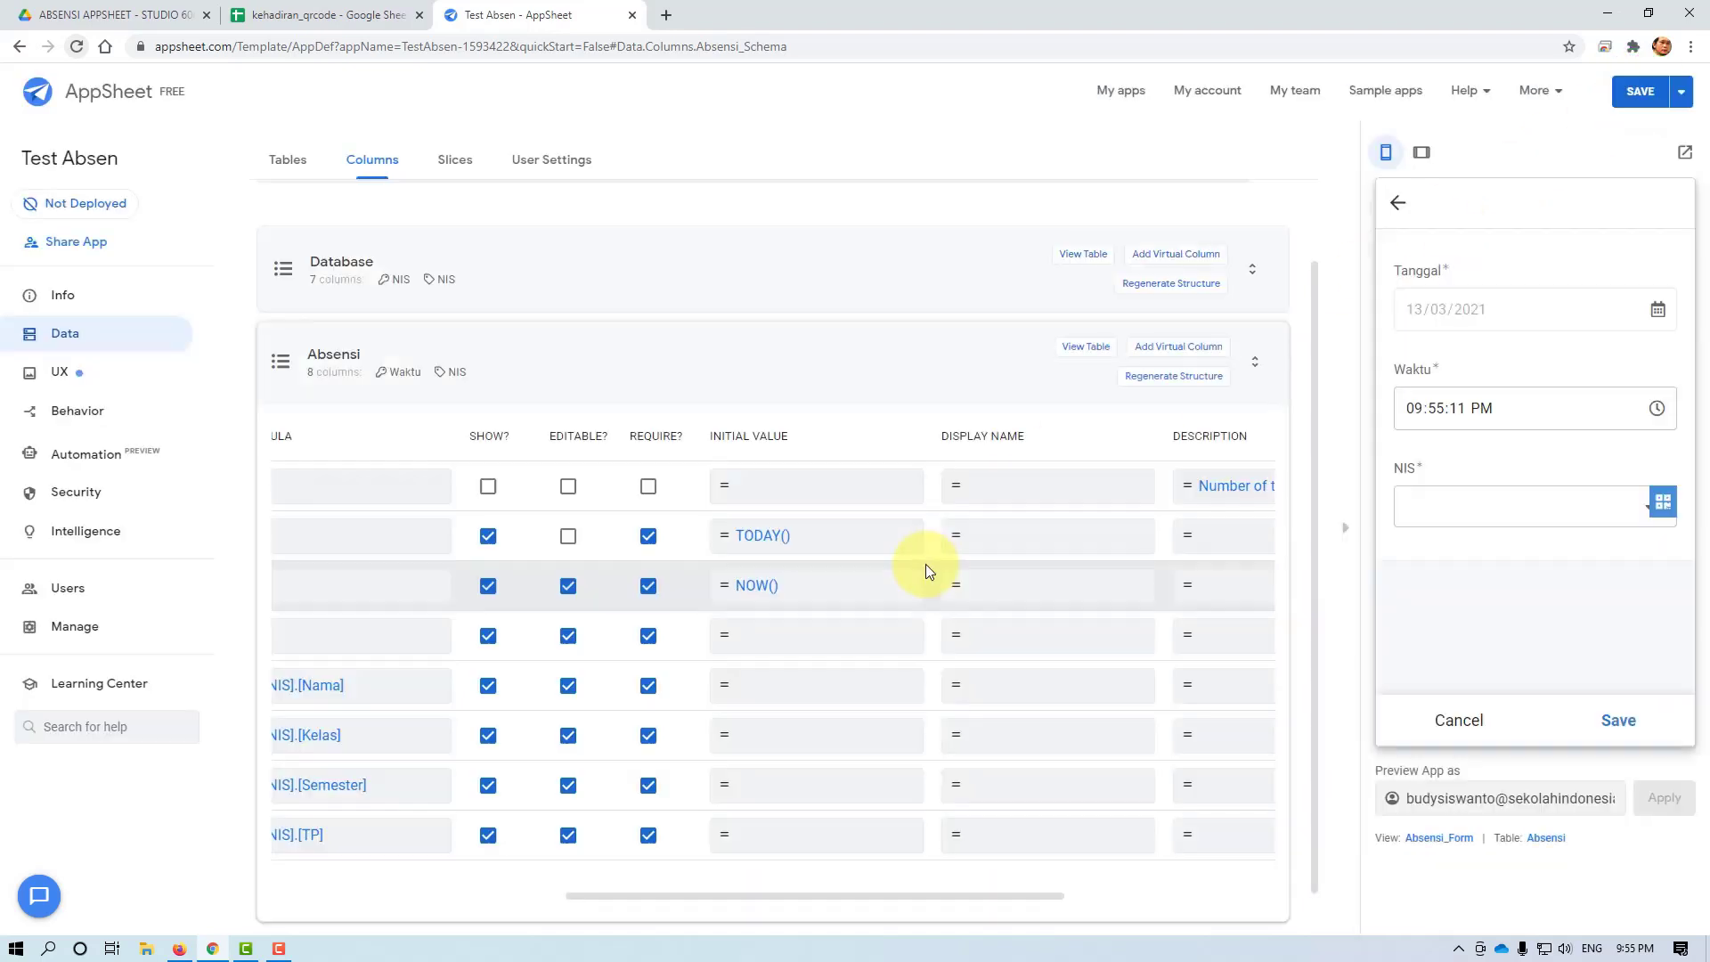
Review the Absensi table's searchable and scannable settings and try the NIS field's code scanner in the preview form
left_click_drag(994, 898, 1219, 898)
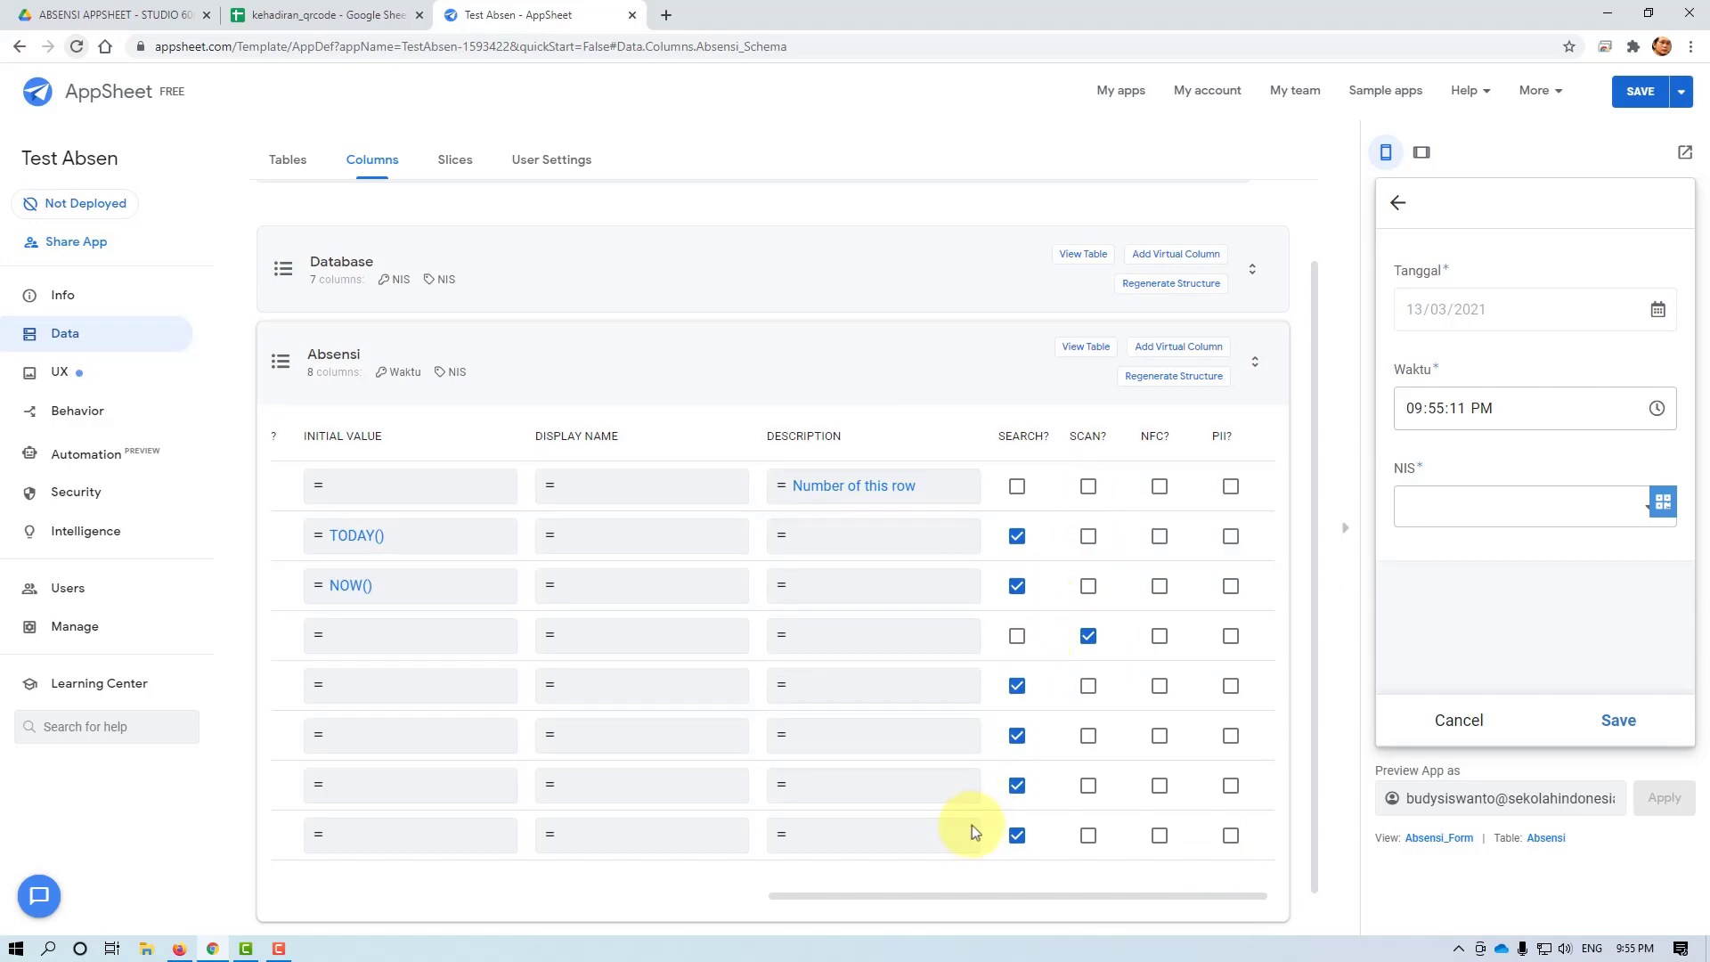
left_click_drag(944, 894, 444, 890)
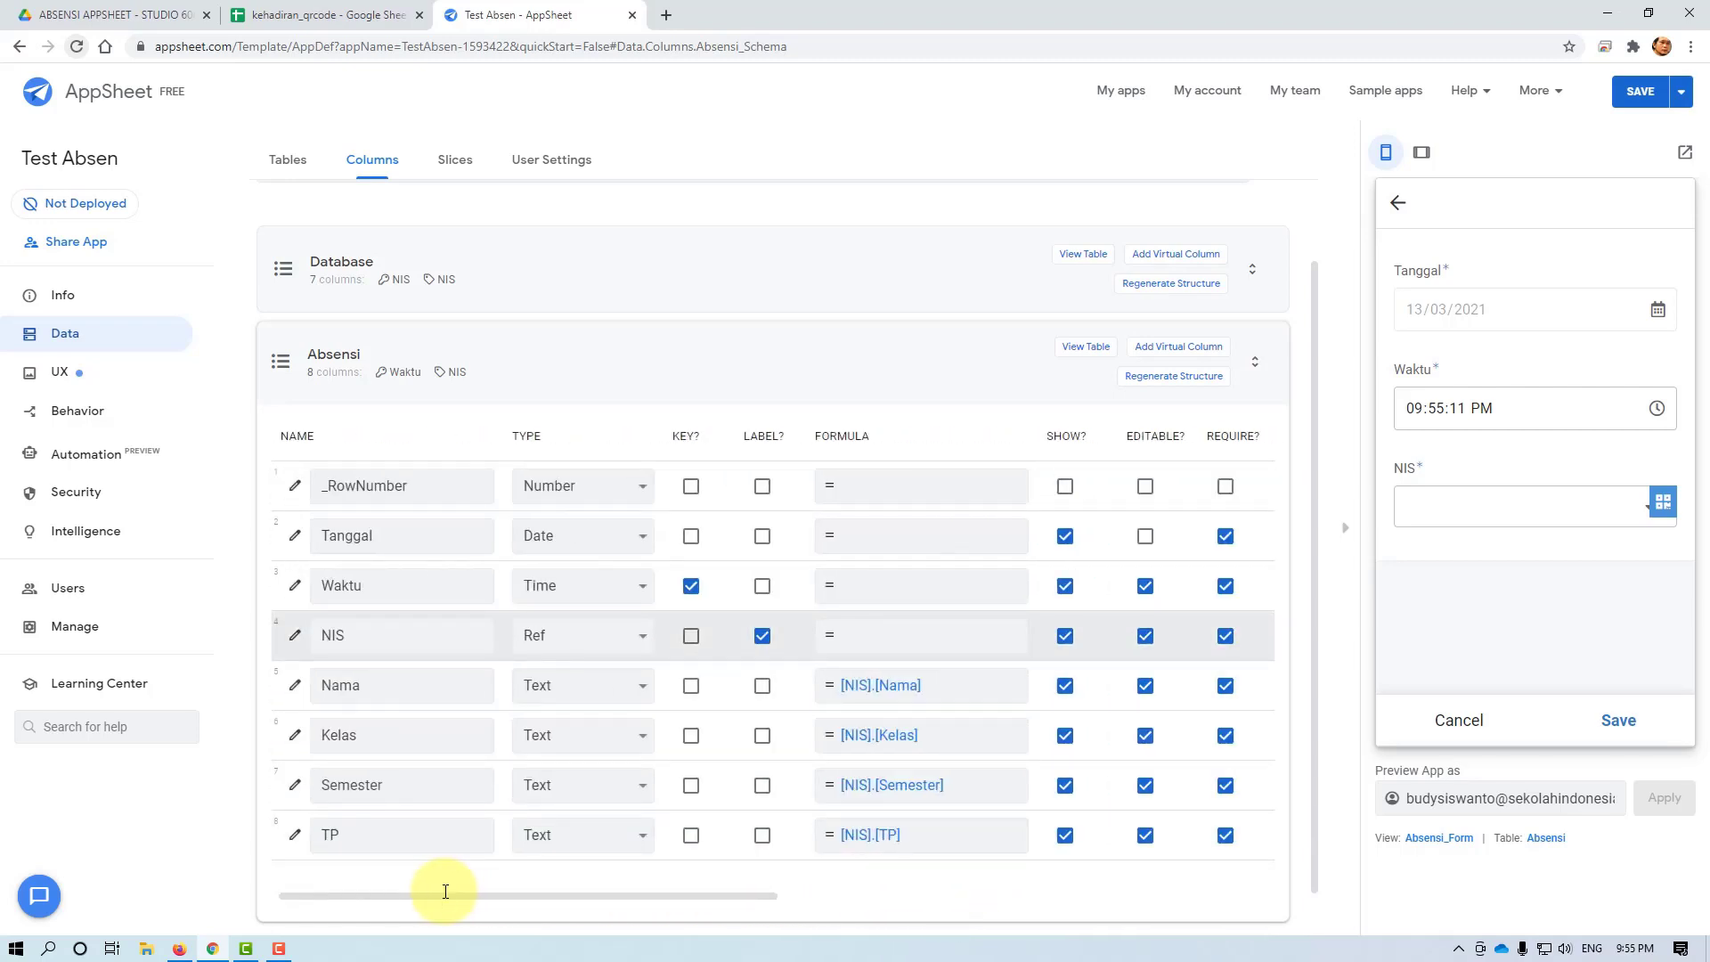
left_click(651, 889)
left_click_drag(672, 889, 1186, 918)
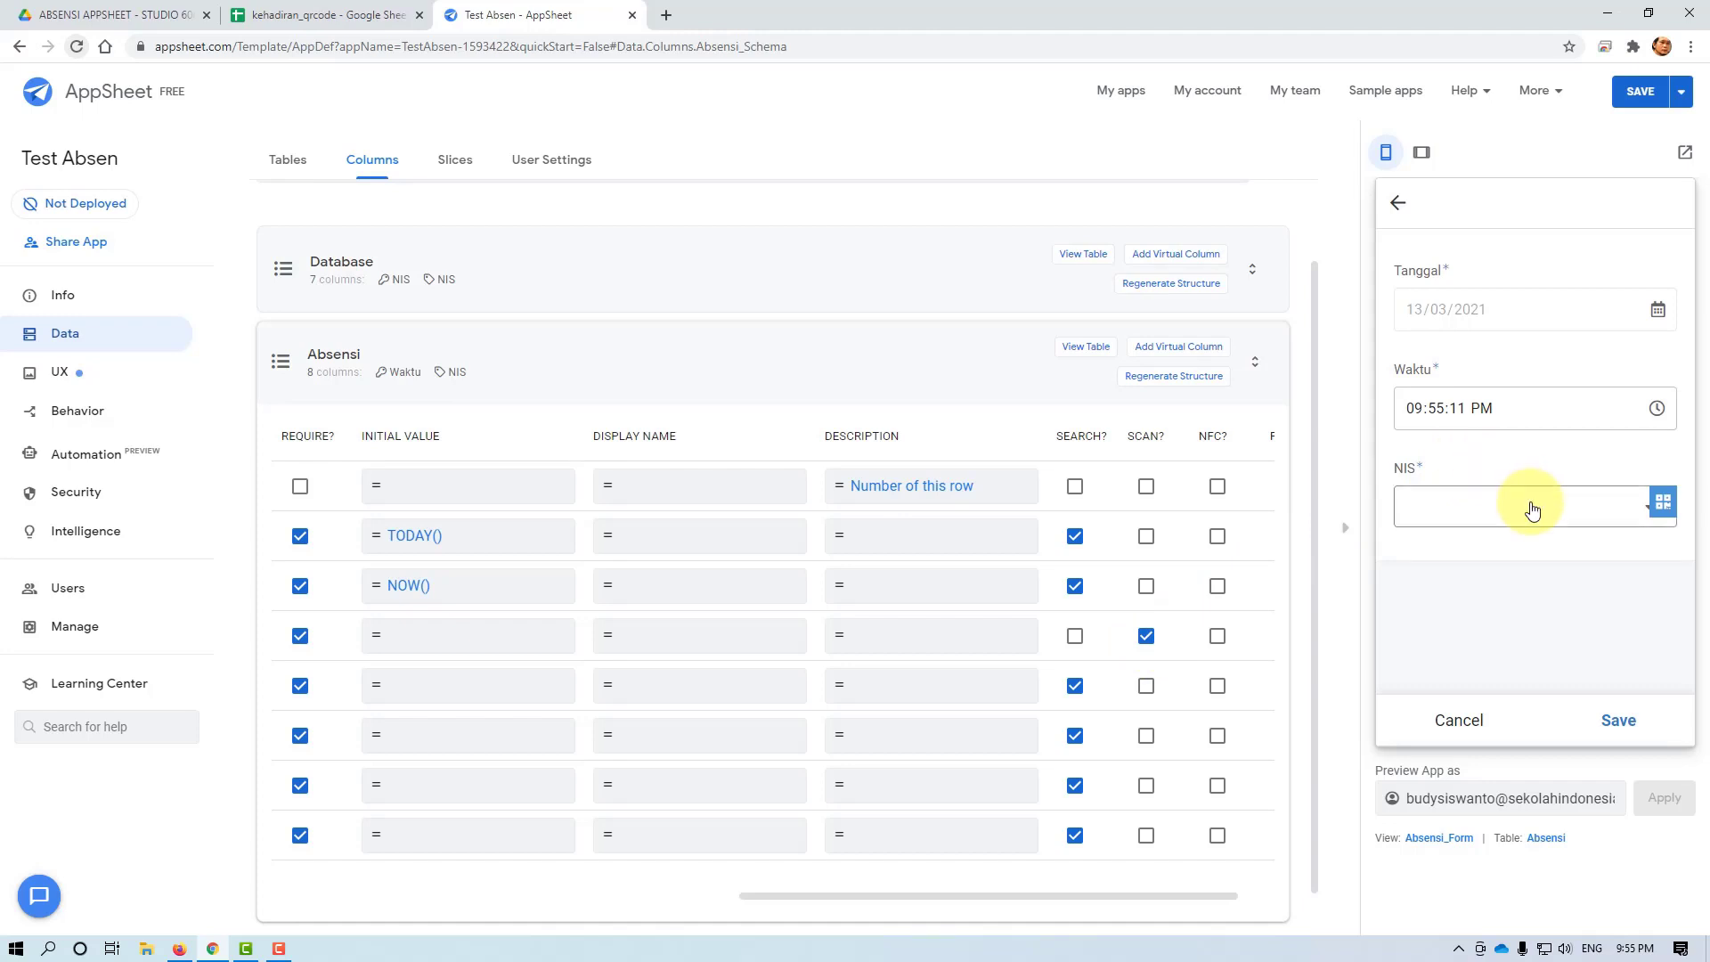
left_click(1666, 506)
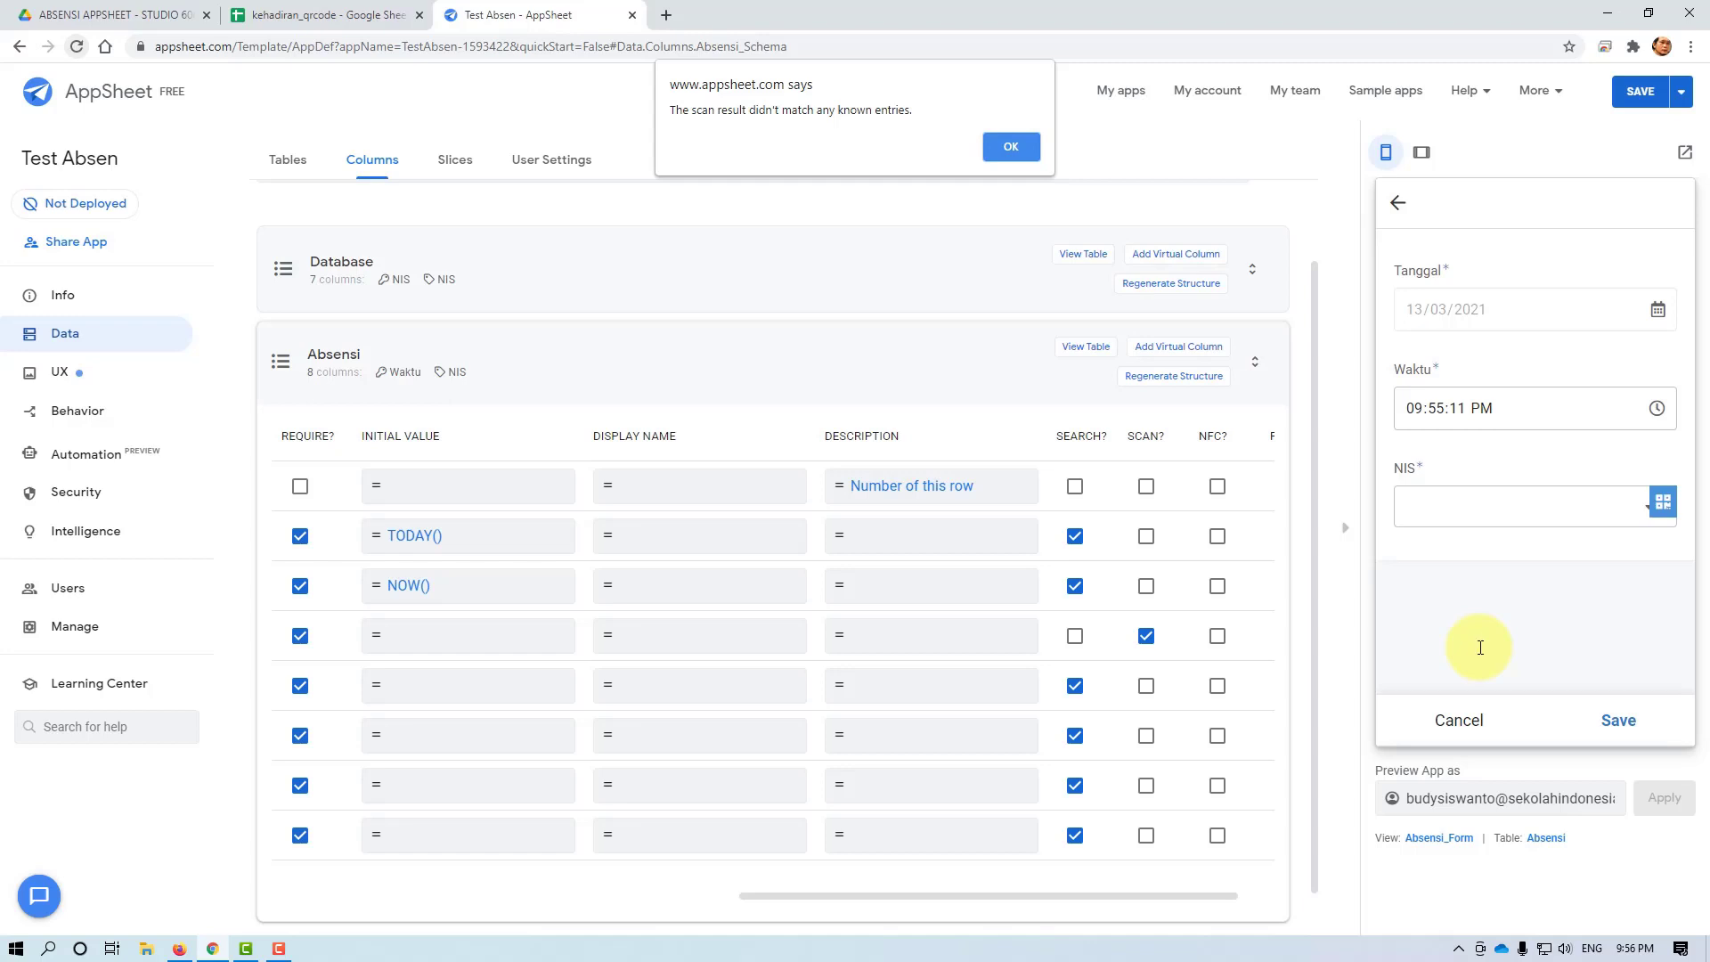
left_click(1020, 147)
Test the preview form's student lookup by selecting the first and second NIS entries and checking the filled-in fields
left_click(1445, 507)
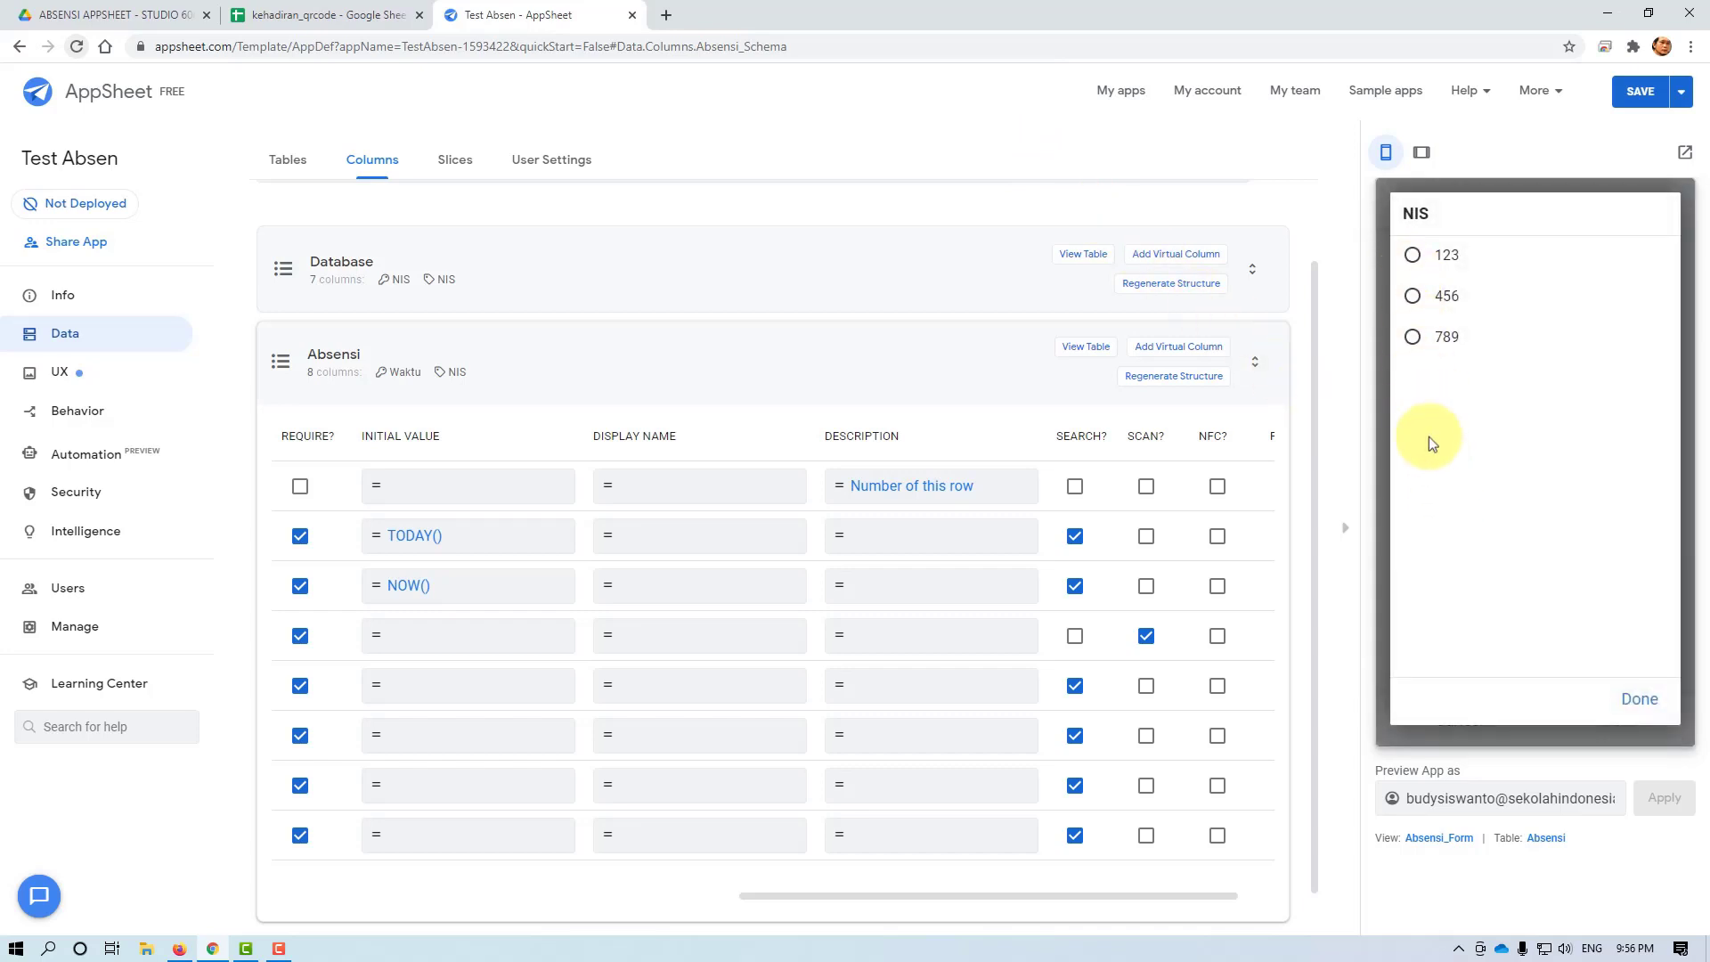
left_click(1467, 736)
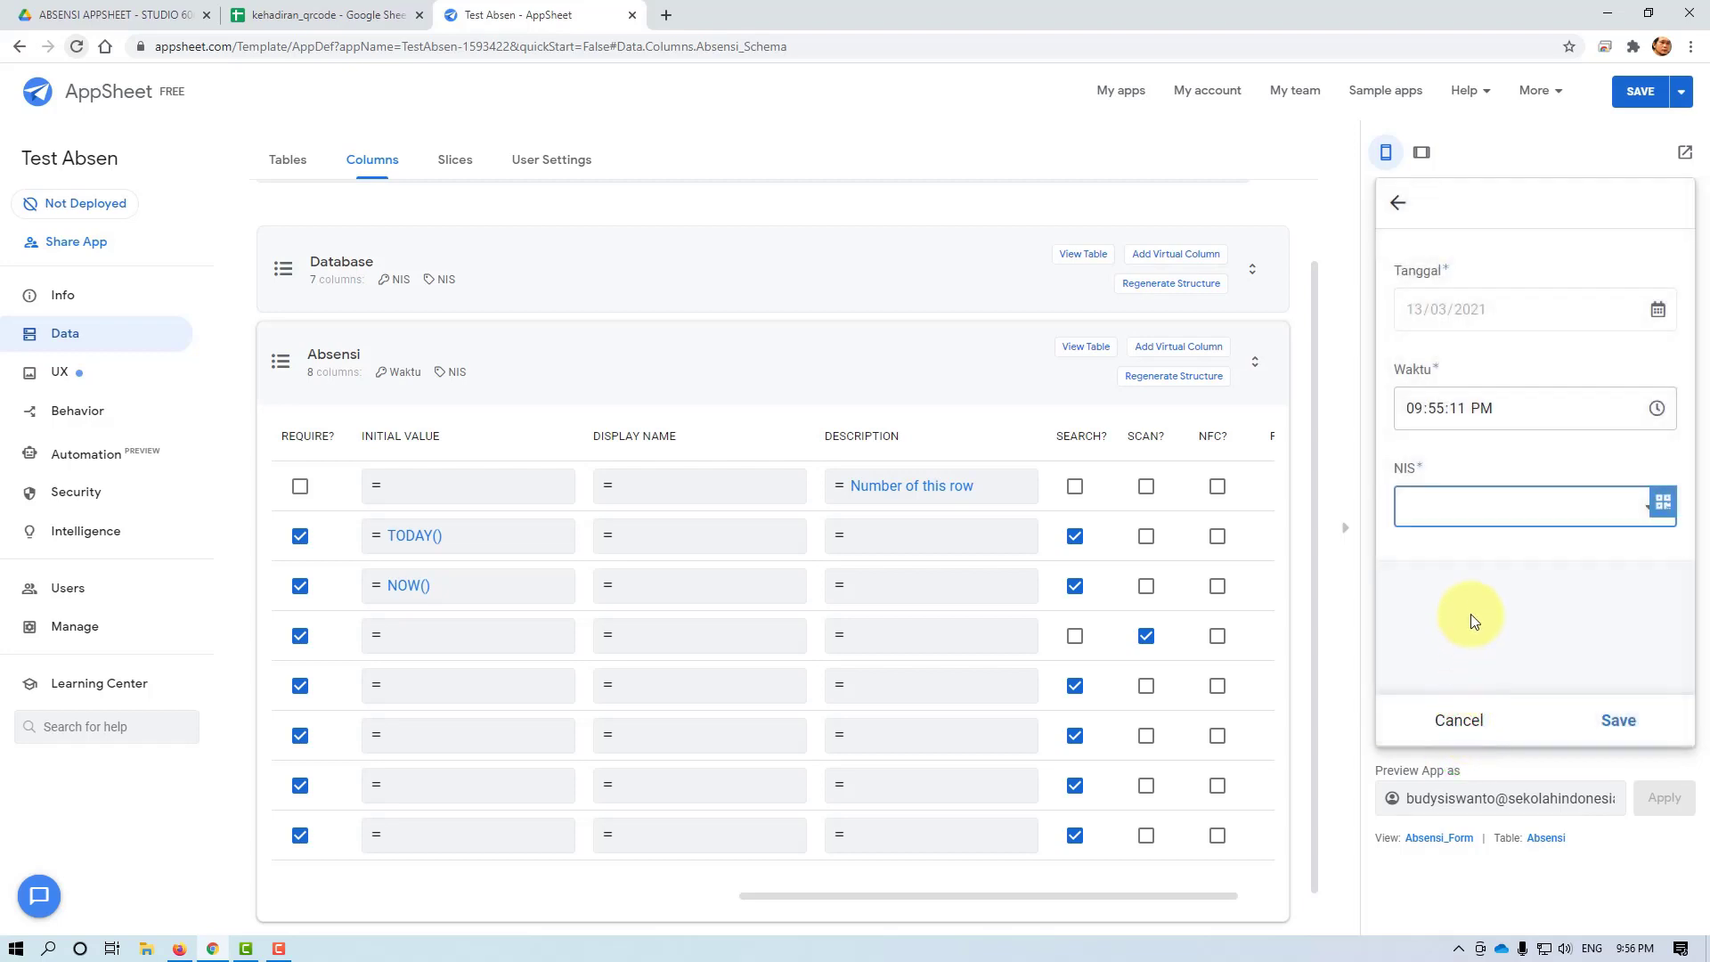
left_click(1462, 506)
left_click(1413, 258)
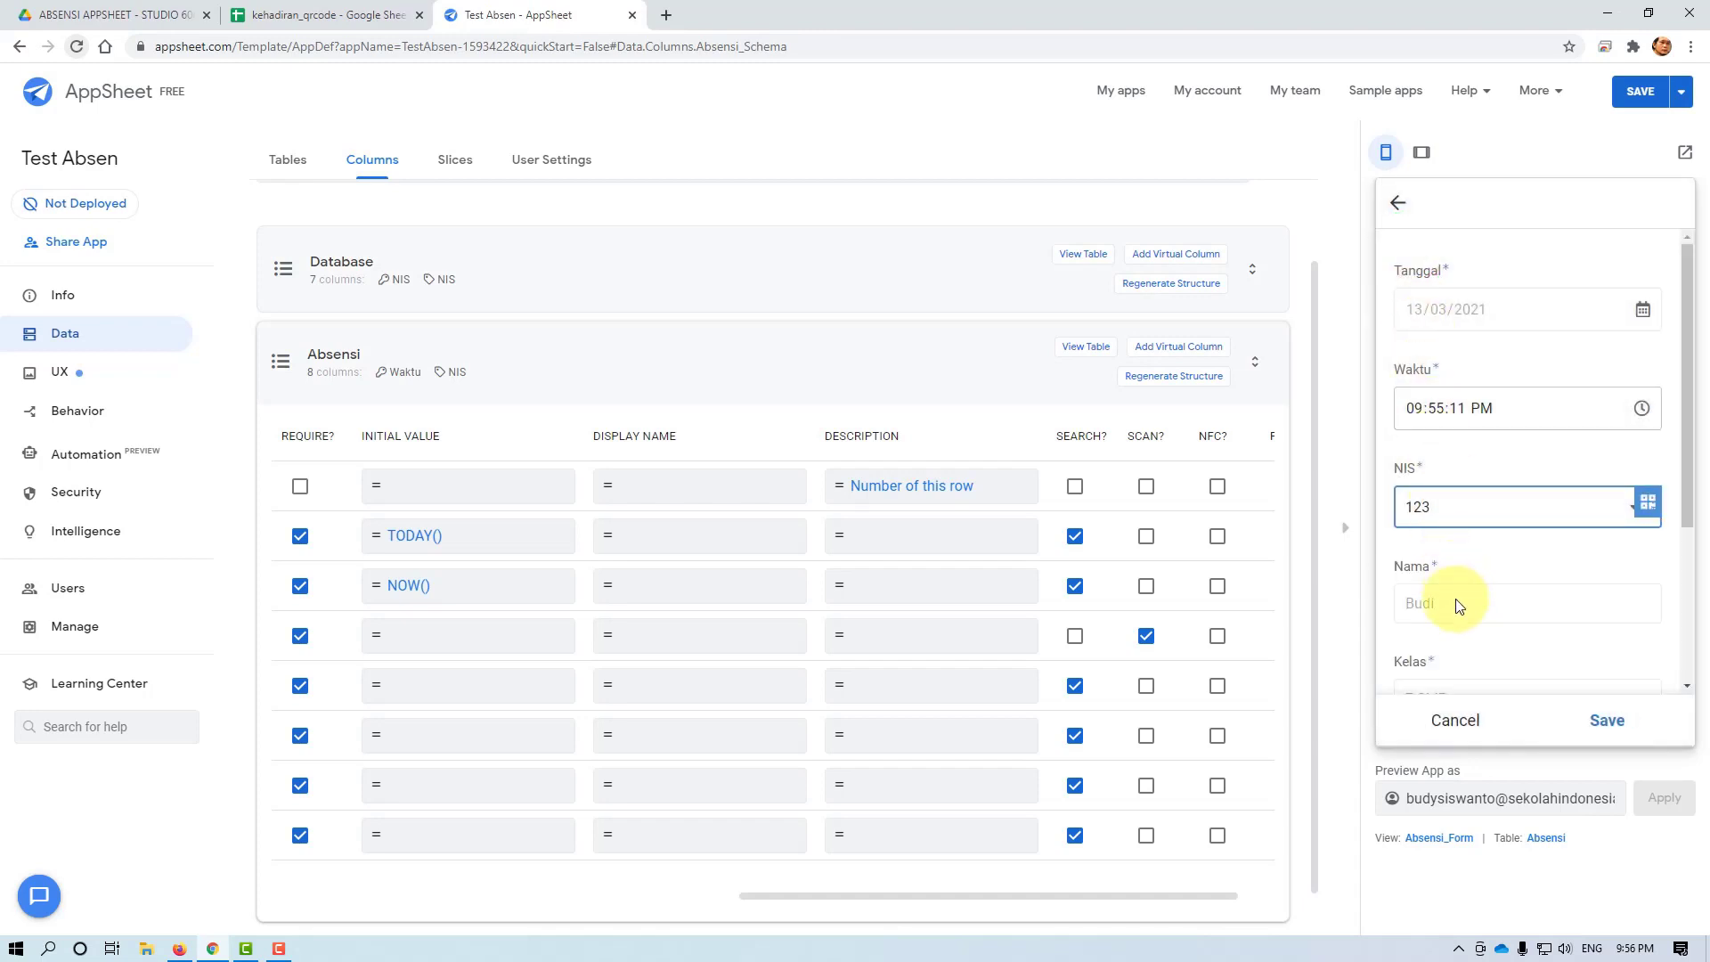
scroll(1460, 606, "down", 3)
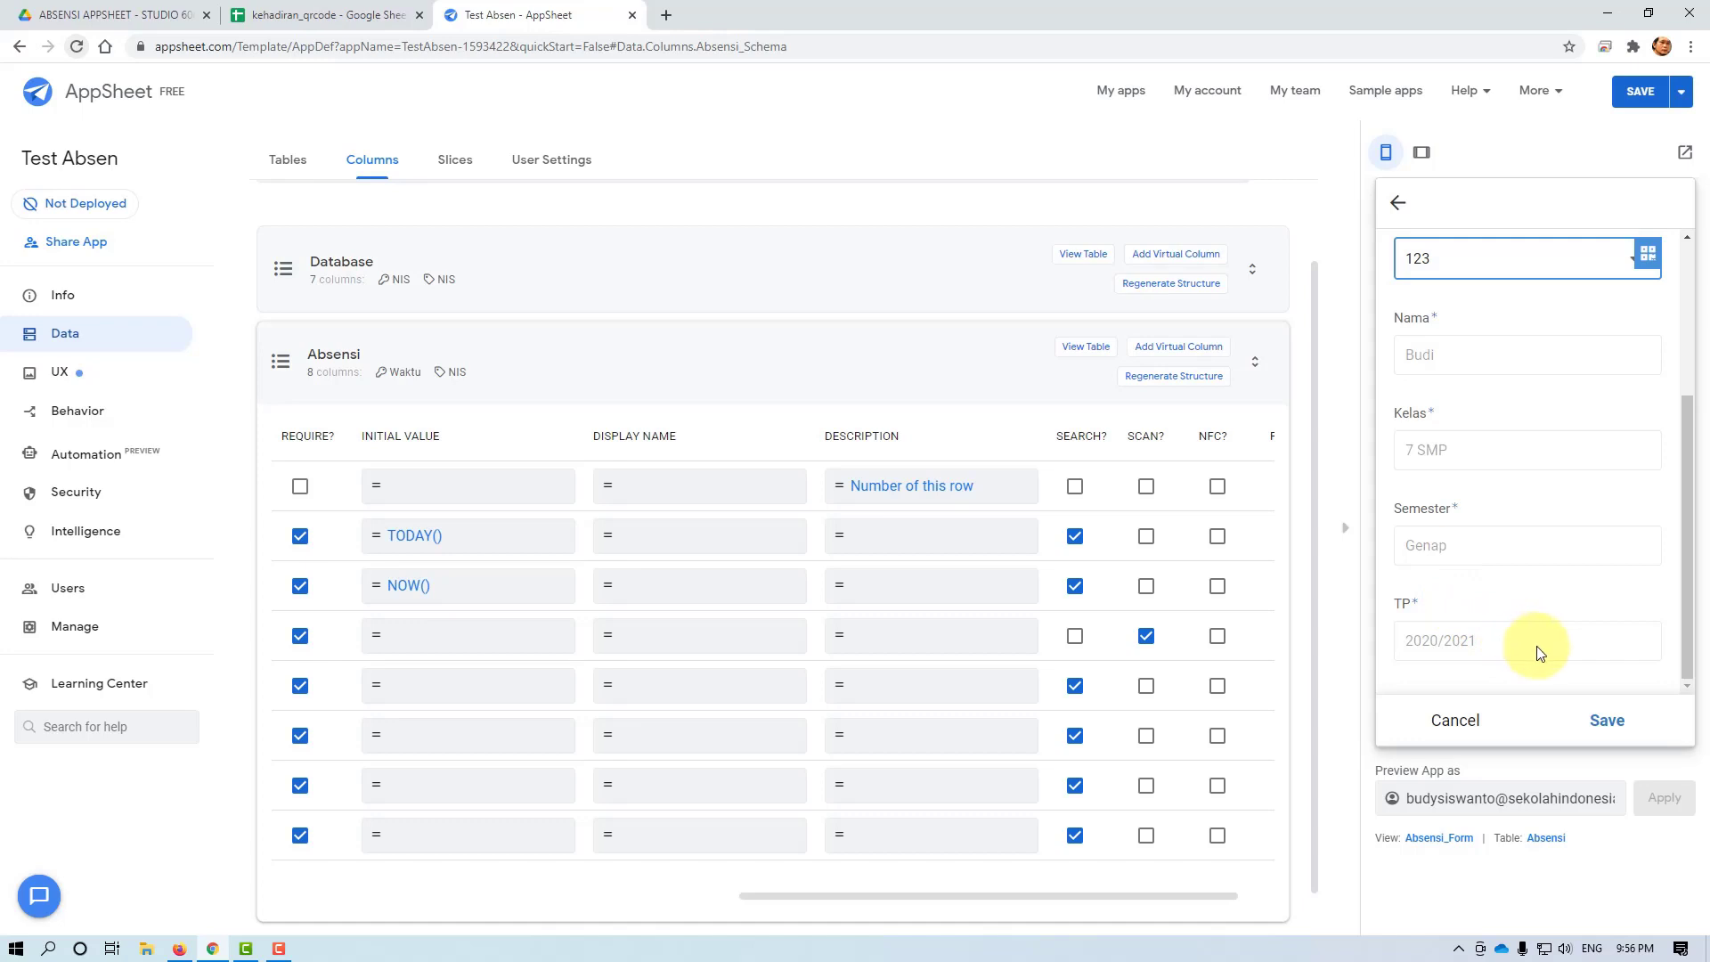
left_click(1474, 258)
left_click(1438, 308)
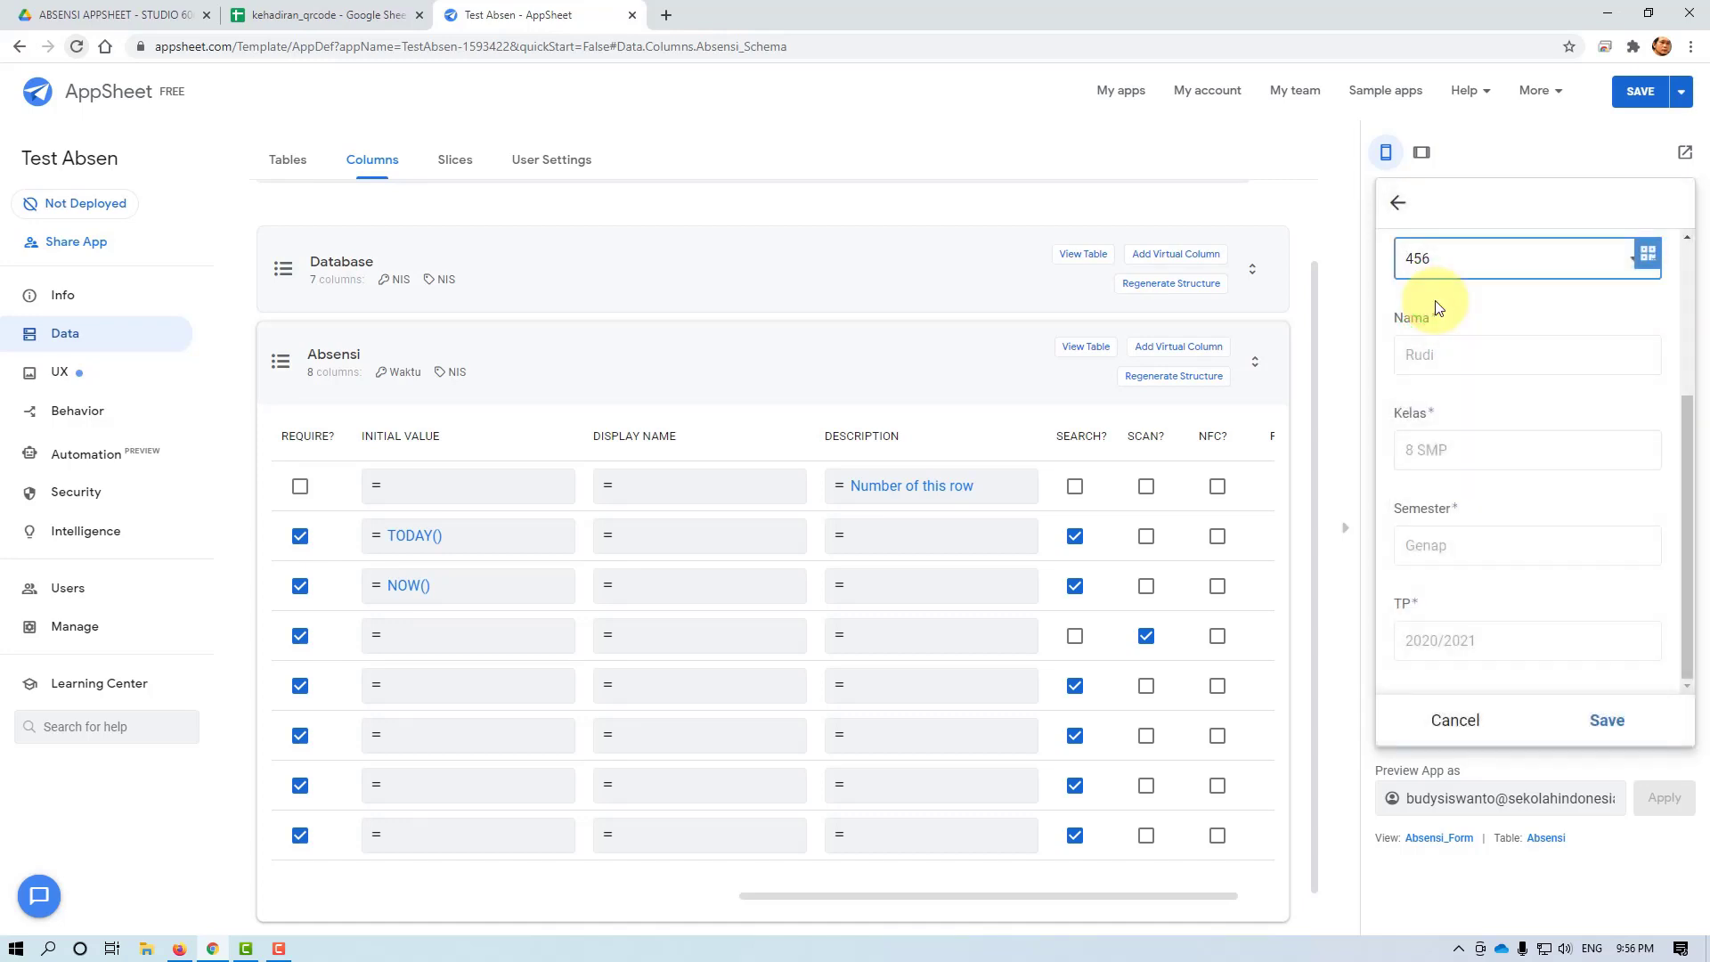
Compare the looked-up details with the workbook's Database sheet and select the last listed NIS in the AppSheet preview form
left_click(330, 14)
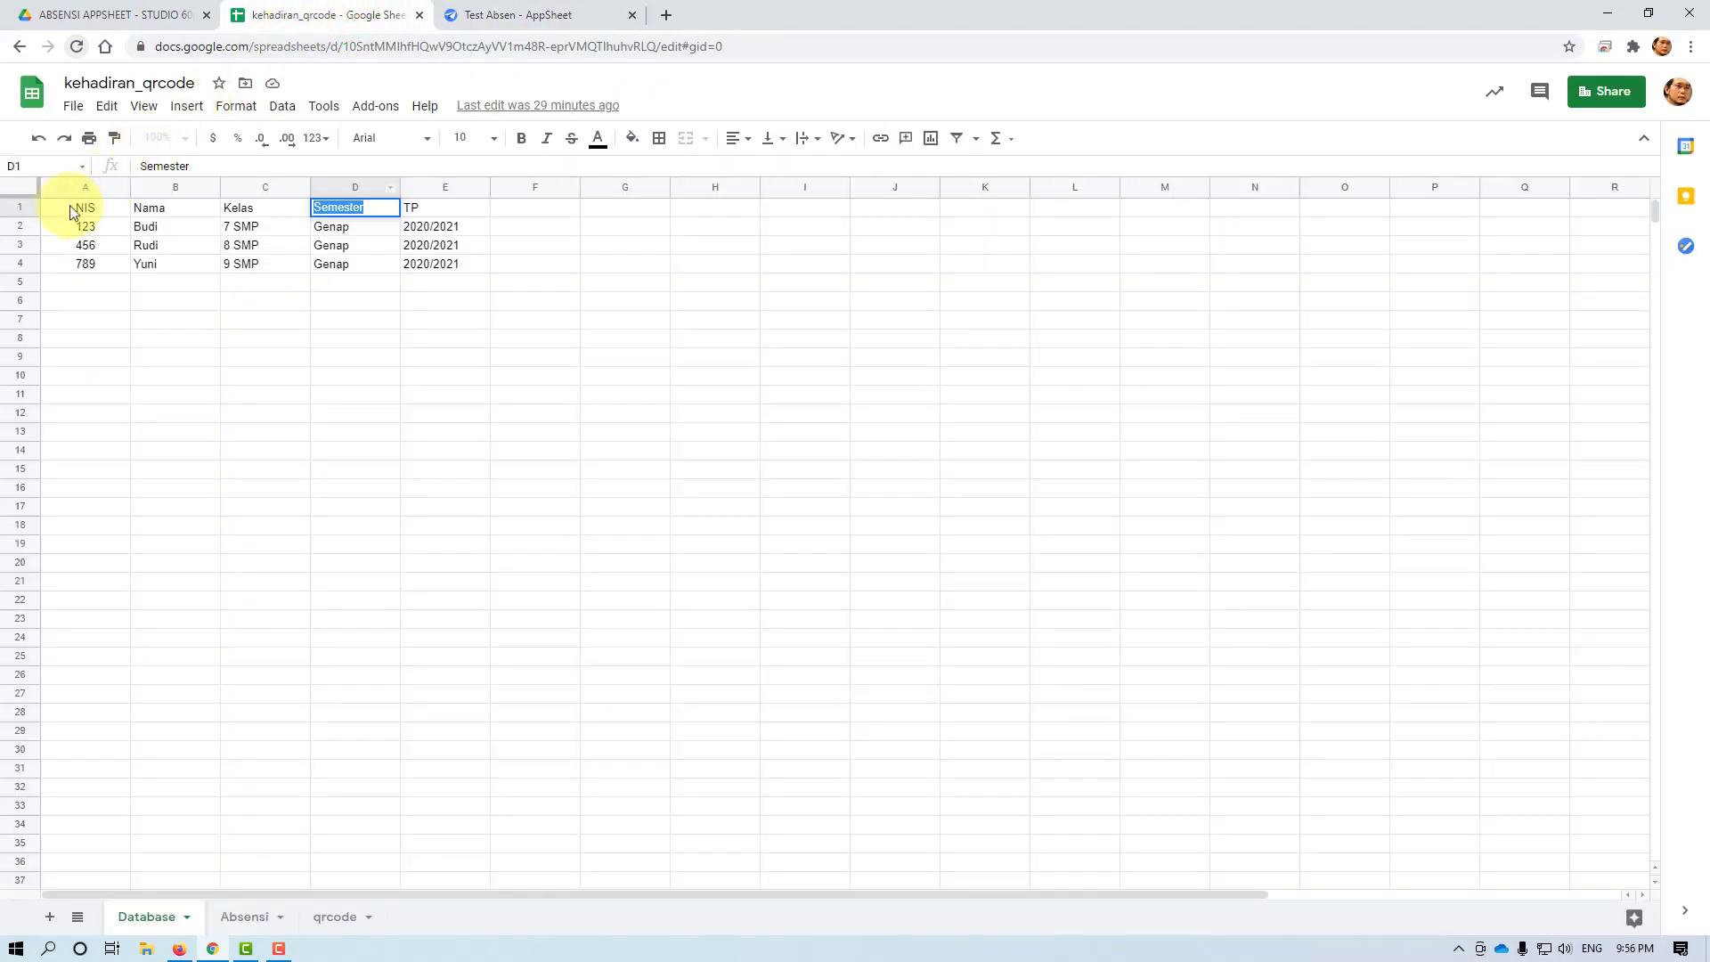
left_click_drag(337, 248, 472, 278)
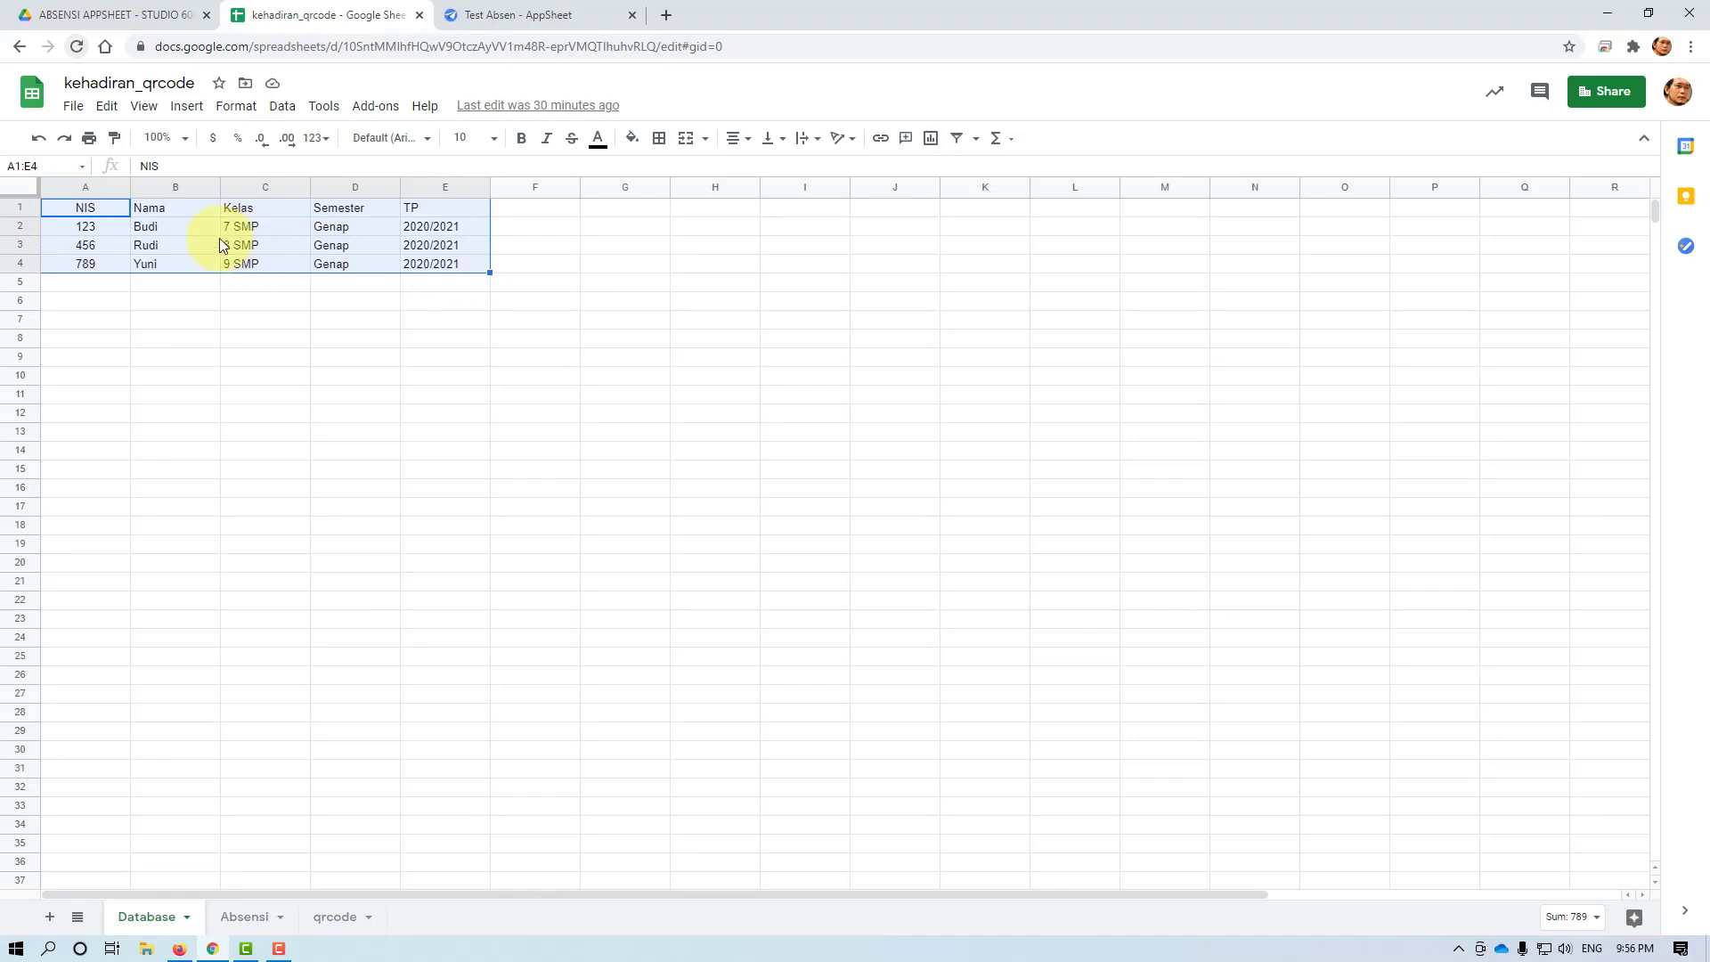
left_click(534, 14)
left_click(1493, 261)
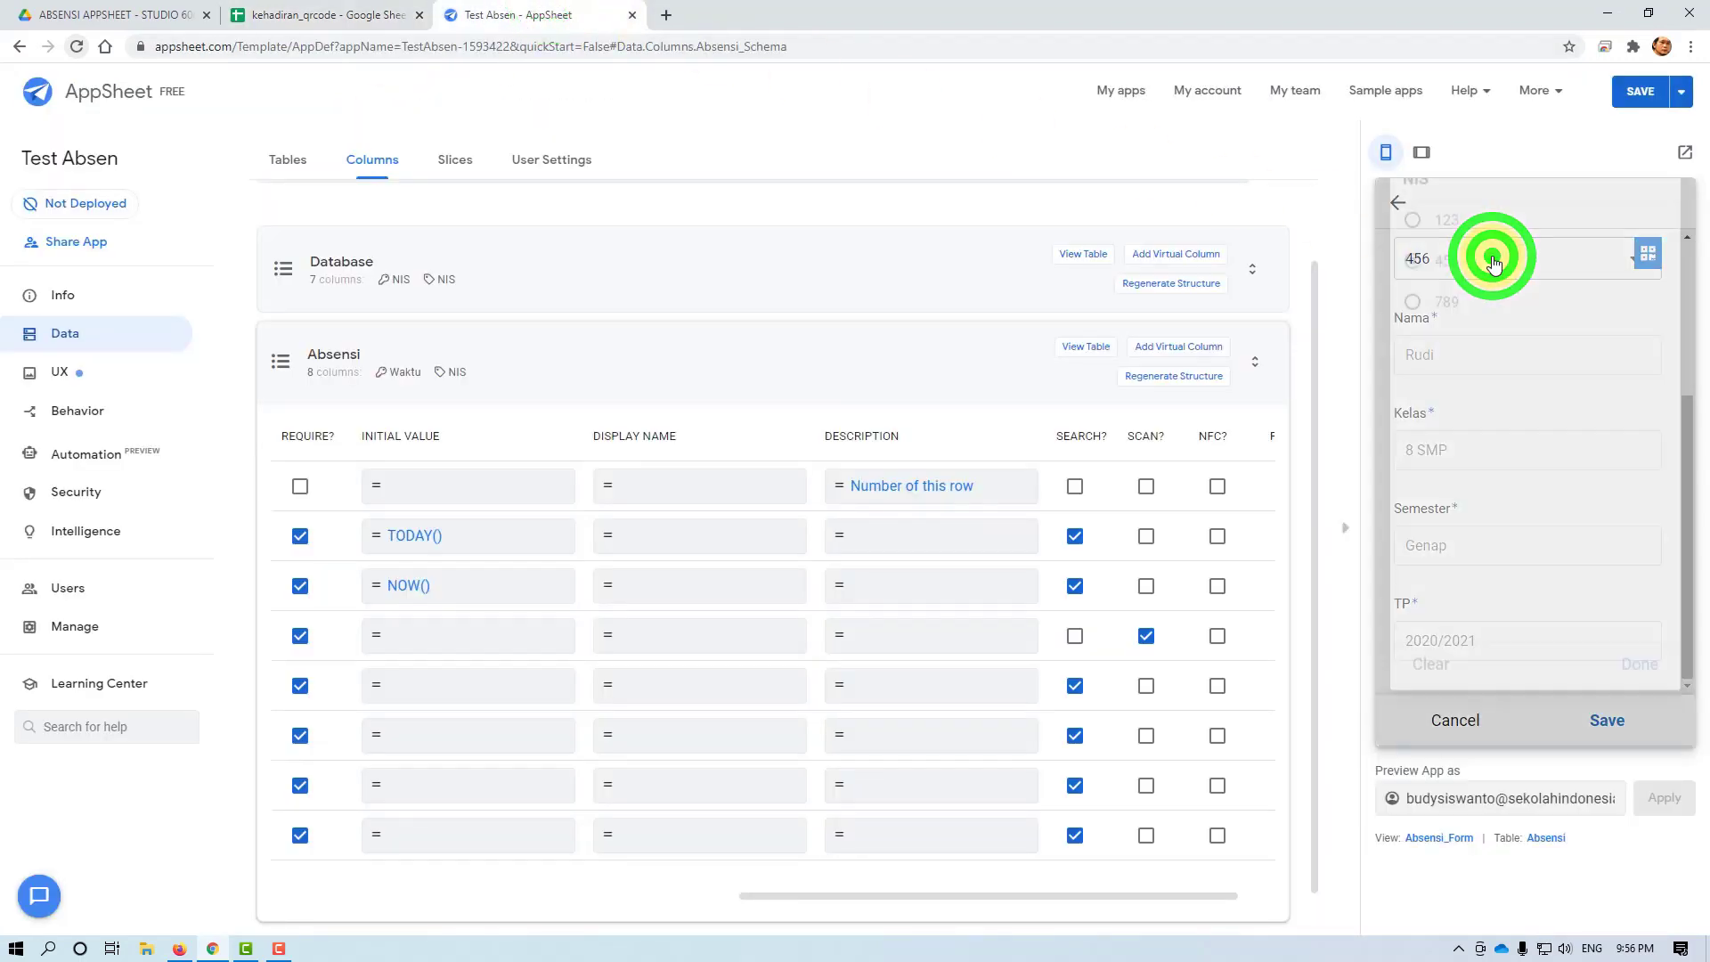
left_click(1432, 339)
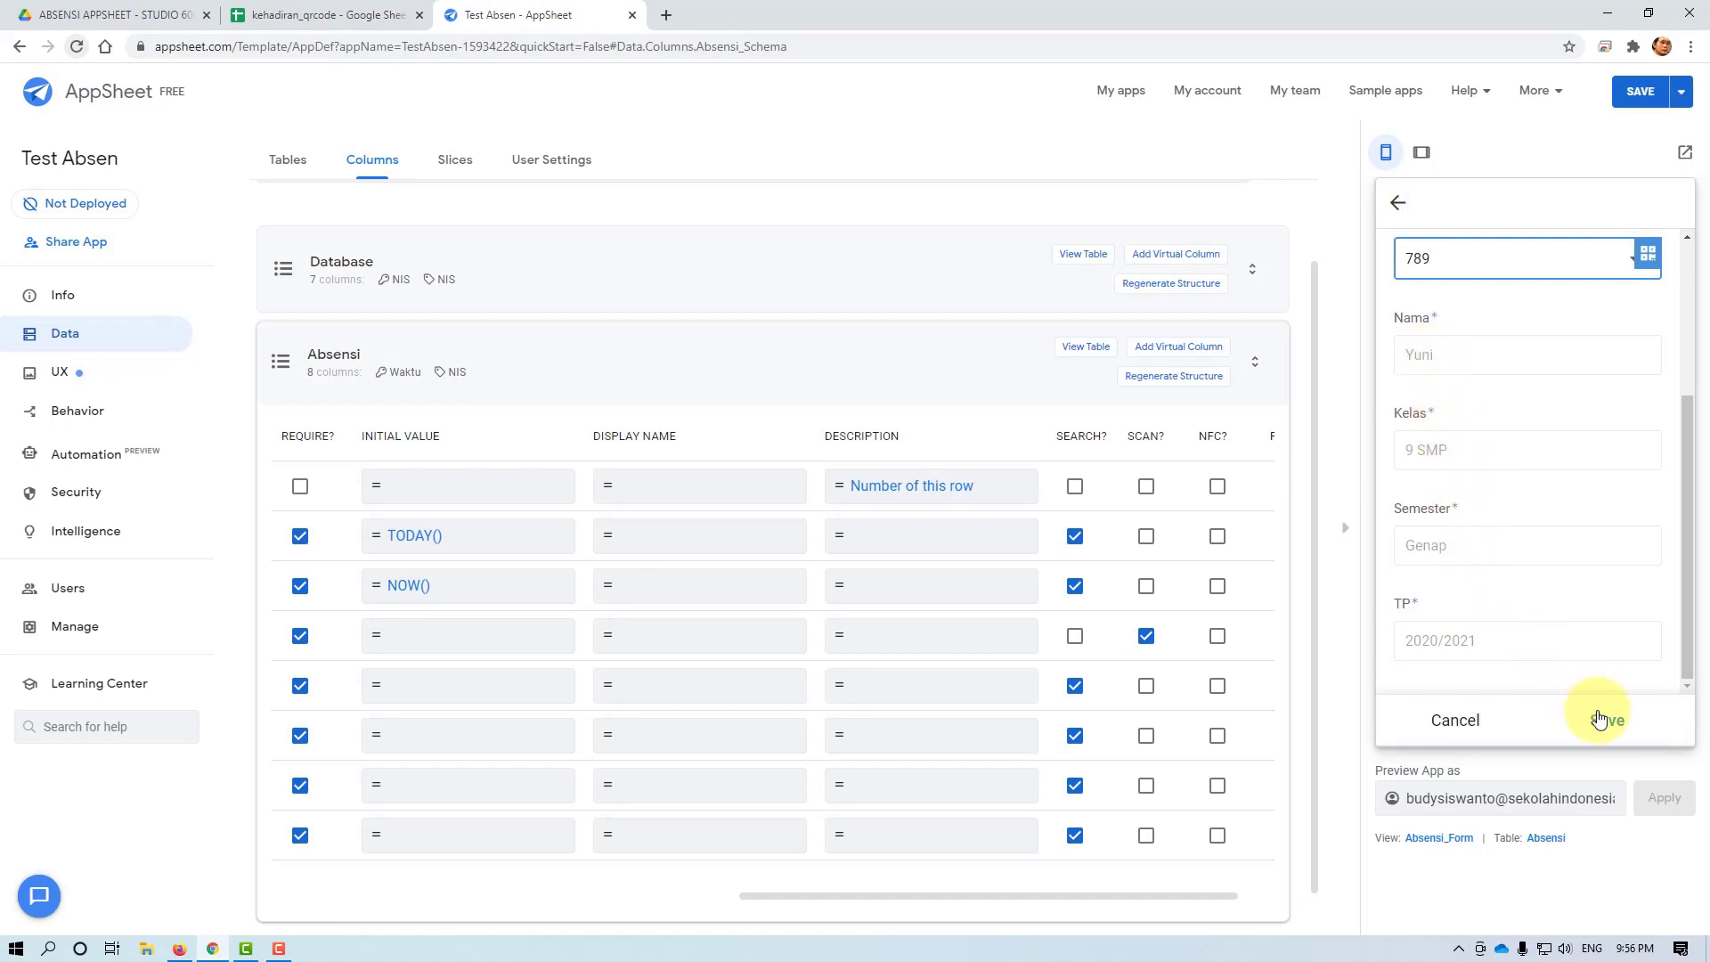
Check row 2 of the workbook's Absensi sheet, and save the attendance entry in the AppSheet preview form
left_click(301, 15)
left_click(376, 454)
left_click(254, 929)
left_click(248, 356)
left_click_drag(76, 224, 613, 233)
left_click(534, 13)
left_click(1609, 723)
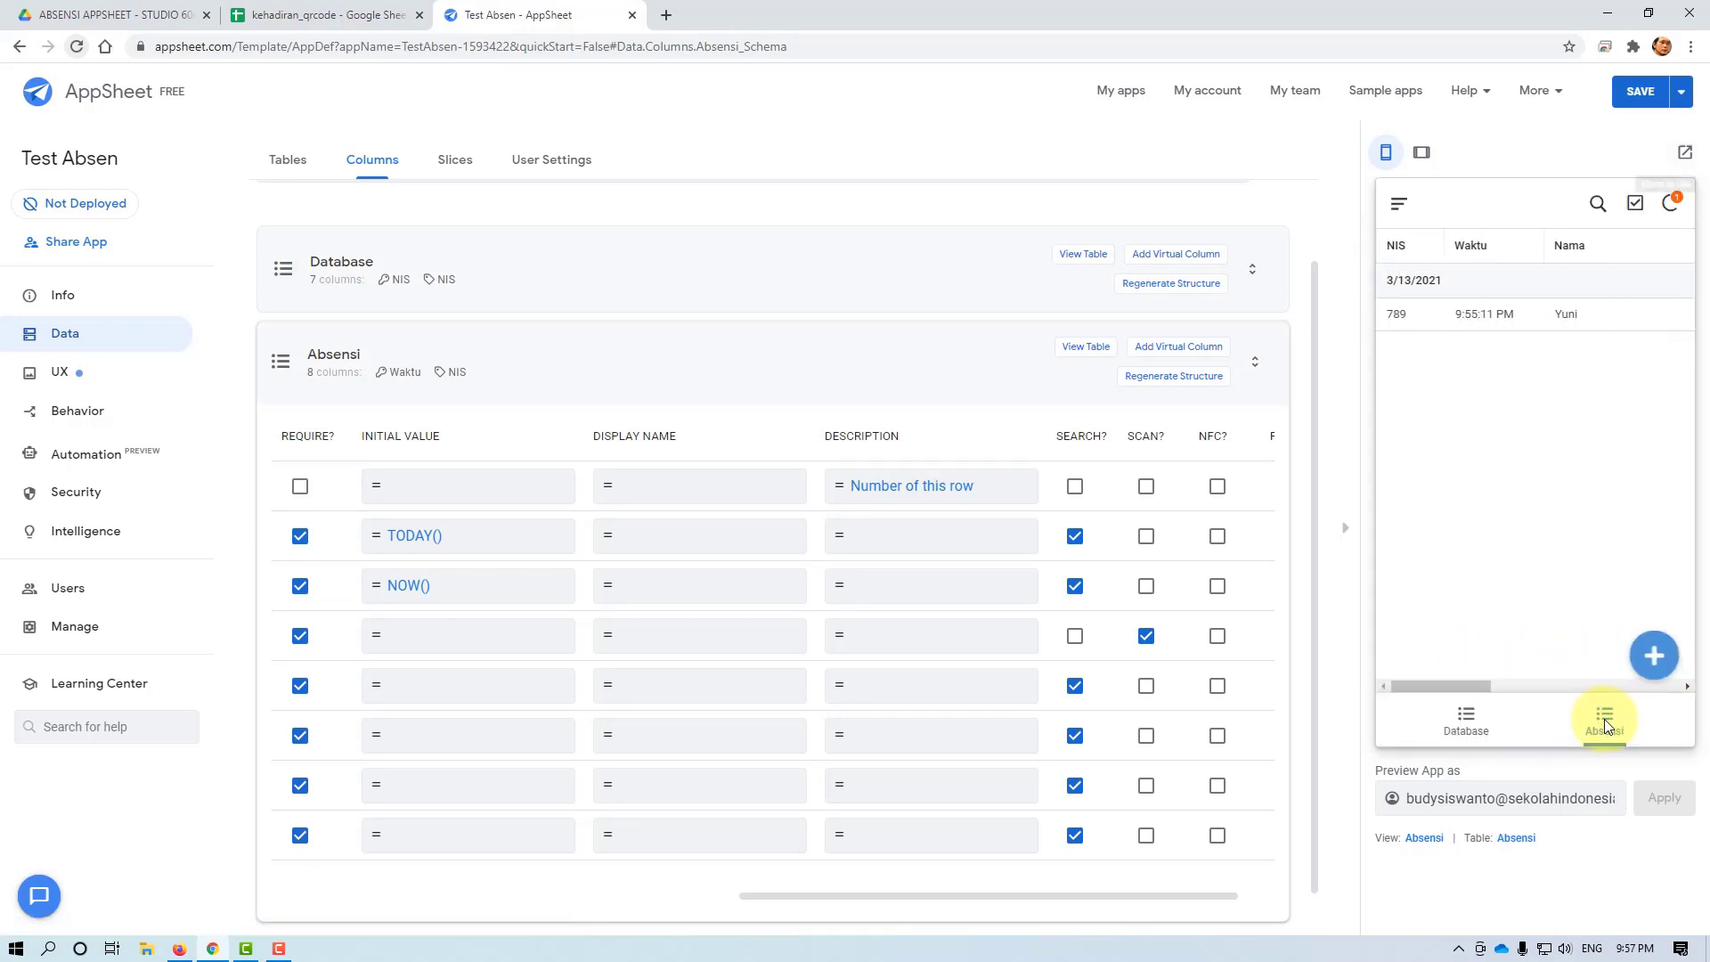
Switch to the kehadiran_qrcode workbook and check the Absensi sheet for the saved attendance record
left_click(330, 15)
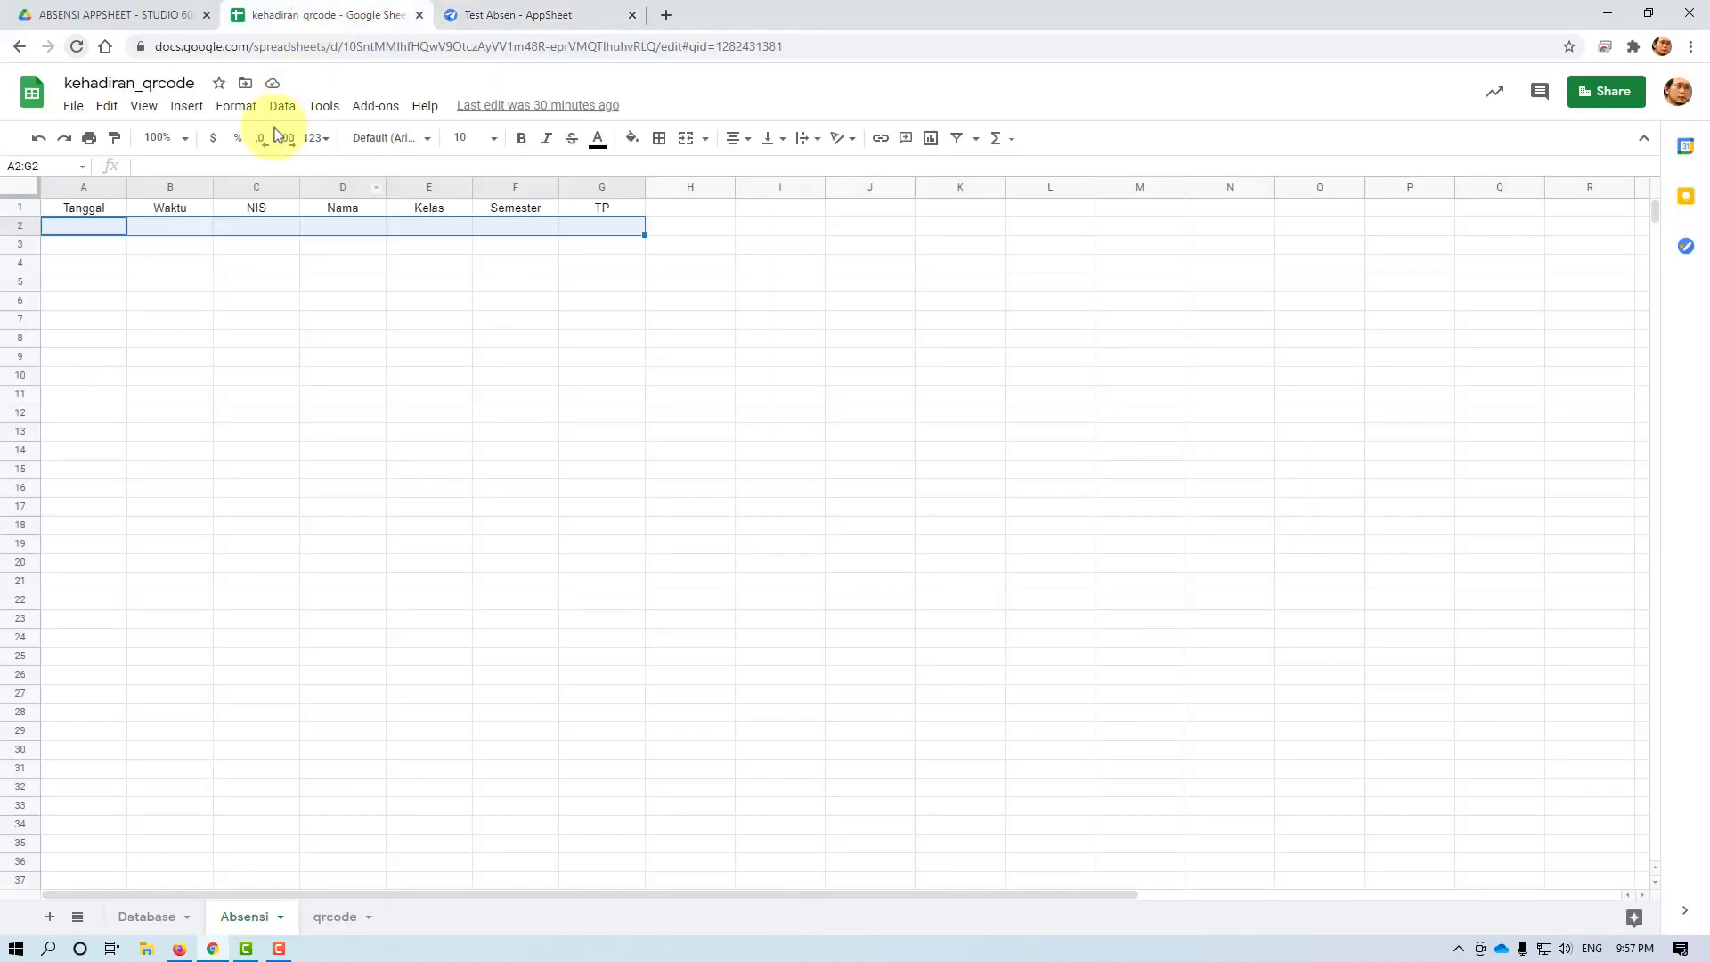
left_click(169, 359)
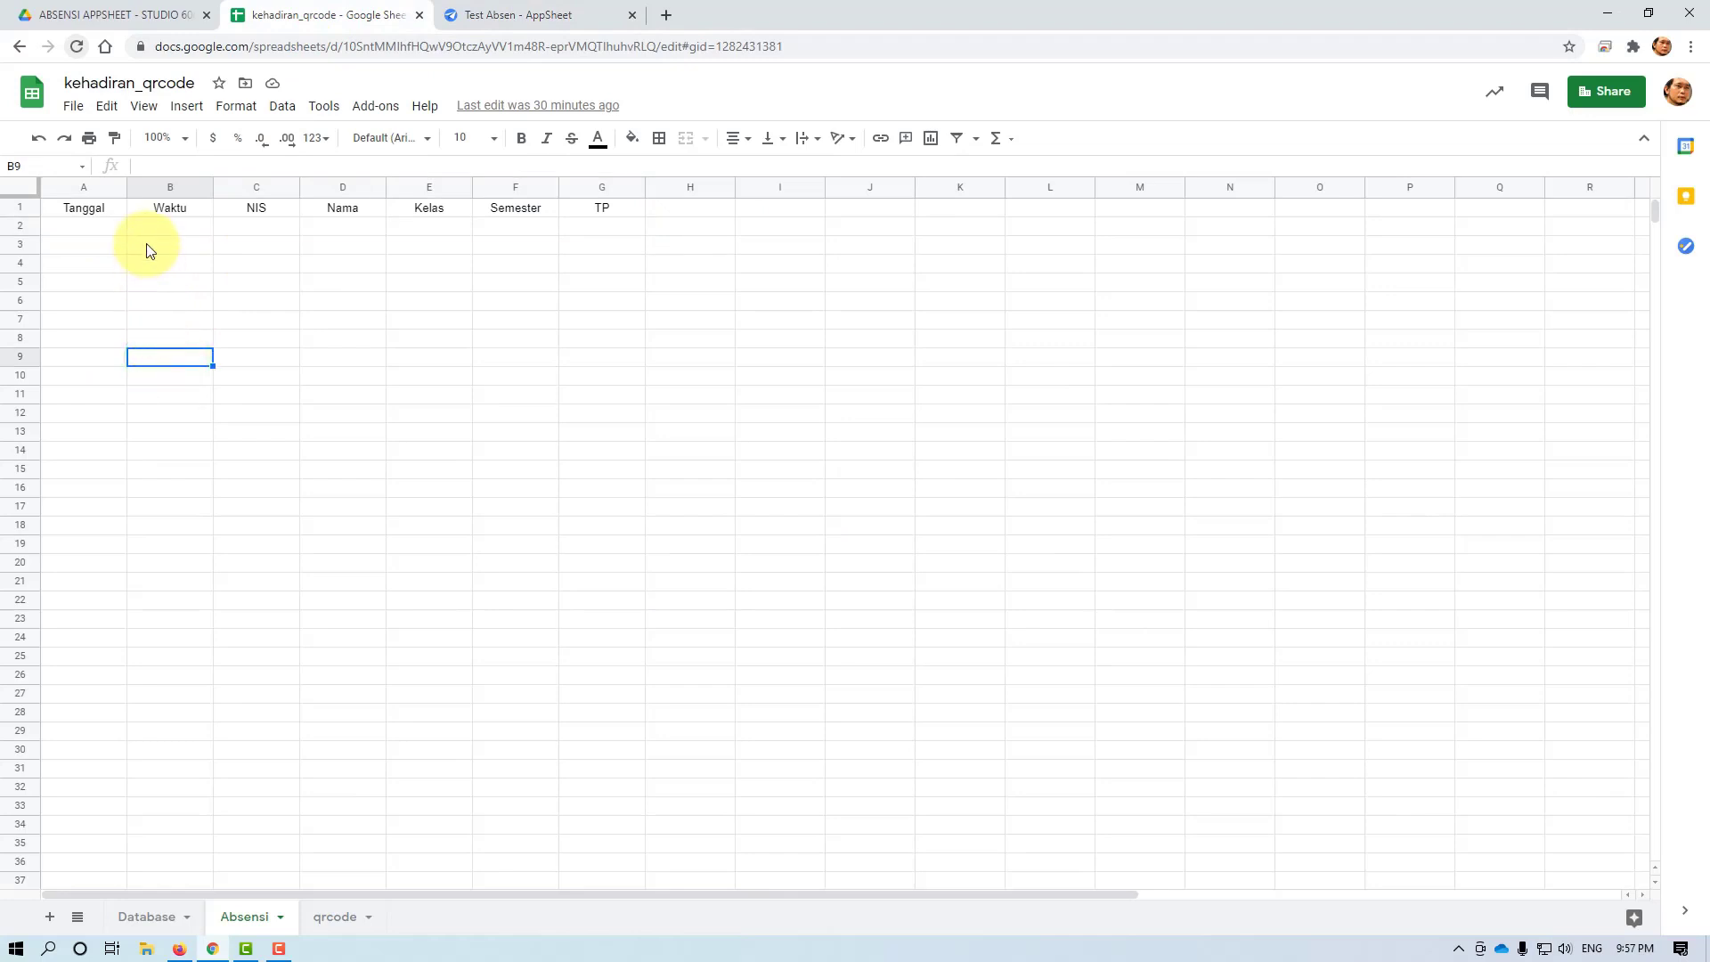
left_click(366, 635)
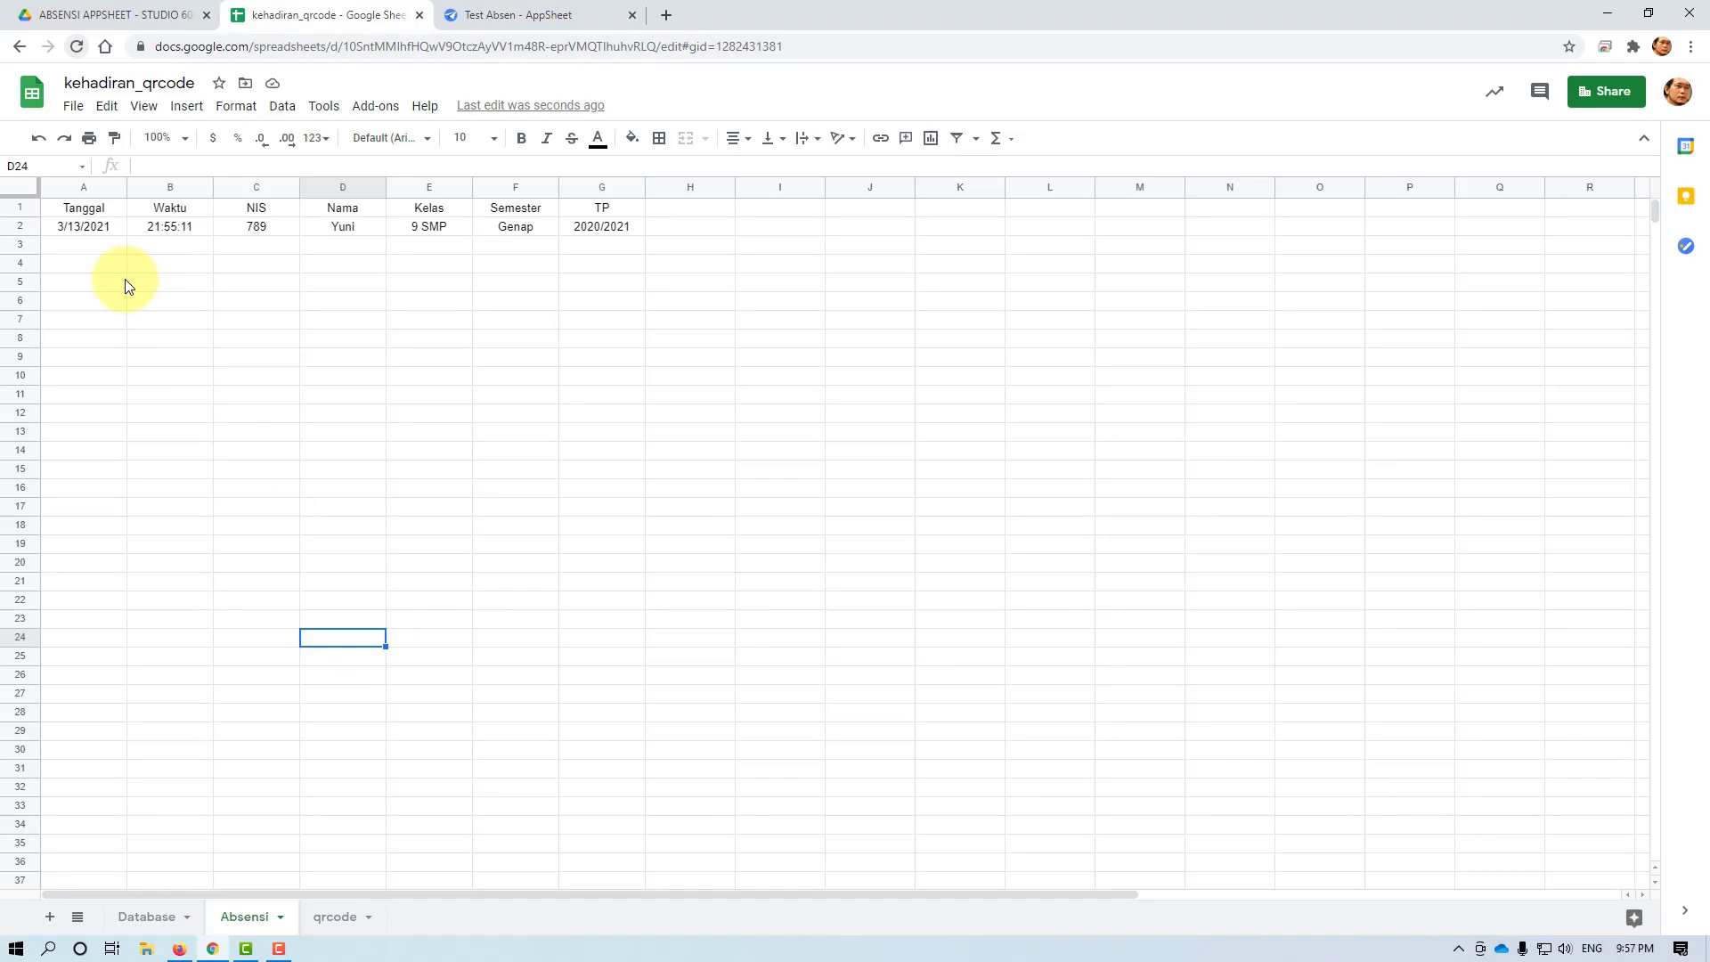
left_click(257, 228)
Switch to AppSheet, start a new Absensi entry in the preview with the second listed NIS, and review the looked-up student fields
left_click(557, 9)
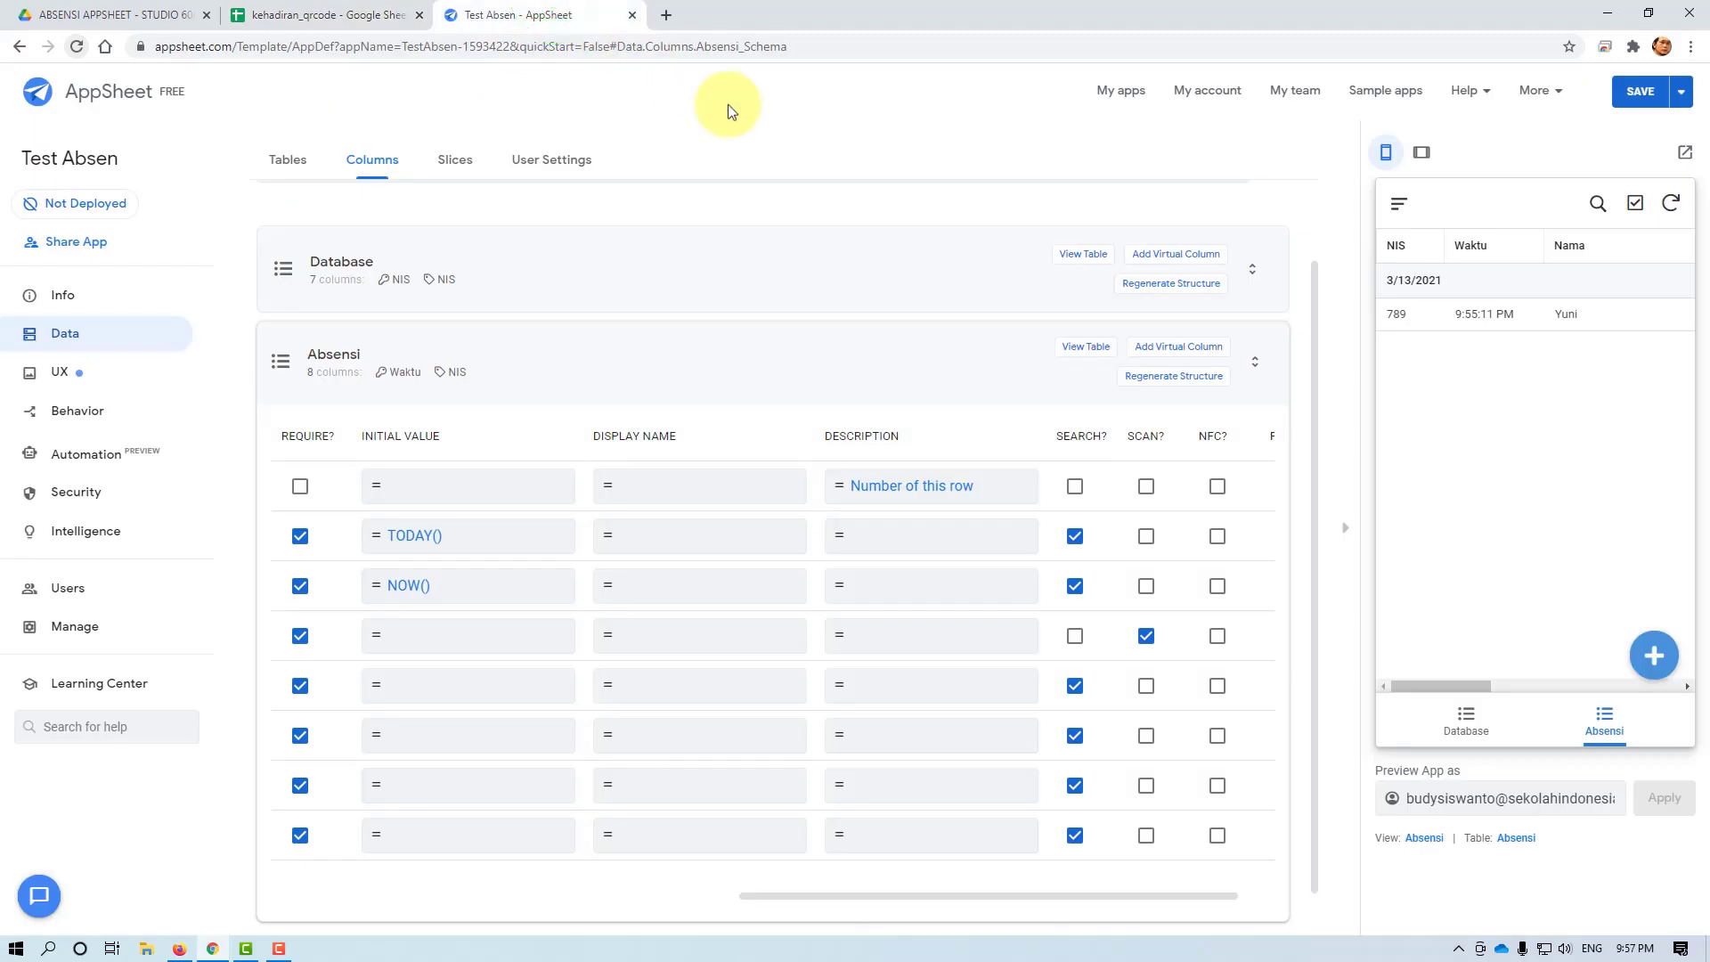
left_click(1659, 663)
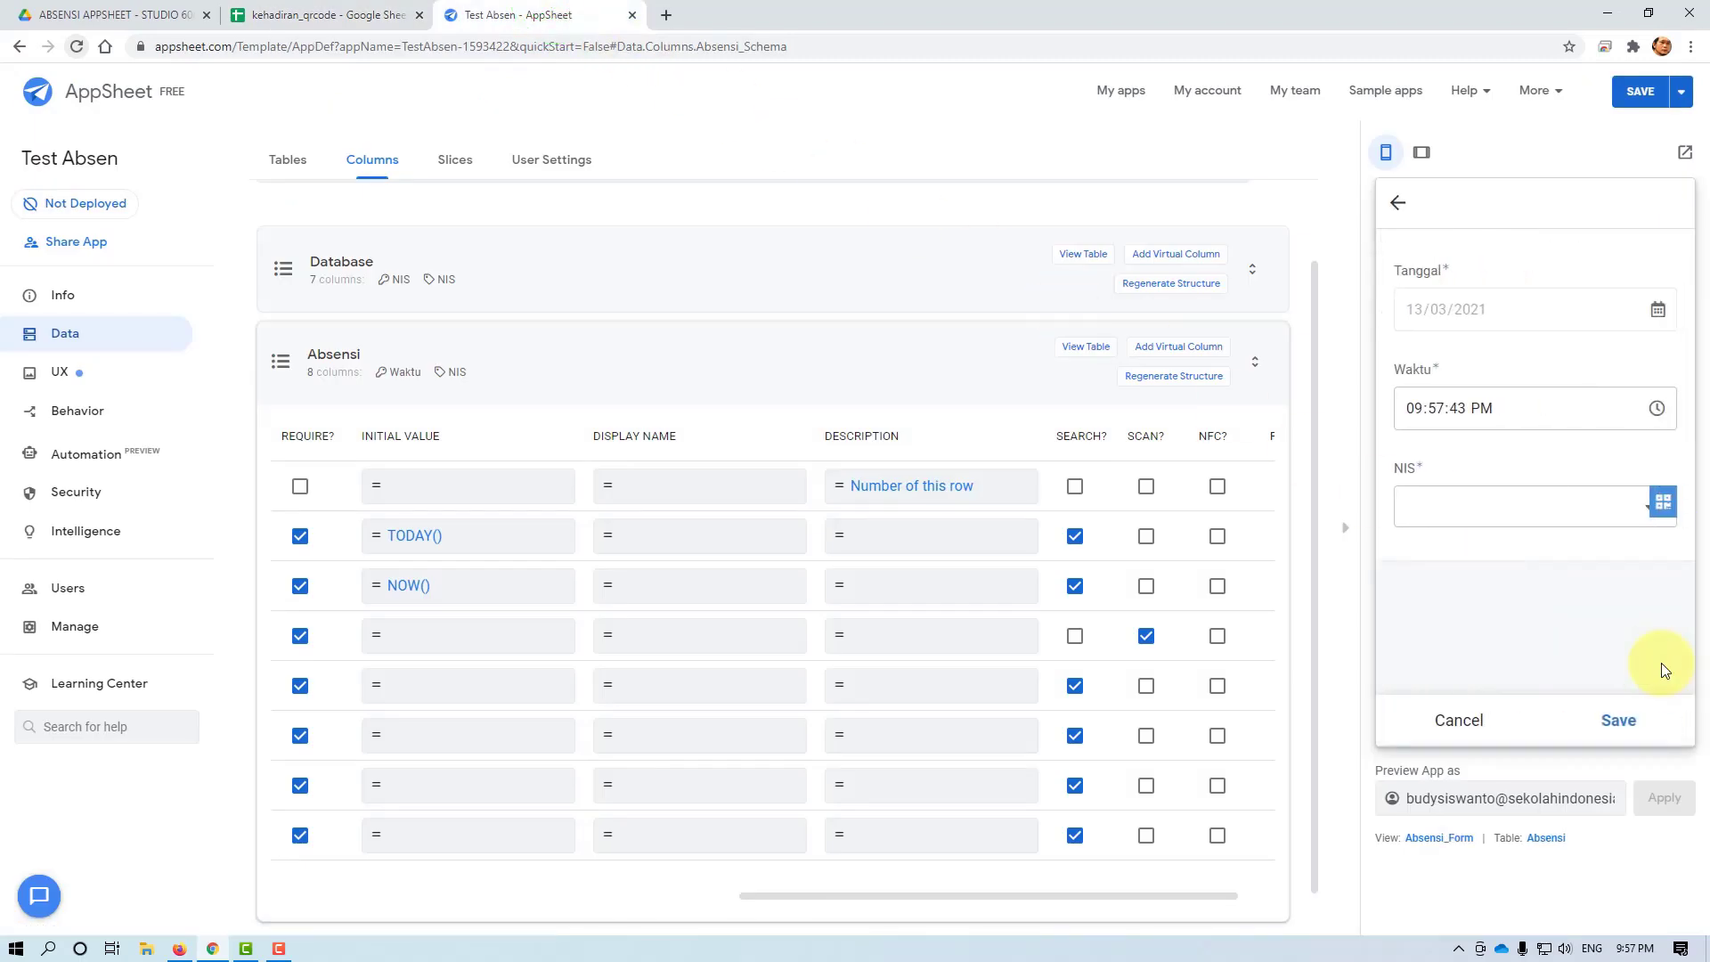
left_click(1413, 506)
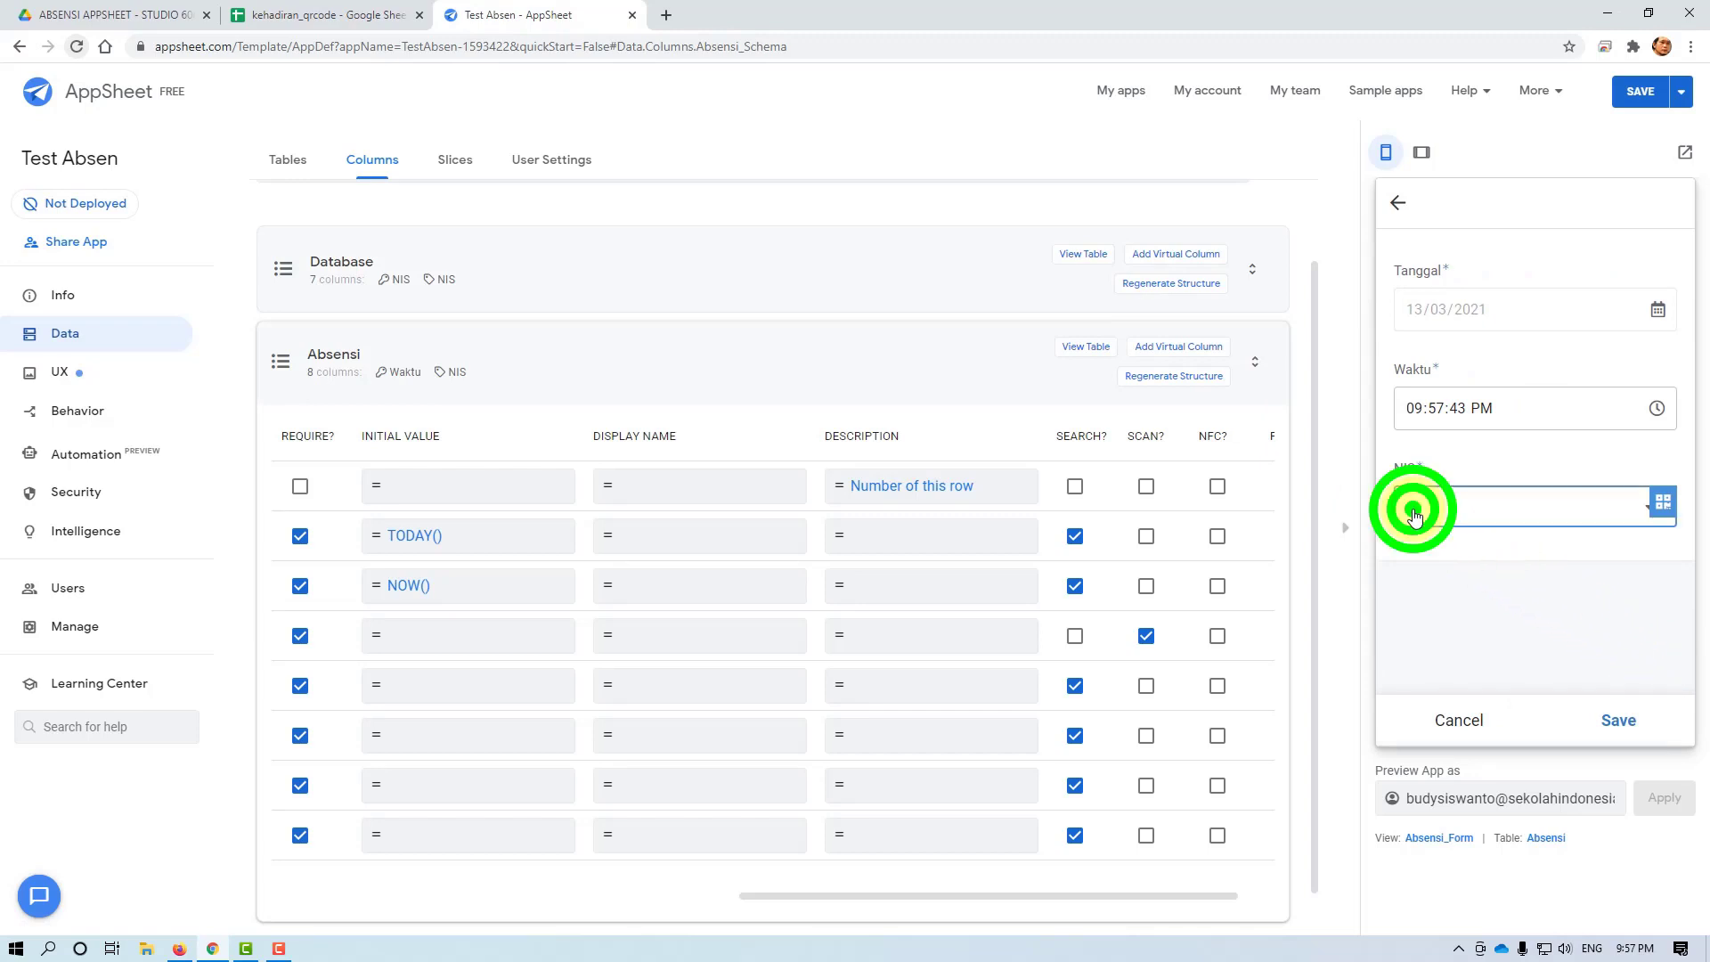
left_click(1413, 296)
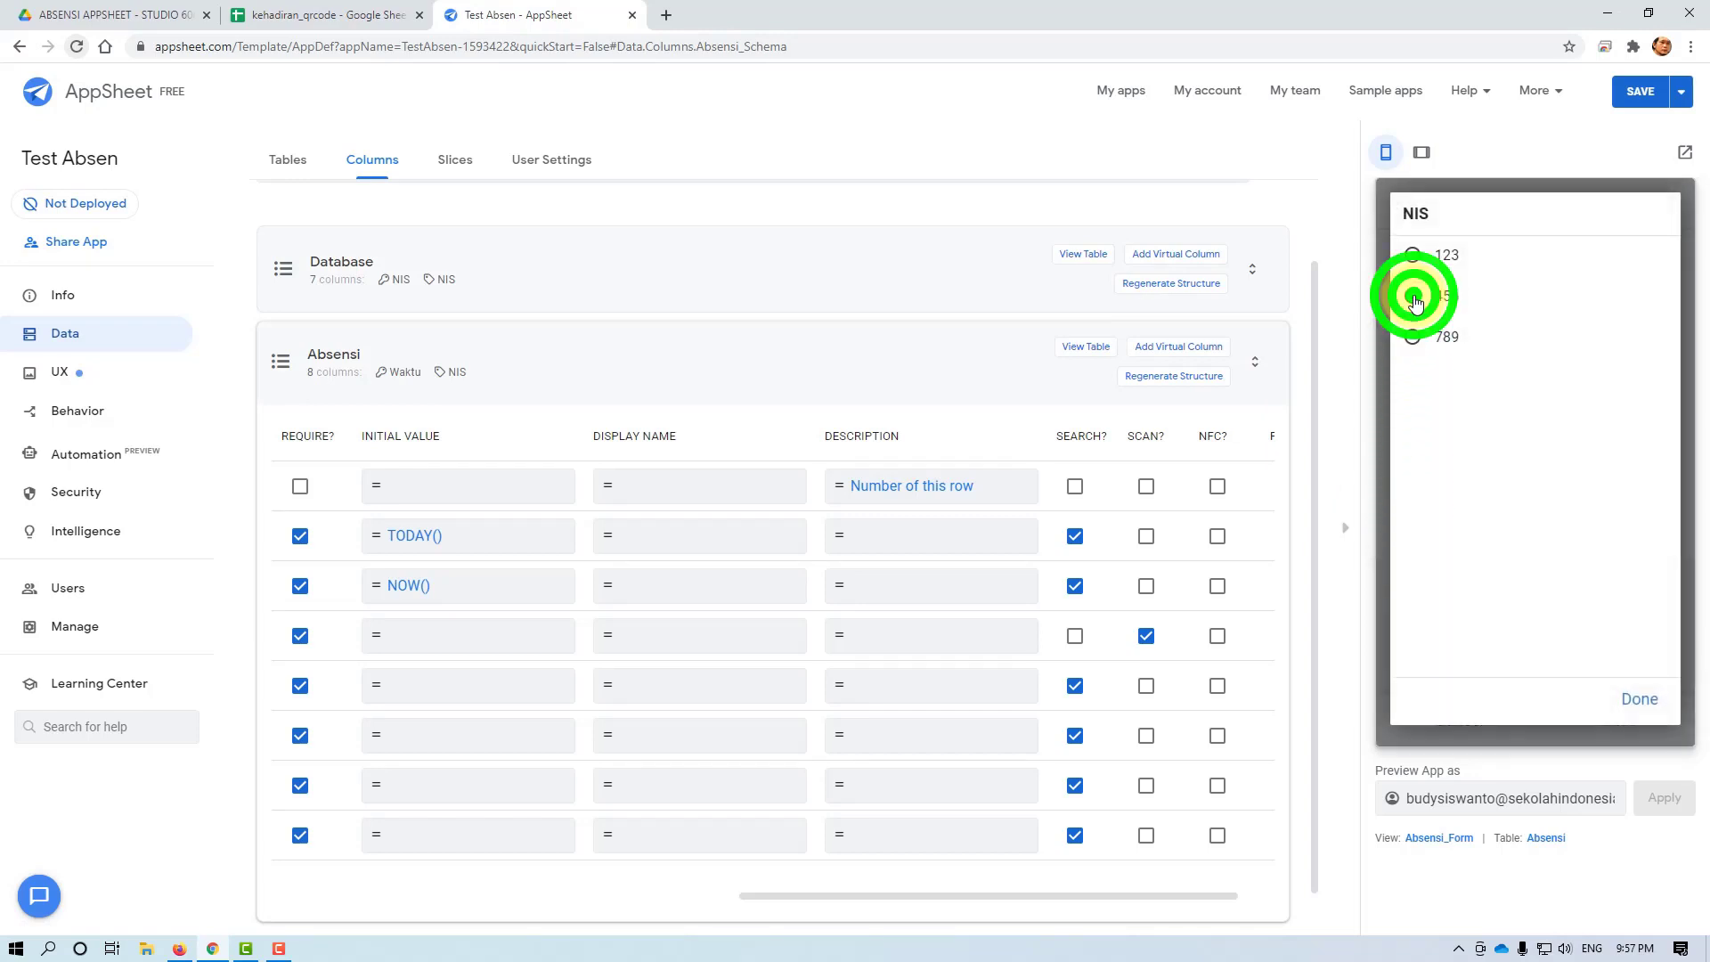
scroll(1416, 302, "down", 3)
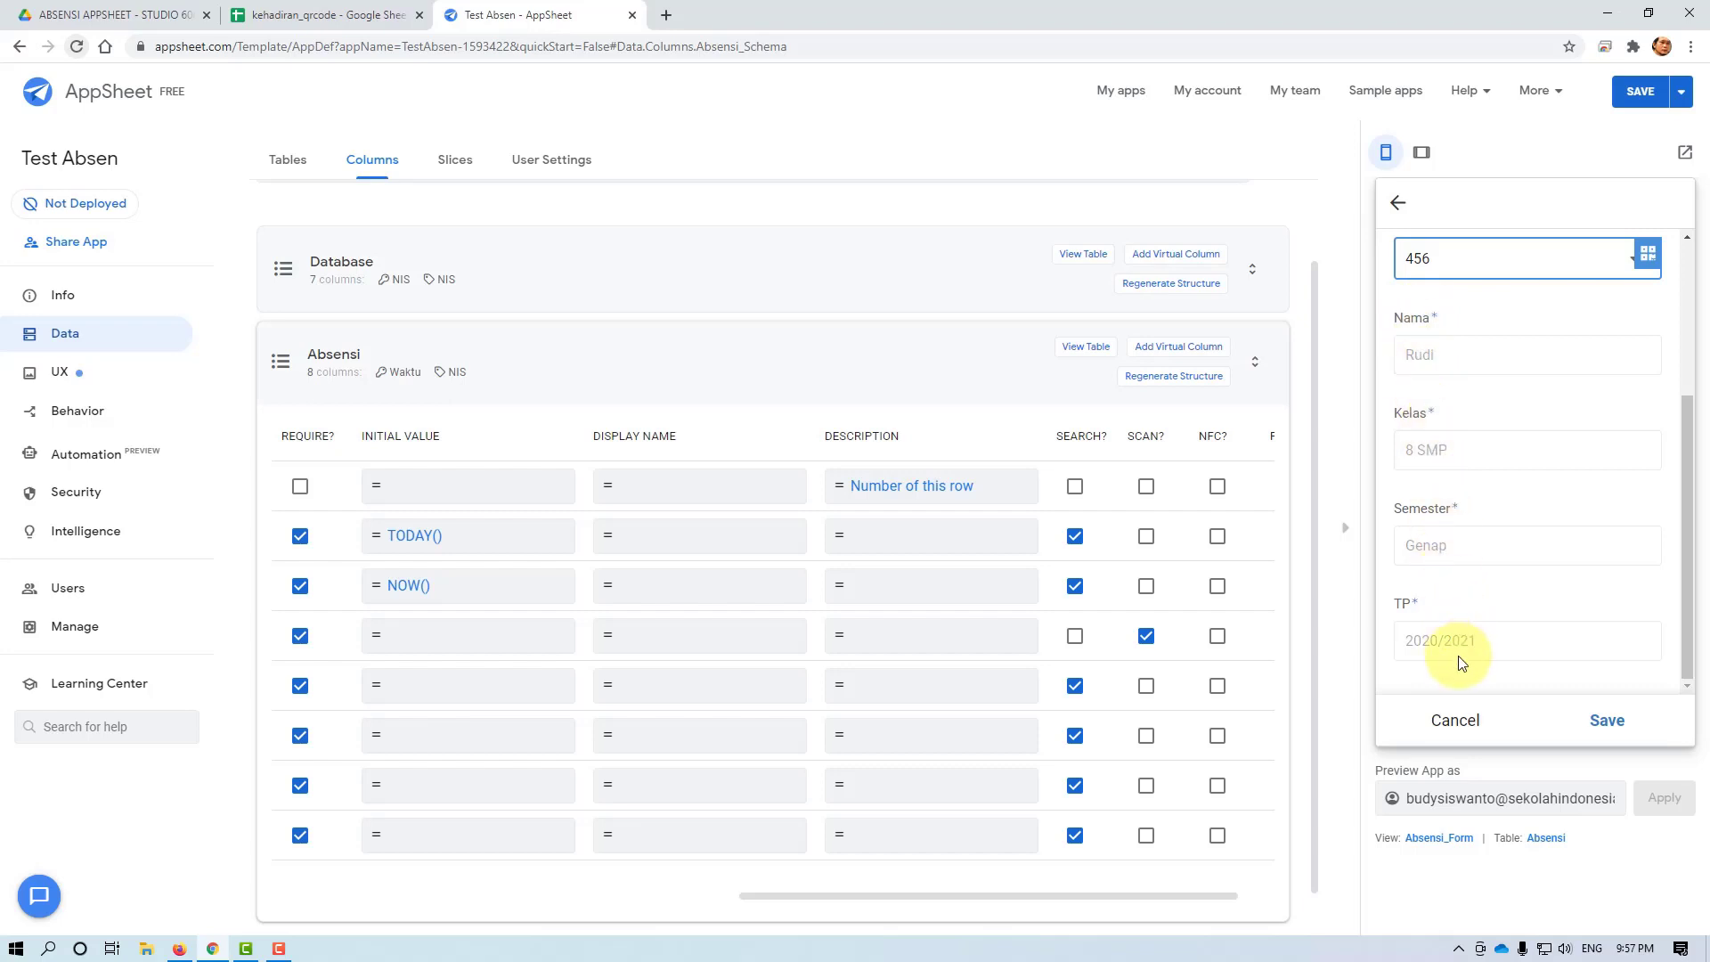
left_click(1459, 455)
left_click(1459, 340)
left_click(1459, 403)
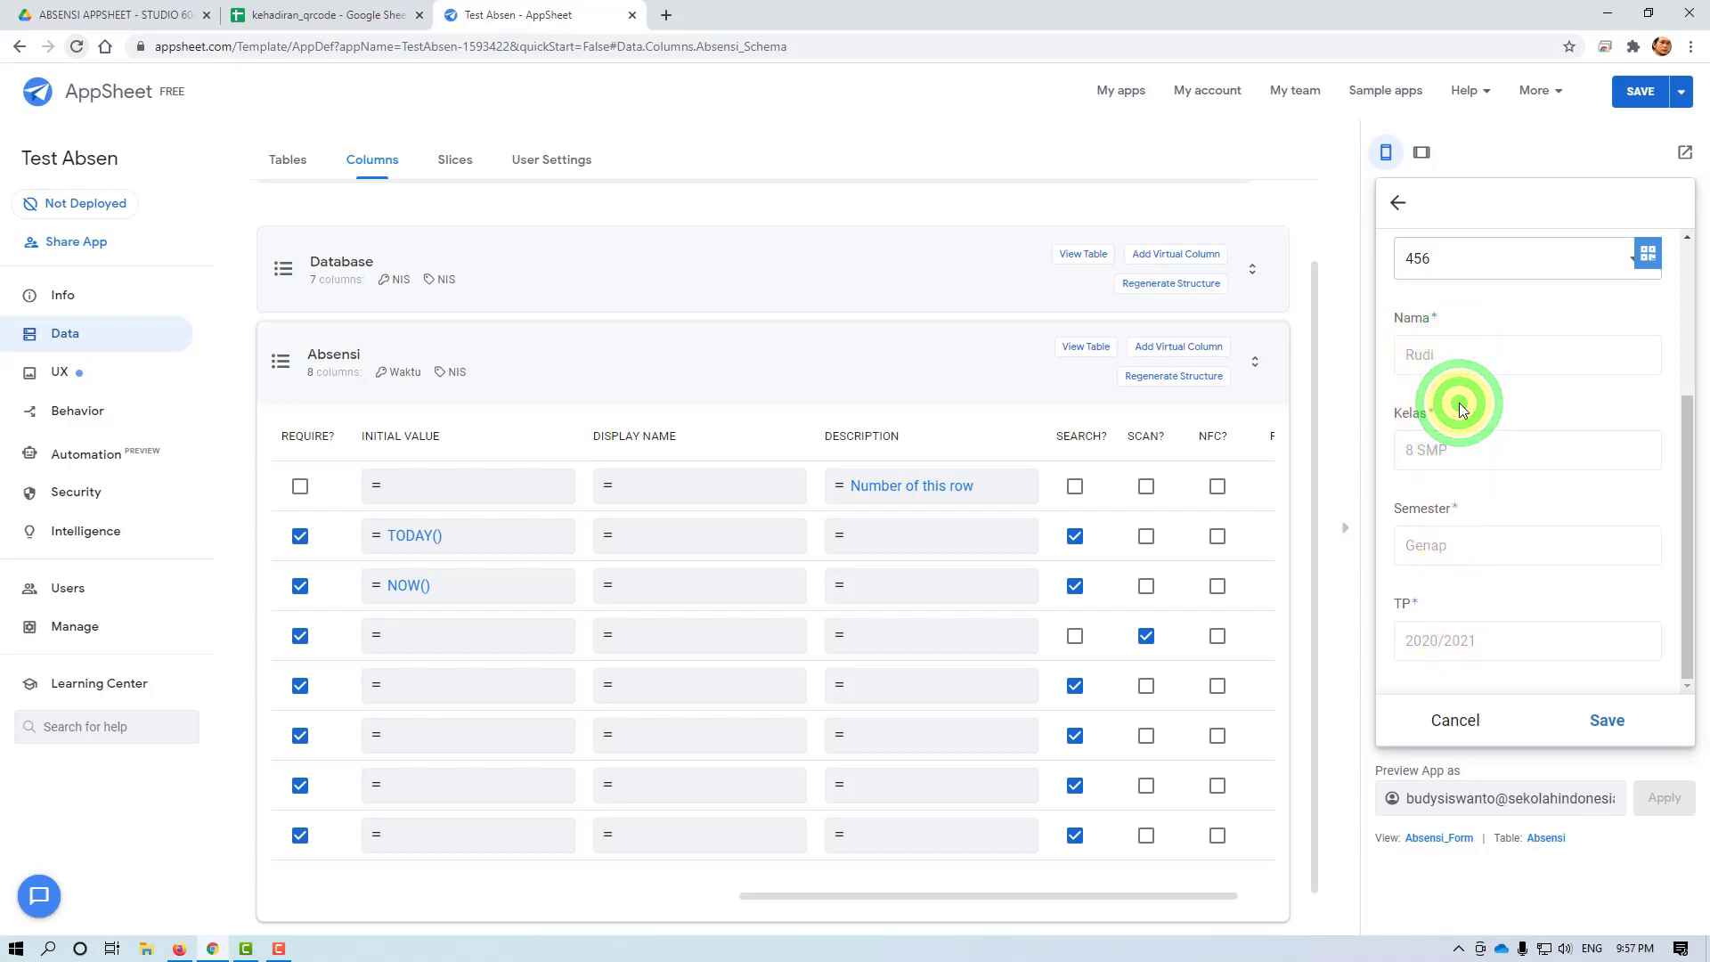
Save the attendance entry and check the kehadiran_qrcode workbook's Absensi sheet for the new record
left_click(1607, 720)
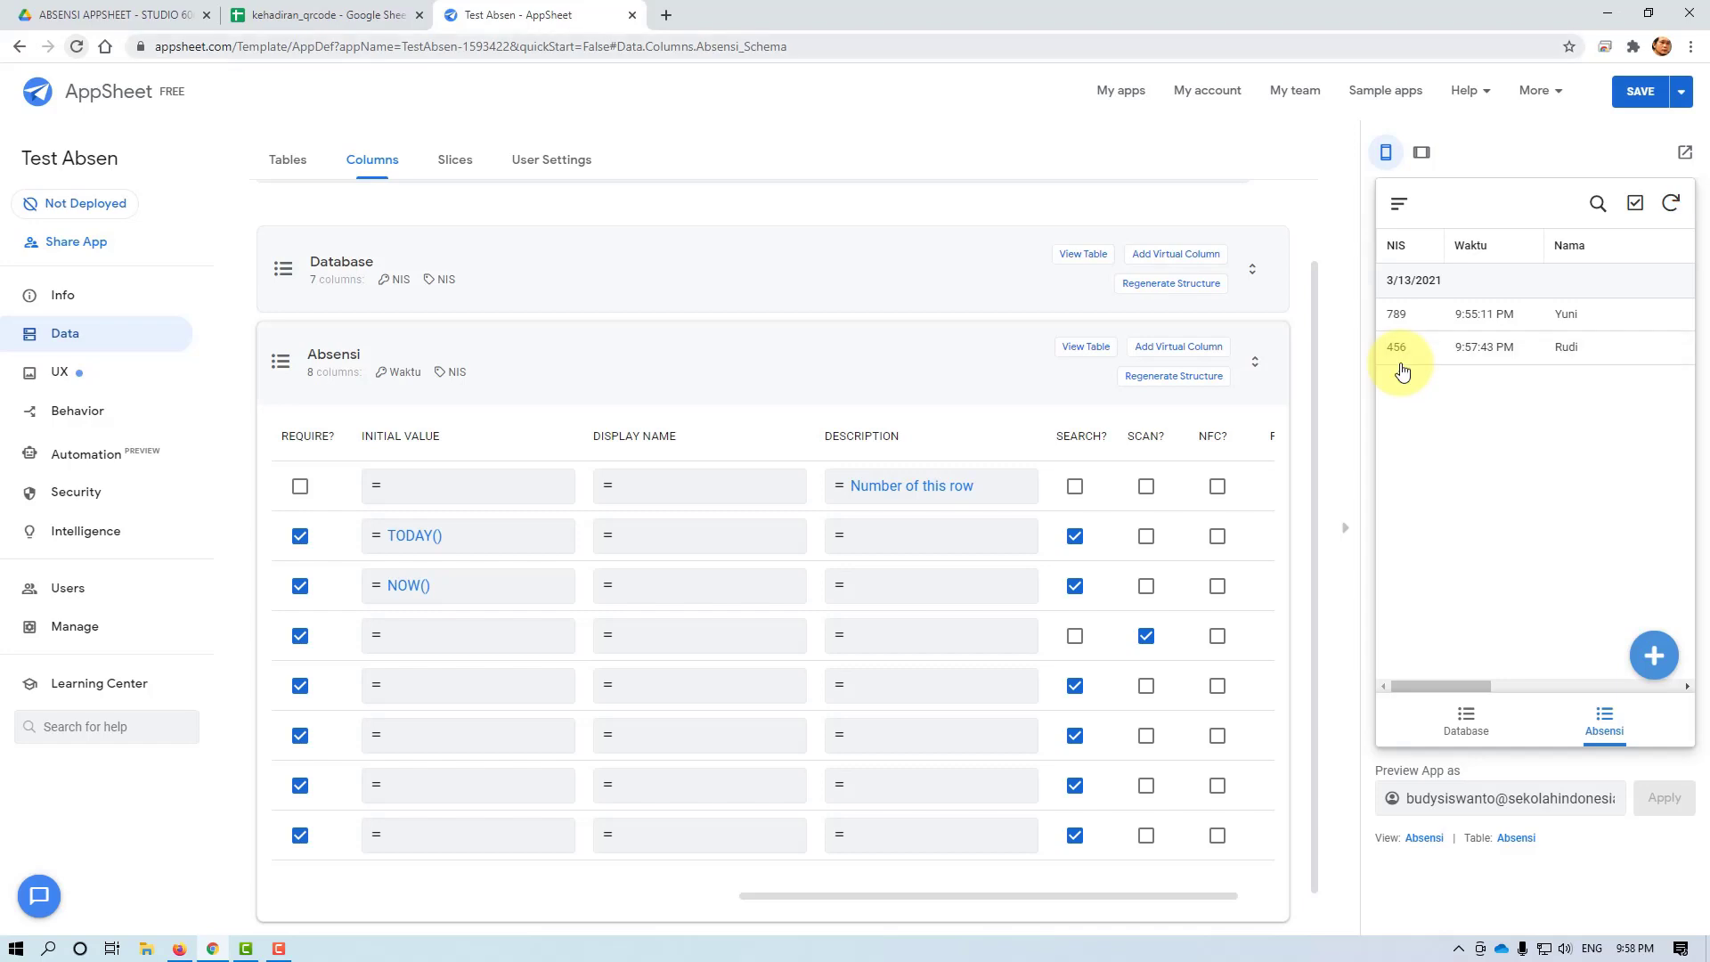
left_click(359, 9)
left_click(292, 282)
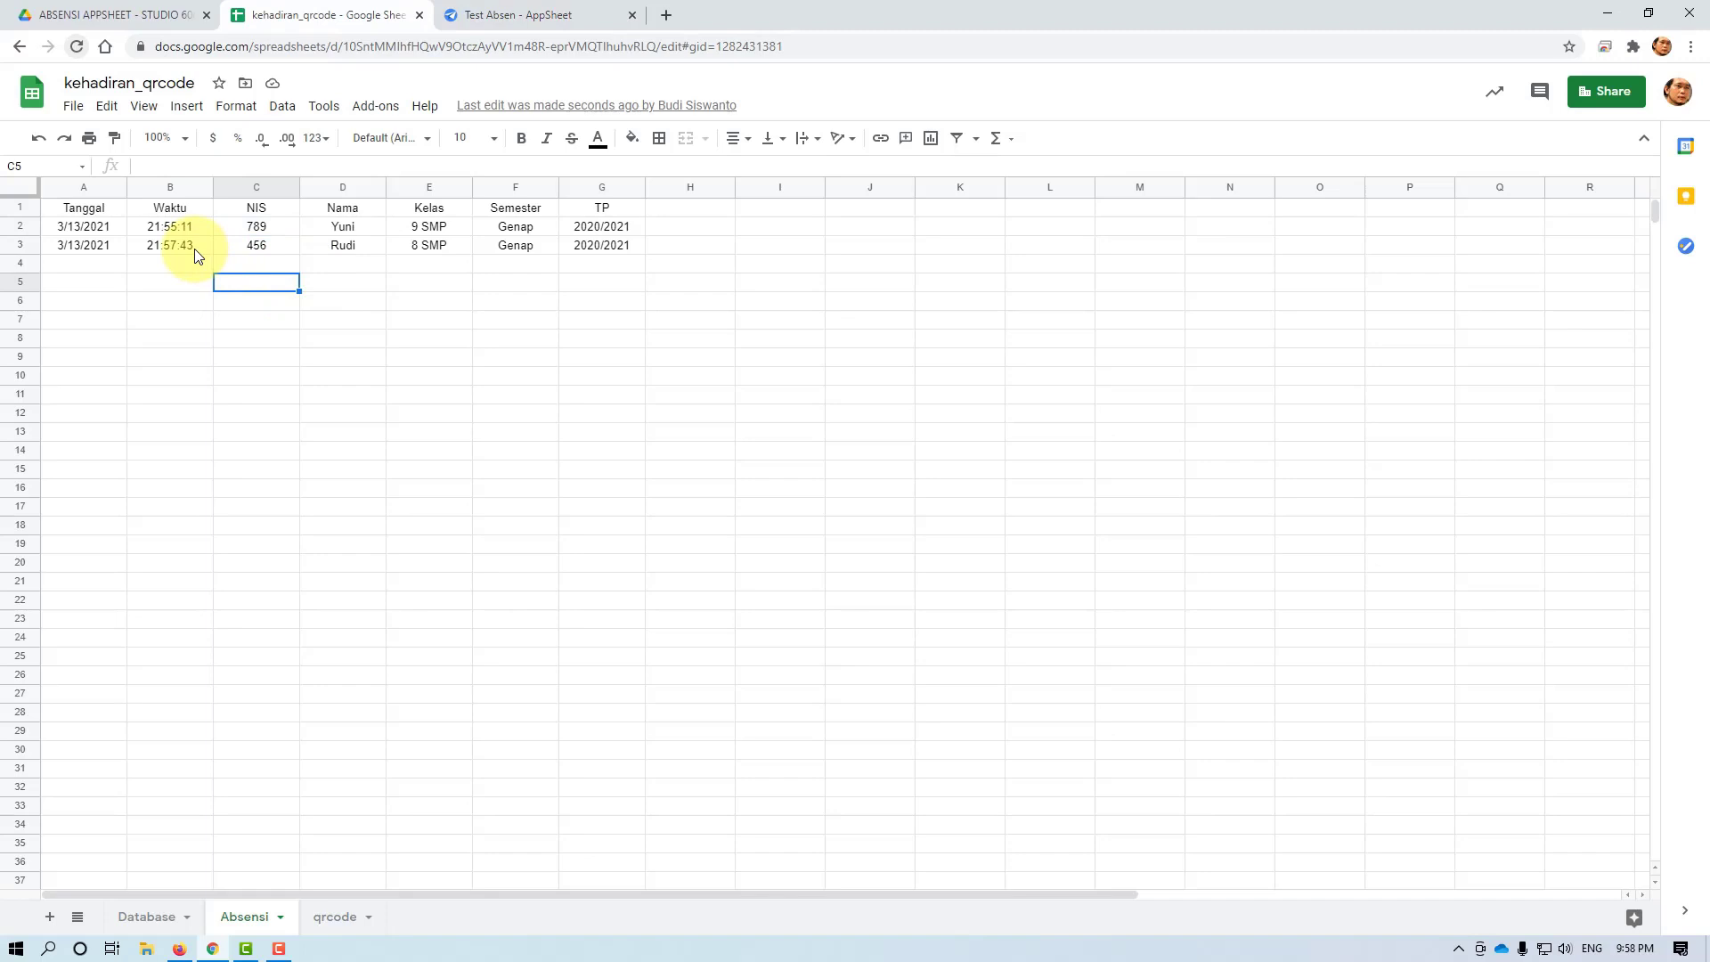
Switch to AppSheet, and create and save an attendance entry for the first listed NIS in the preview form
left_click(517, 12)
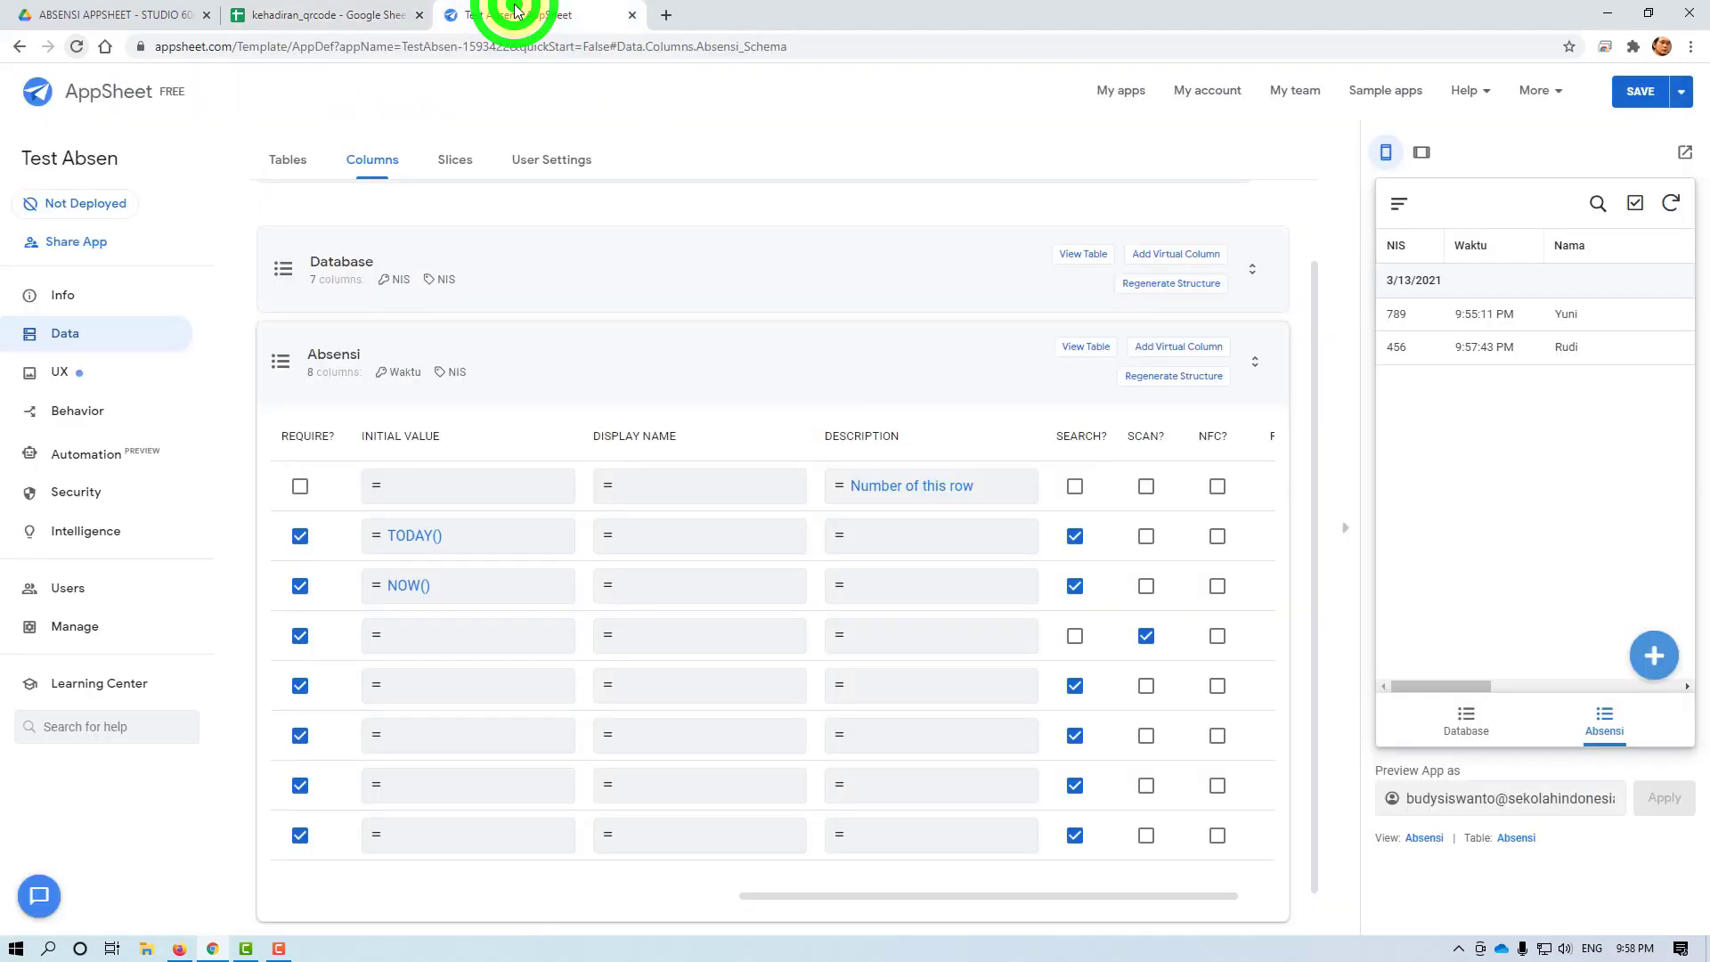
left_click(1652, 660)
left_click(1423, 515)
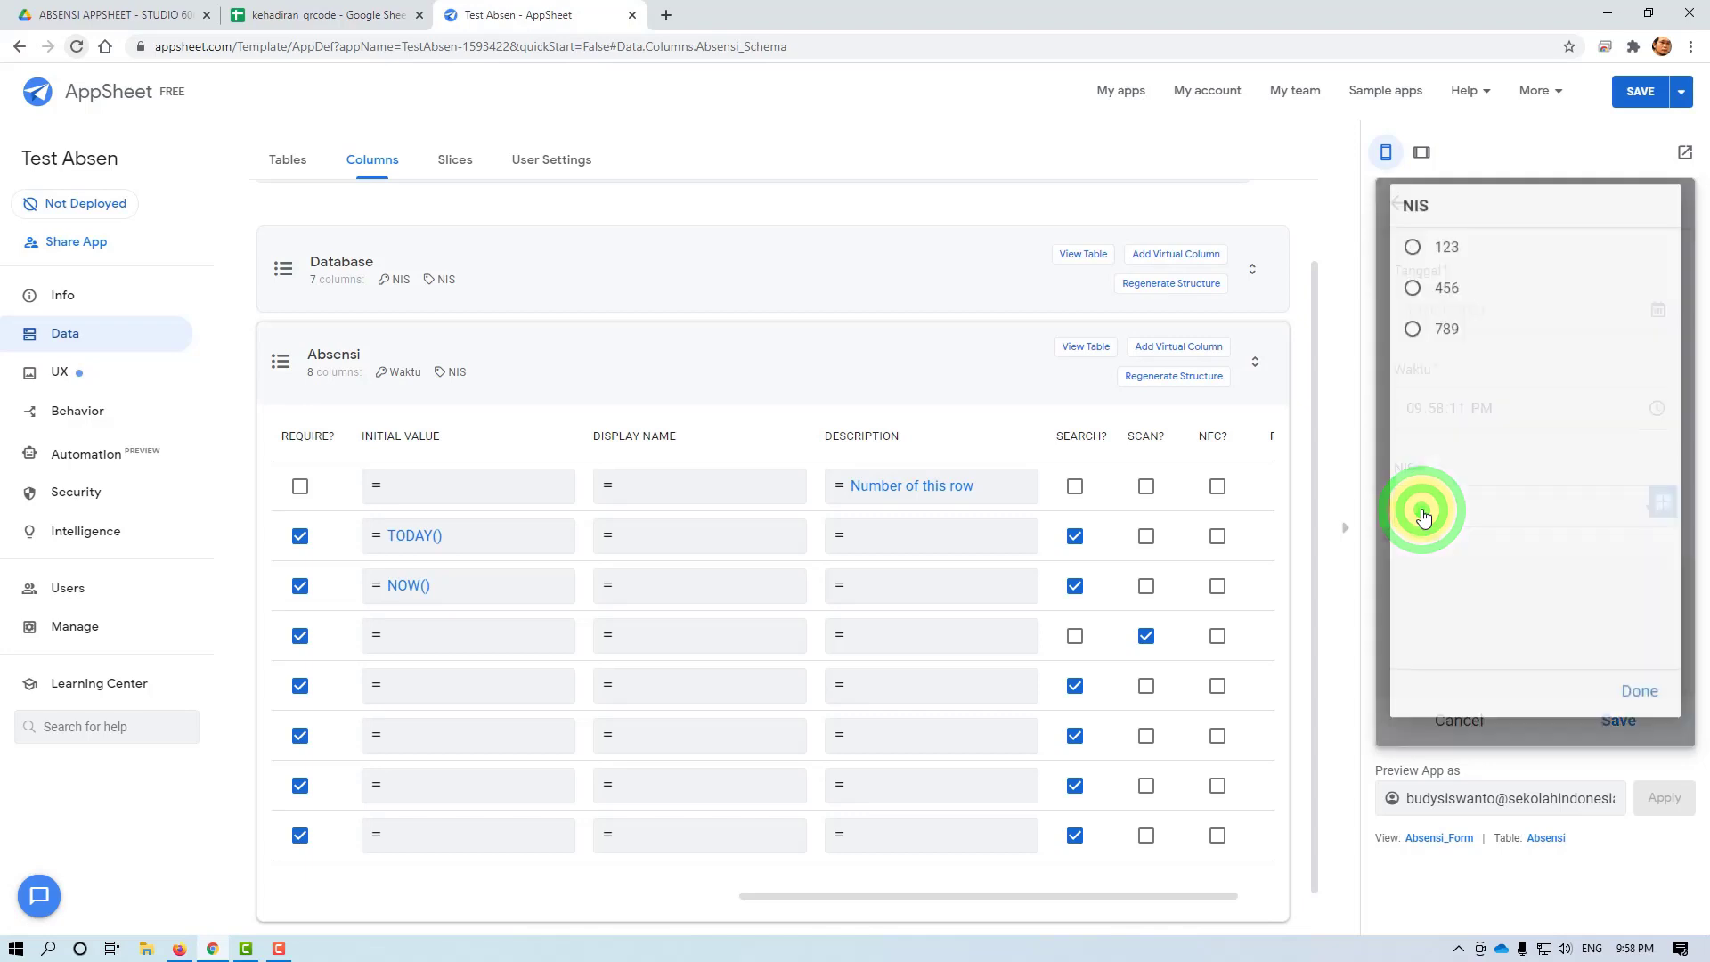
left_click(1416, 260)
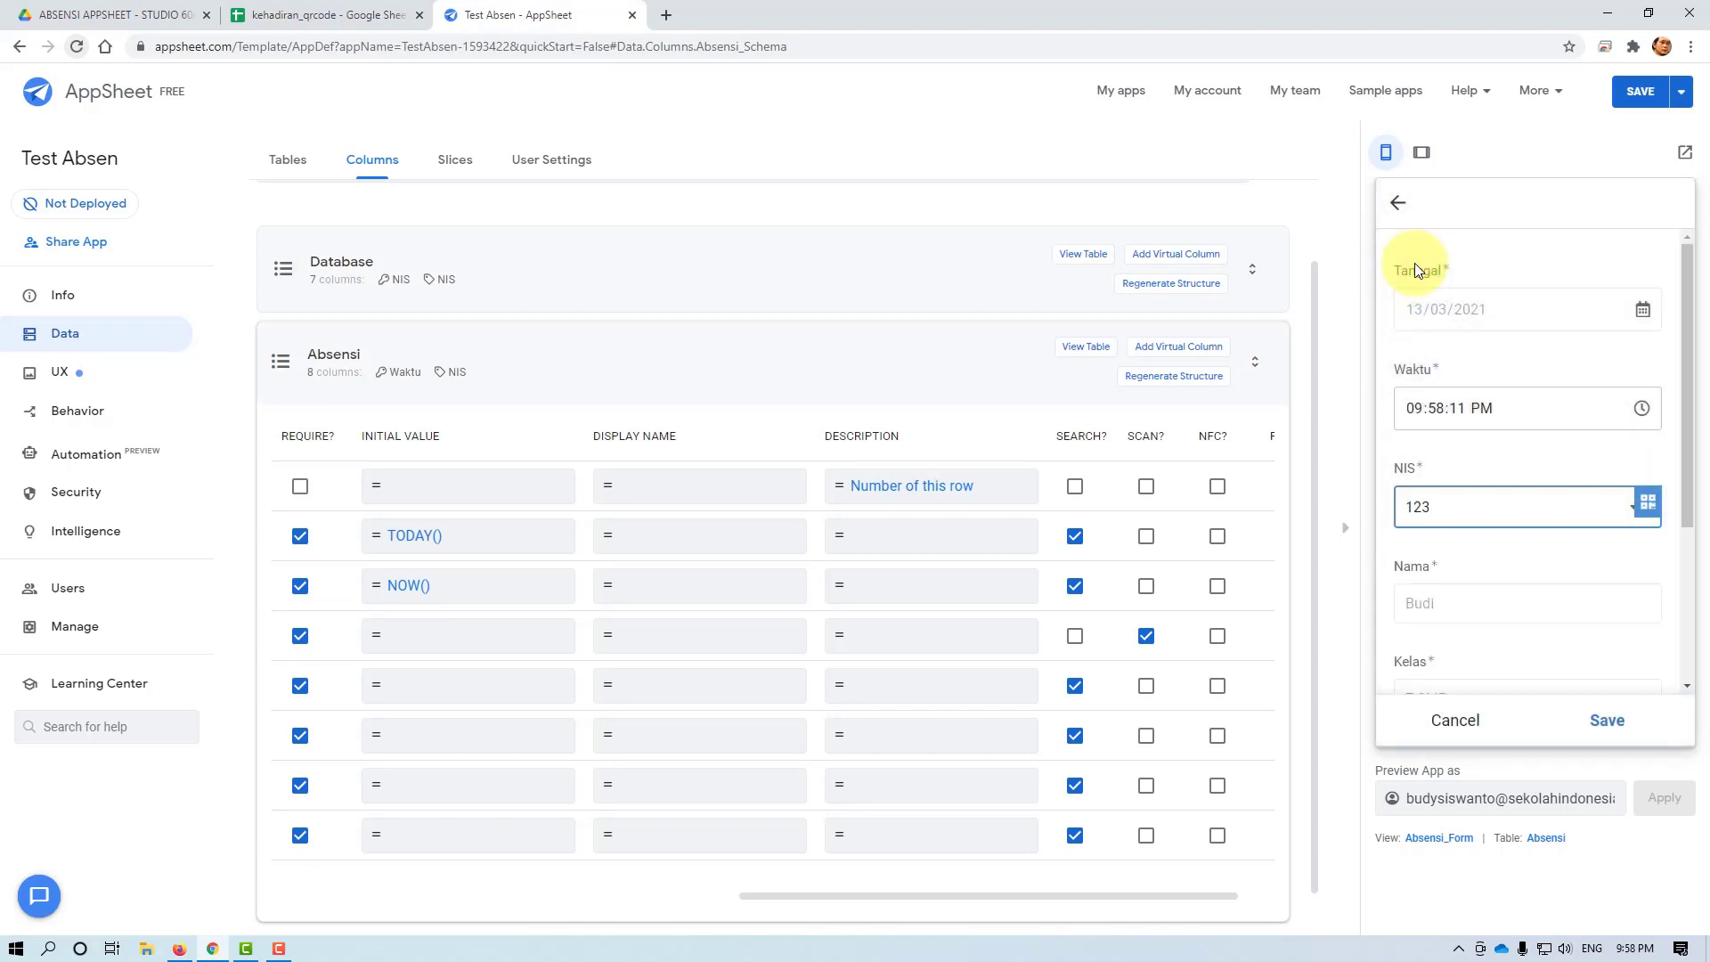
scroll(1461, 374, "down", 3)
left_click(1618, 737)
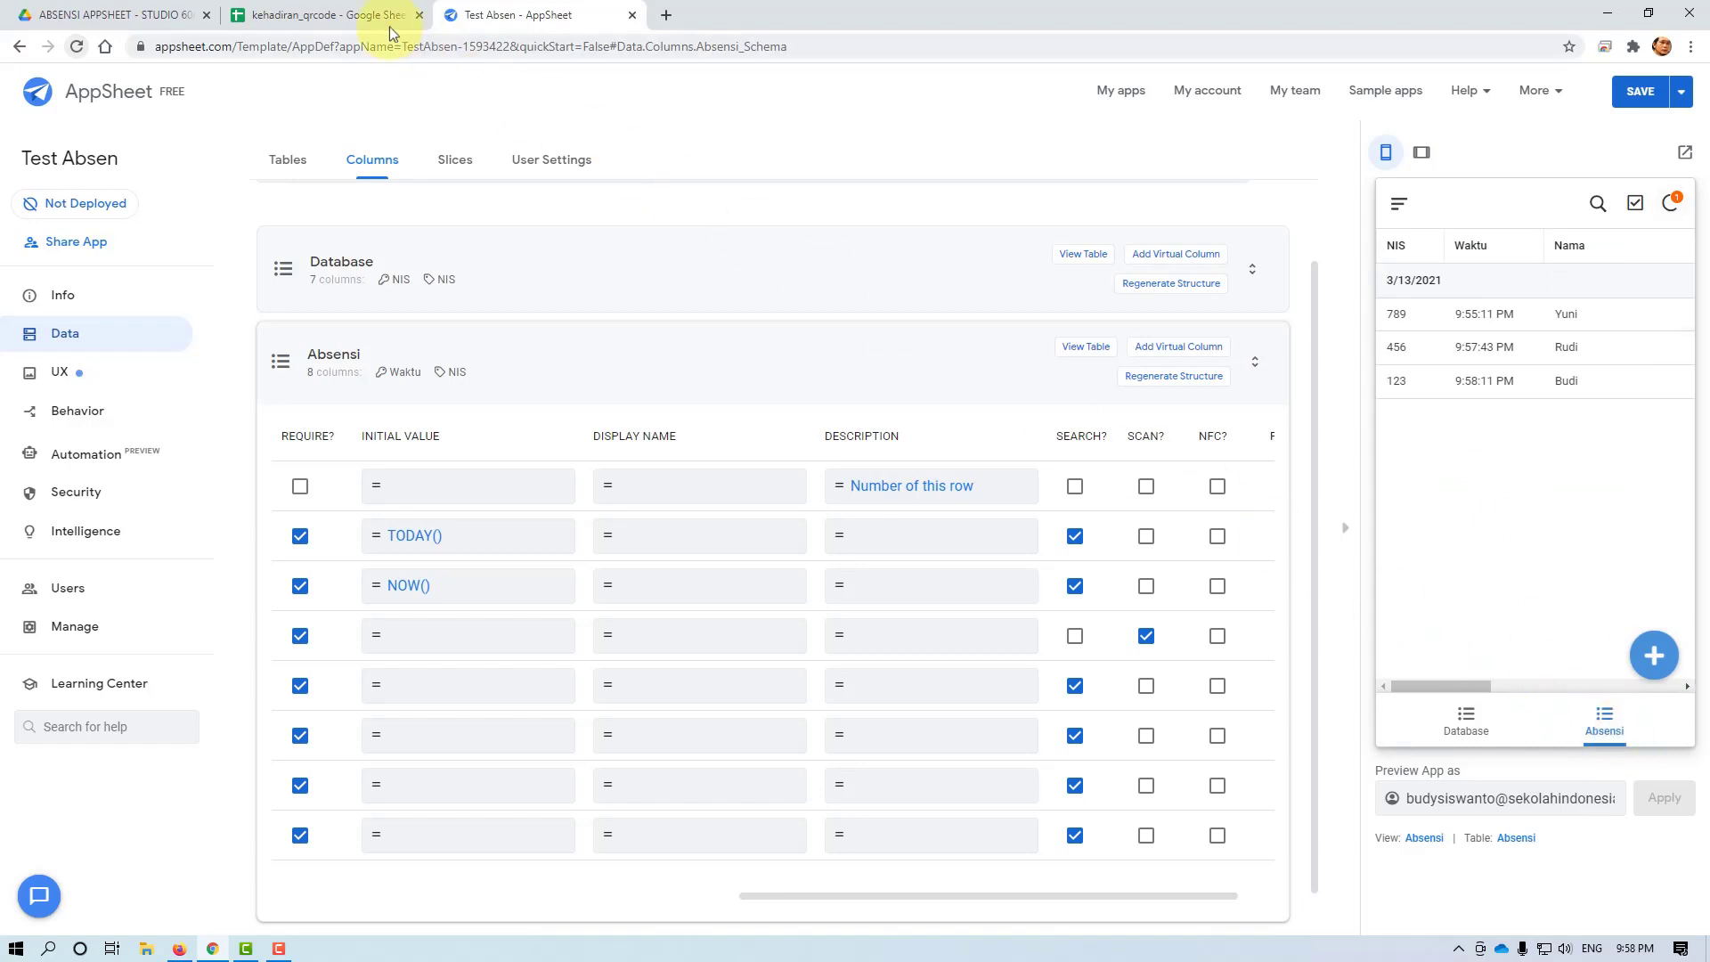
Switch to the kehadiran_qrcode workbook and check row 4 of the Absensi sheet for the new attendance record
left_click(347, 9)
left_click(510, 394)
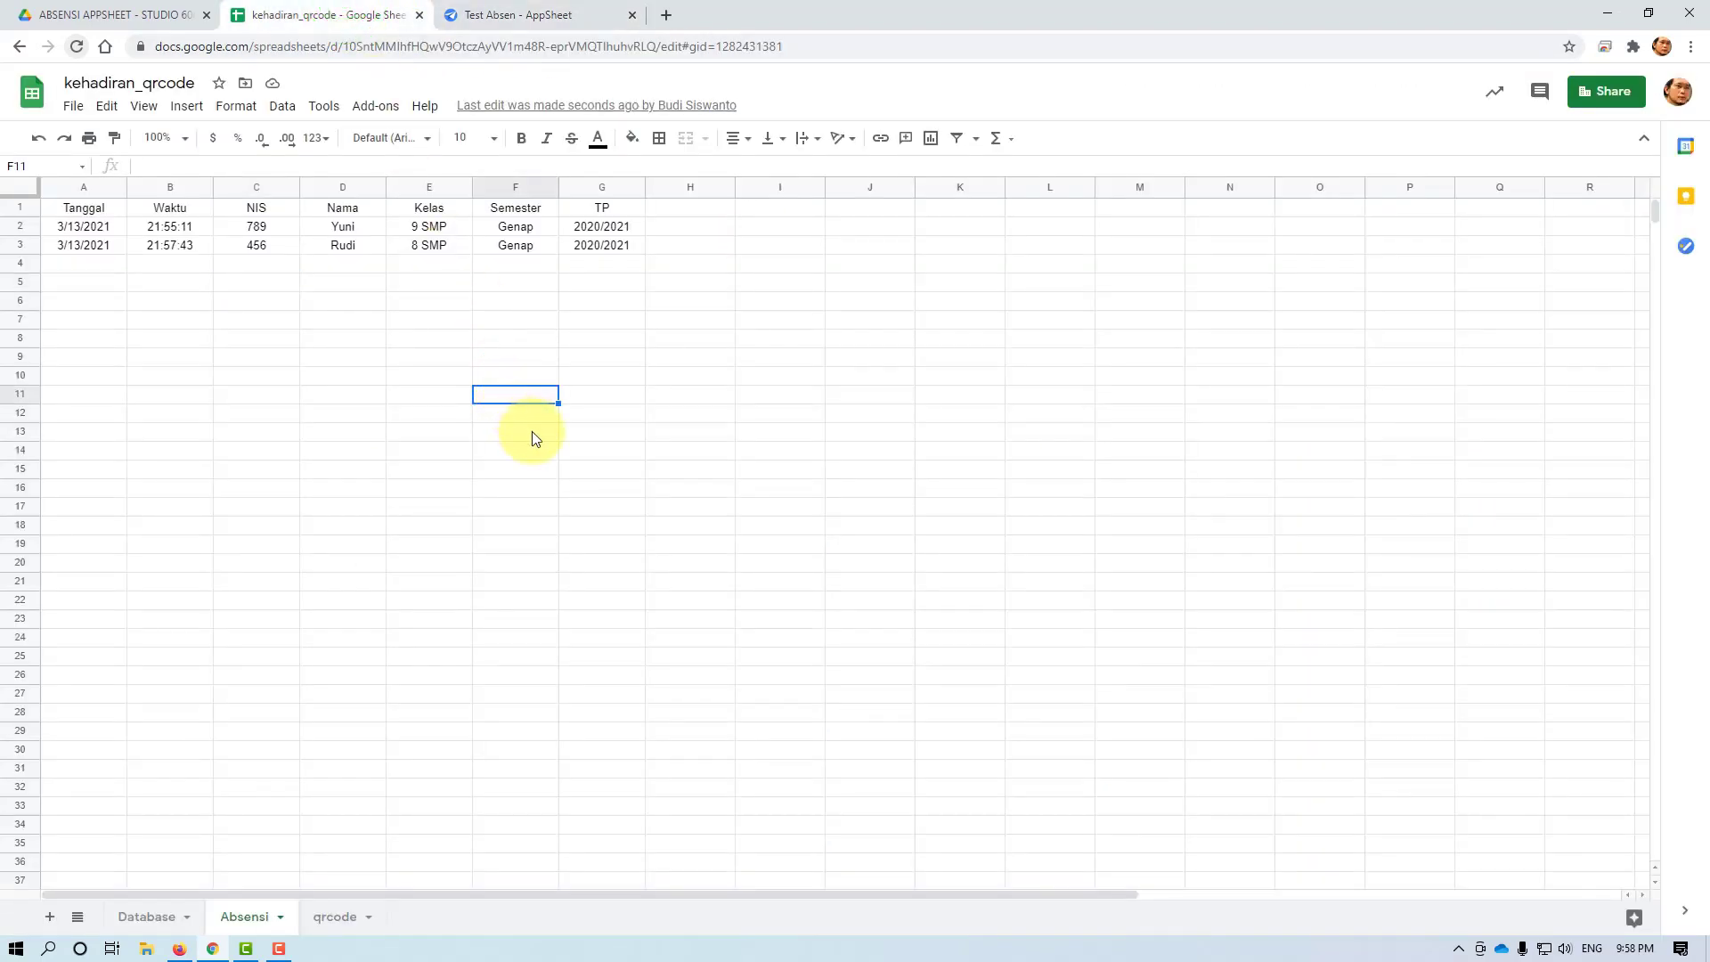
left_click_drag(84, 264, 572, 276)
left_click(725, 395)
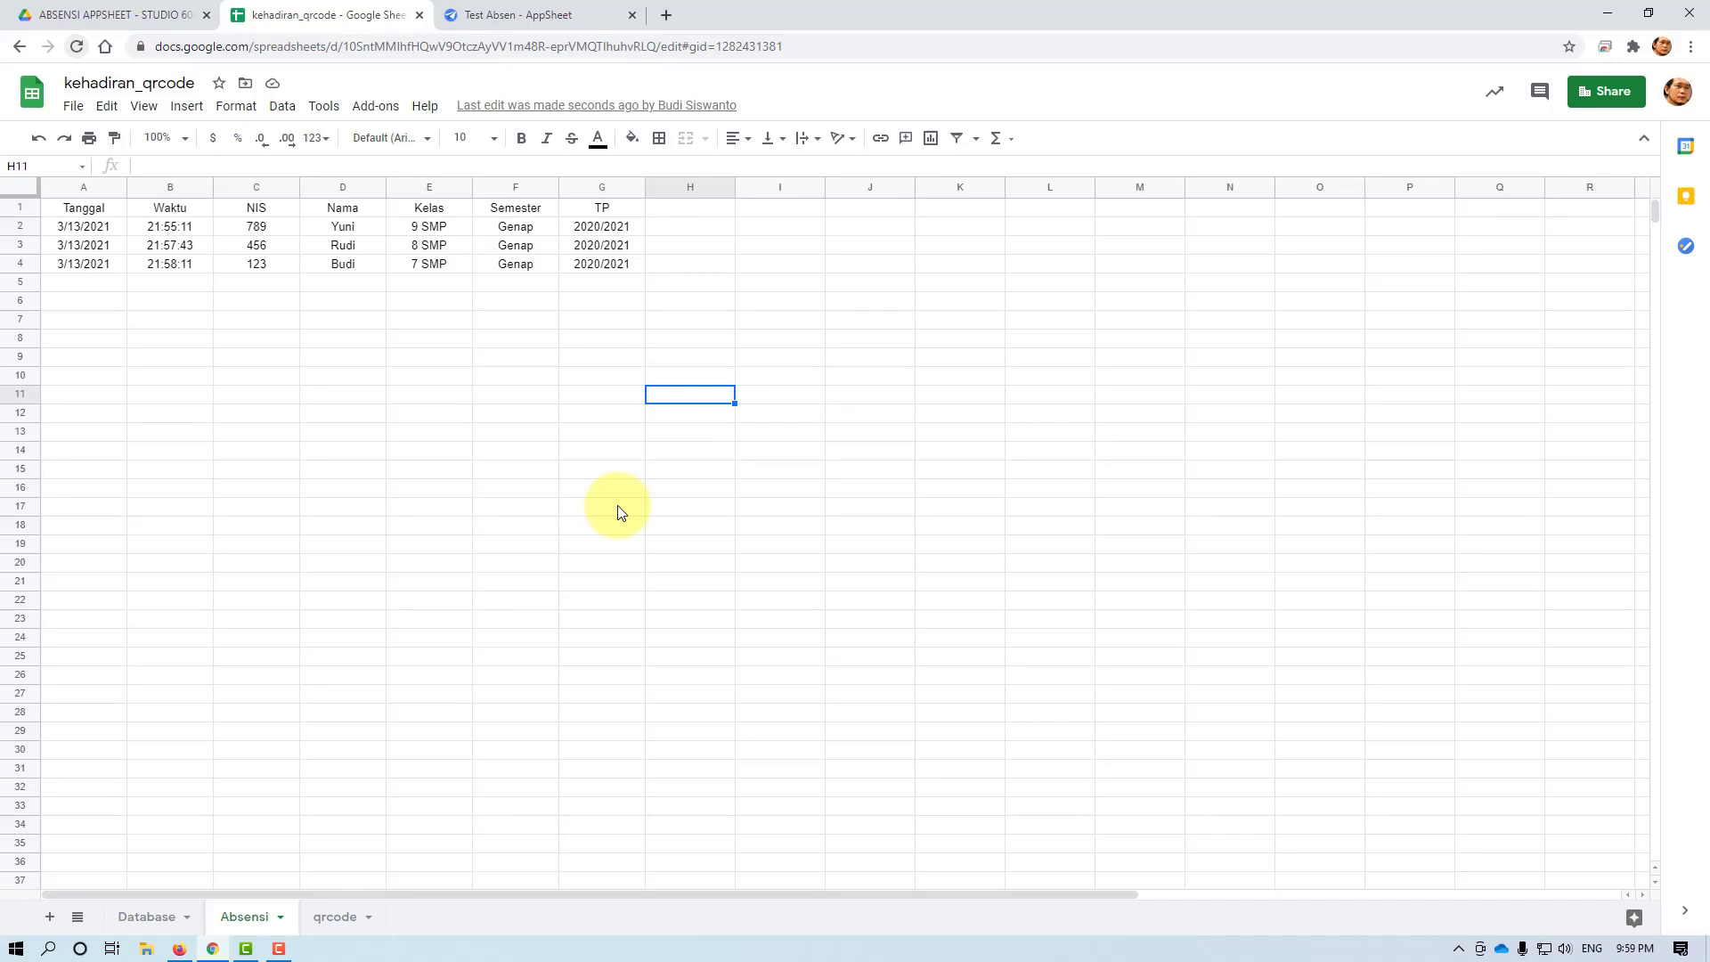
Return to AppSheet, collapse the Absensi table's column list, and compare the preview app's Database and Absensi views
left_click(515, 12)
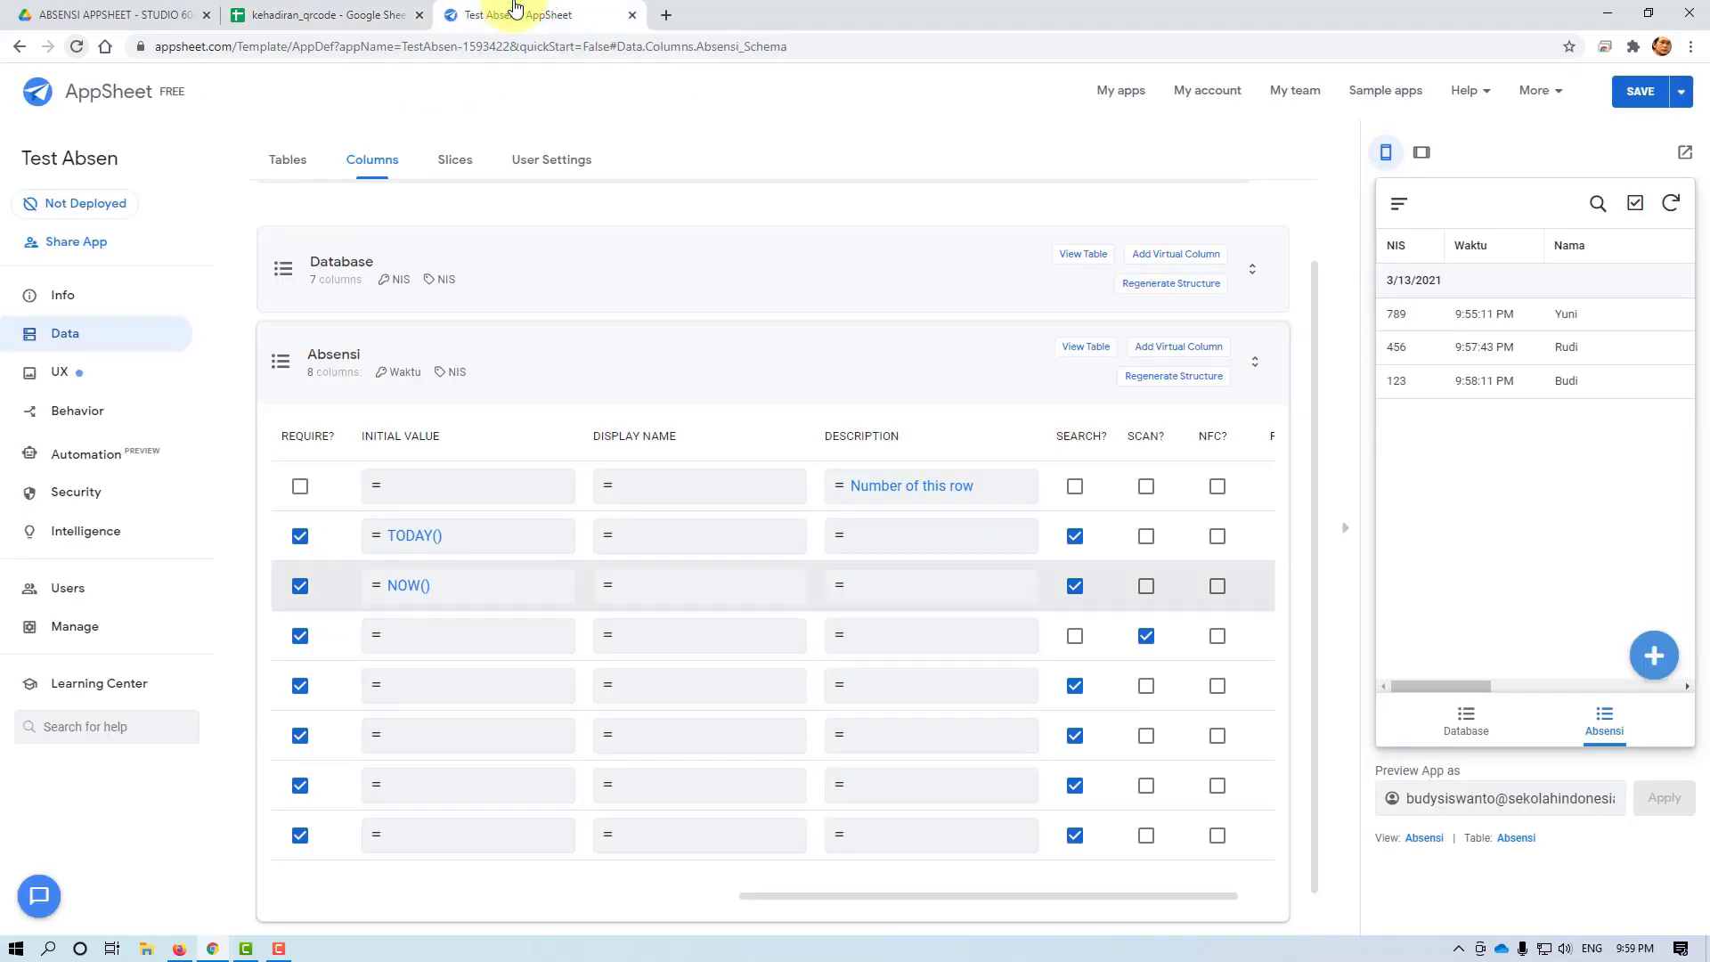
left_click(598, 363)
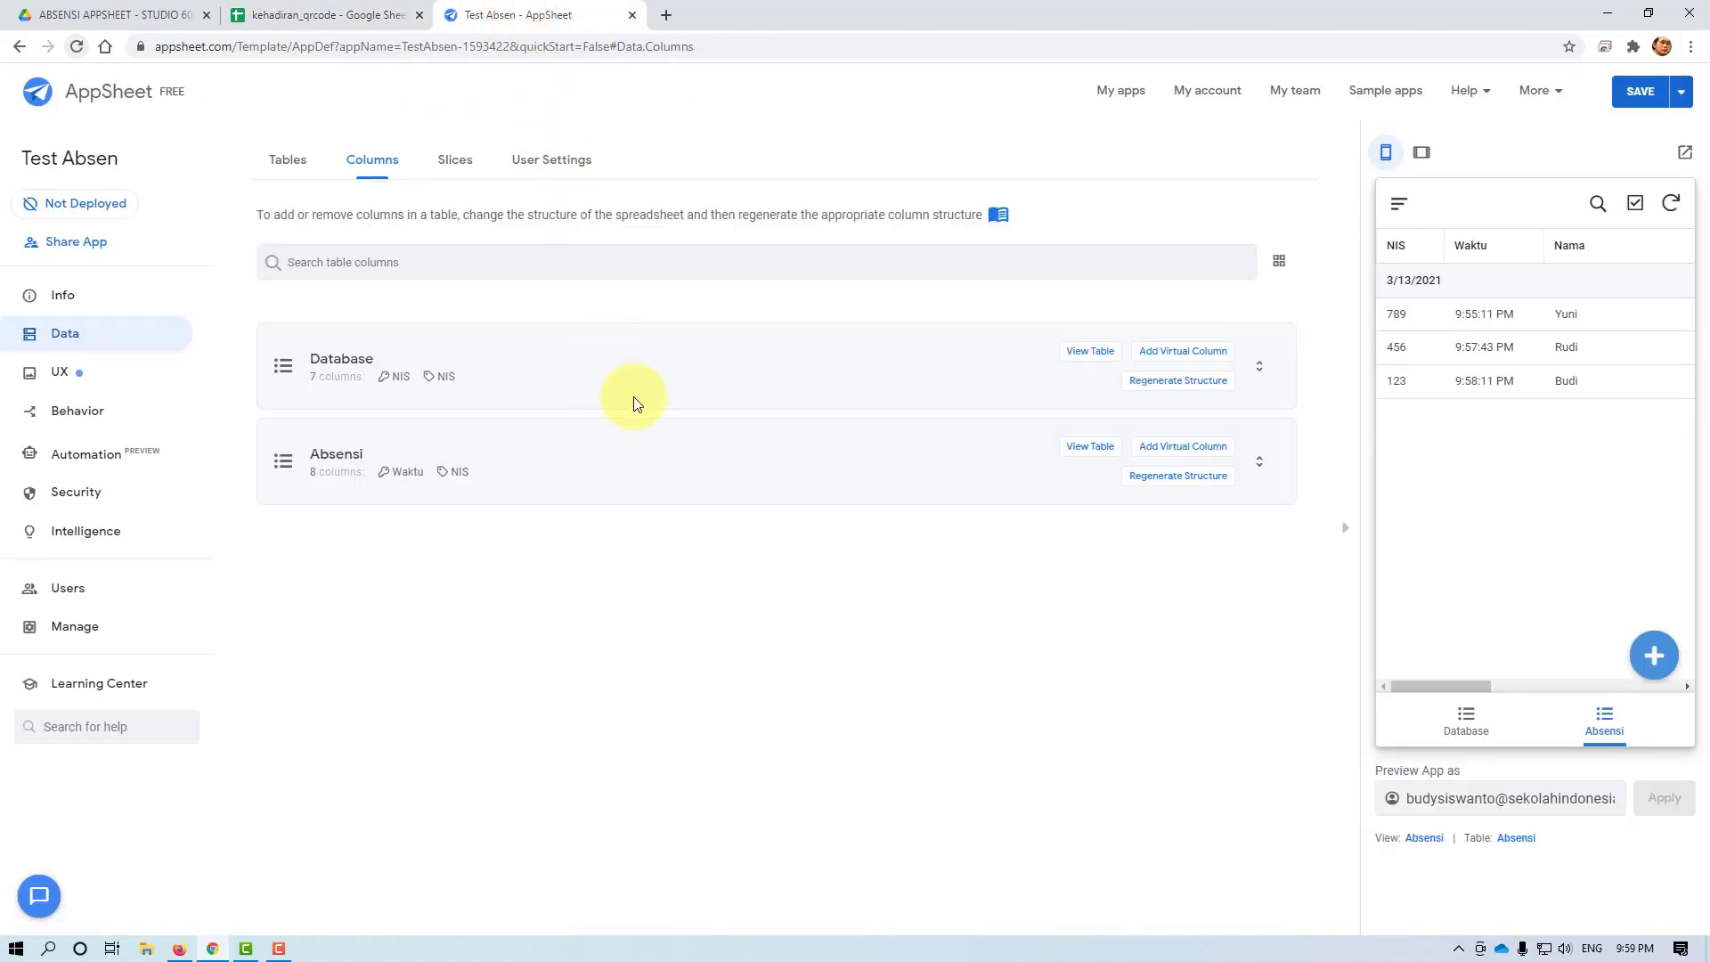
left_click_drag(1434, 686, 1441, 591)
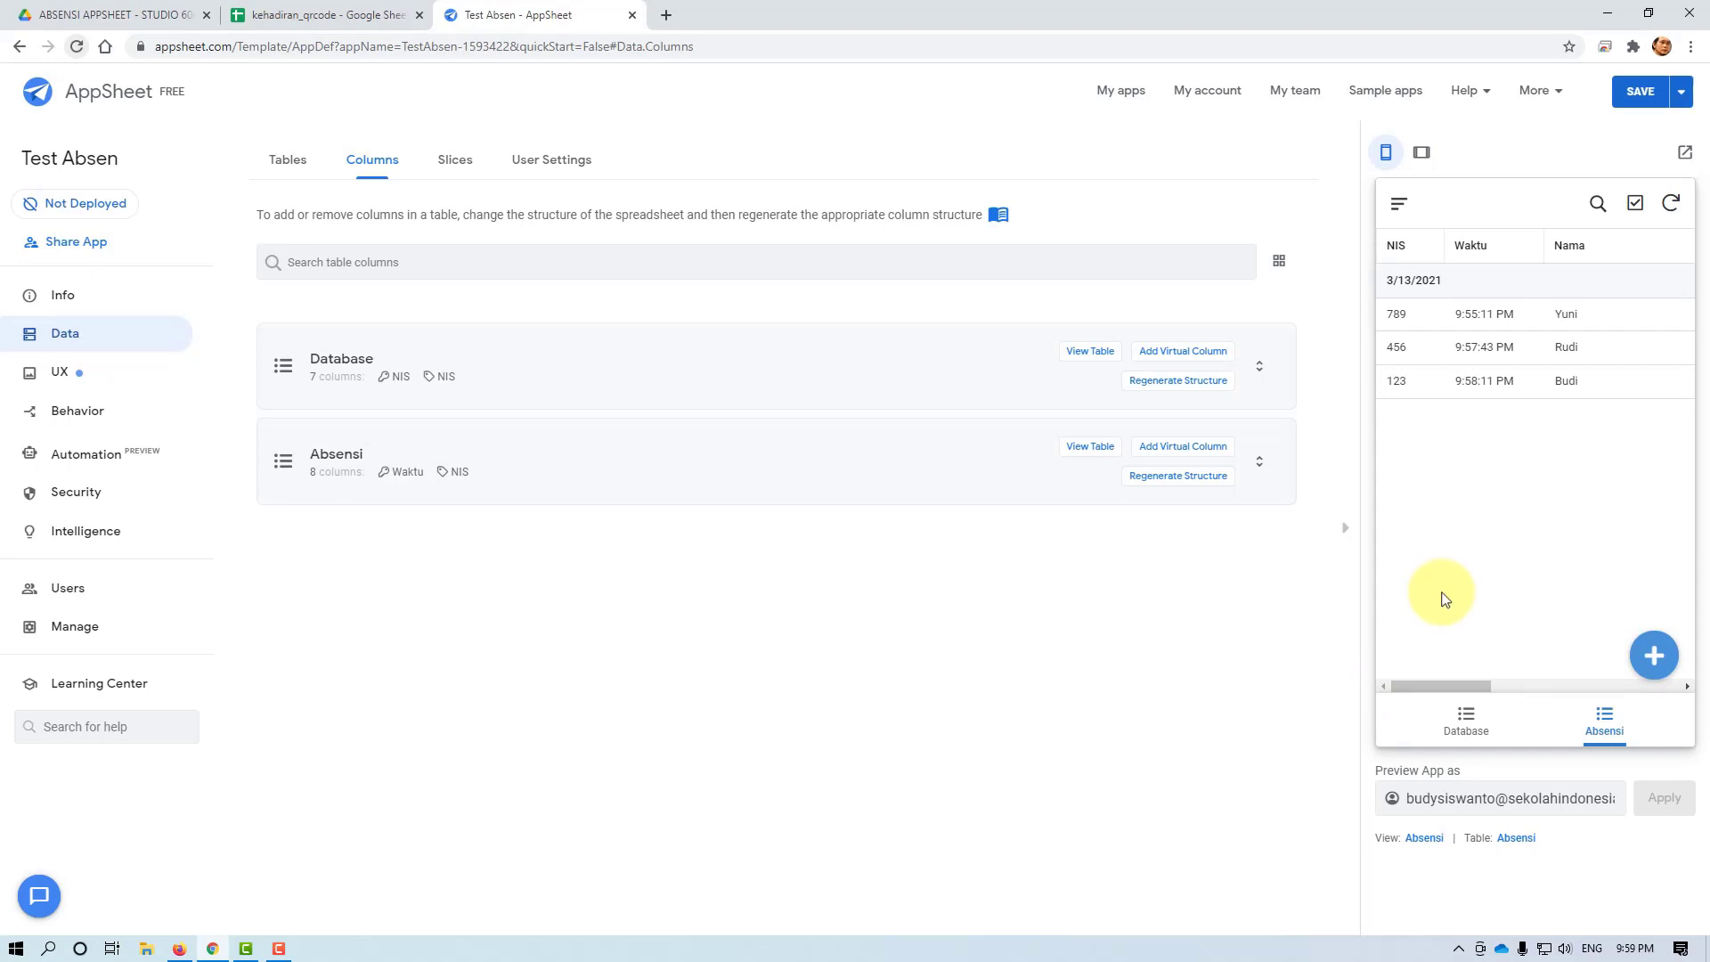
left_click(1466, 721)
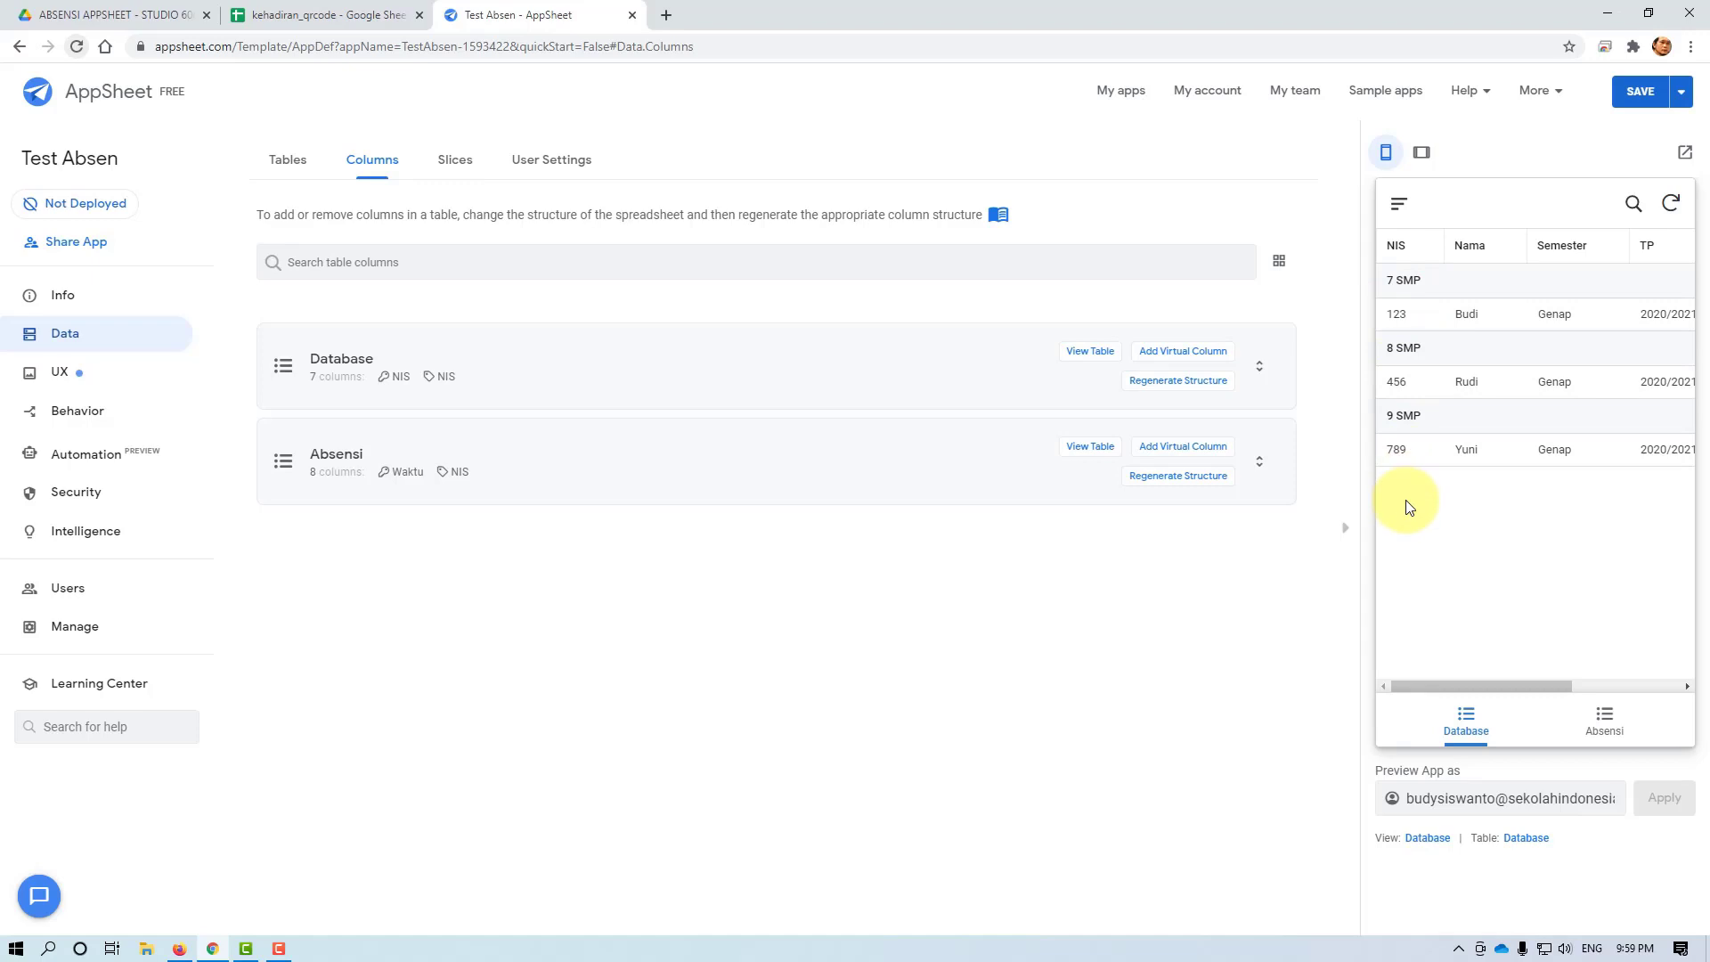
left_click_drag(1462, 685, 1427, 684)
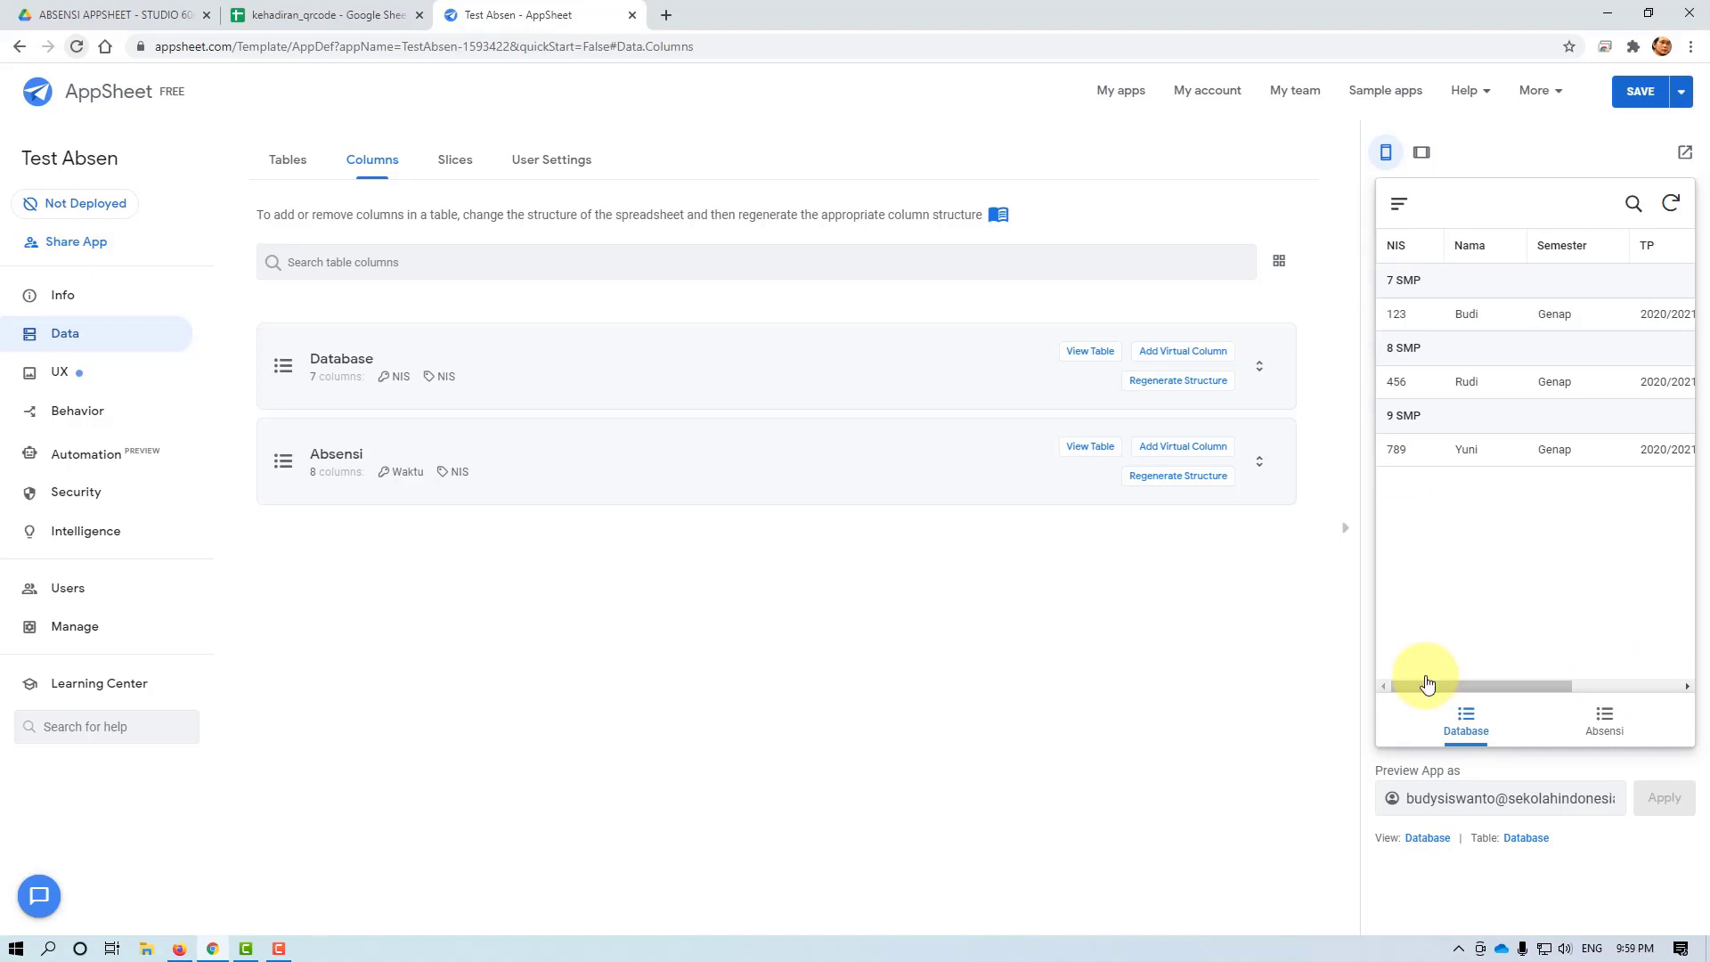
left_click(1604, 724)
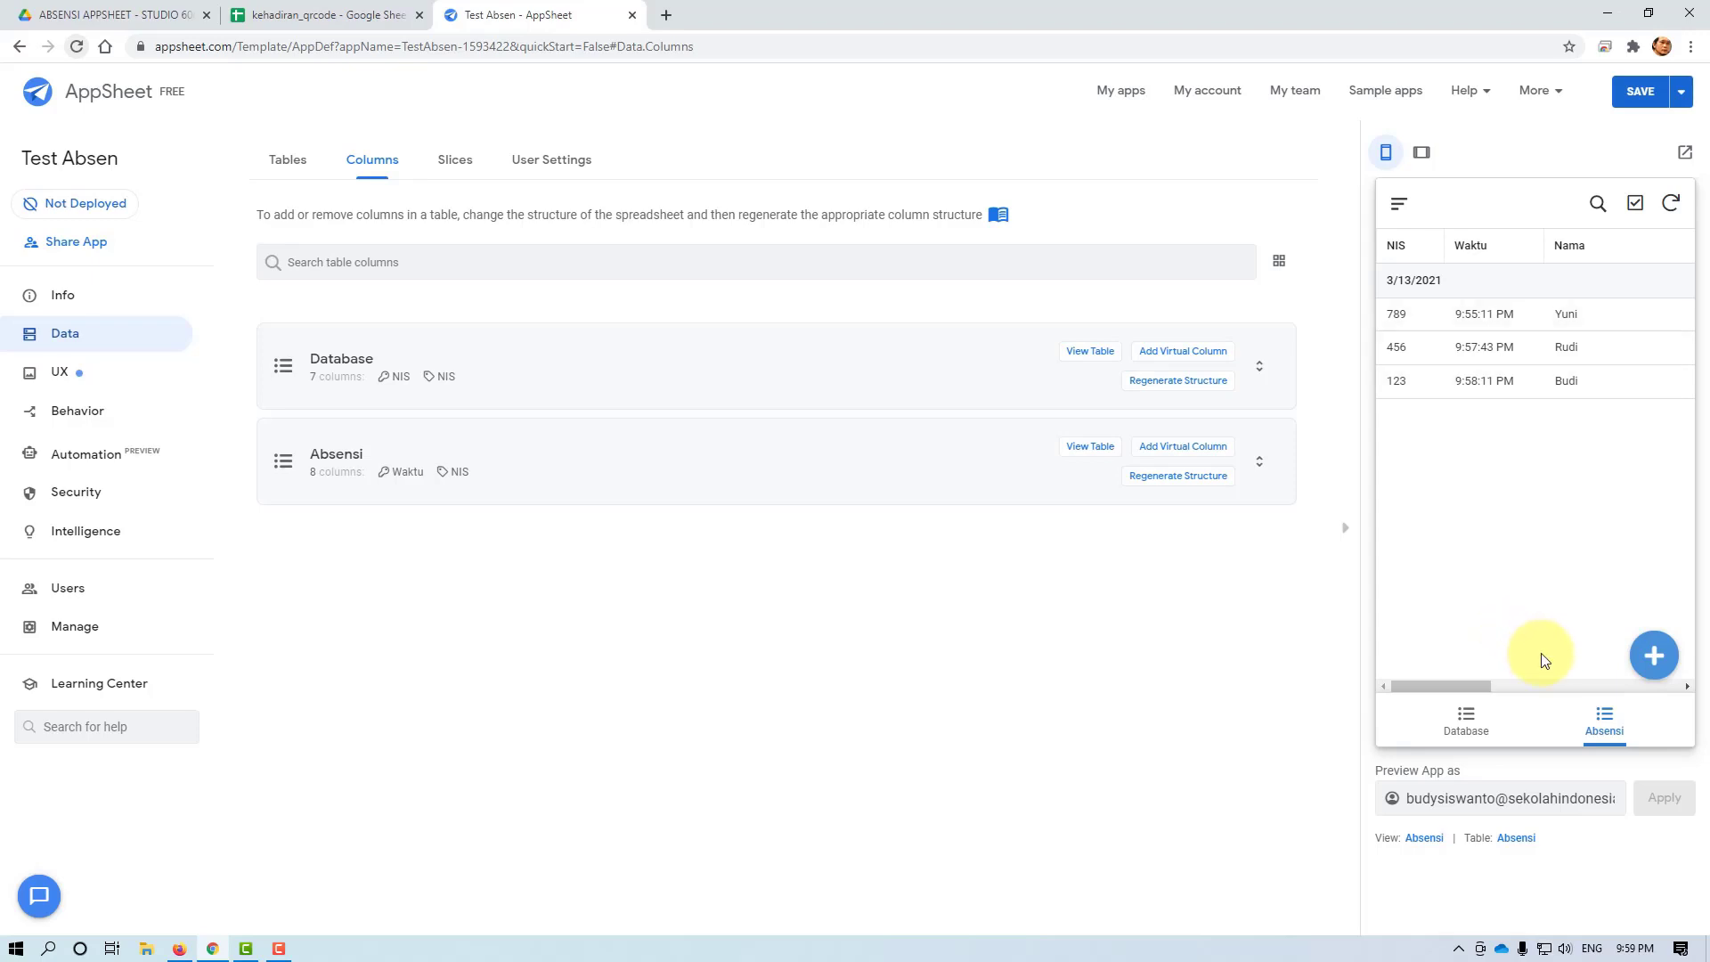
left_click(1466, 721)
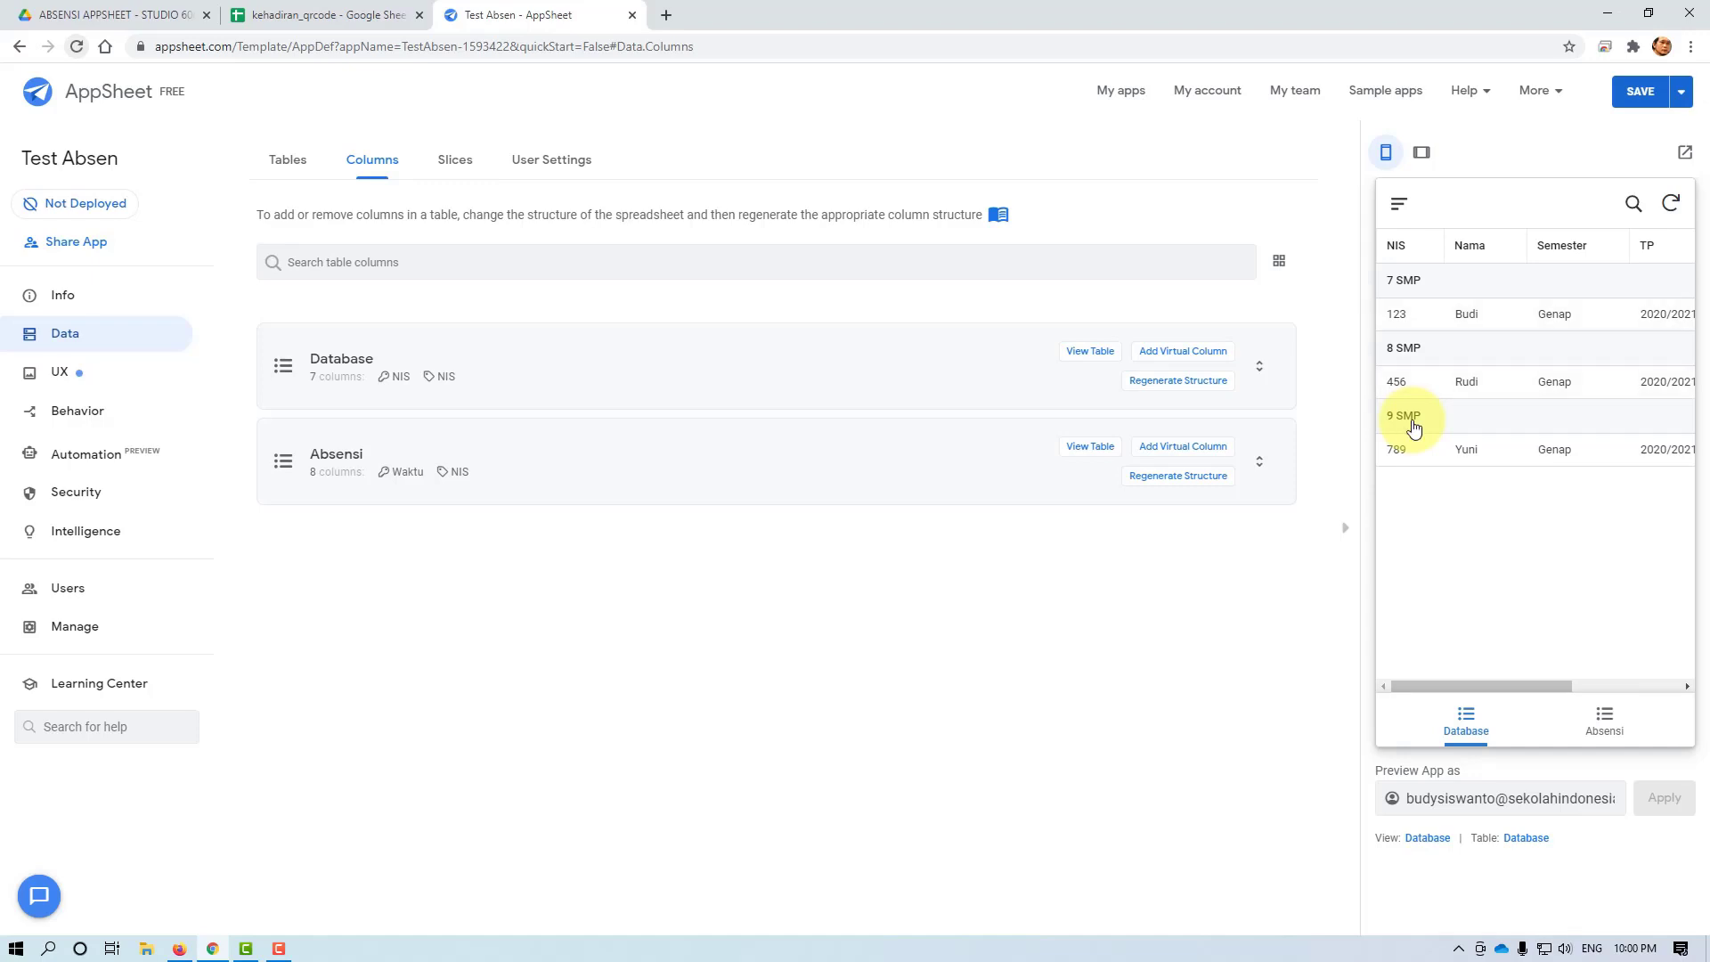
Start another attendance entry from the preview's Absensi view and select the first listed NIS again
left_click(1605, 721)
left_click(1653, 669)
left_click(1455, 517)
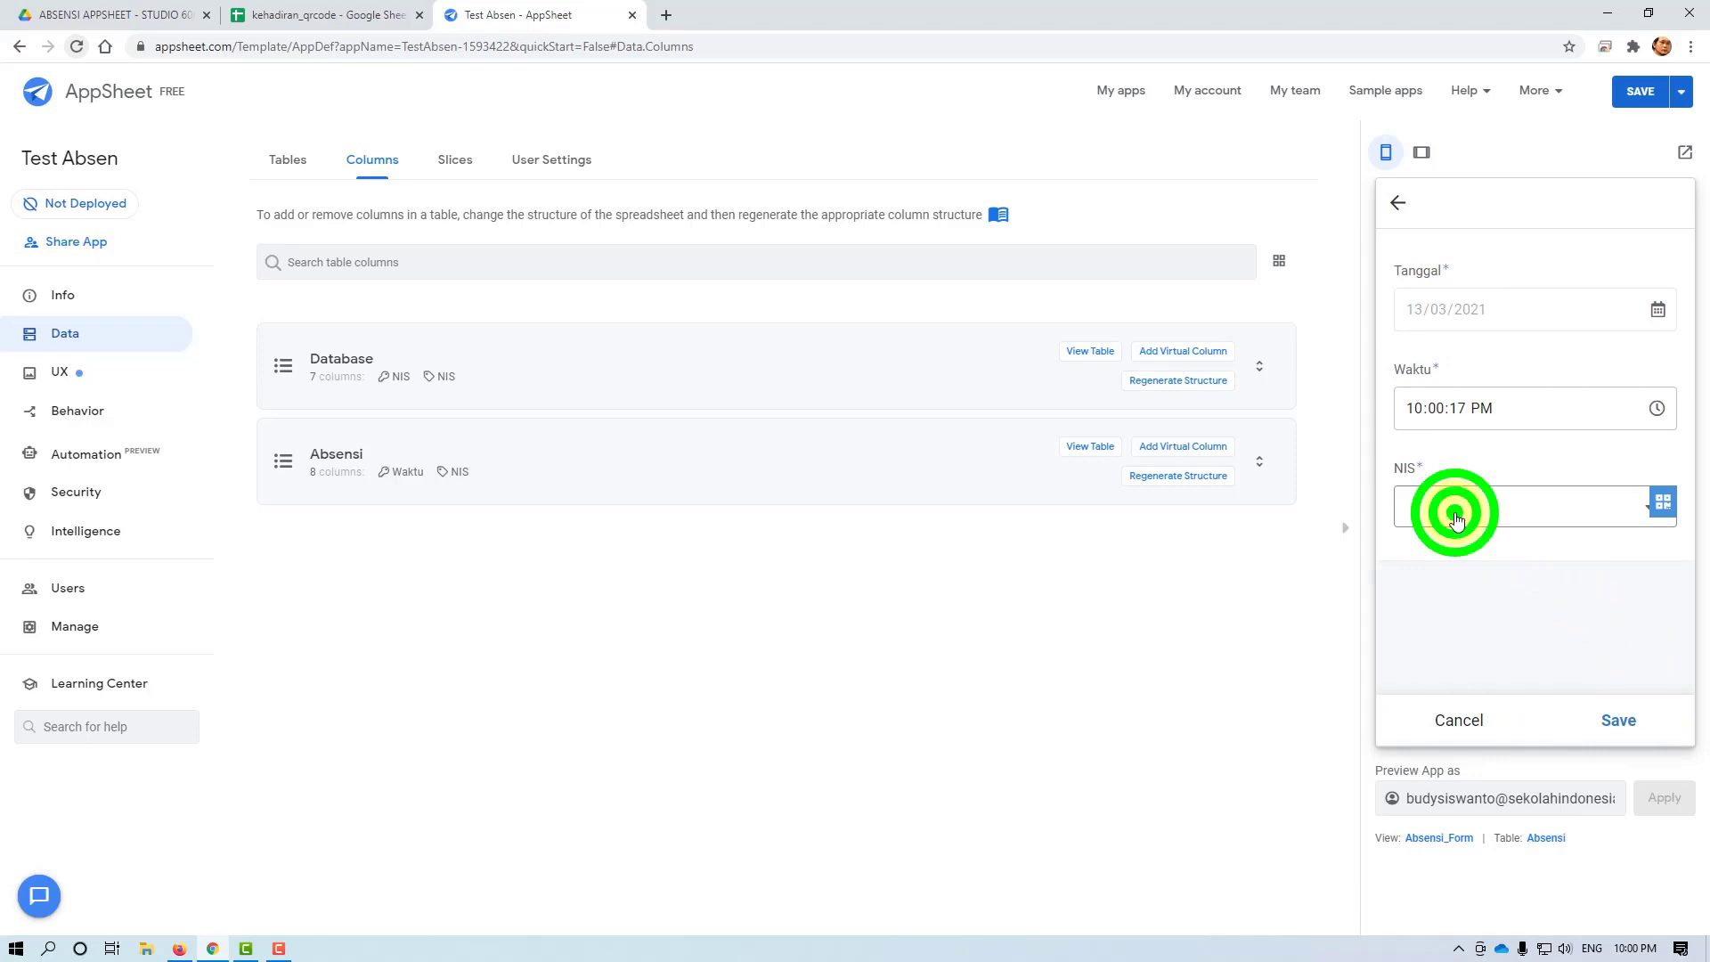
left_click(1412, 253)
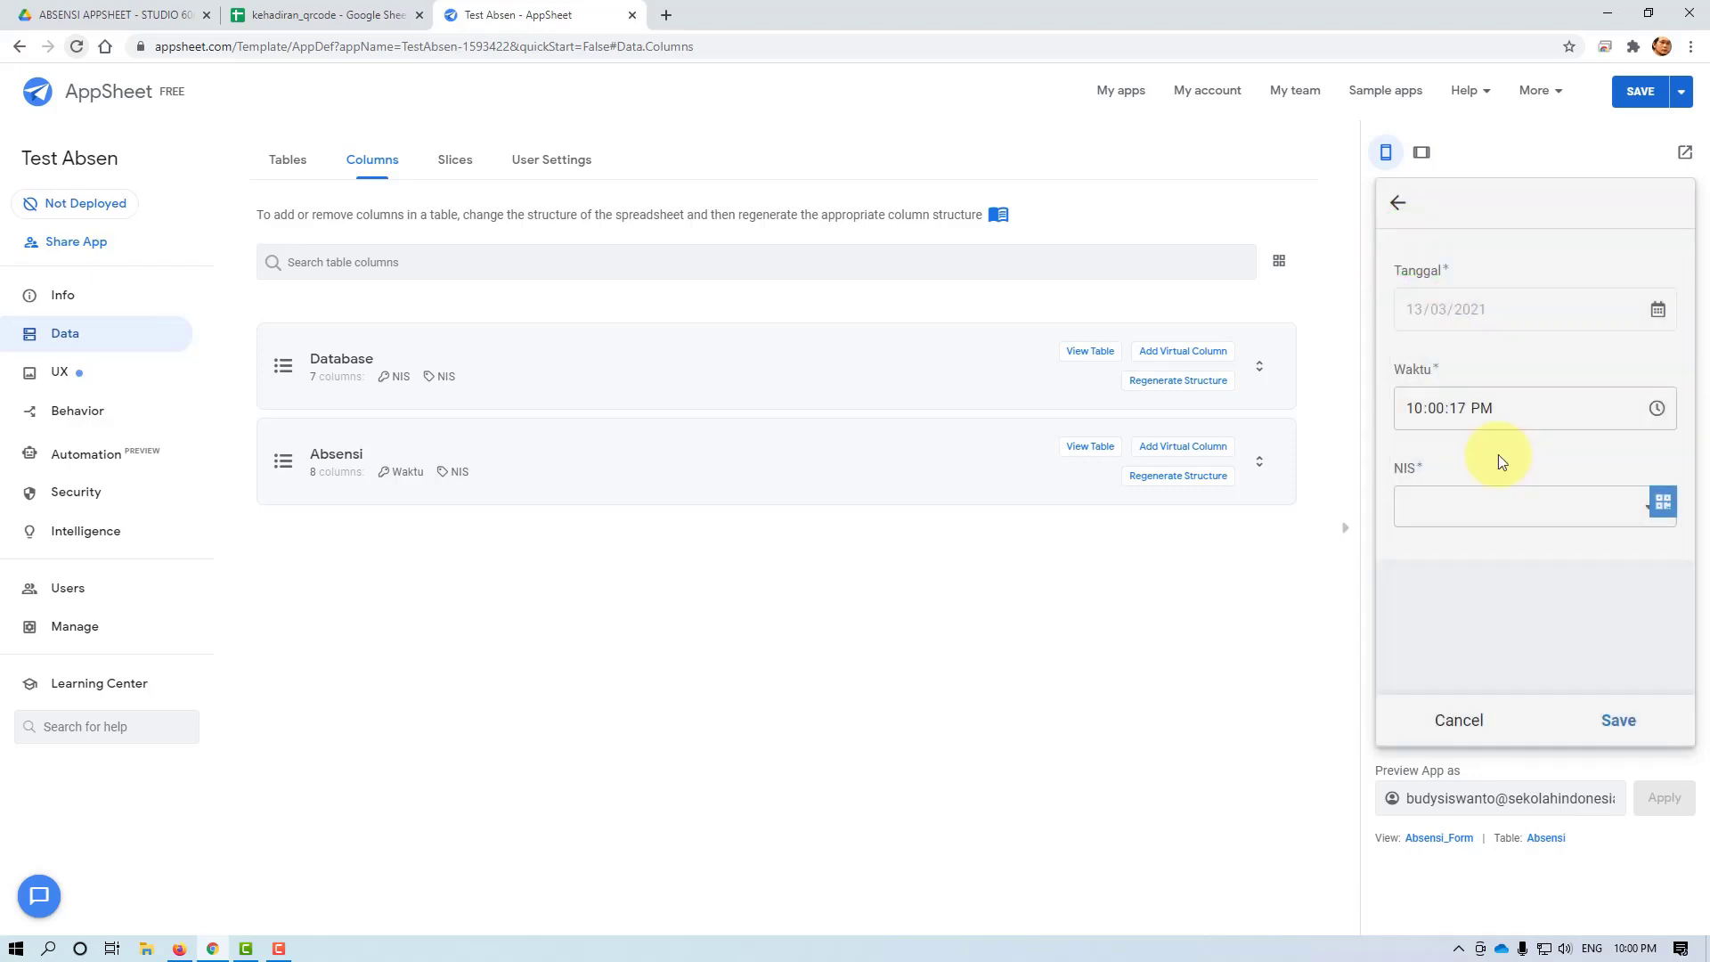
Save the repeat attendance entry and look for it in the workbook's Absensi sheet
left_click(1608, 721)
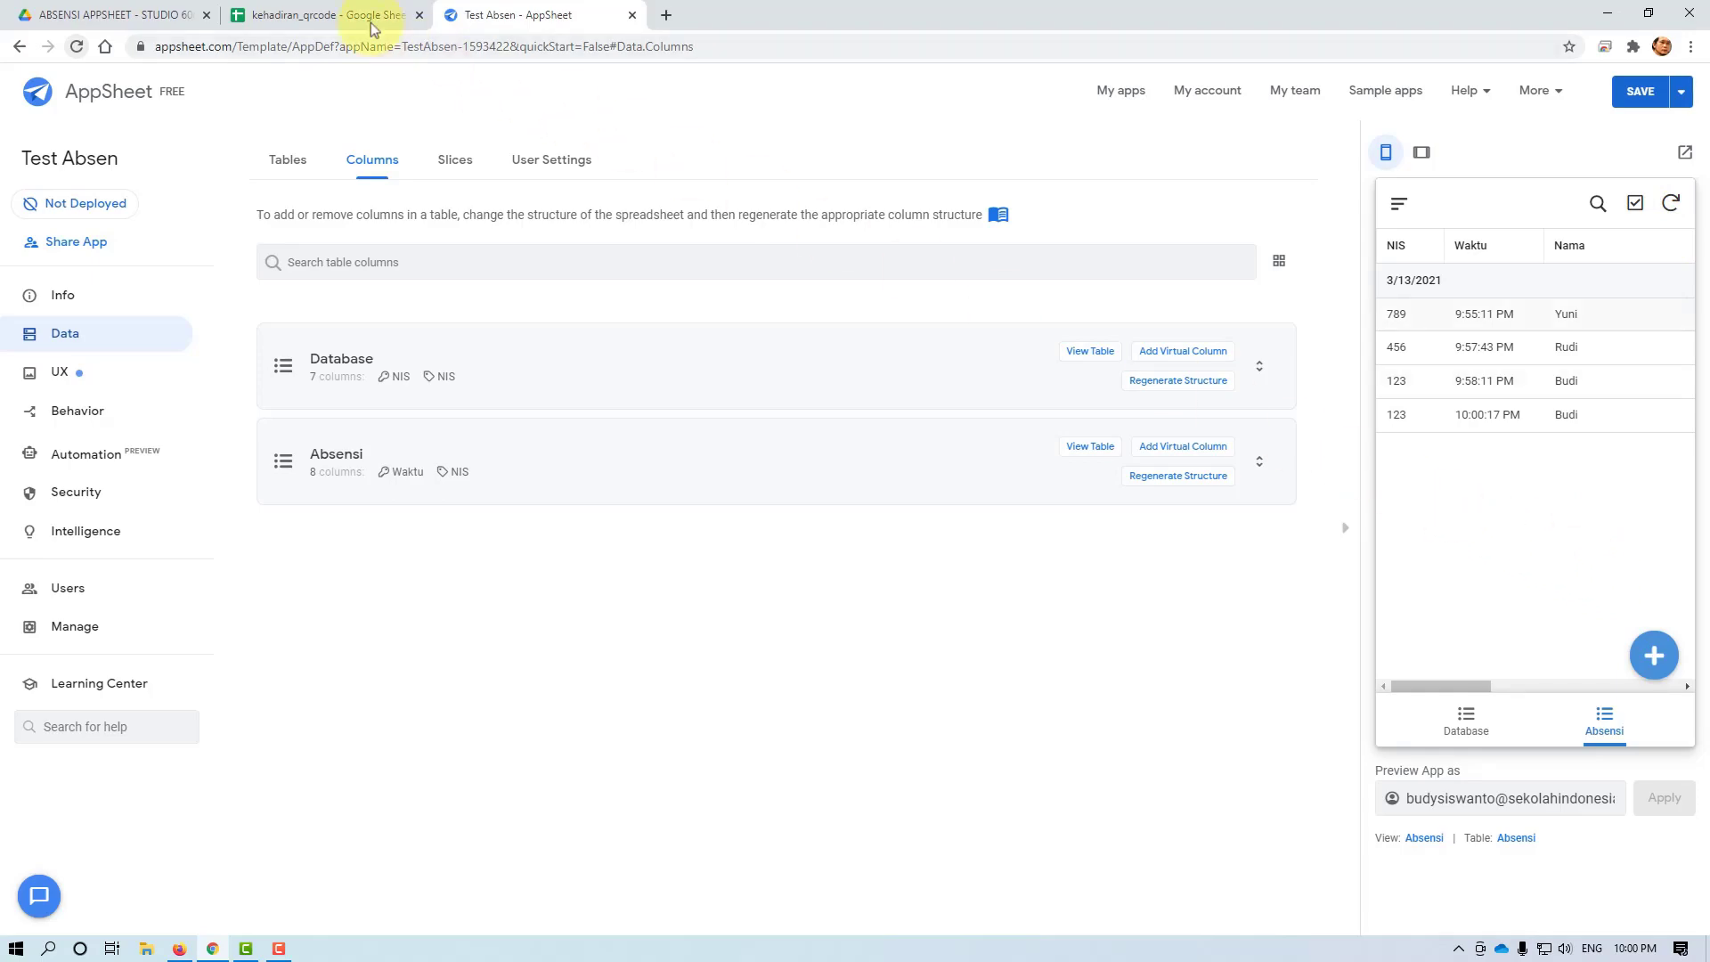
left_click(312, 14)
left_click(255, 282)
Switch to AppSheet and sync the preview app from its Database view
left_click(518, 11)
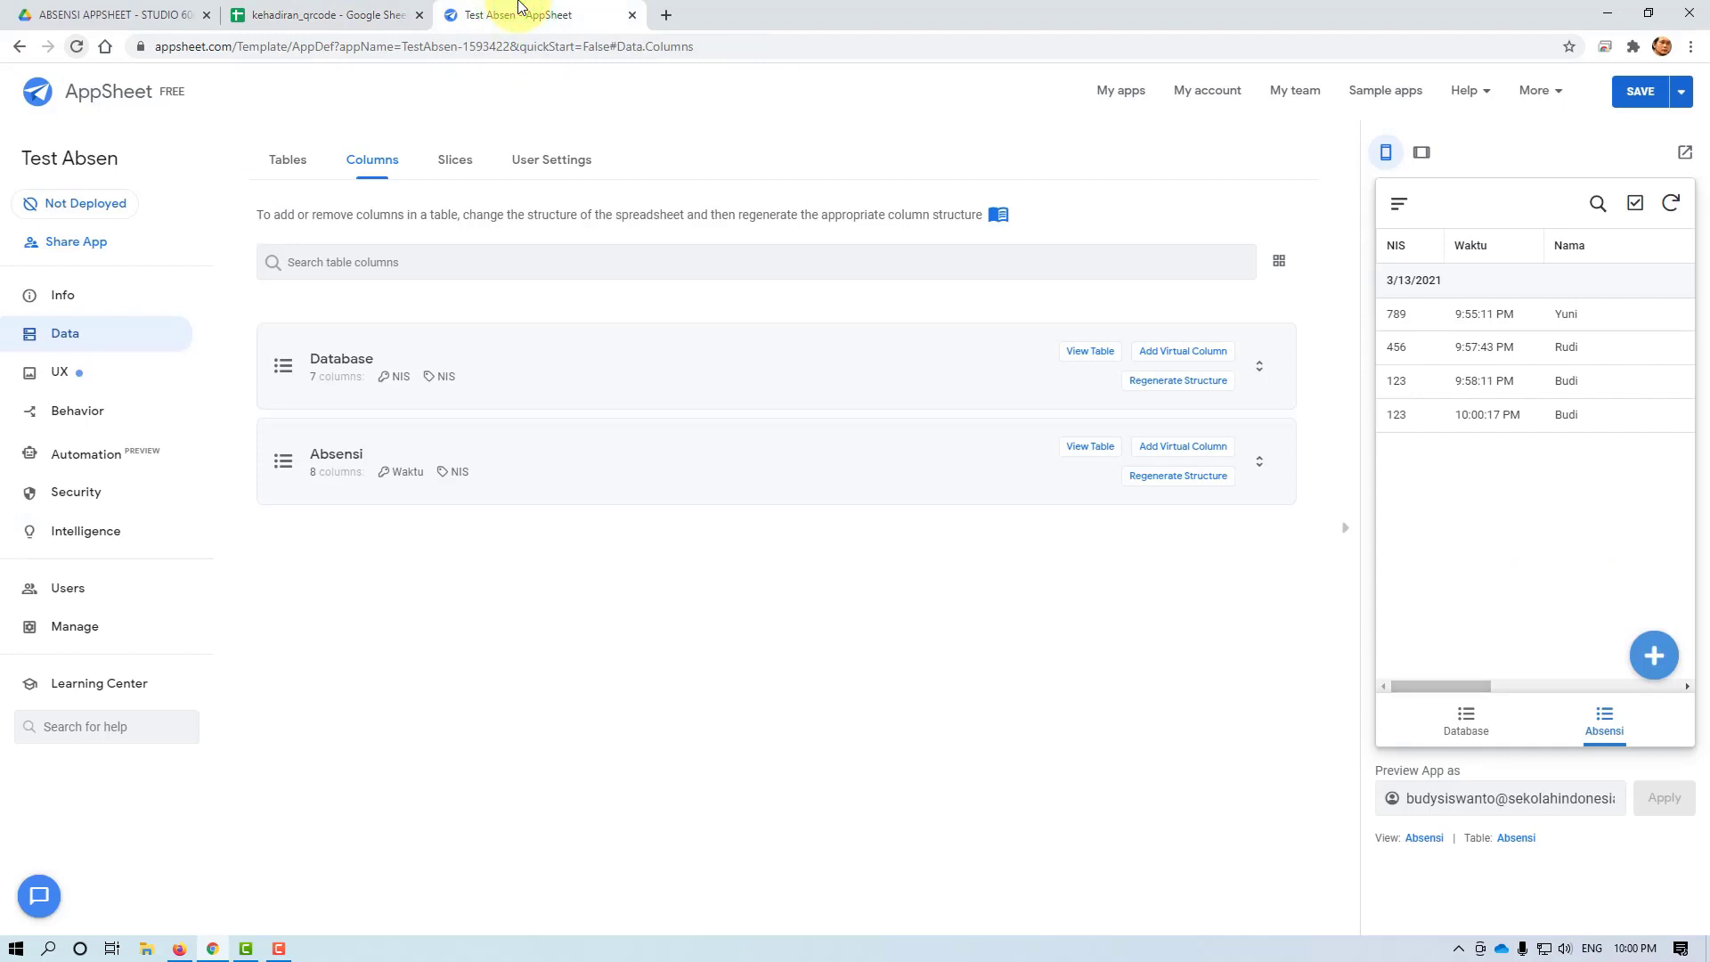
left_click(1466, 719)
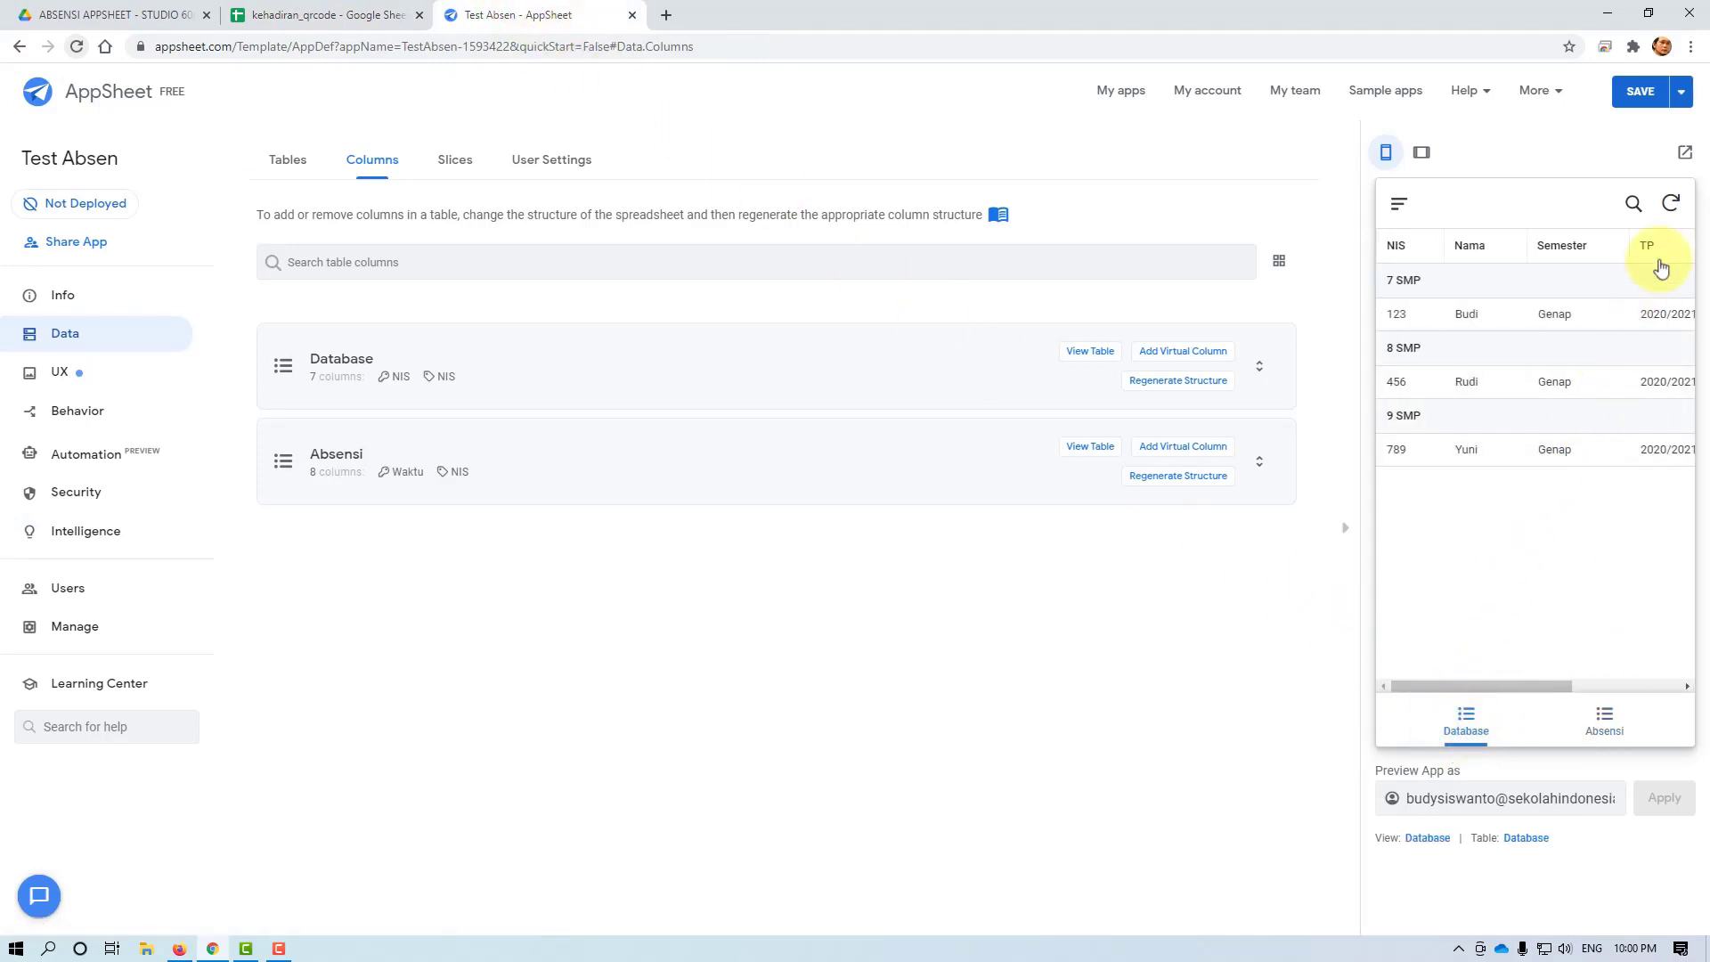
left_click(1673, 205)
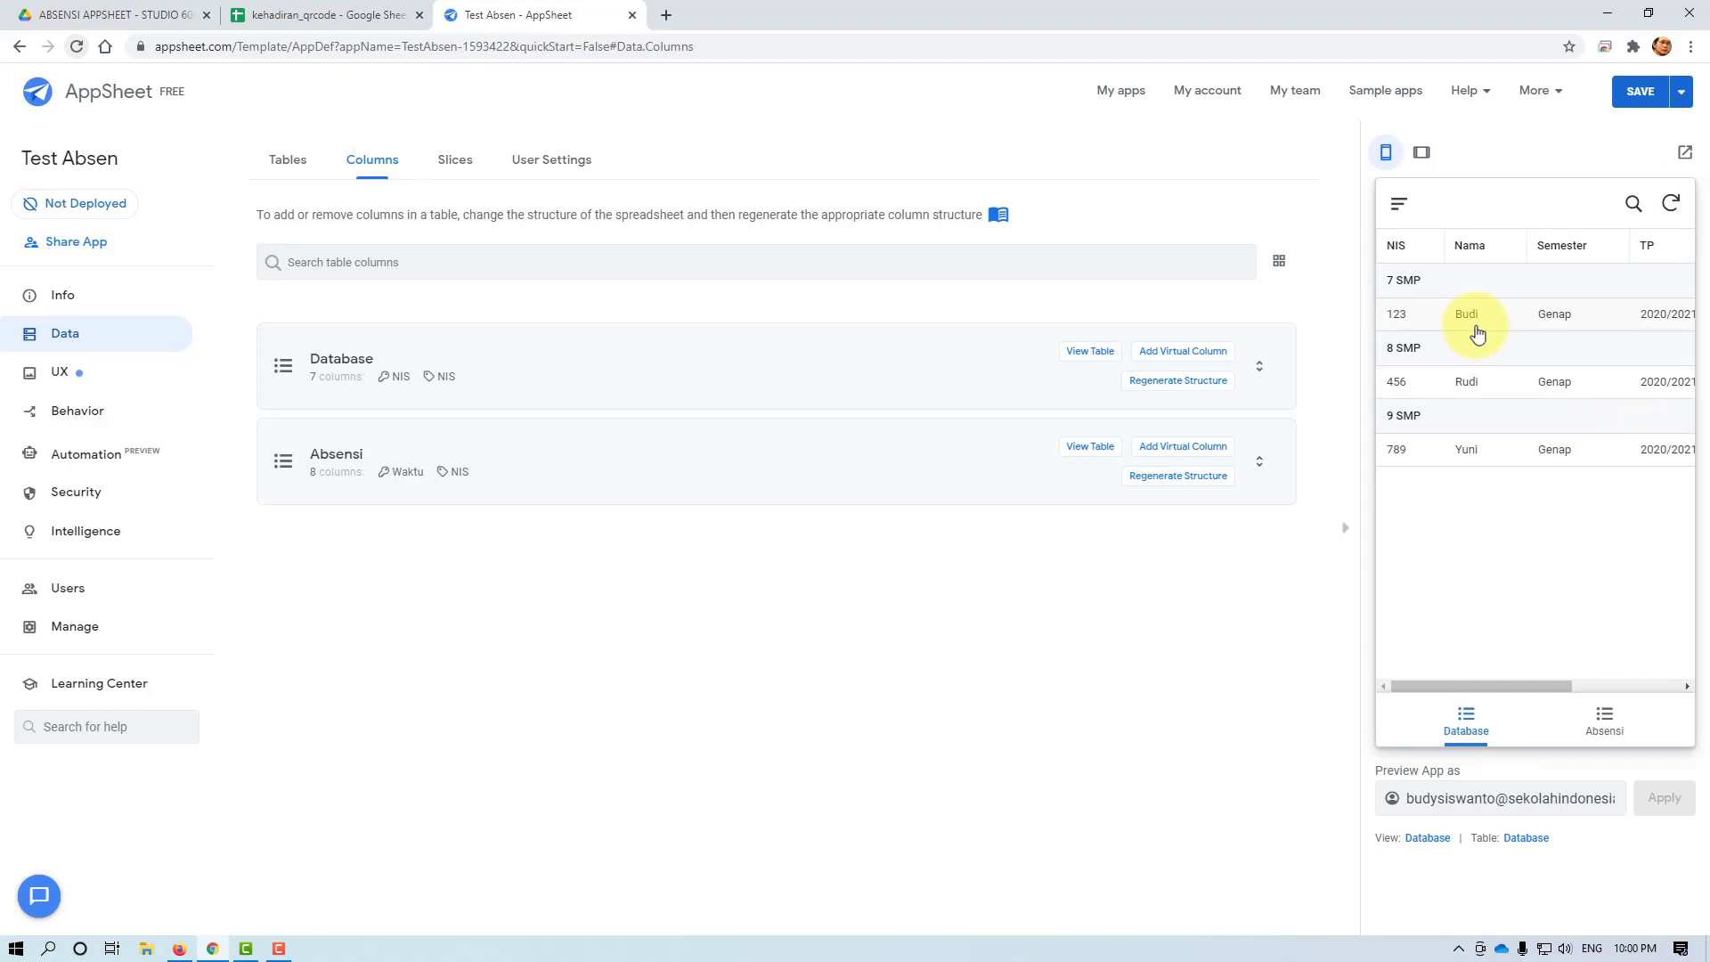
Examine the details and related Absensi records of the 7 SMP and 8 SMP students in the preview's Database view
left_click(1471, 325)
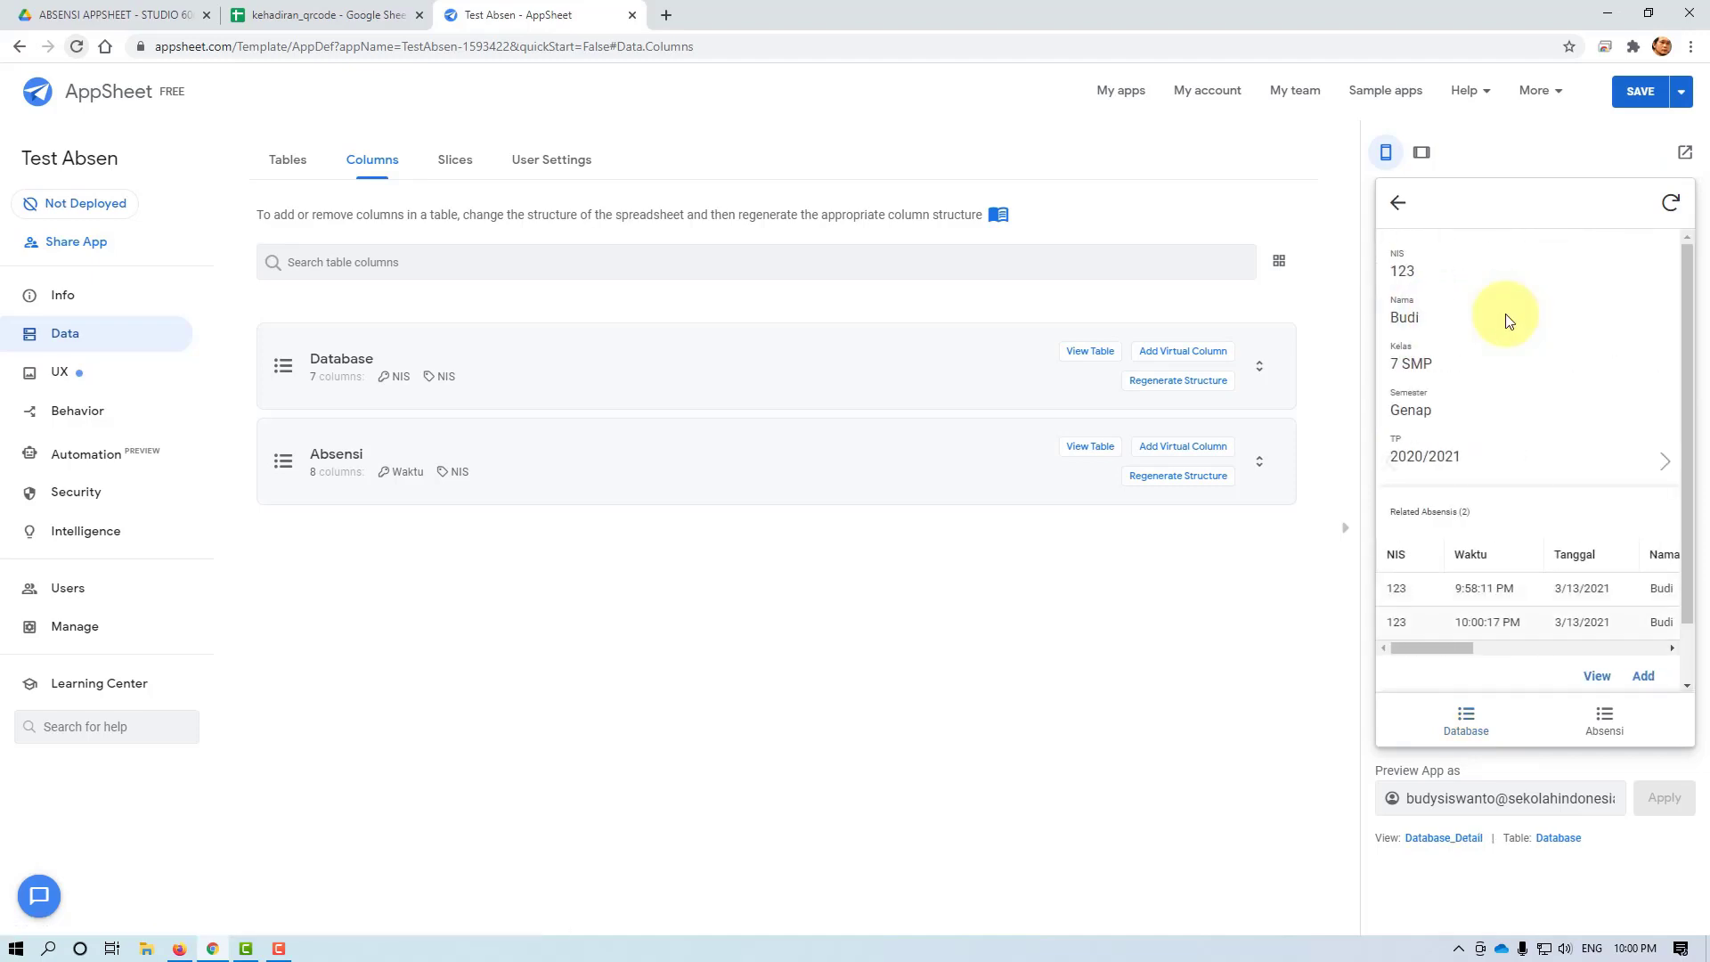
left_click(1398, 203)
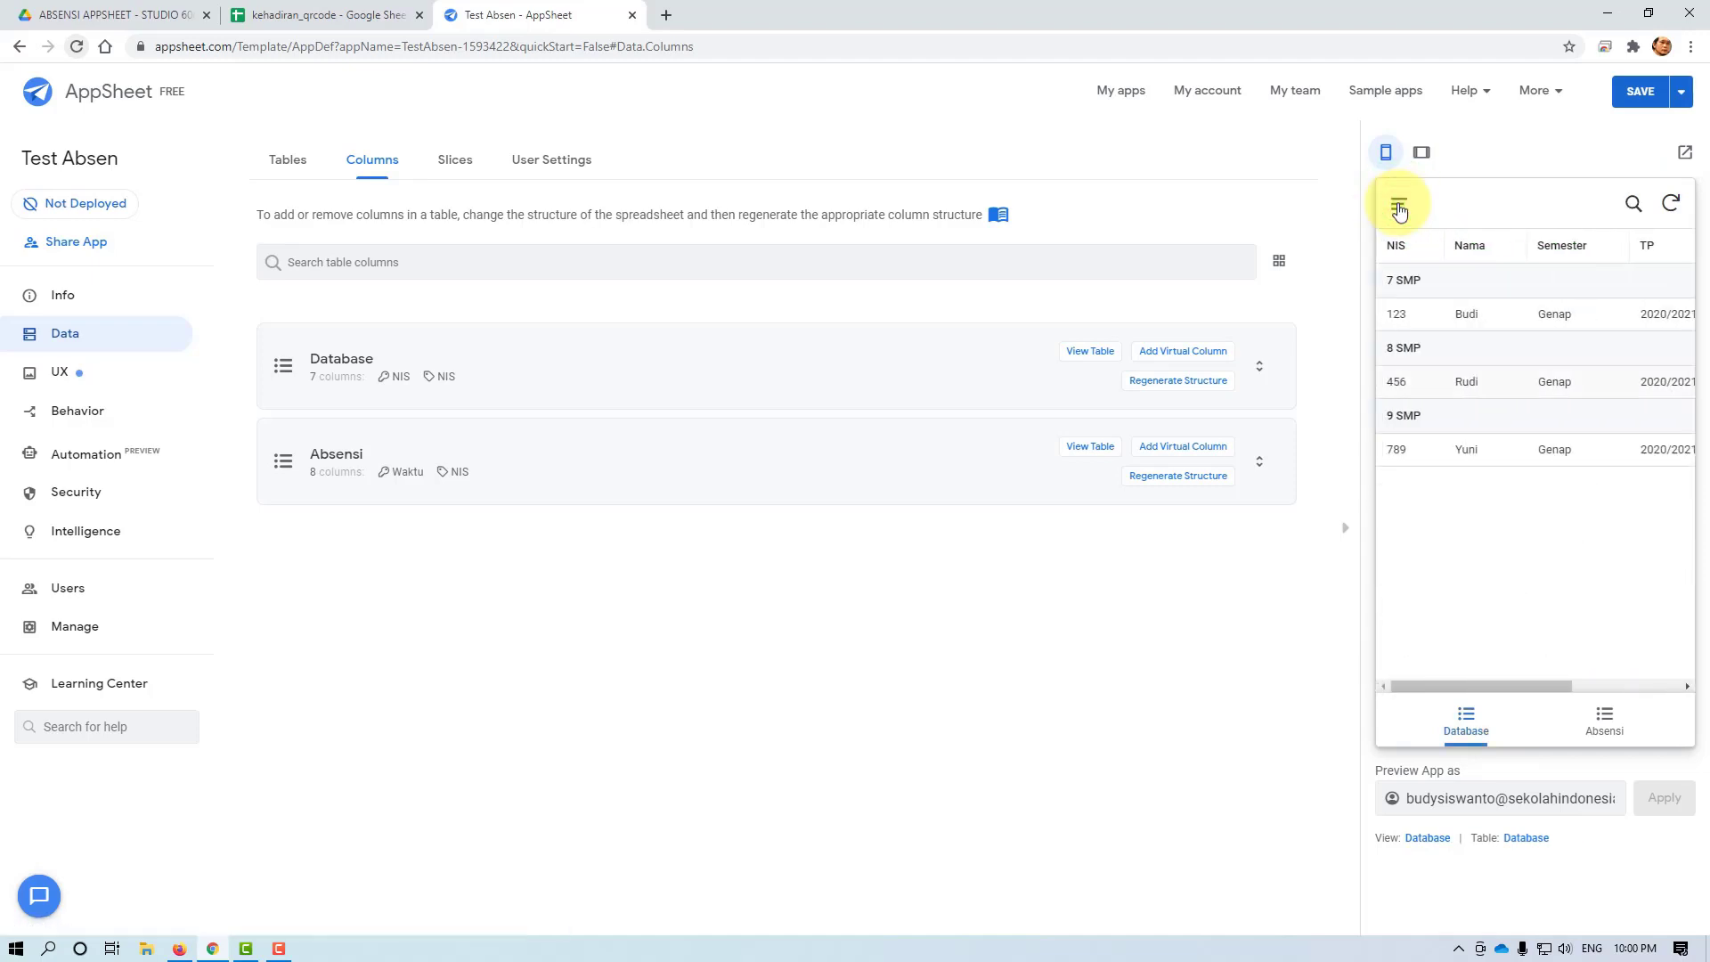
left_click(1443, 383)
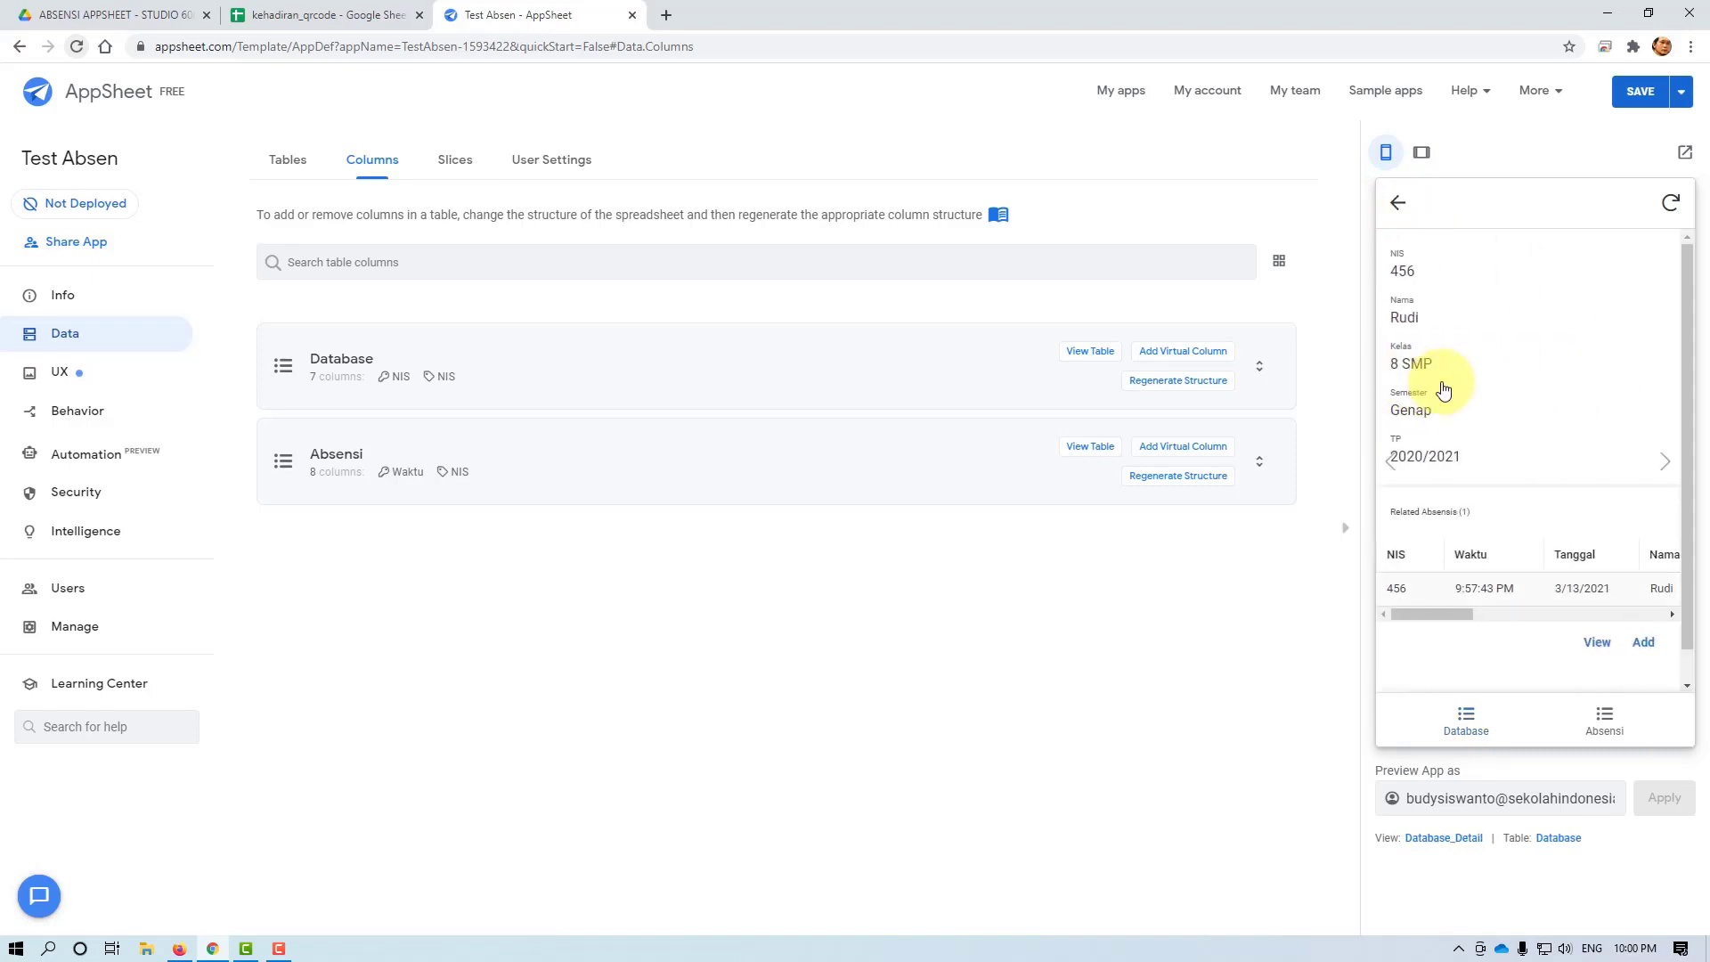
left_click(1399, 207)
left_click(1416, 316)
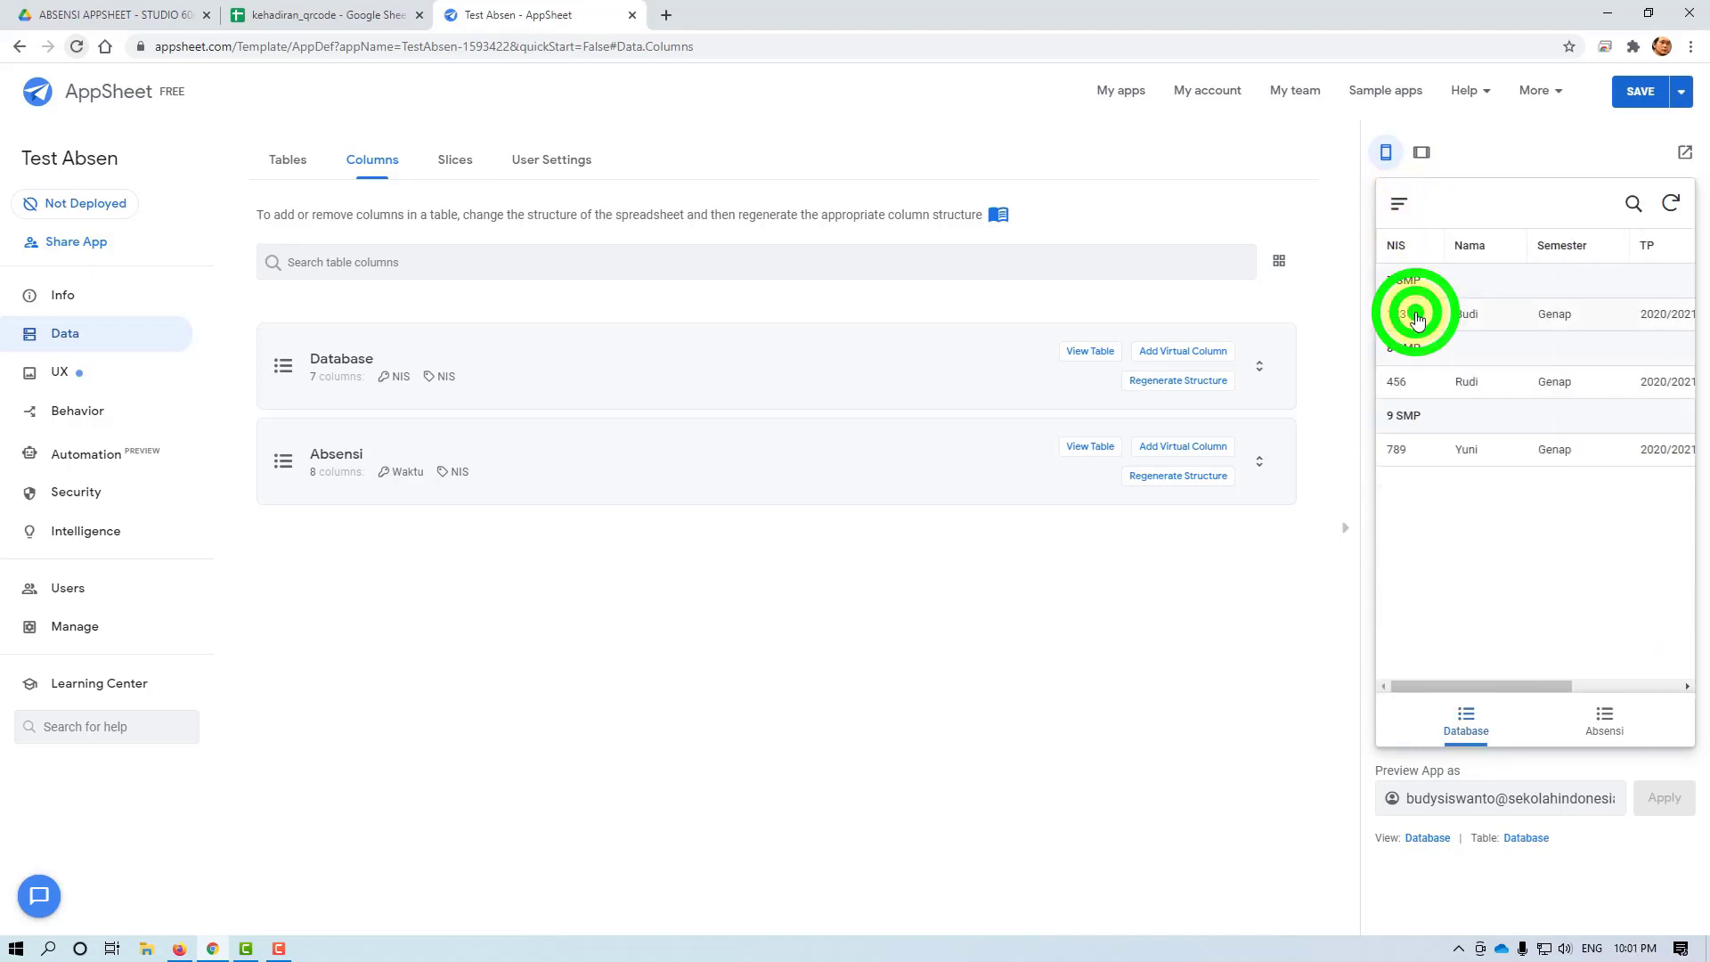
left_click_drag(1688, 499, 1690, 572)
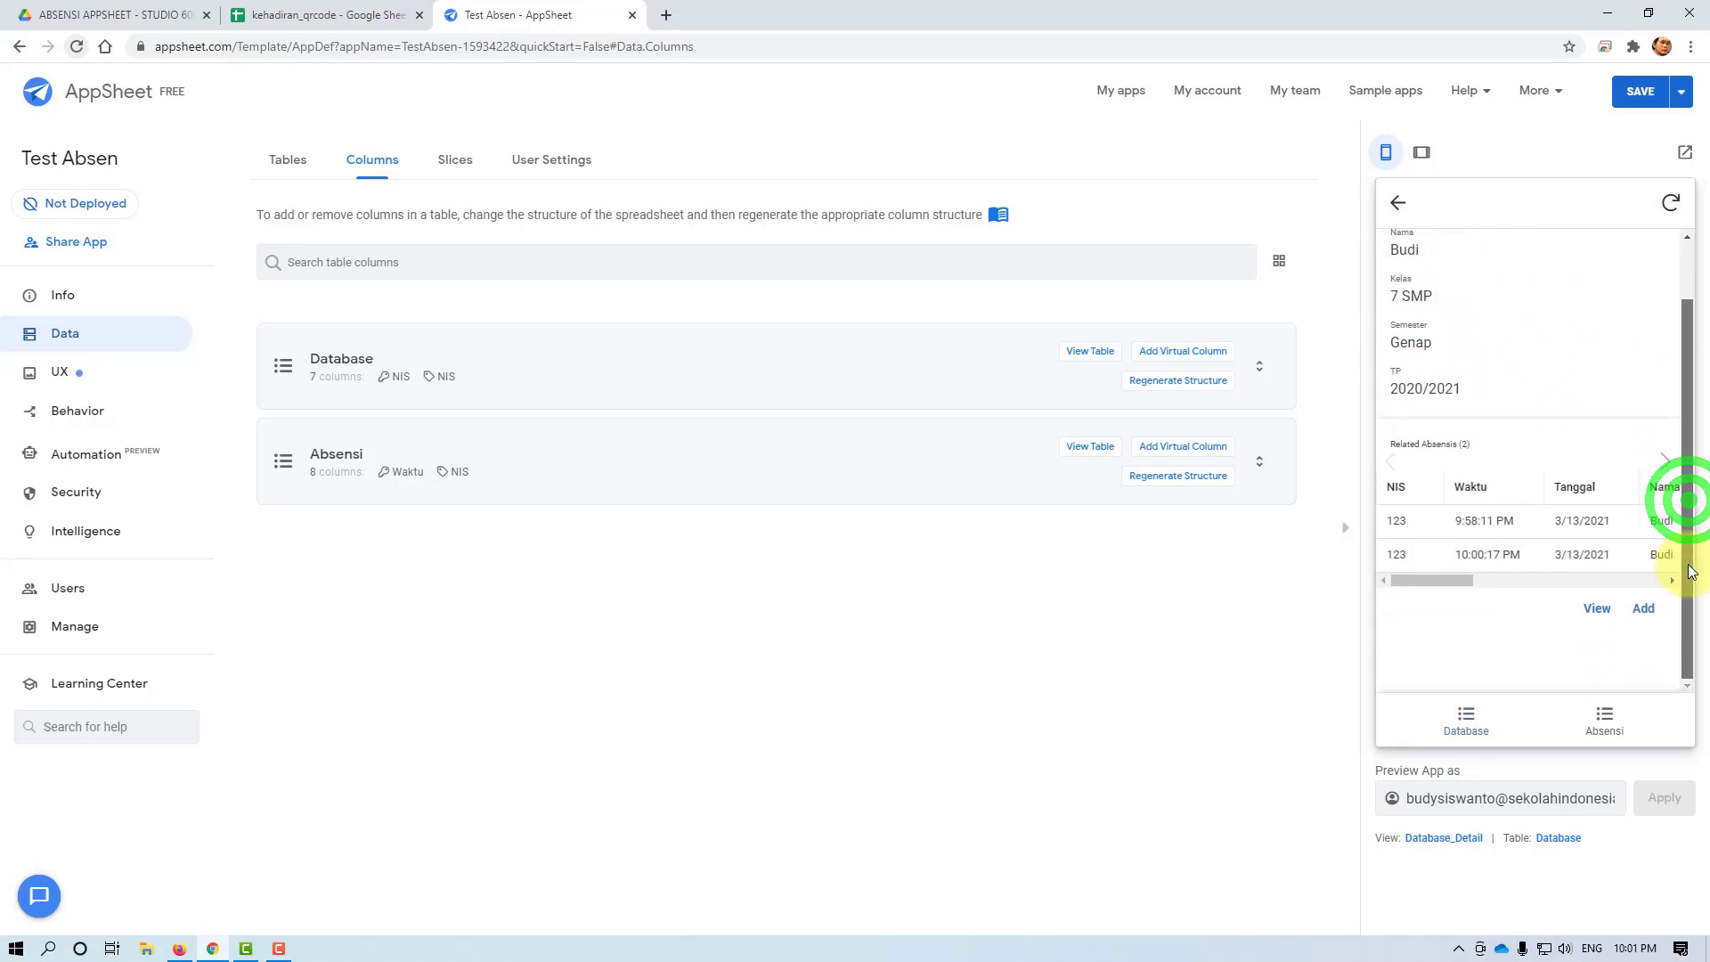
Add and save another attendance entry in the preview's Absensi view for the first listed NIS
left_click(1609, 725)
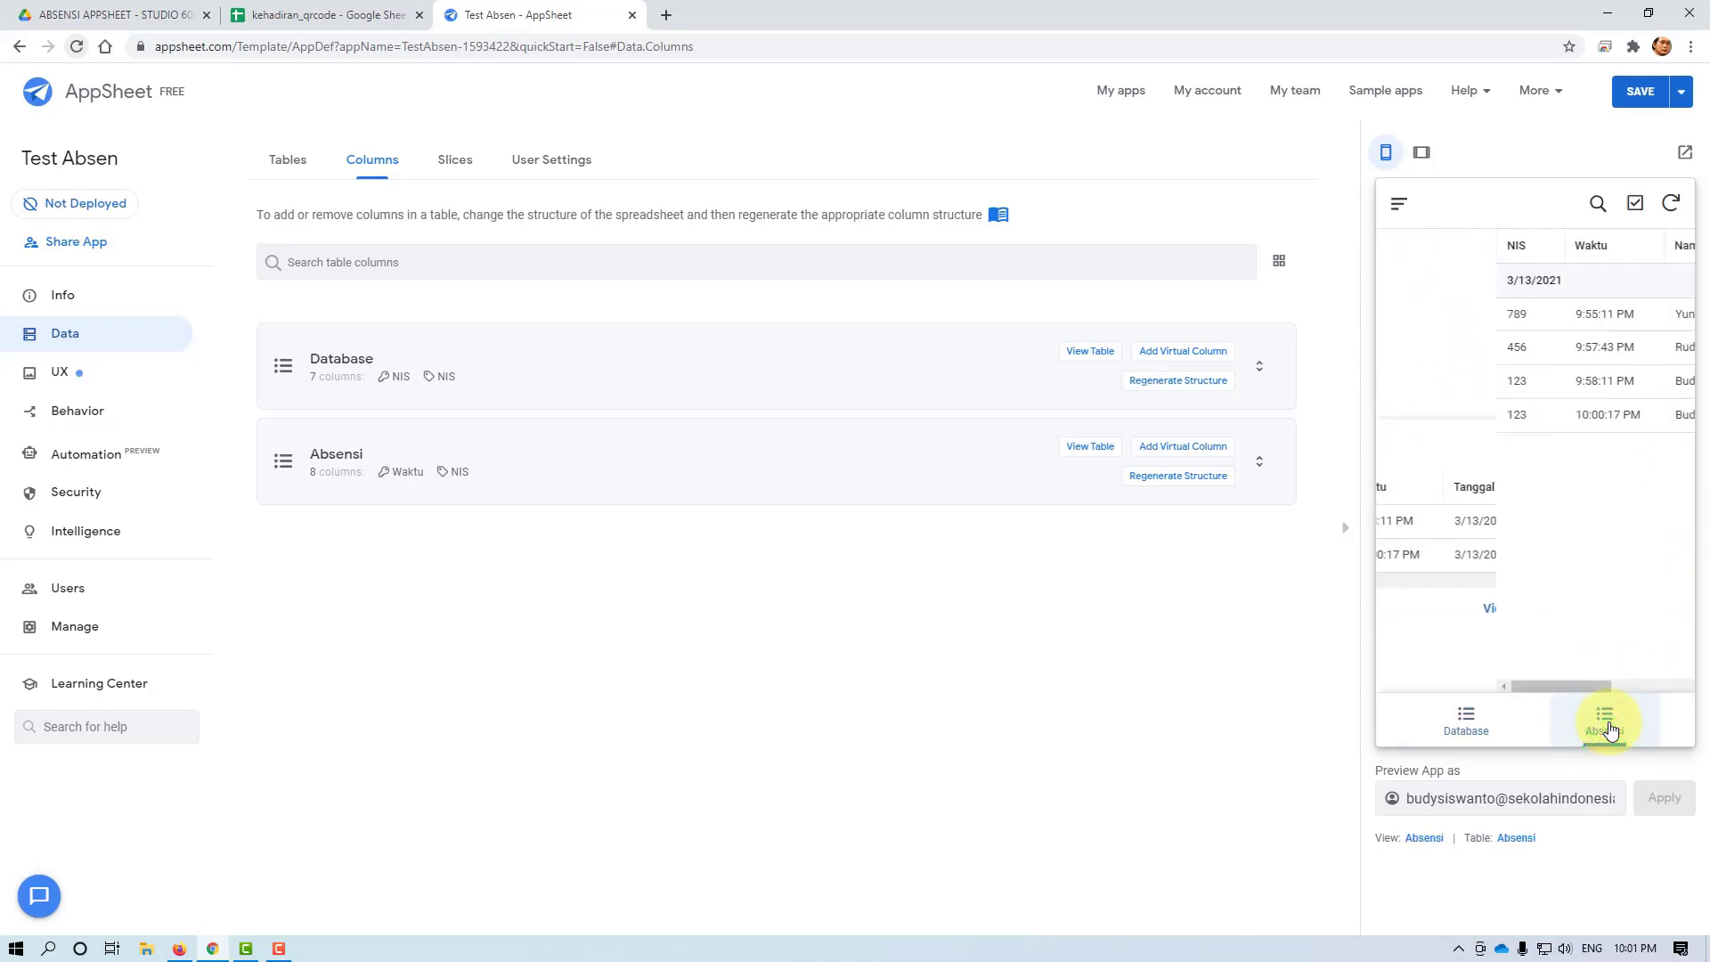
left_click(1652, 651)
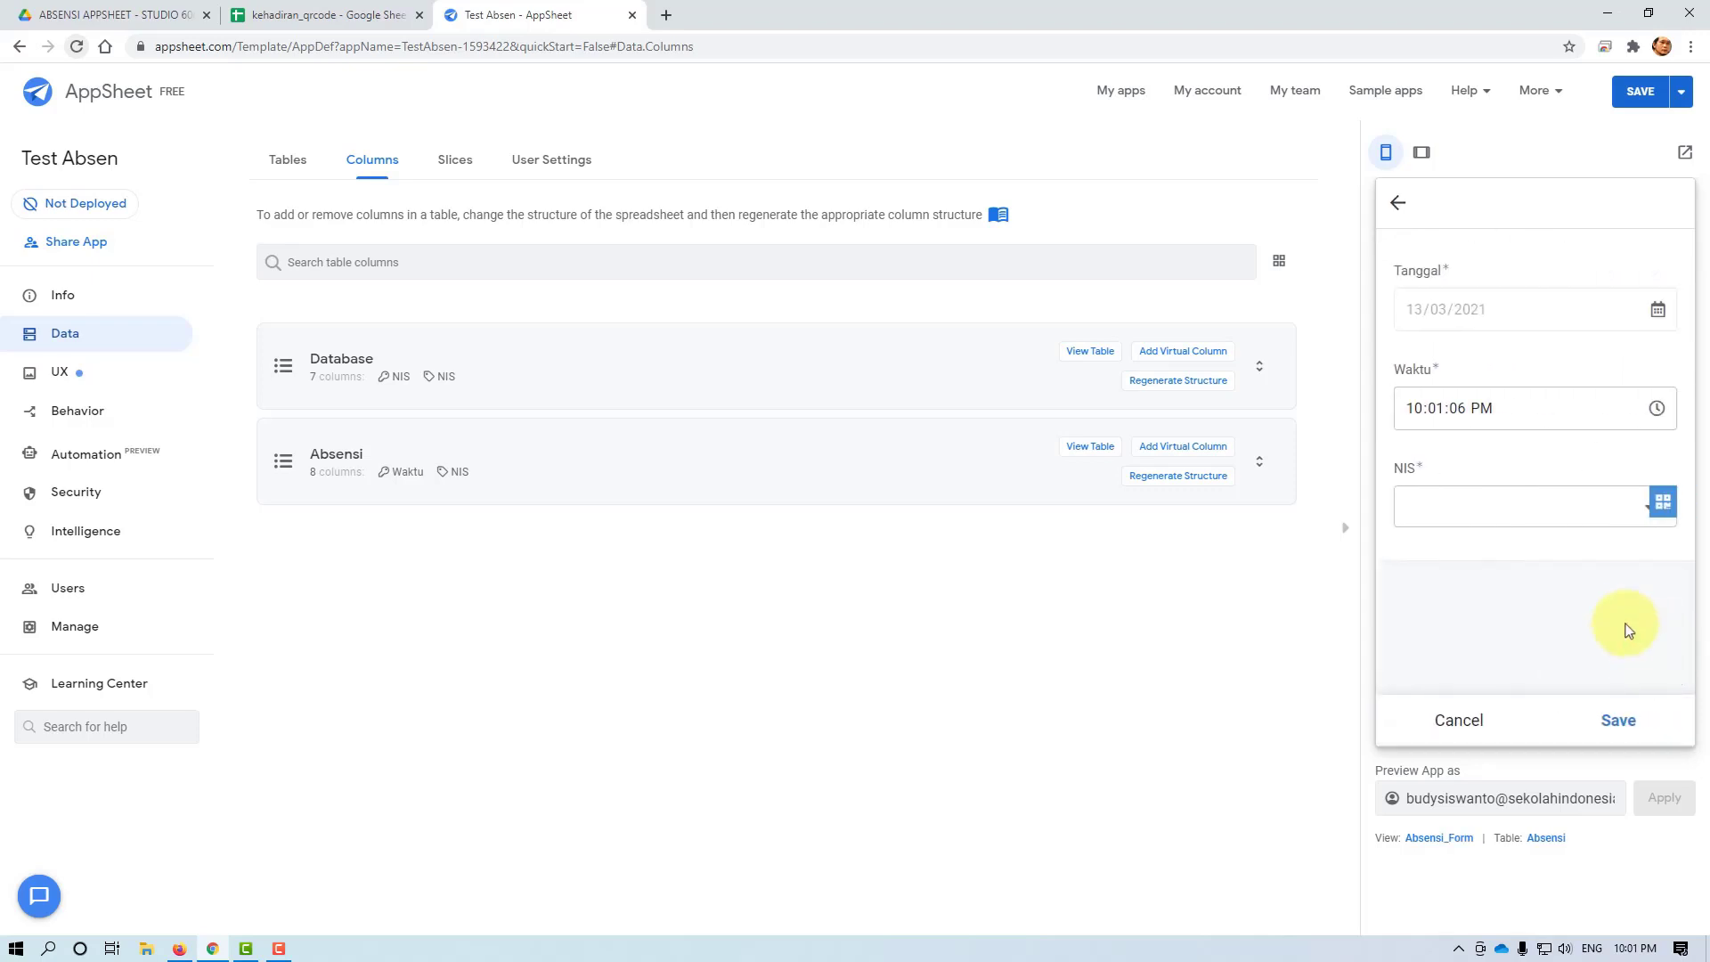
left_click(1486, 506)
left_click(1411, 259)
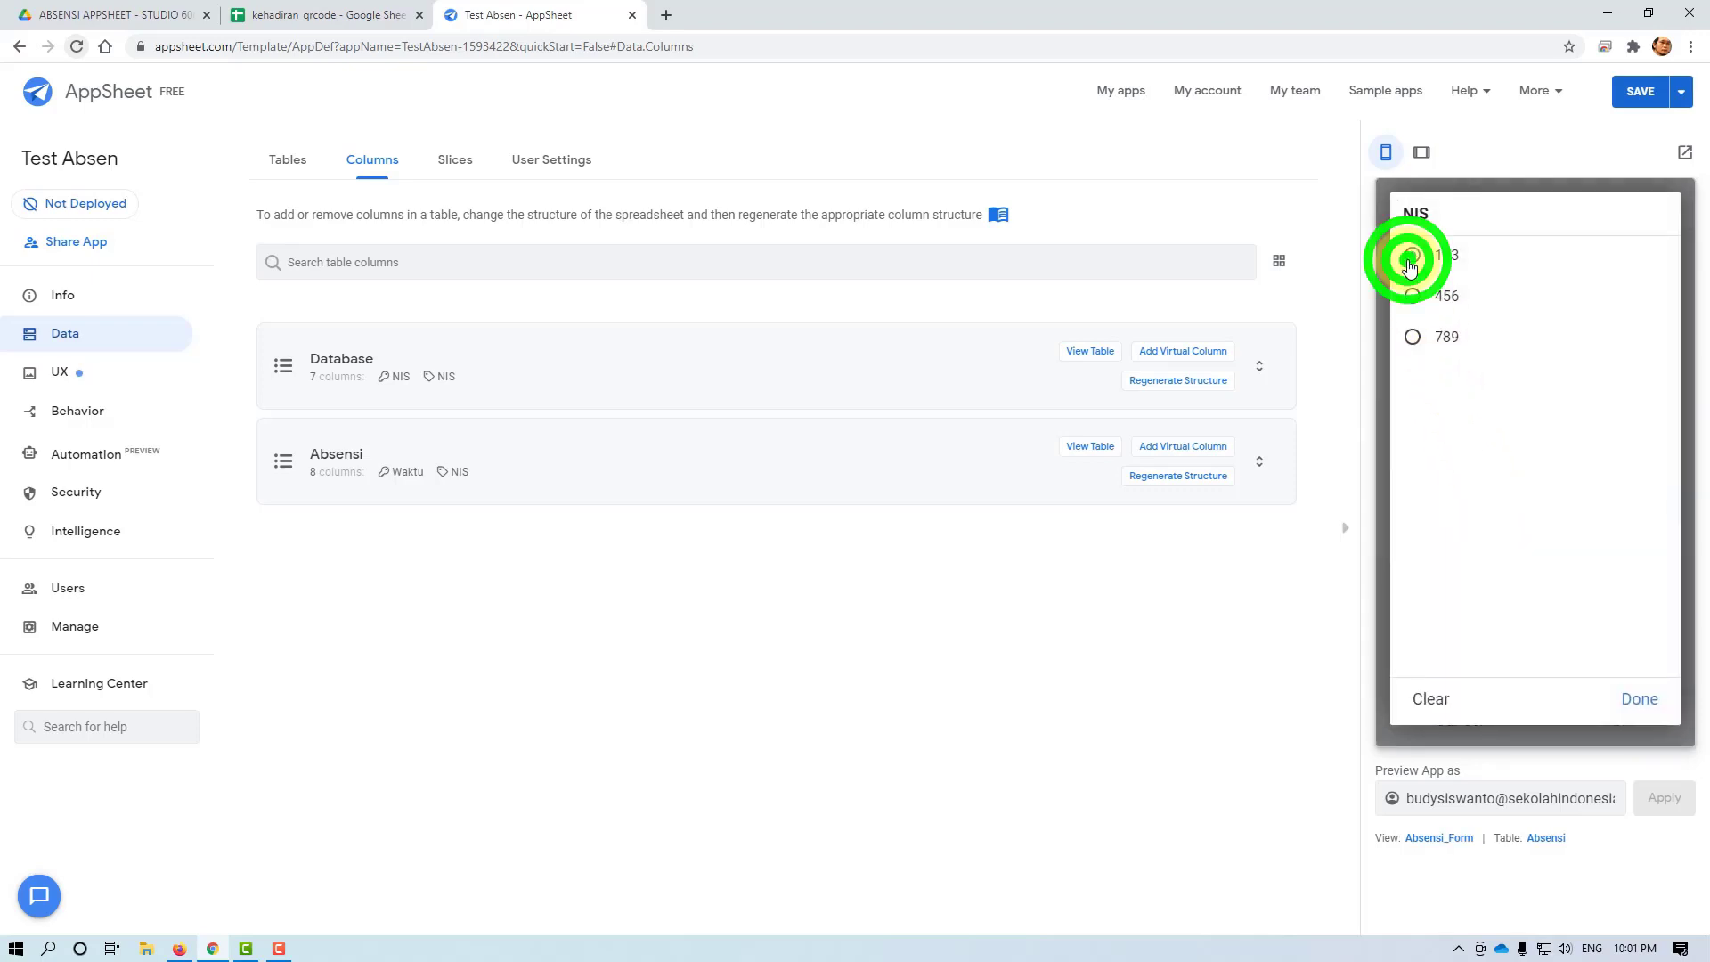
left_click(1618, 718)
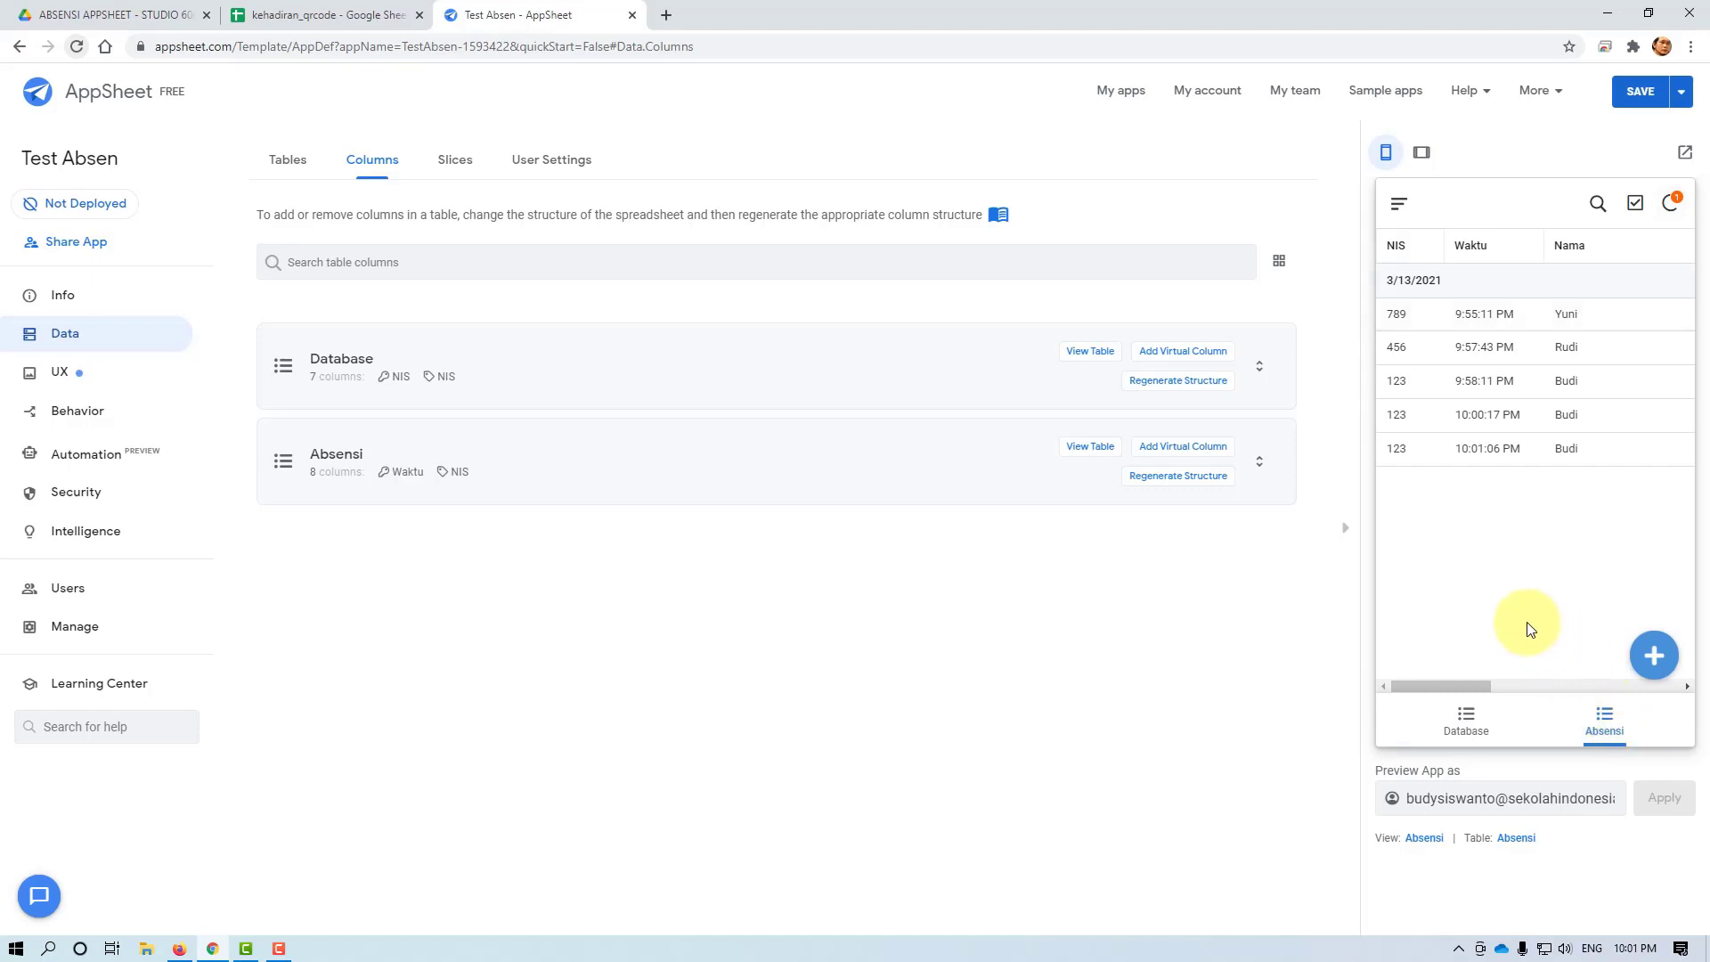
Check the related Absensi records of the 7 SMP student in the preview's Database view
left_click(1477, 723)
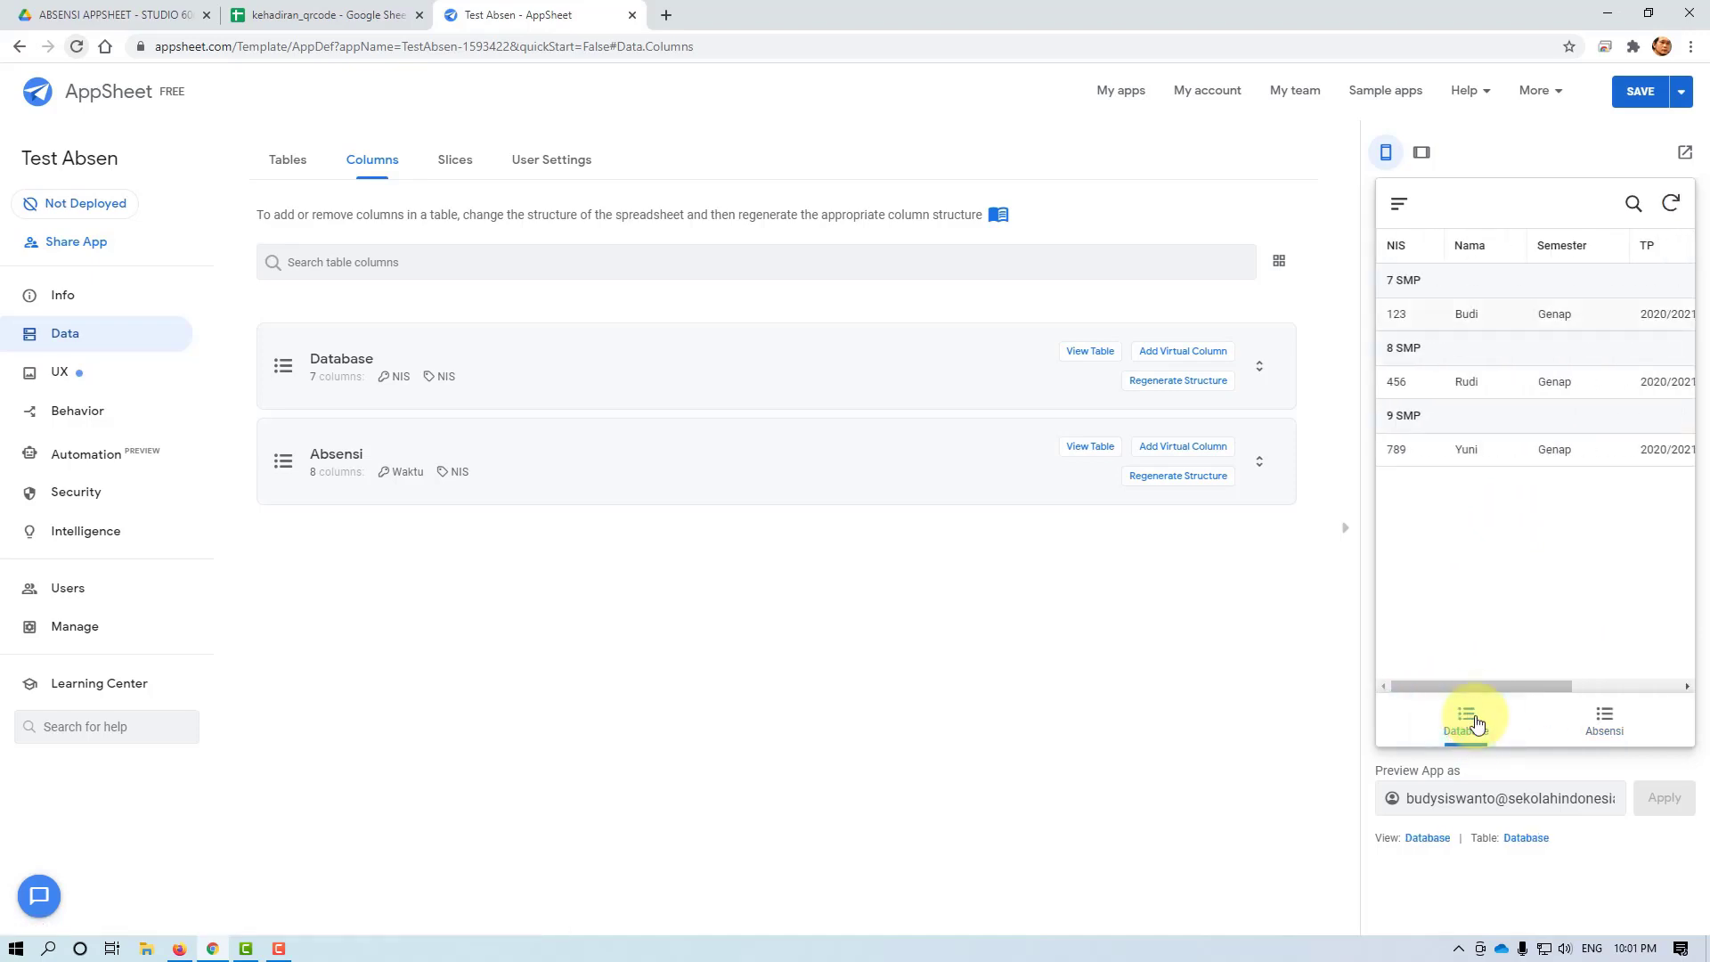
left_click(1536, 314)
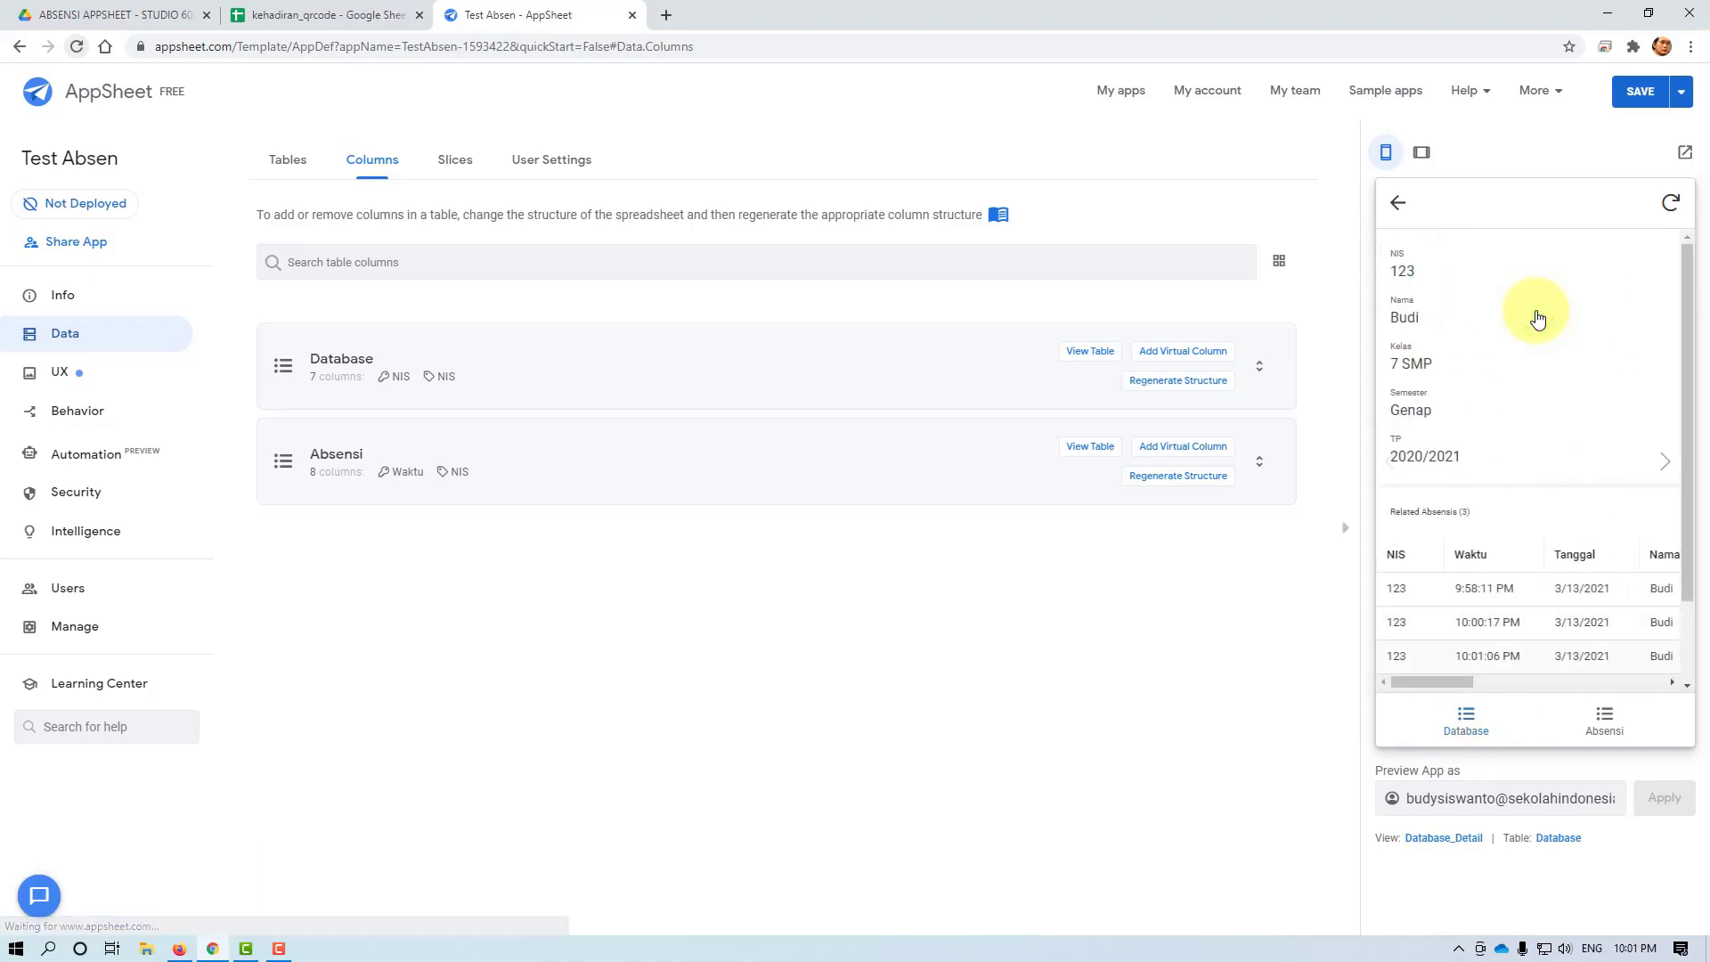
scroll(1538, 318, "down", 2)
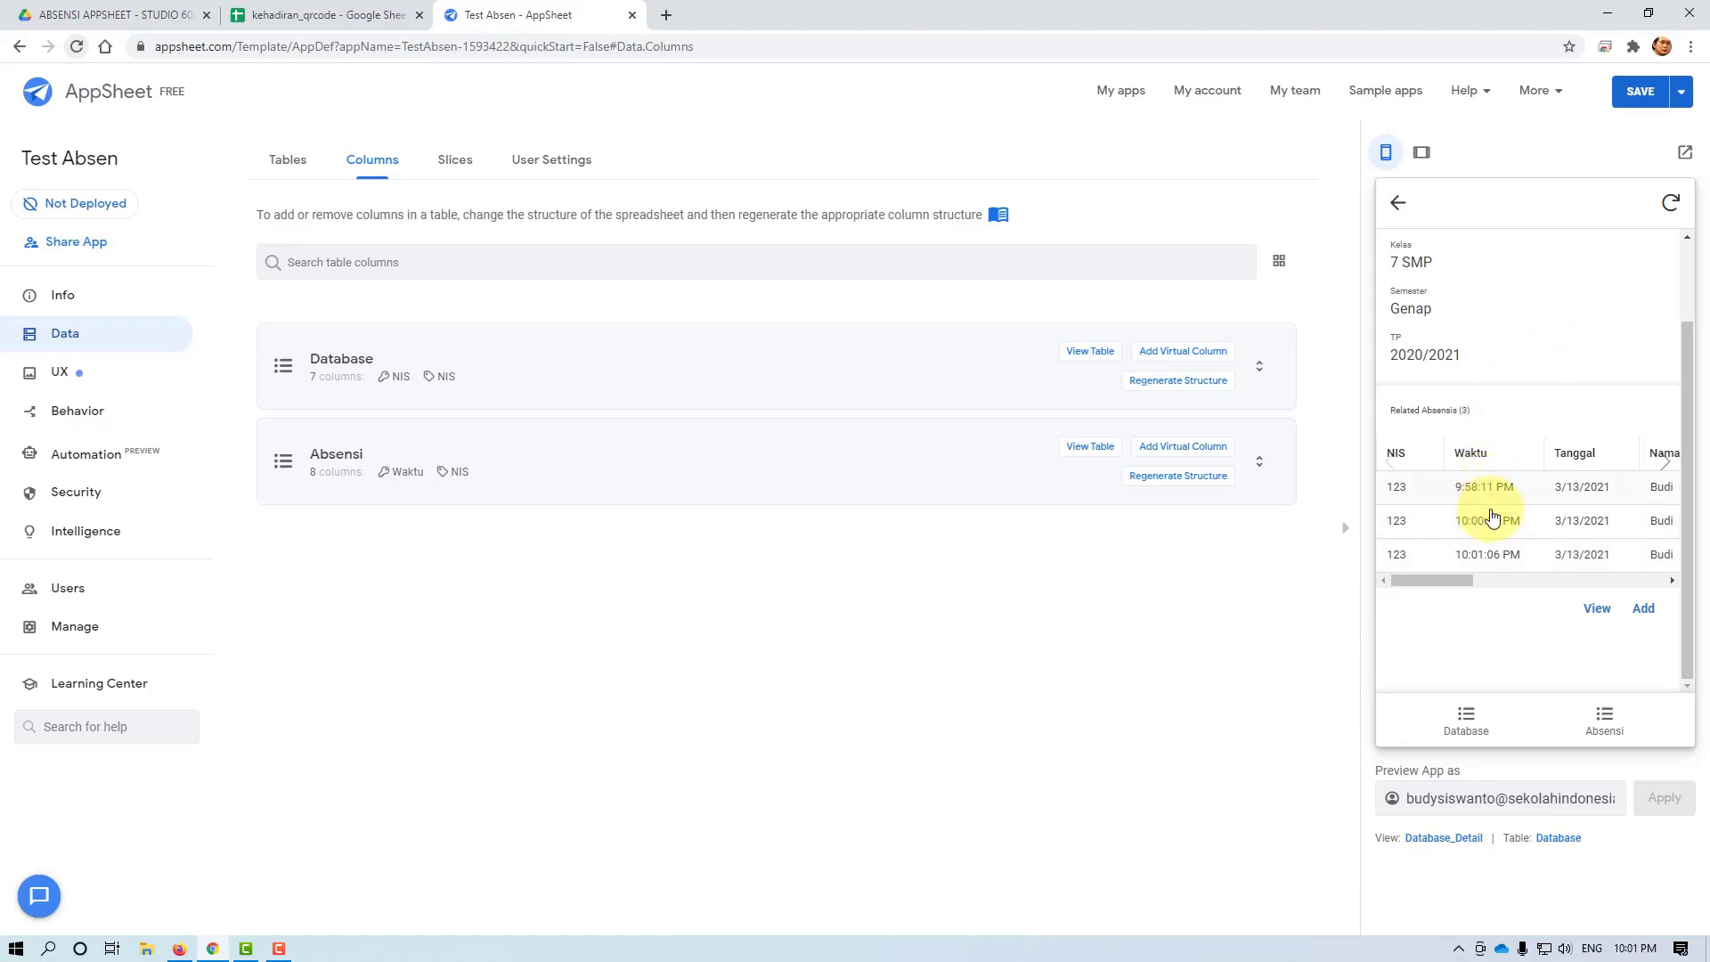
mouse_move(1445, 579)
left_mouse_down()
mouse_move(1644, 577)
mouse_move(1472, 575)
left_mouse_up()
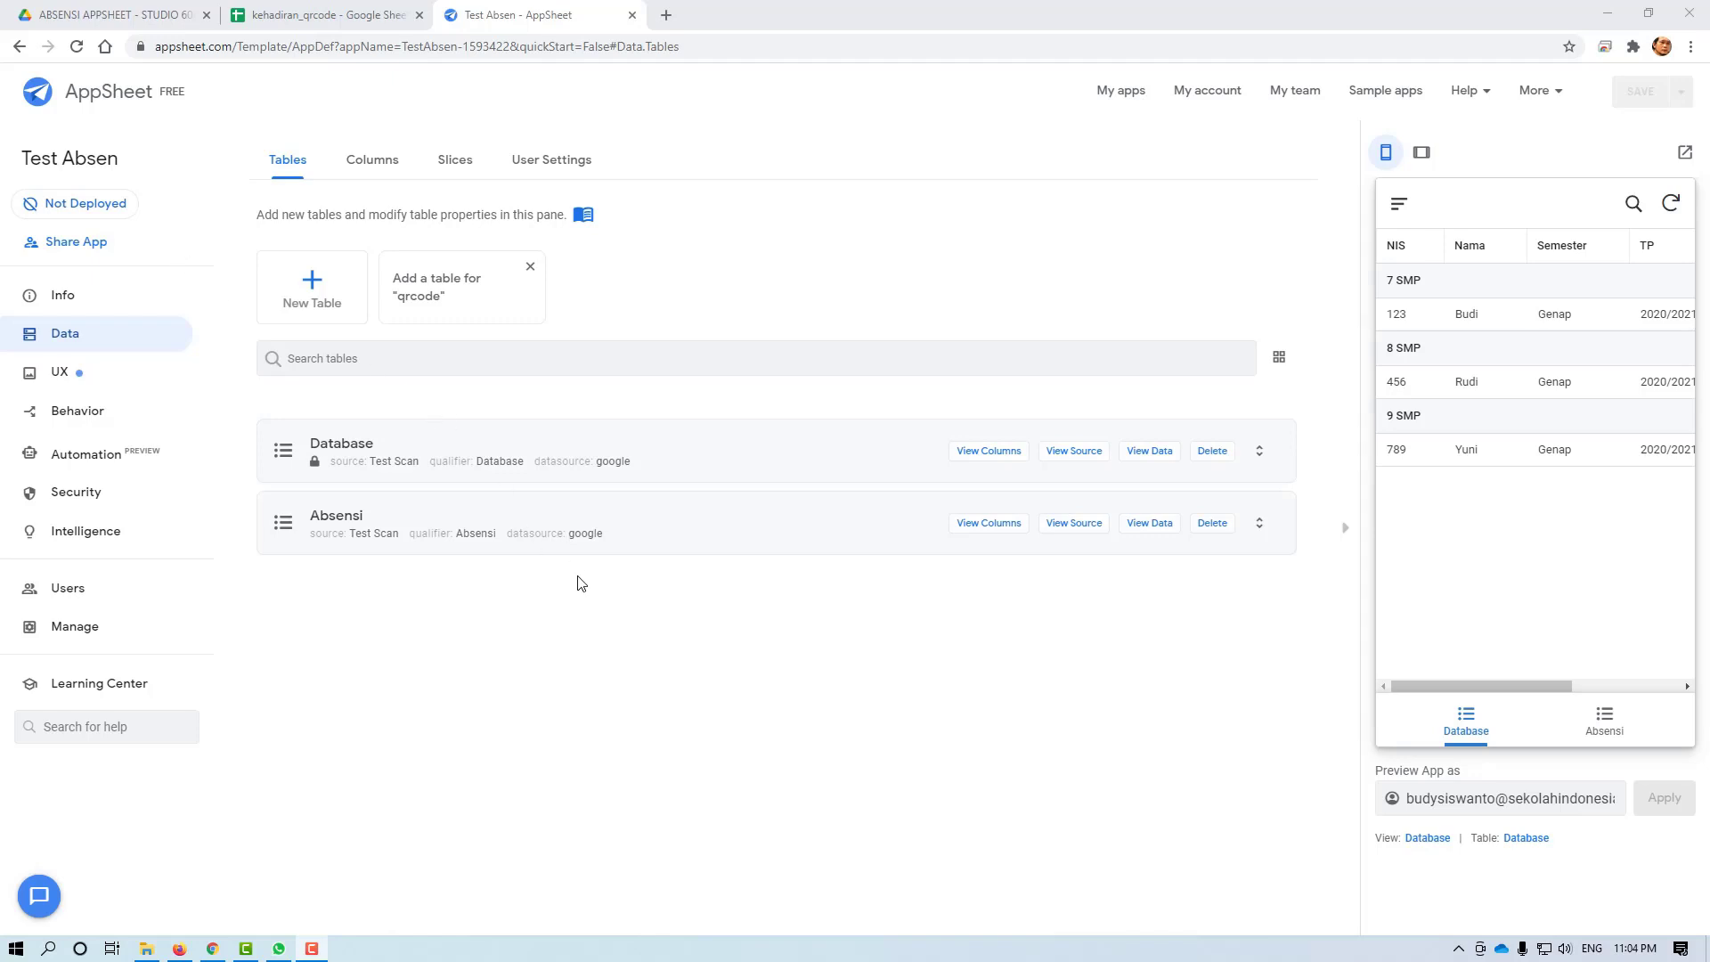
Run the app's deployment check and move the app to the deployed state despite errors
left_click(90, 212)
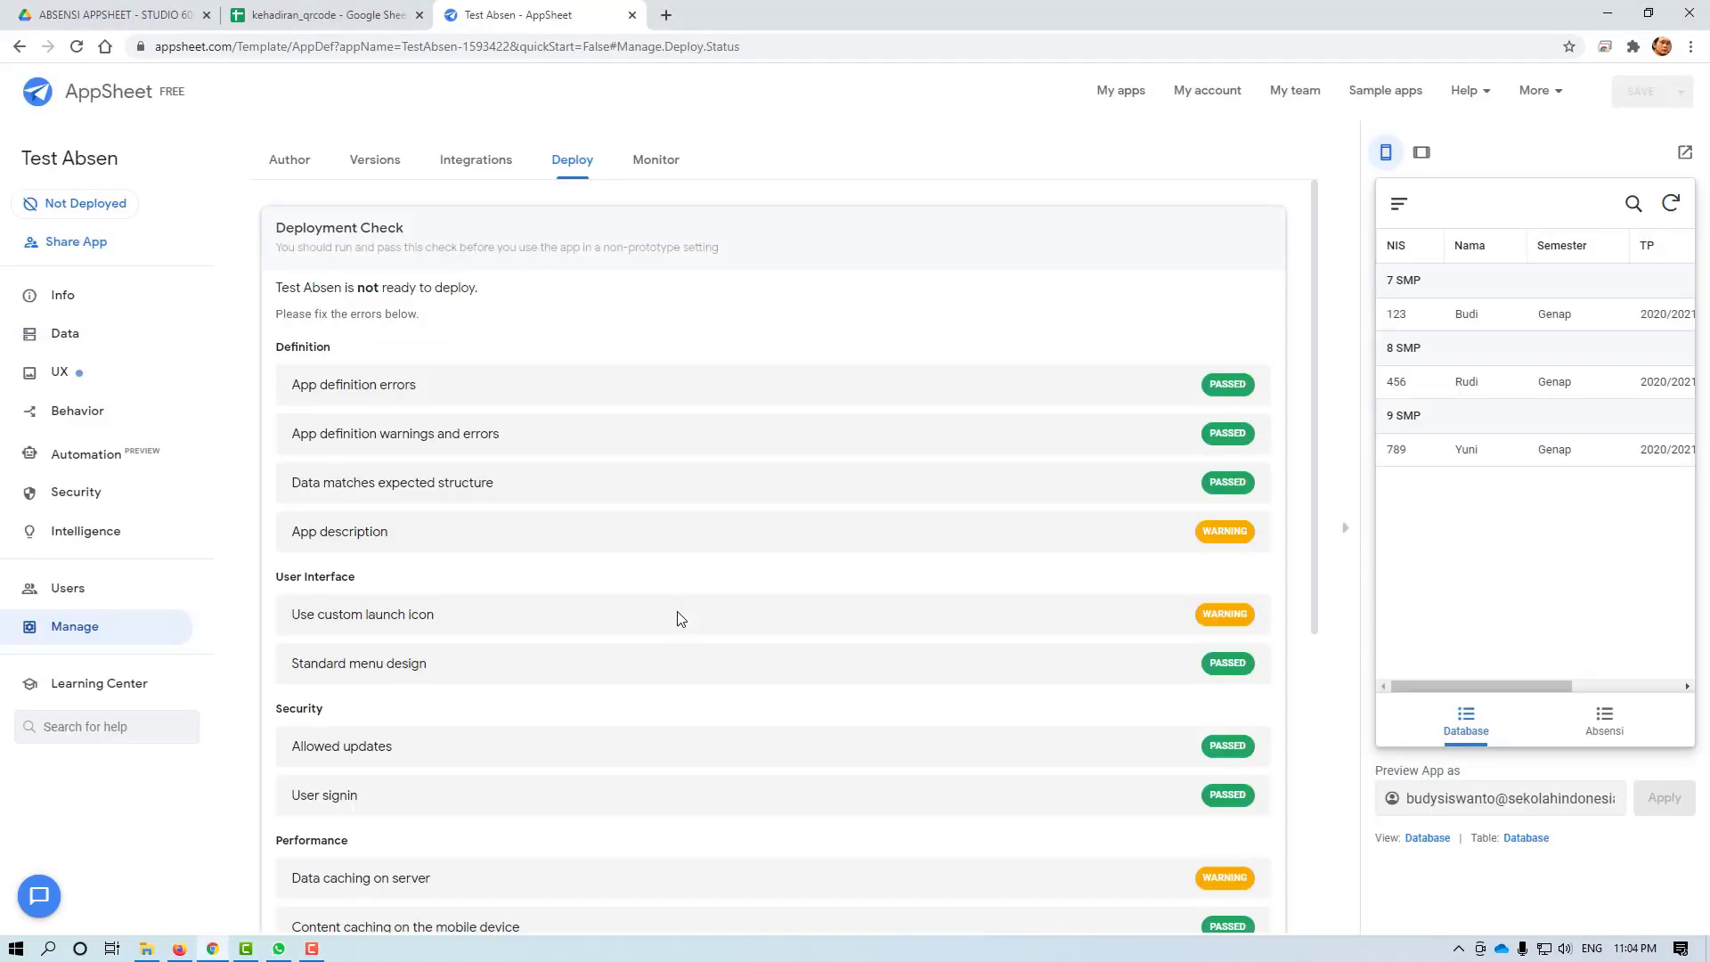
scroll(987, 560, "down", 5)
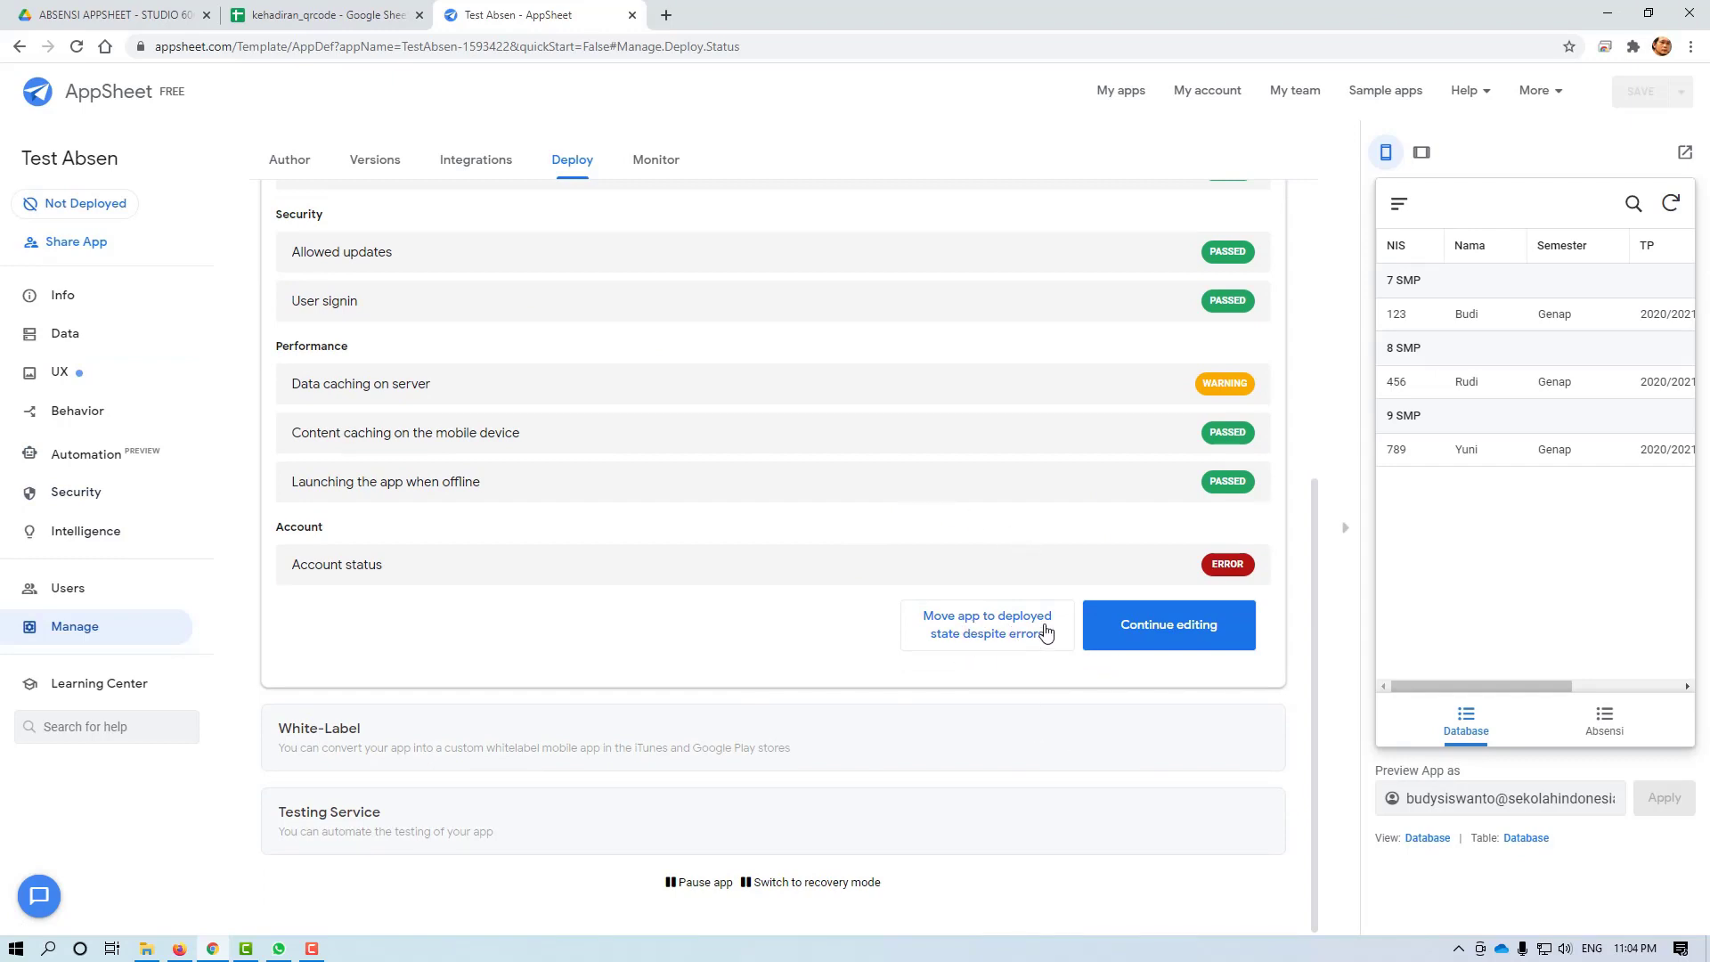
left_click(1008, 628)
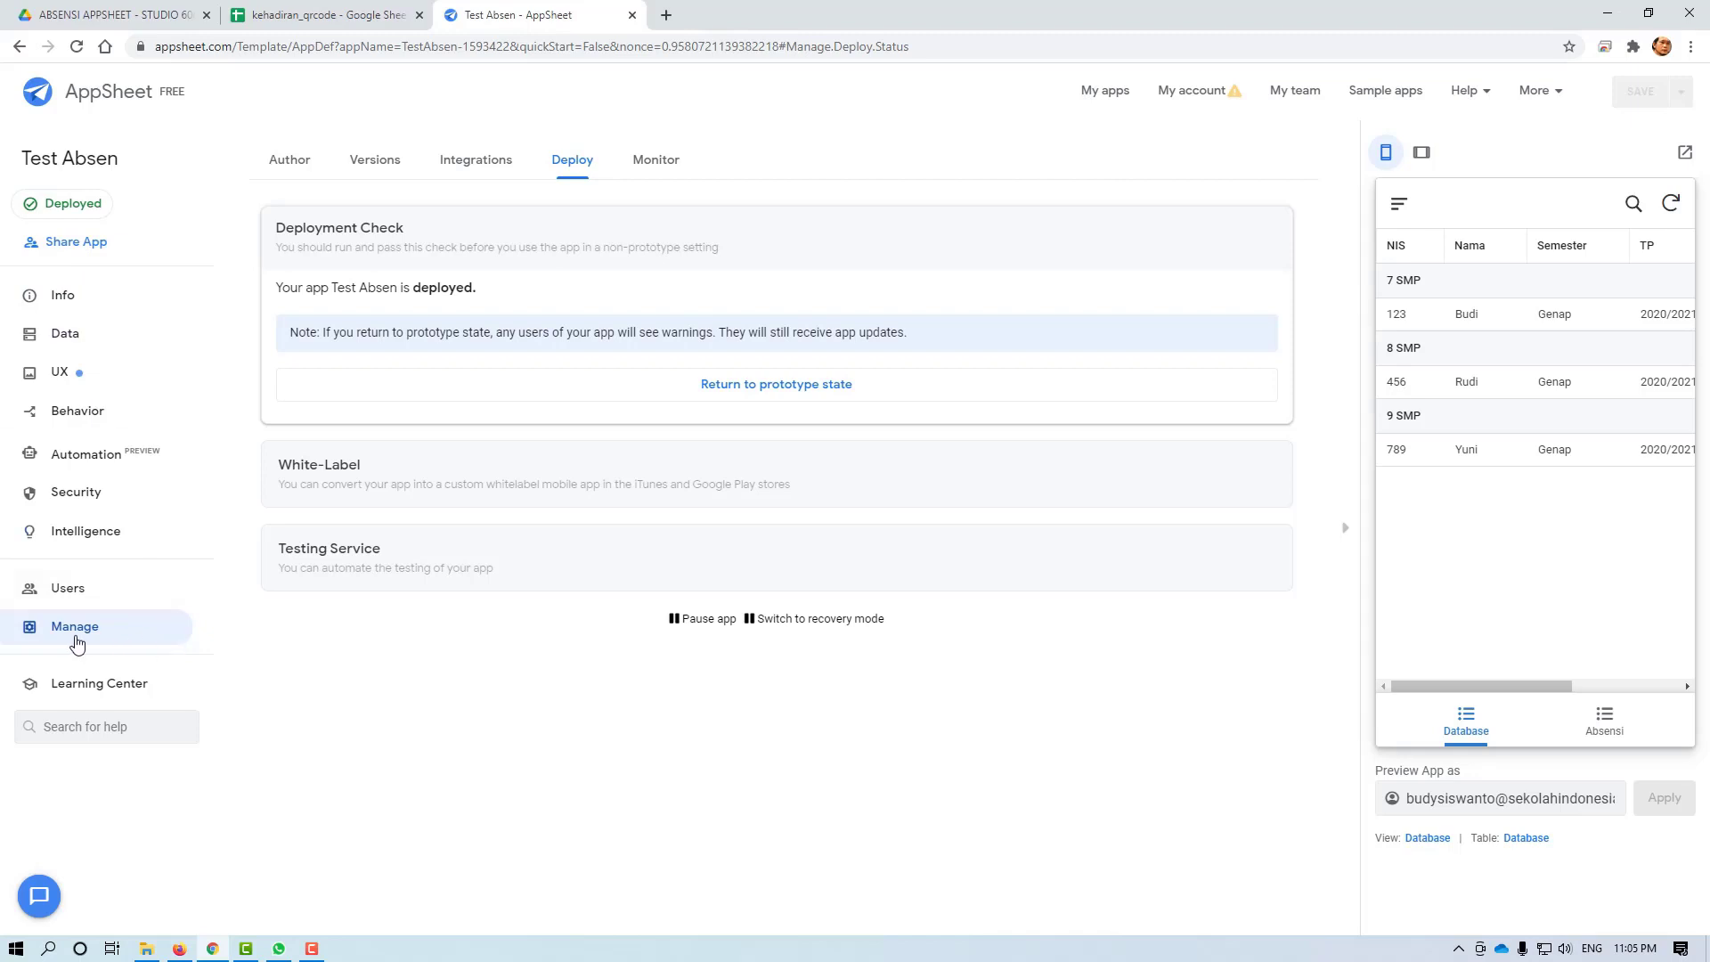
Review the app's user sharing, broadcast notification and link settings, including the full install link and the User emails field
left_click(67, 592)
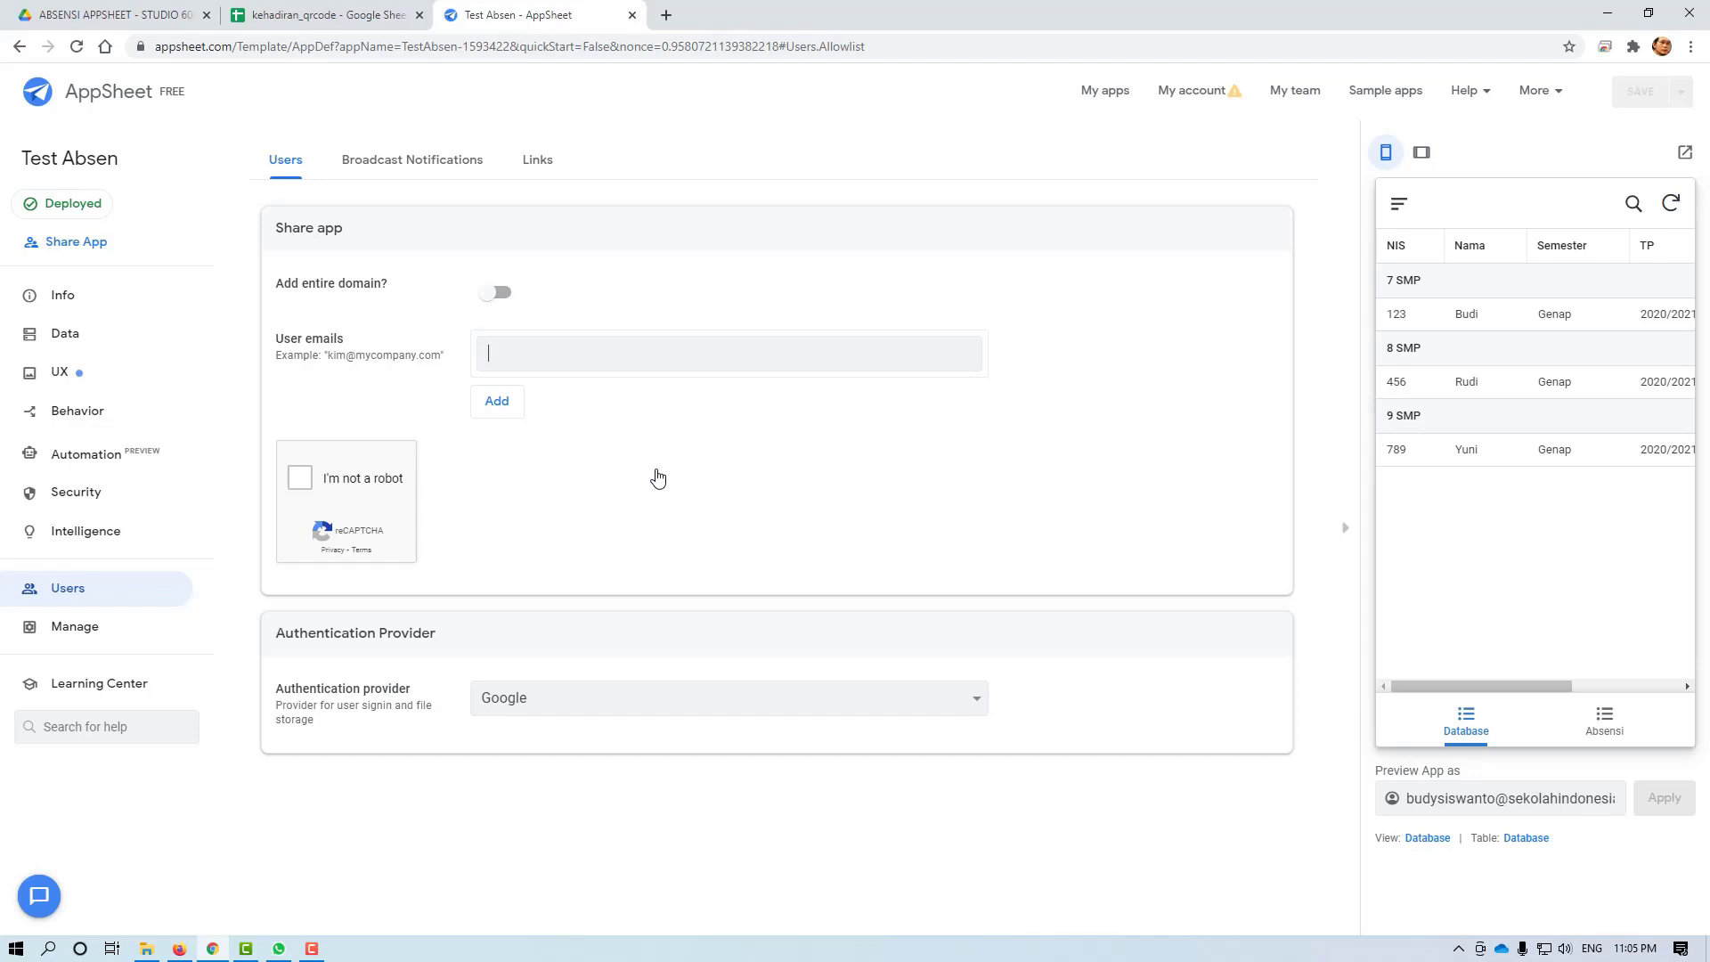
left_click(400, 168)
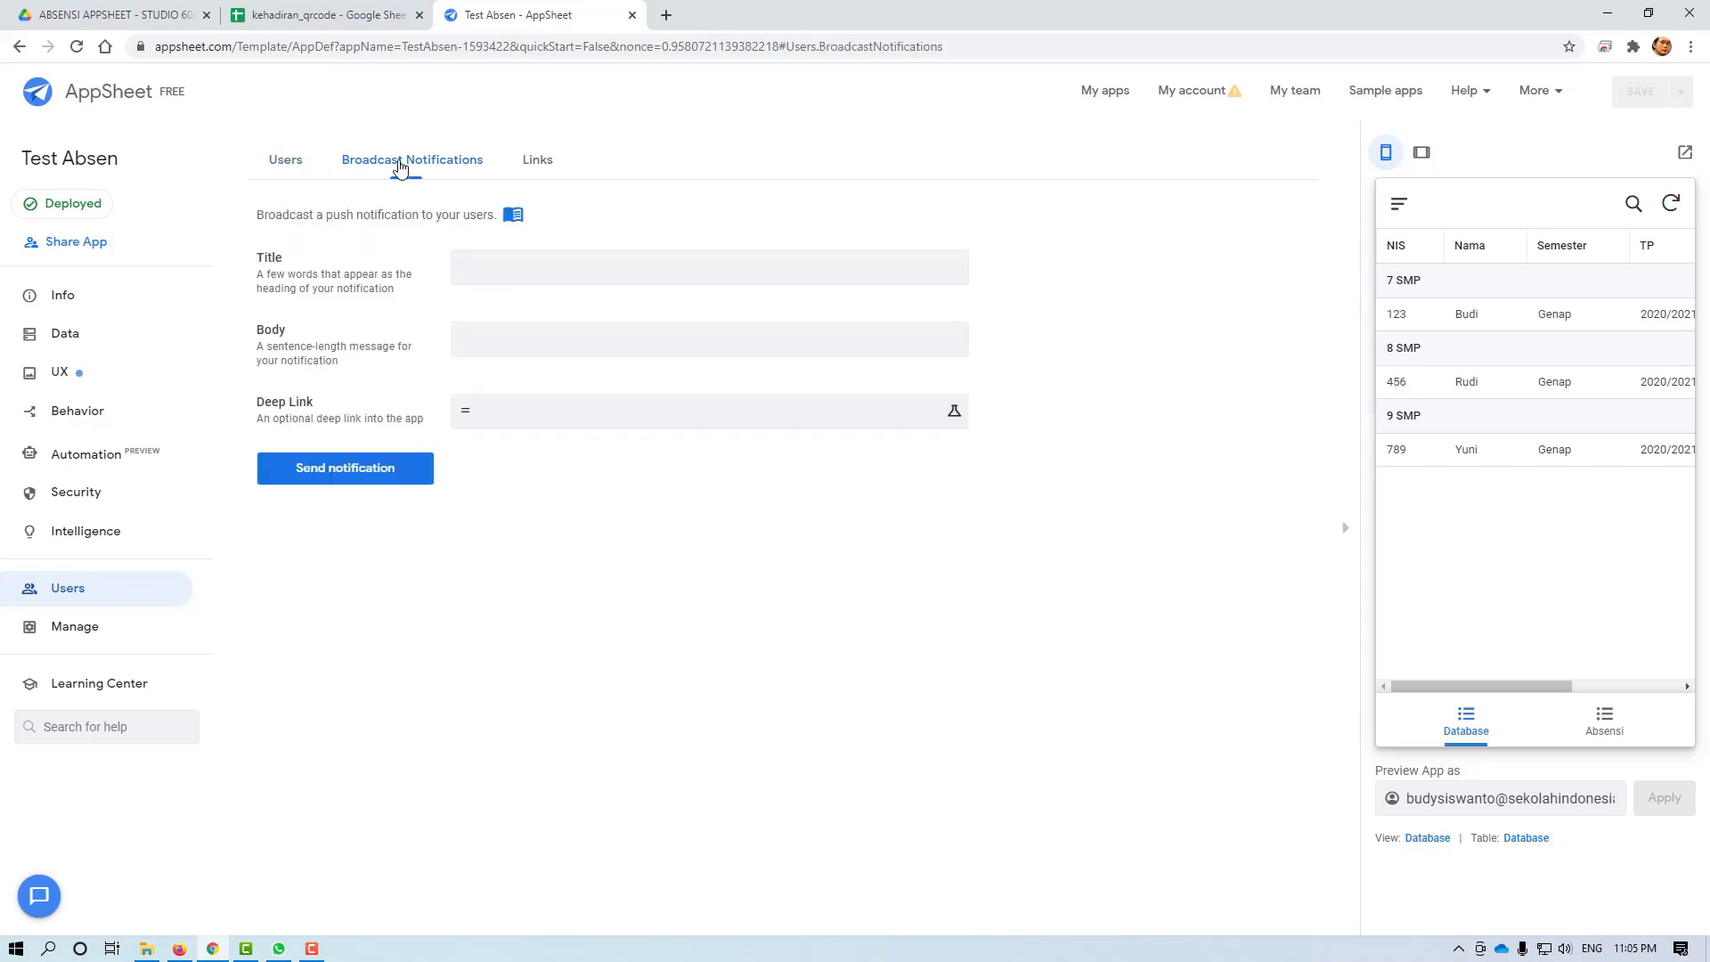
left_click(534, 163)
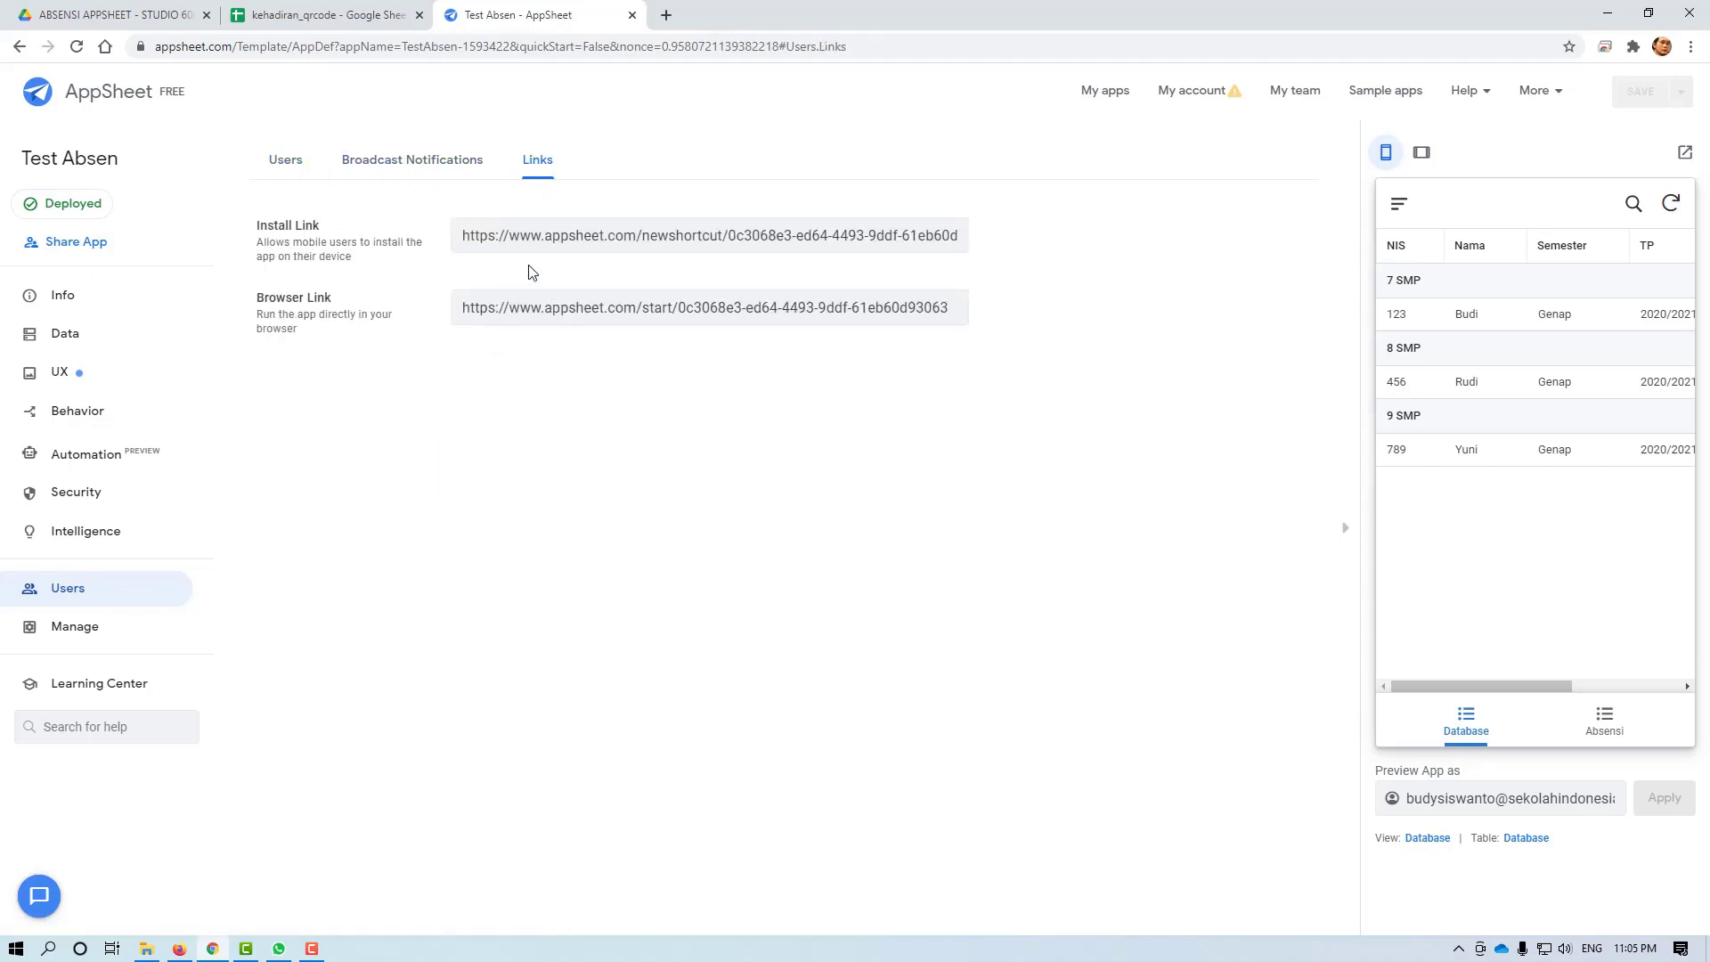
left_click_drag(461, 235, 958, 228)
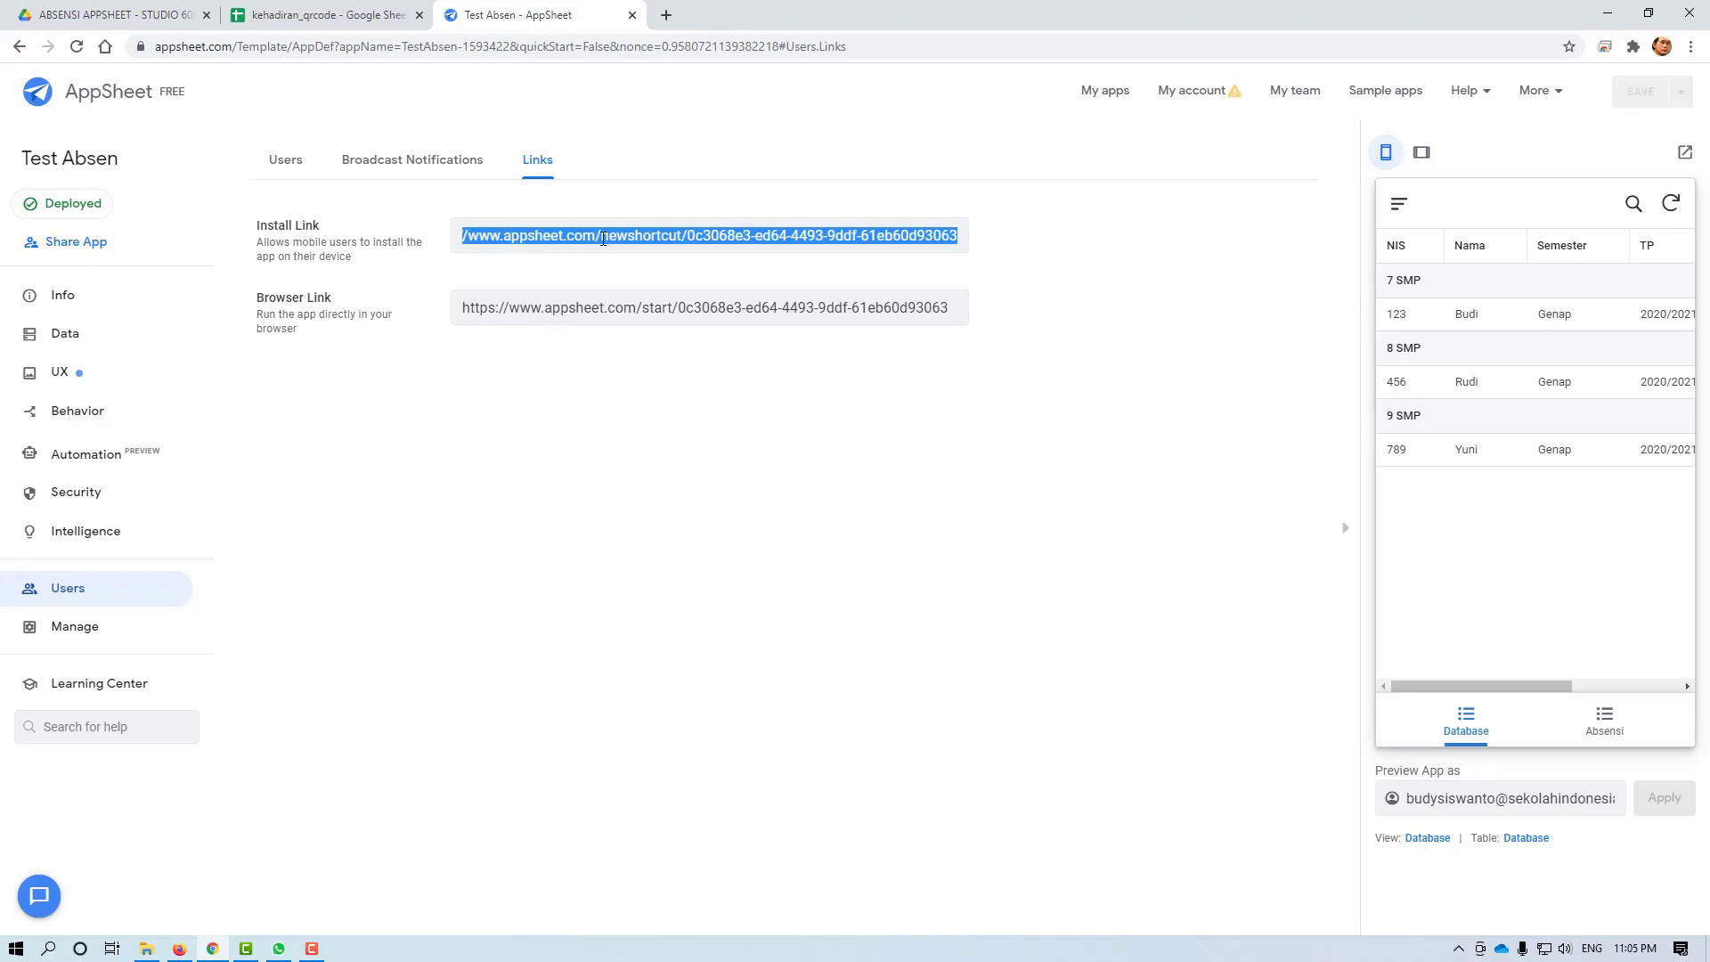
left_click(276, 166)
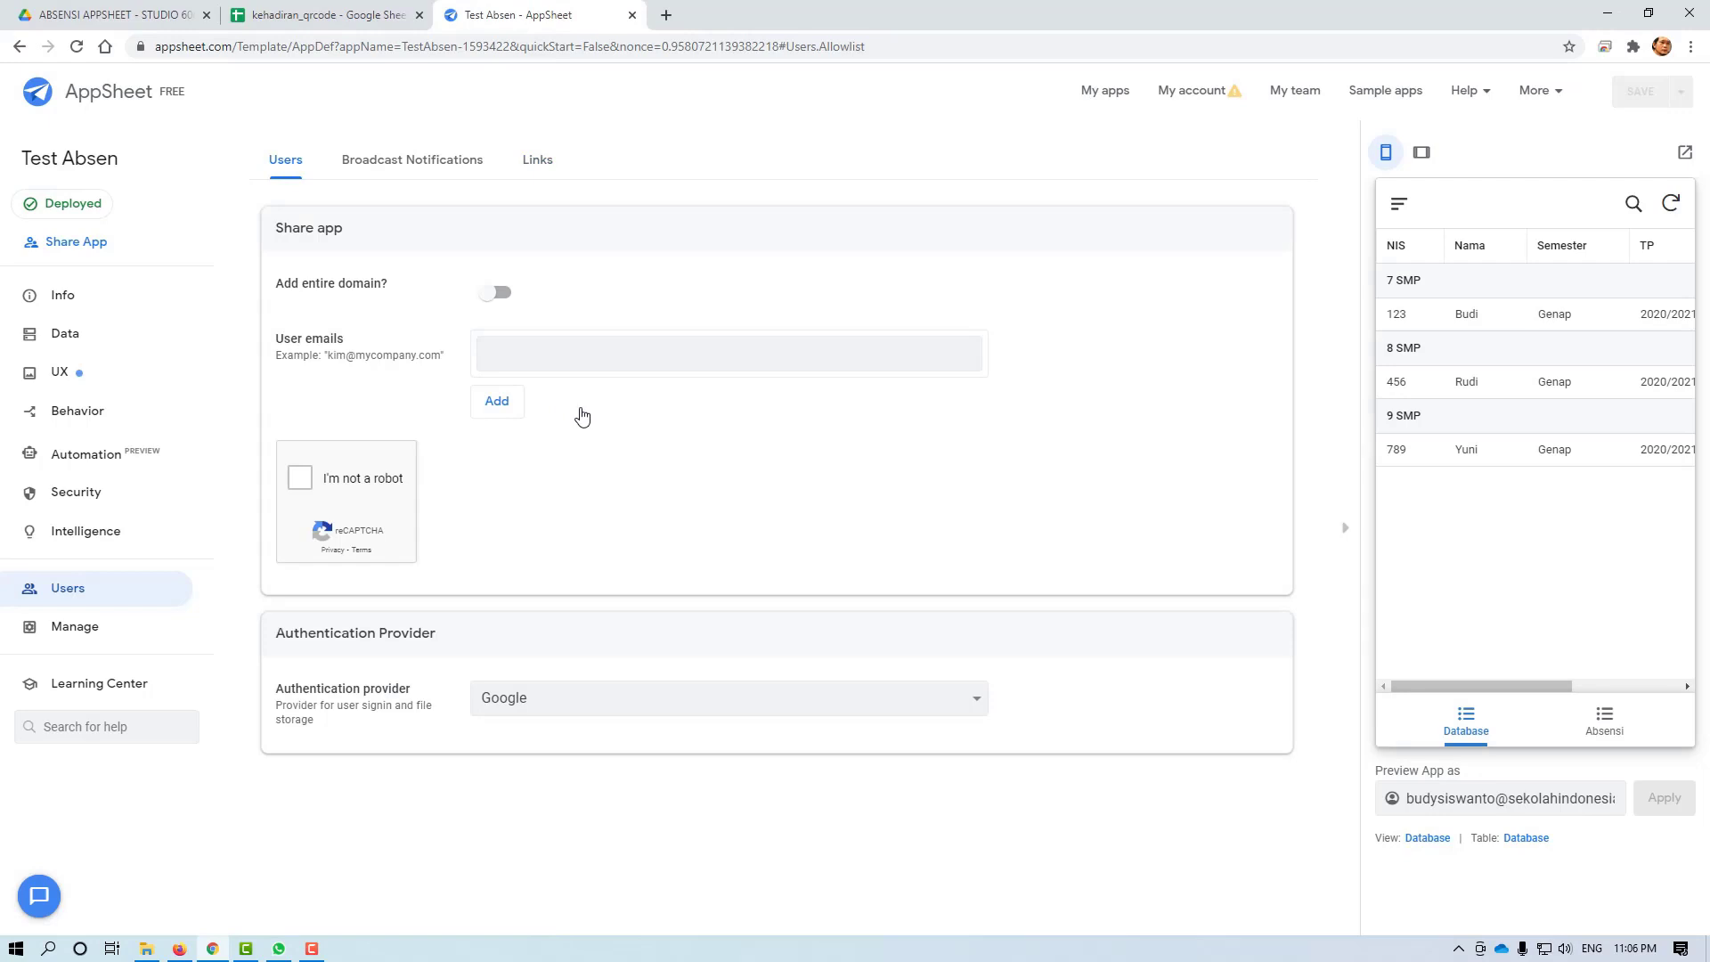
left_click(504, 352)
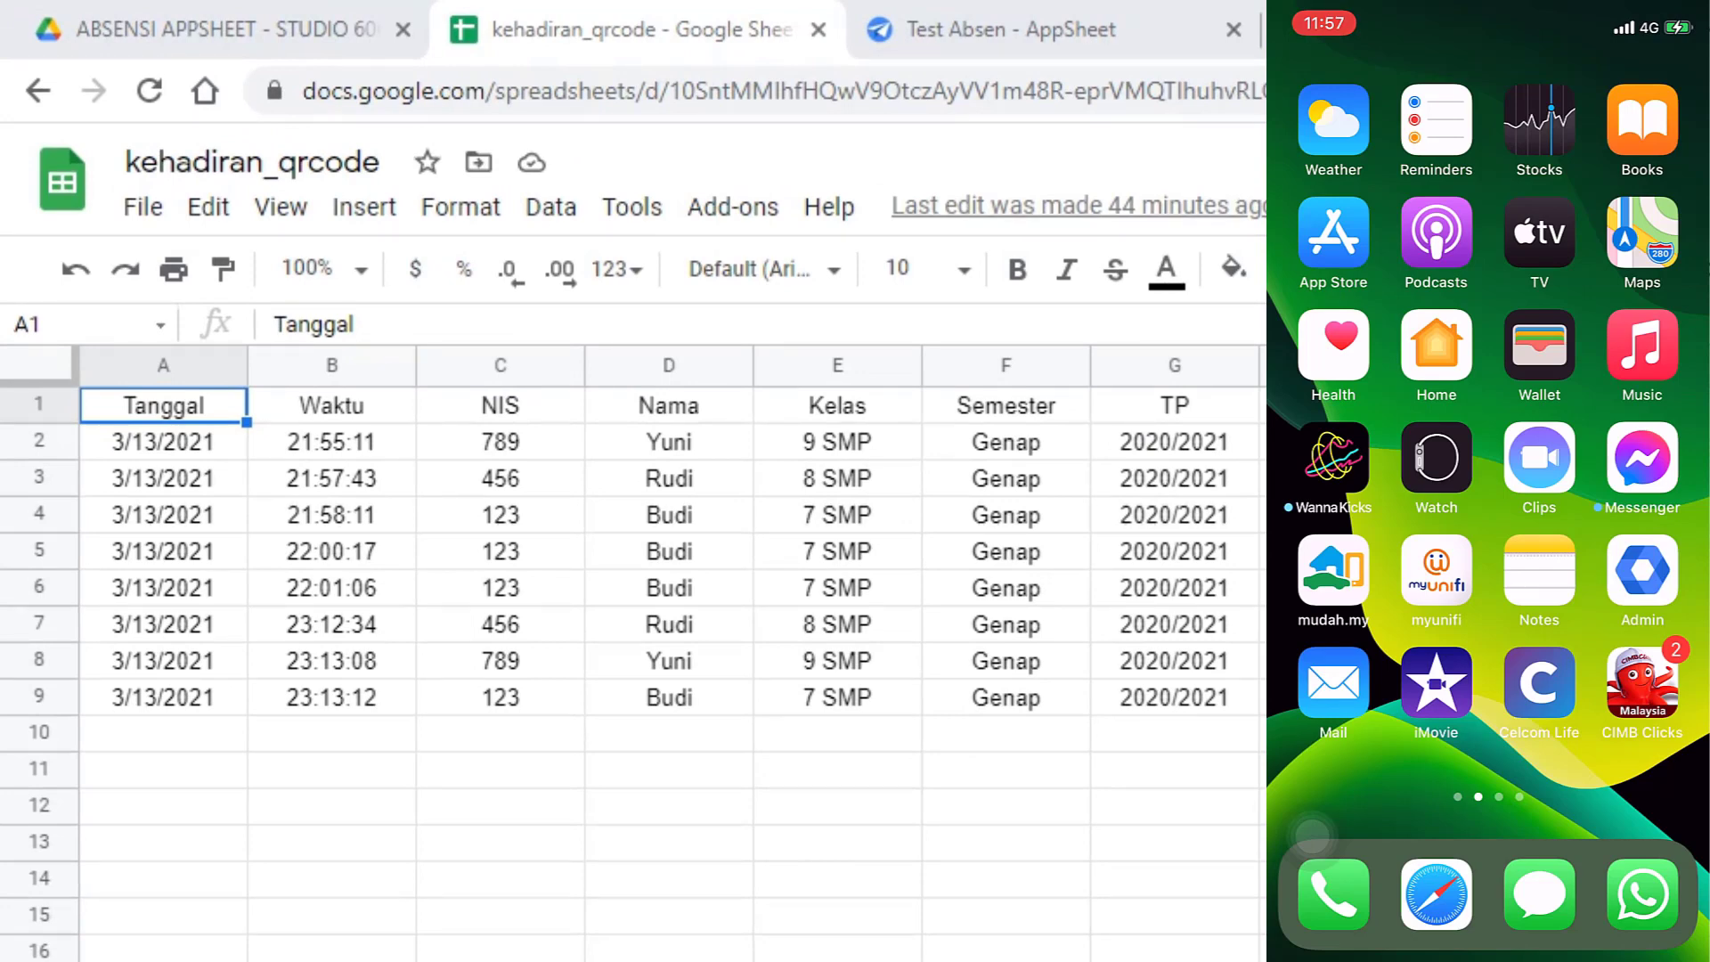
Switch to the phone, search the App Store for "appsheet" and open the AppSheet app
left_click(1333, 233)
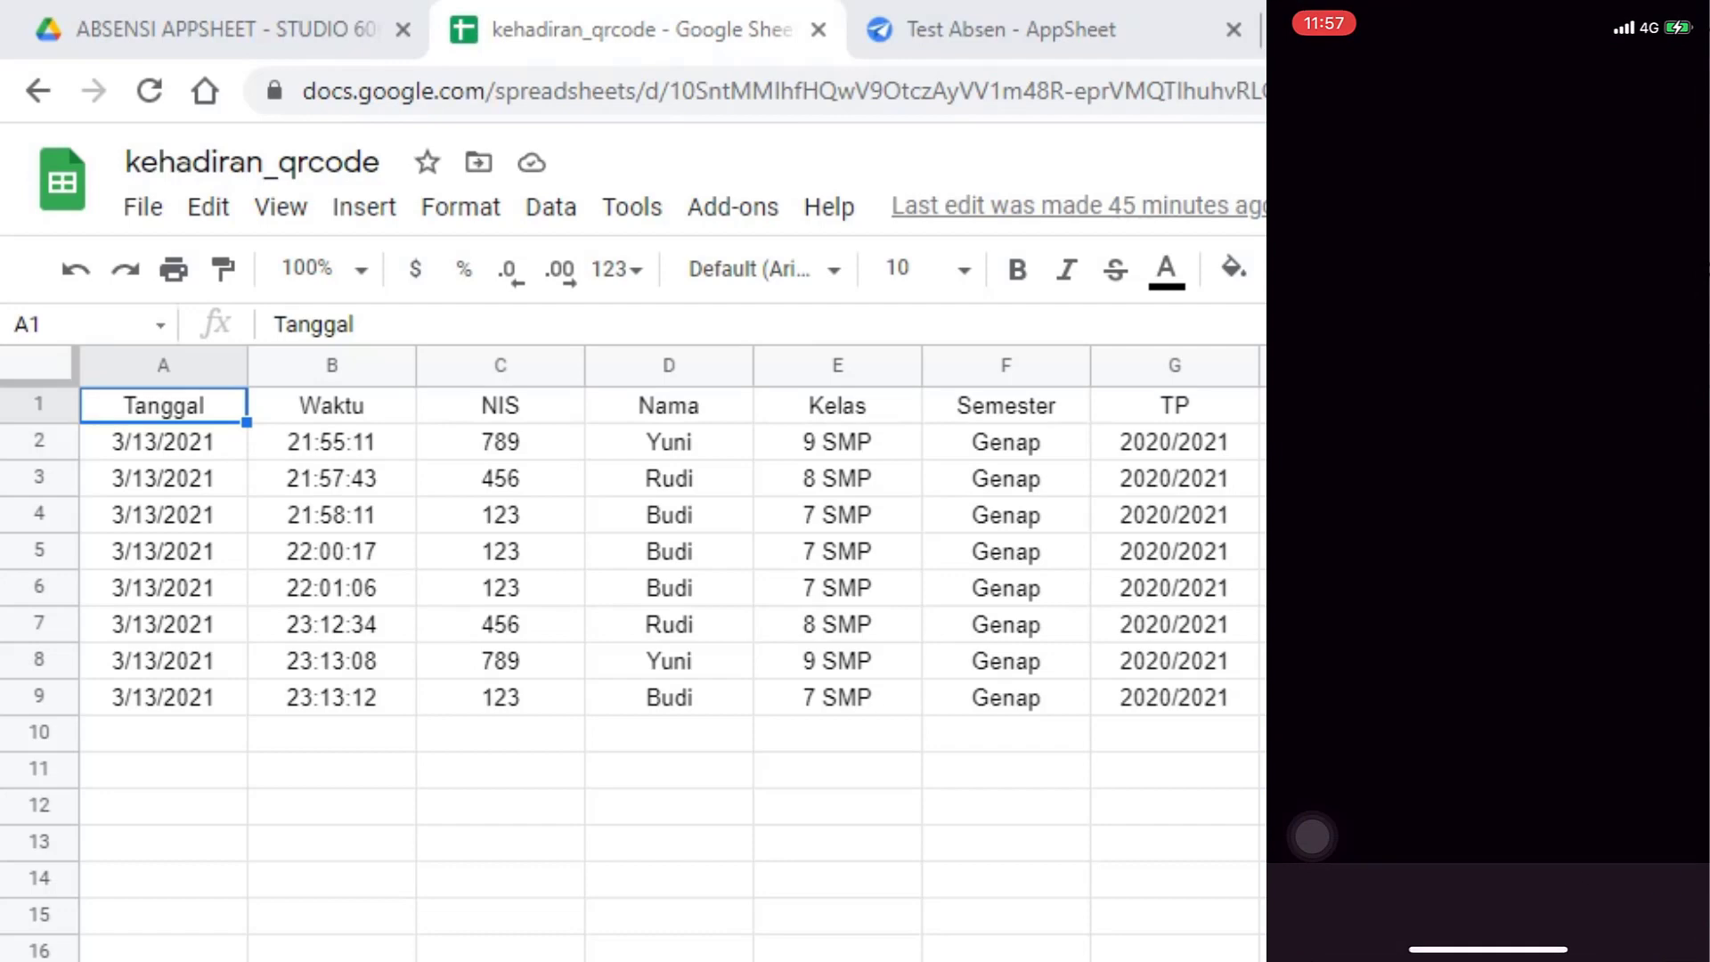
left_click(1488, 185)
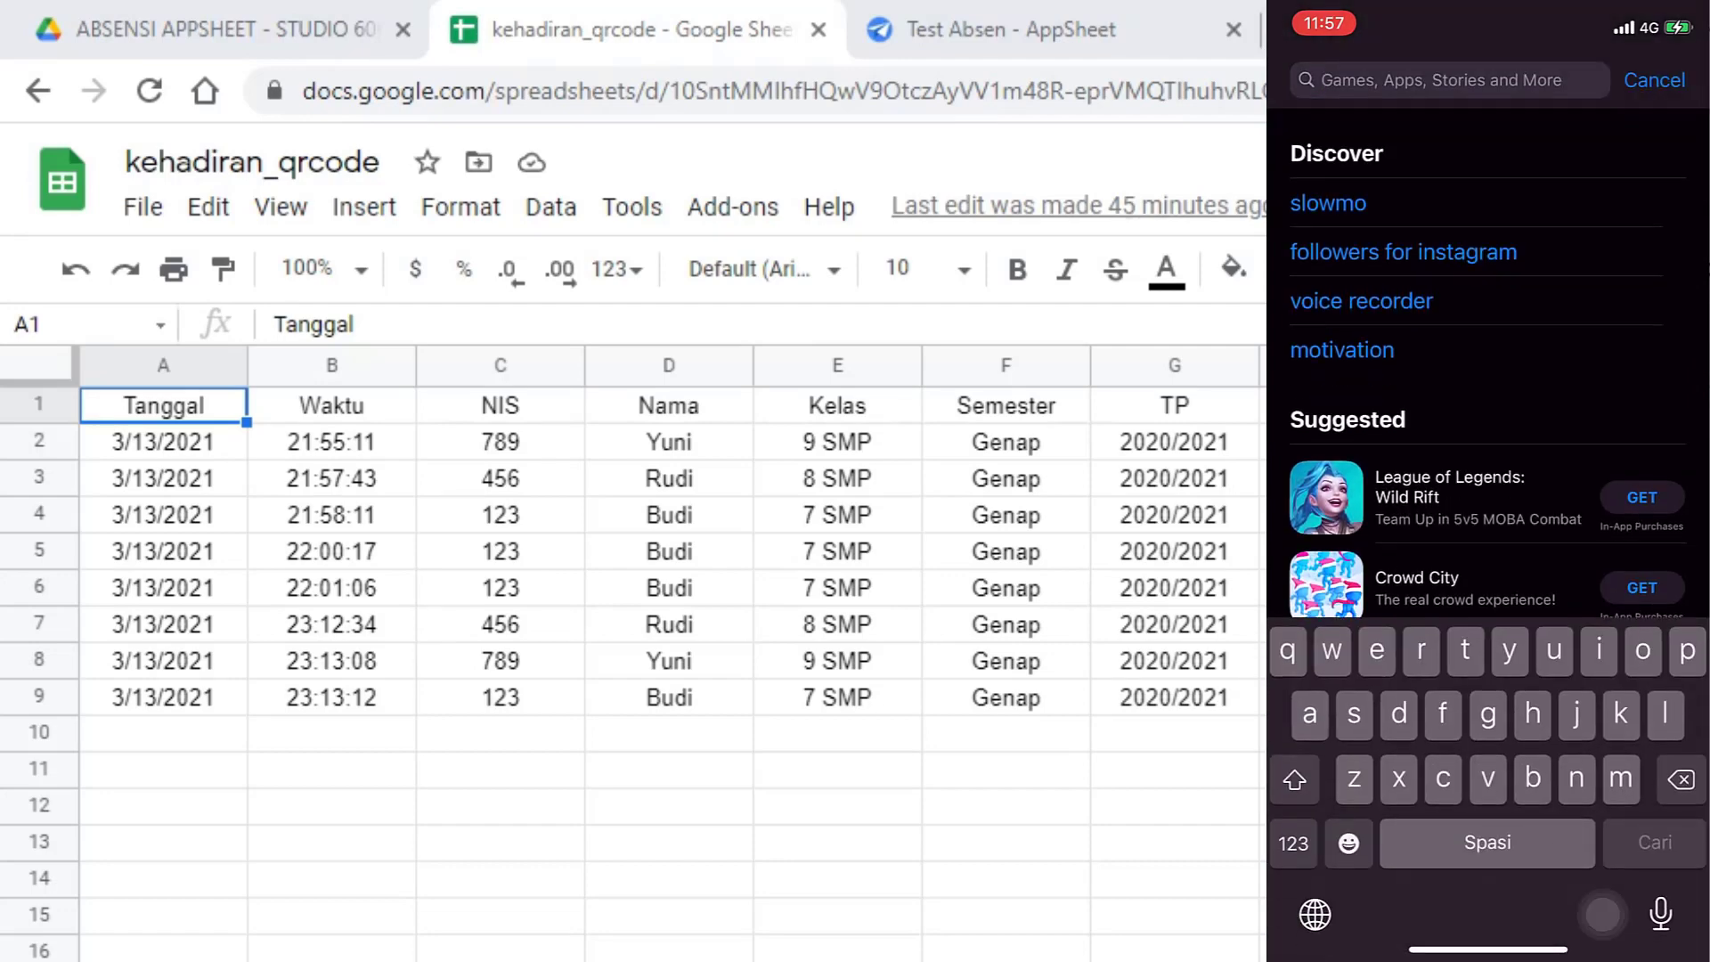
type("appsheet")
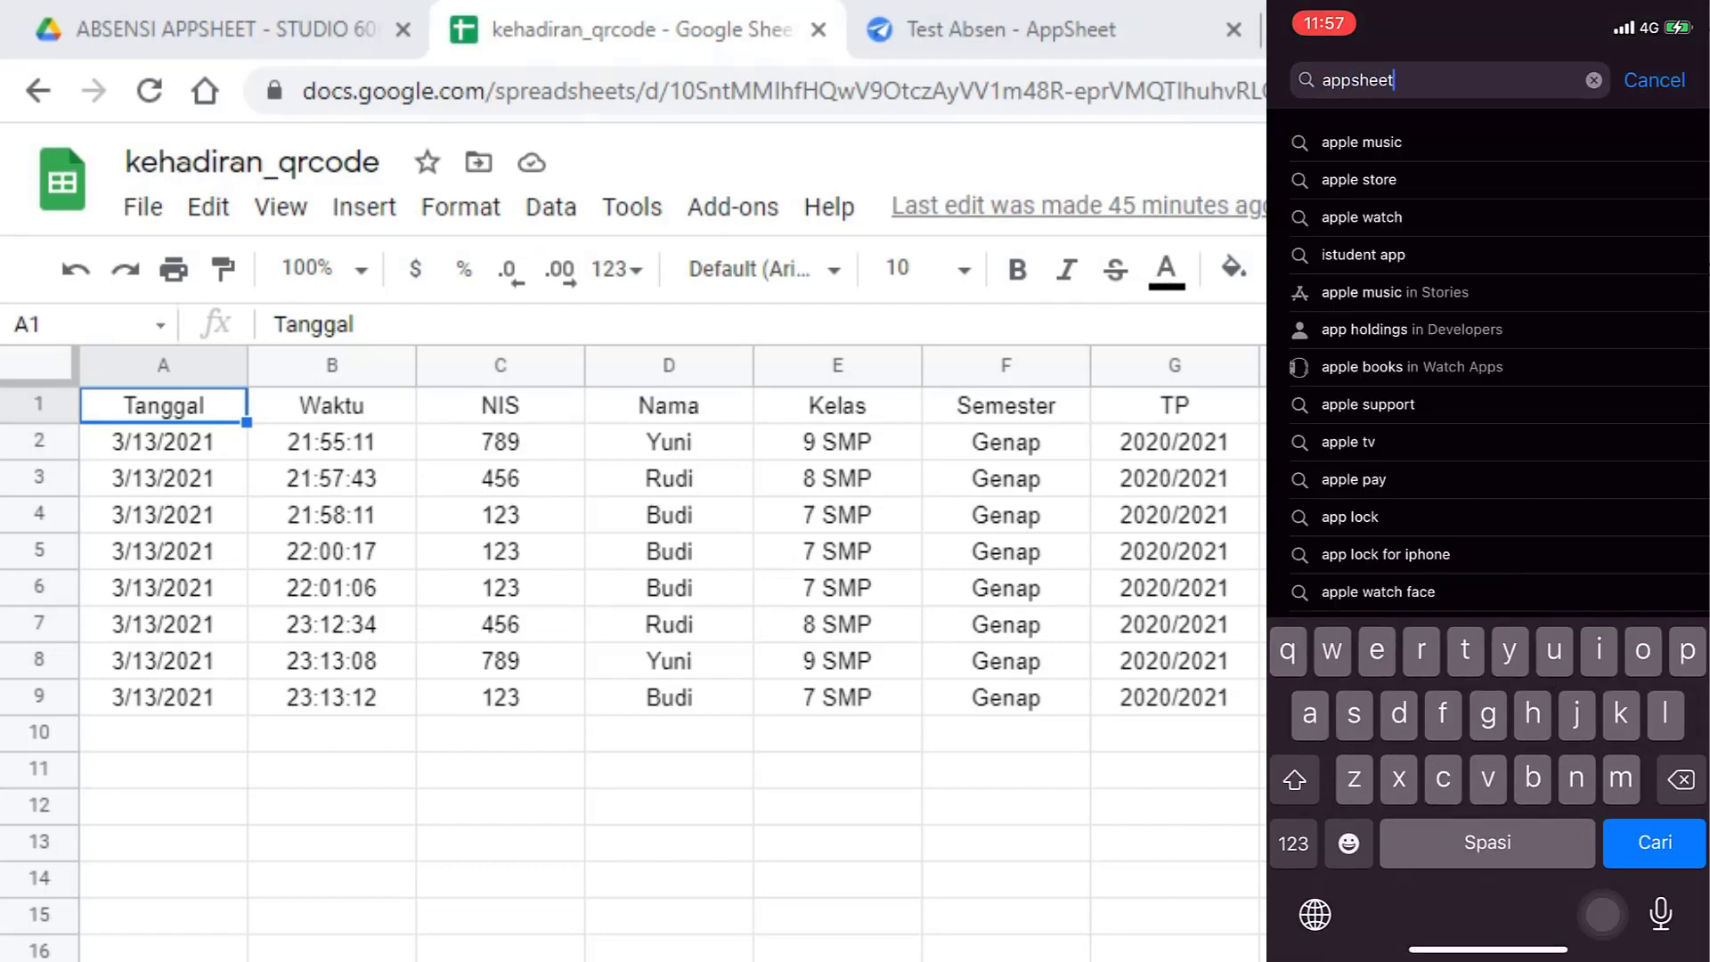
key("Return")
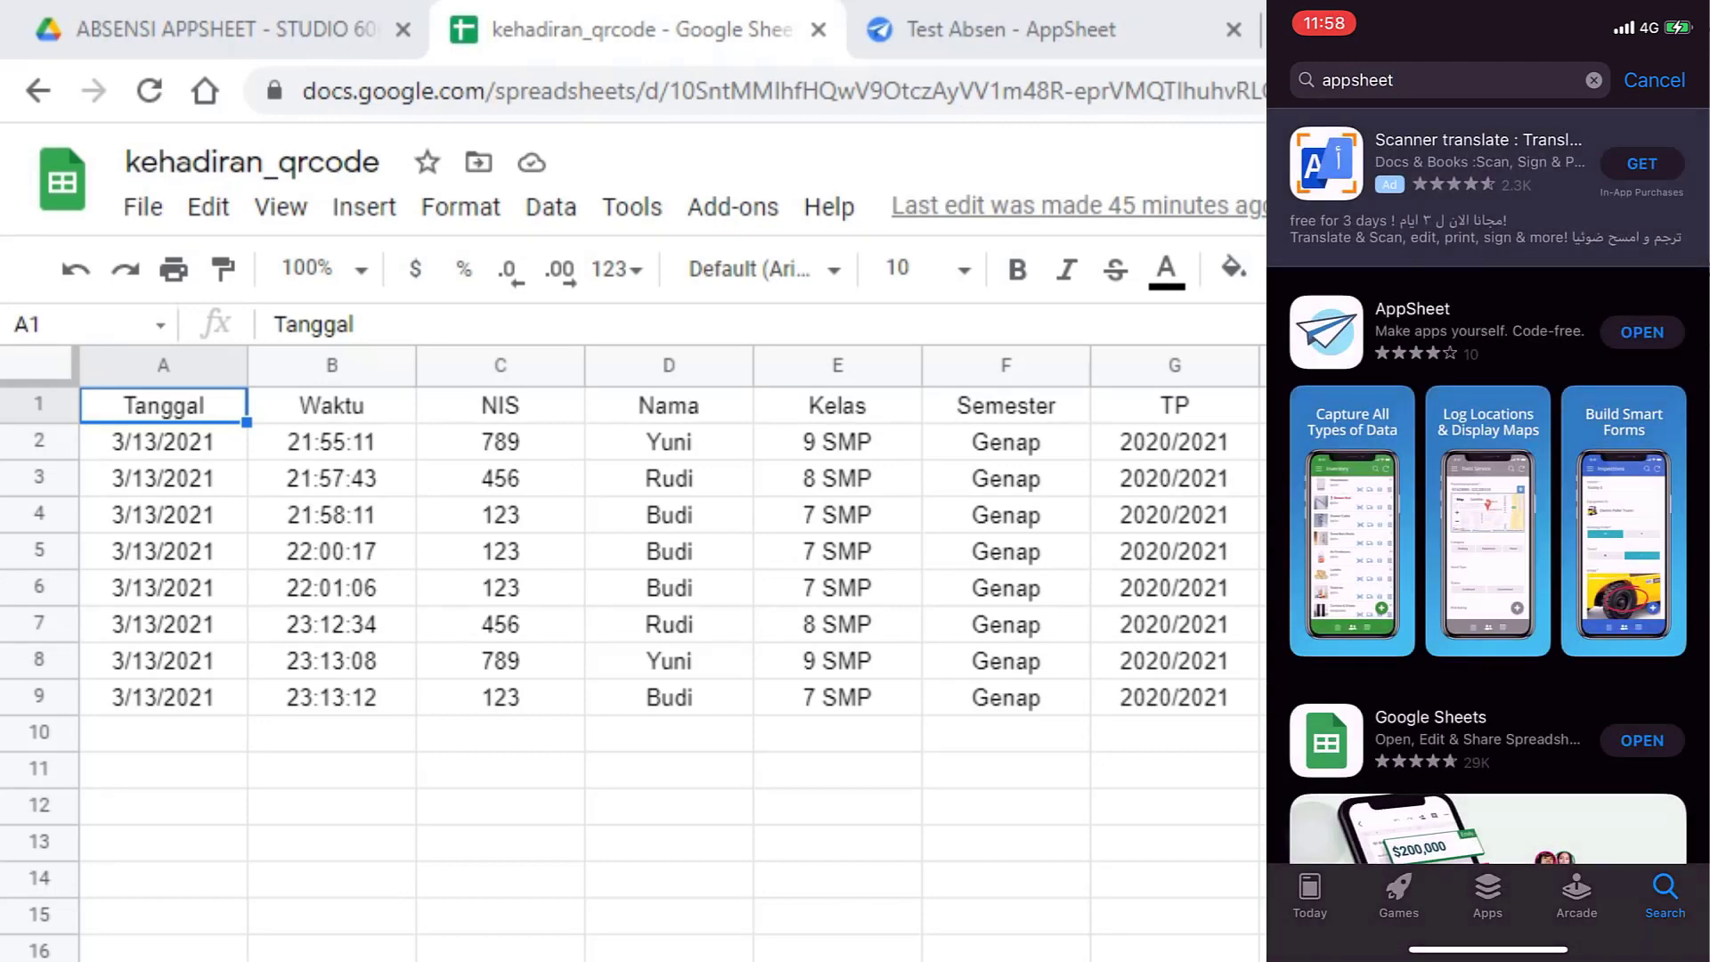
scroll(1487, 490, "down", 2)
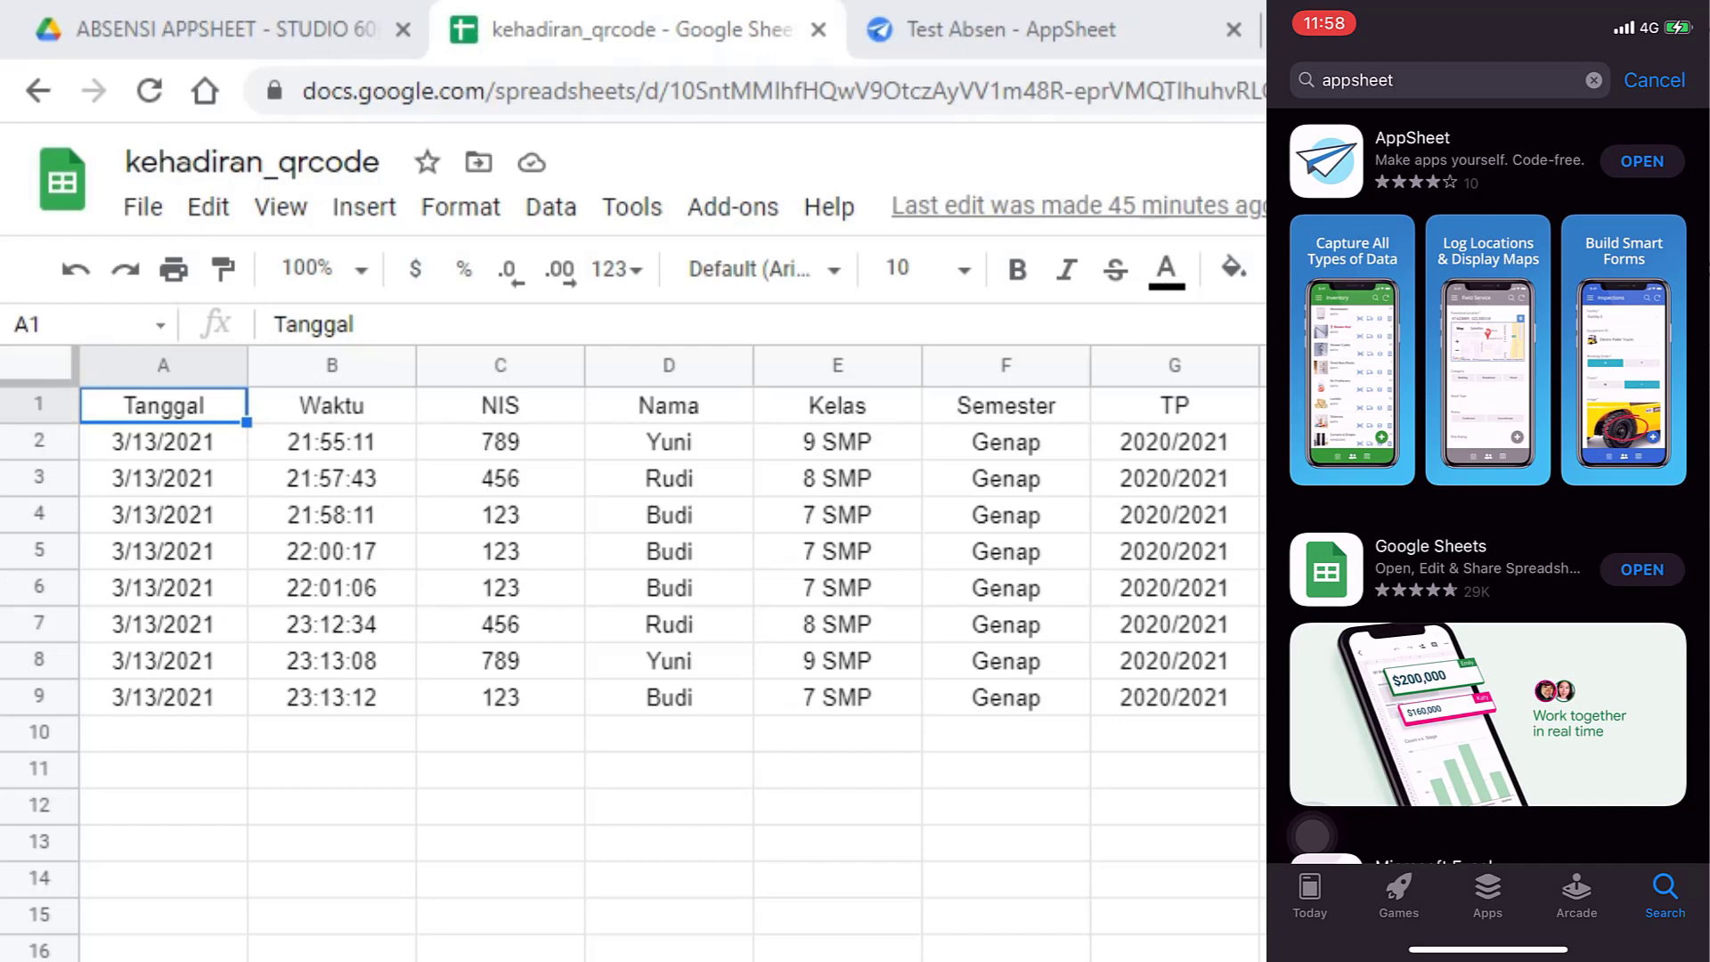
left_click(1642, 161)
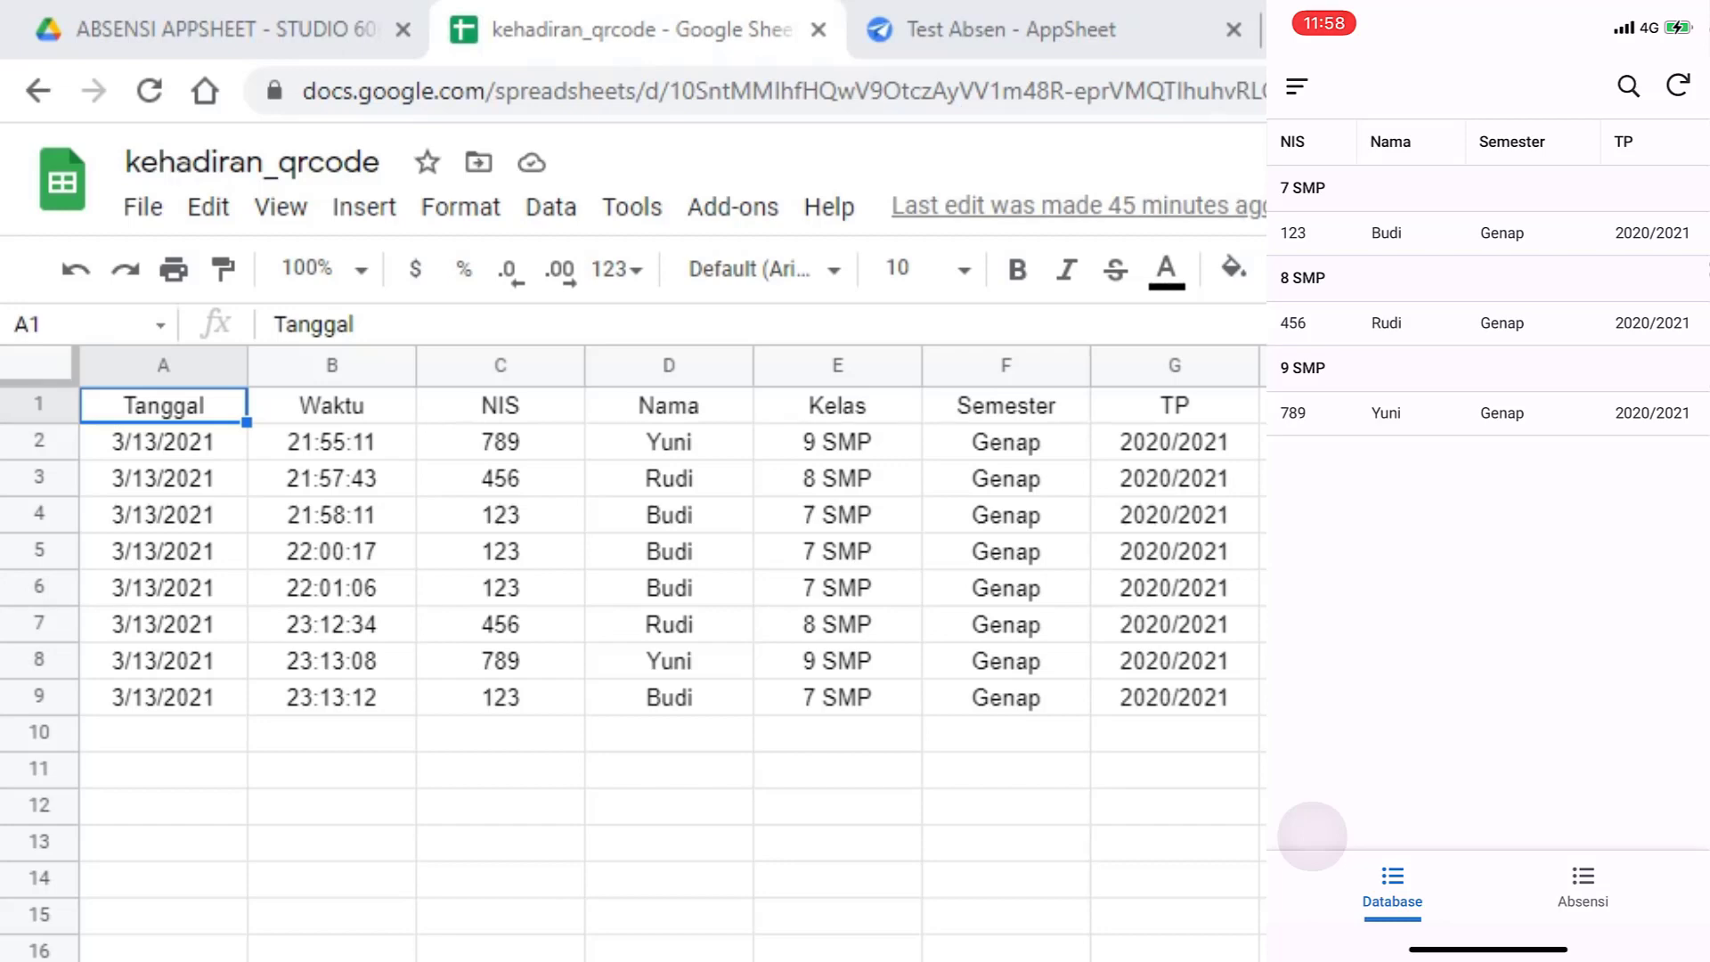
Add and save an Absensi entry in the phone app by scanning the 9 SMP student's QR code for NIS
left_click(1583, 886)
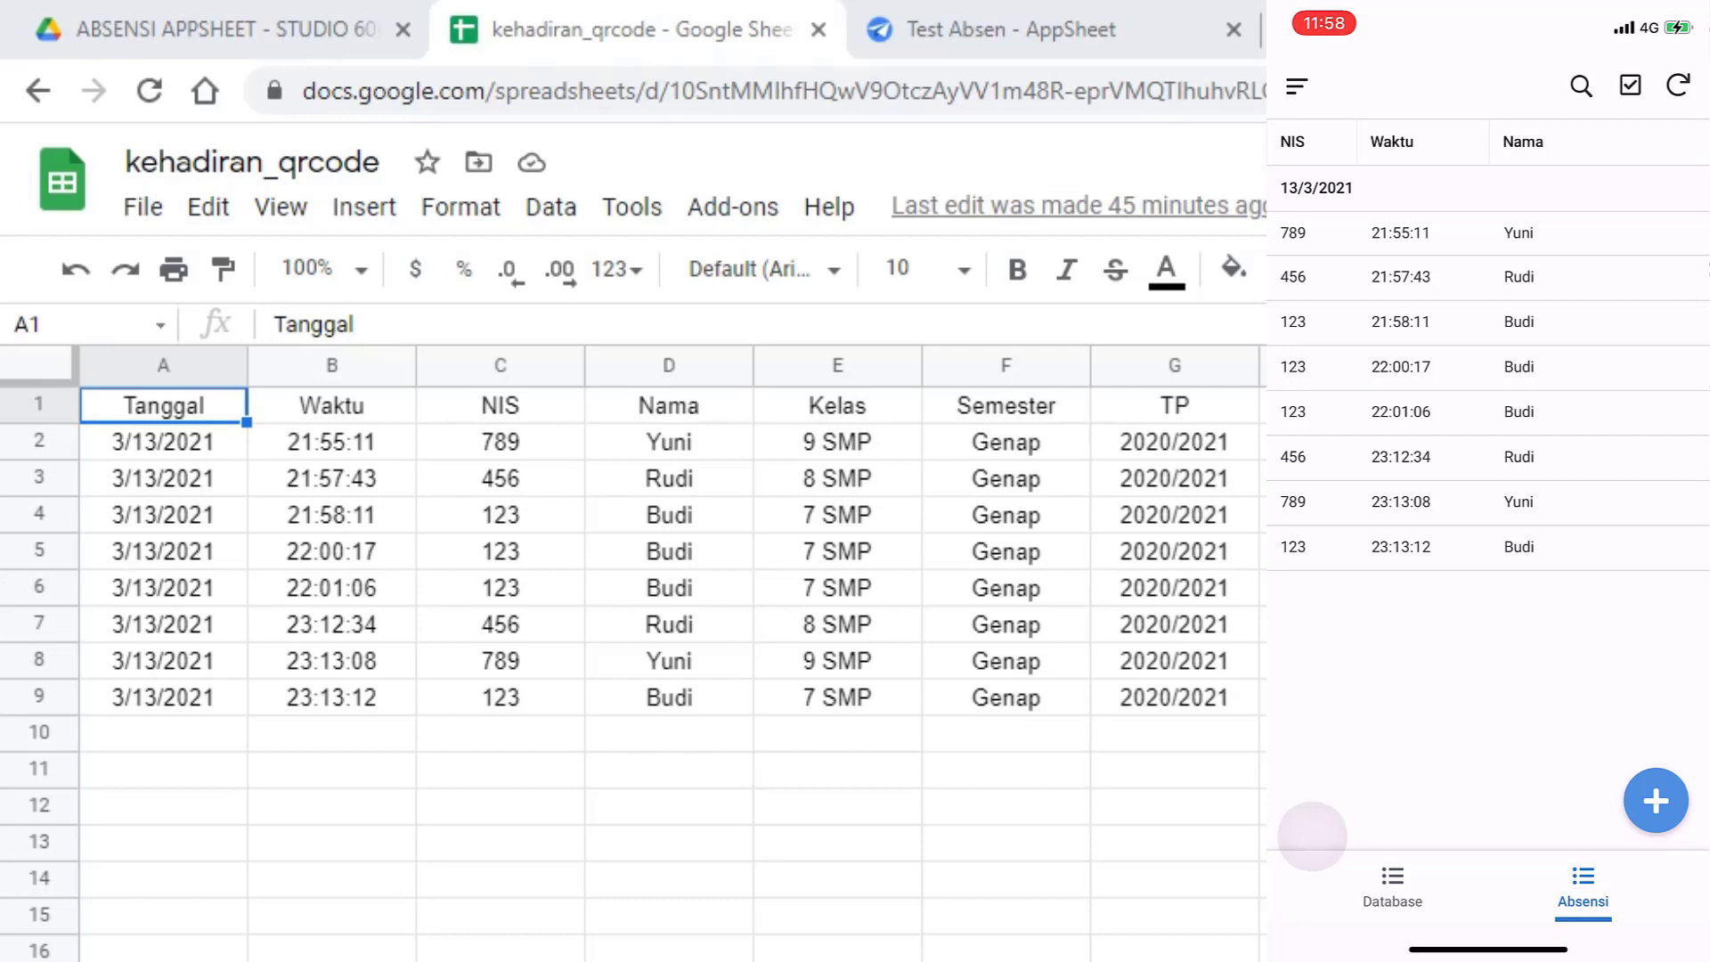
left_click(1656, 800)
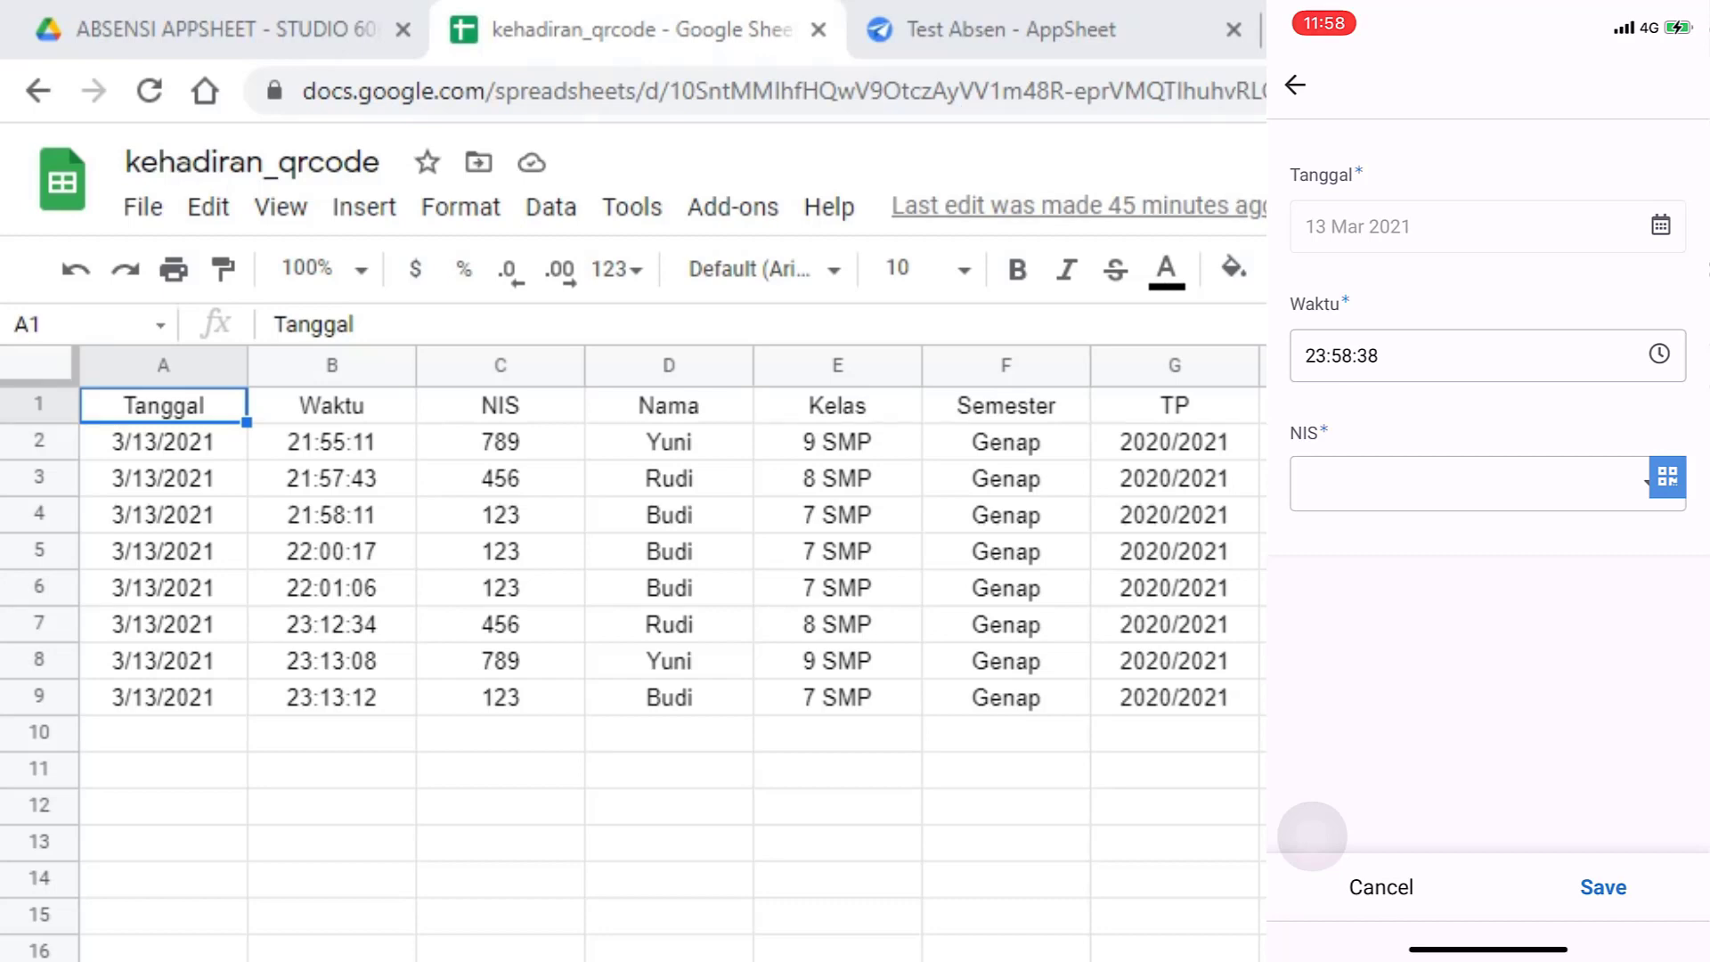
left_click(1667, 477)
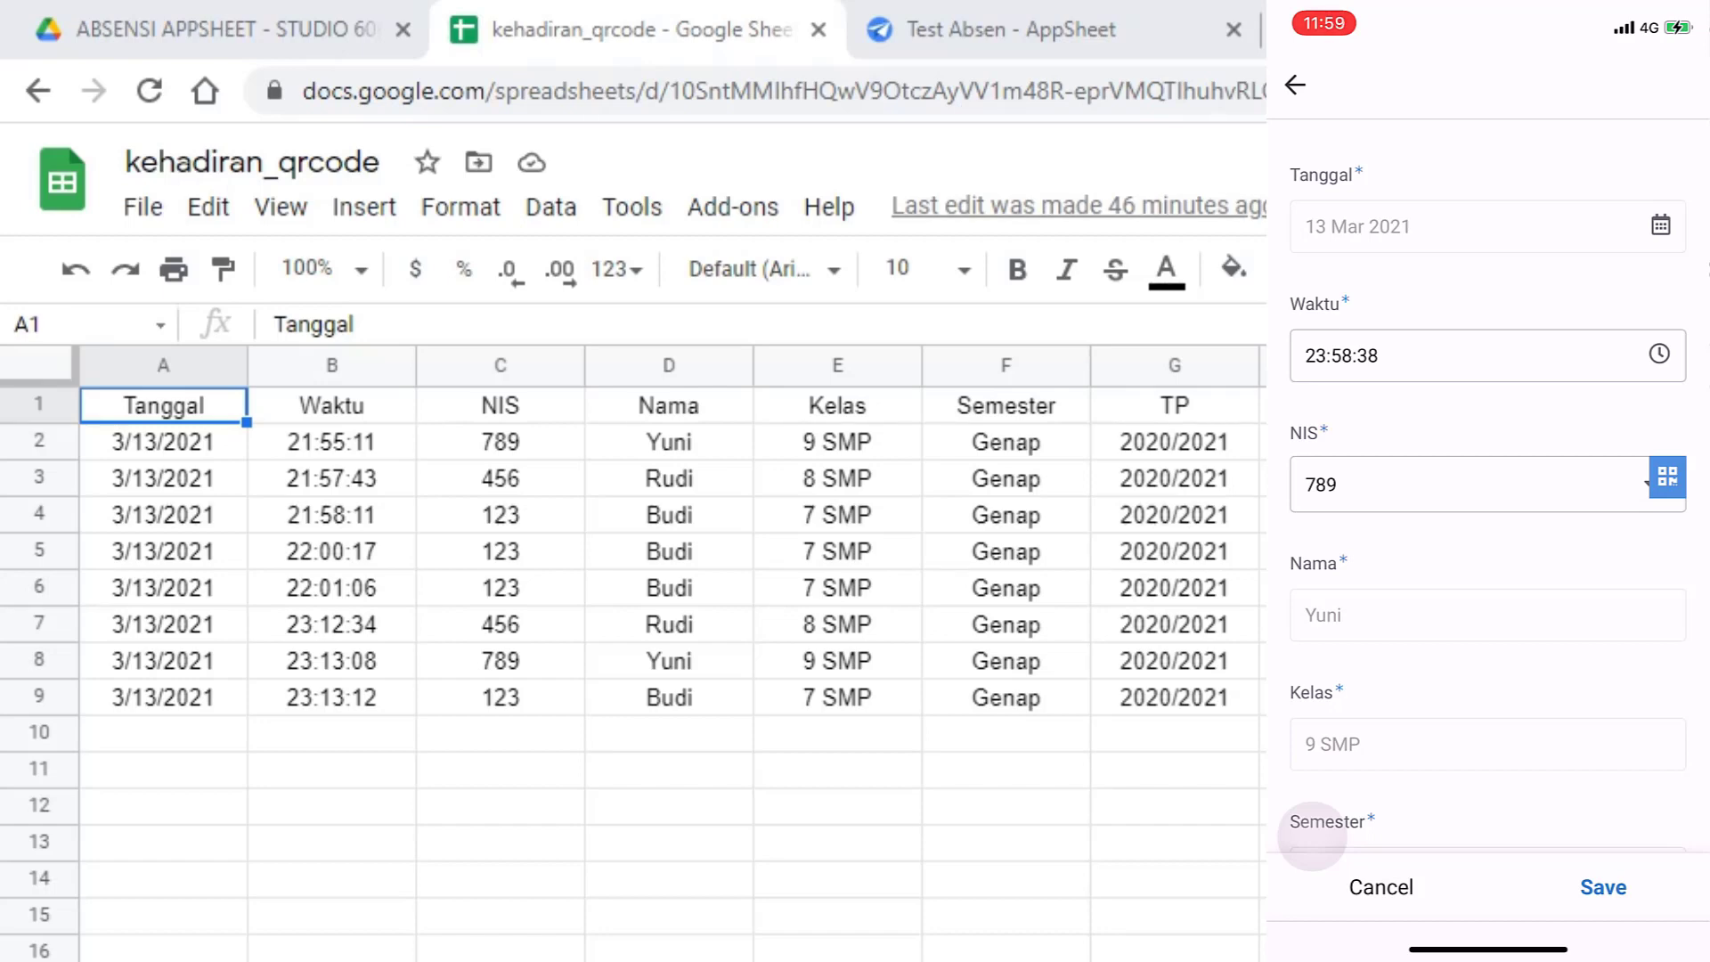
left_click(1603, 887)
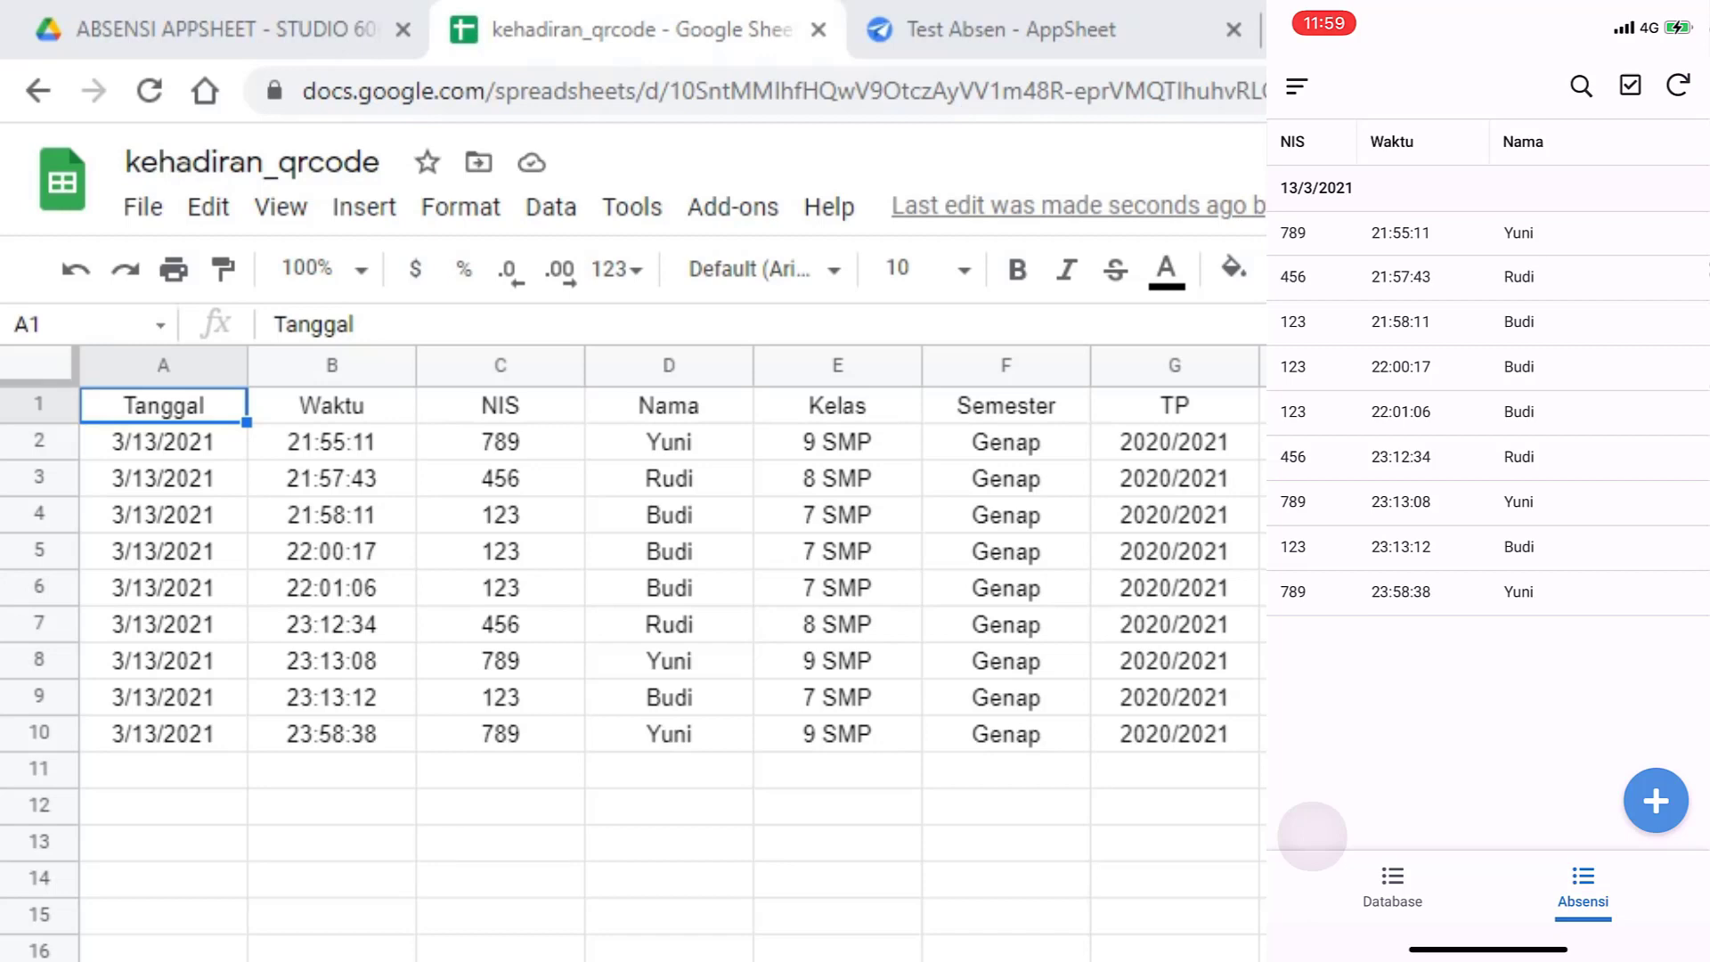
Record another attendance entry in the phone app by scanning the 7 SMP student's QR code, and save it
left_click(1656, 800)
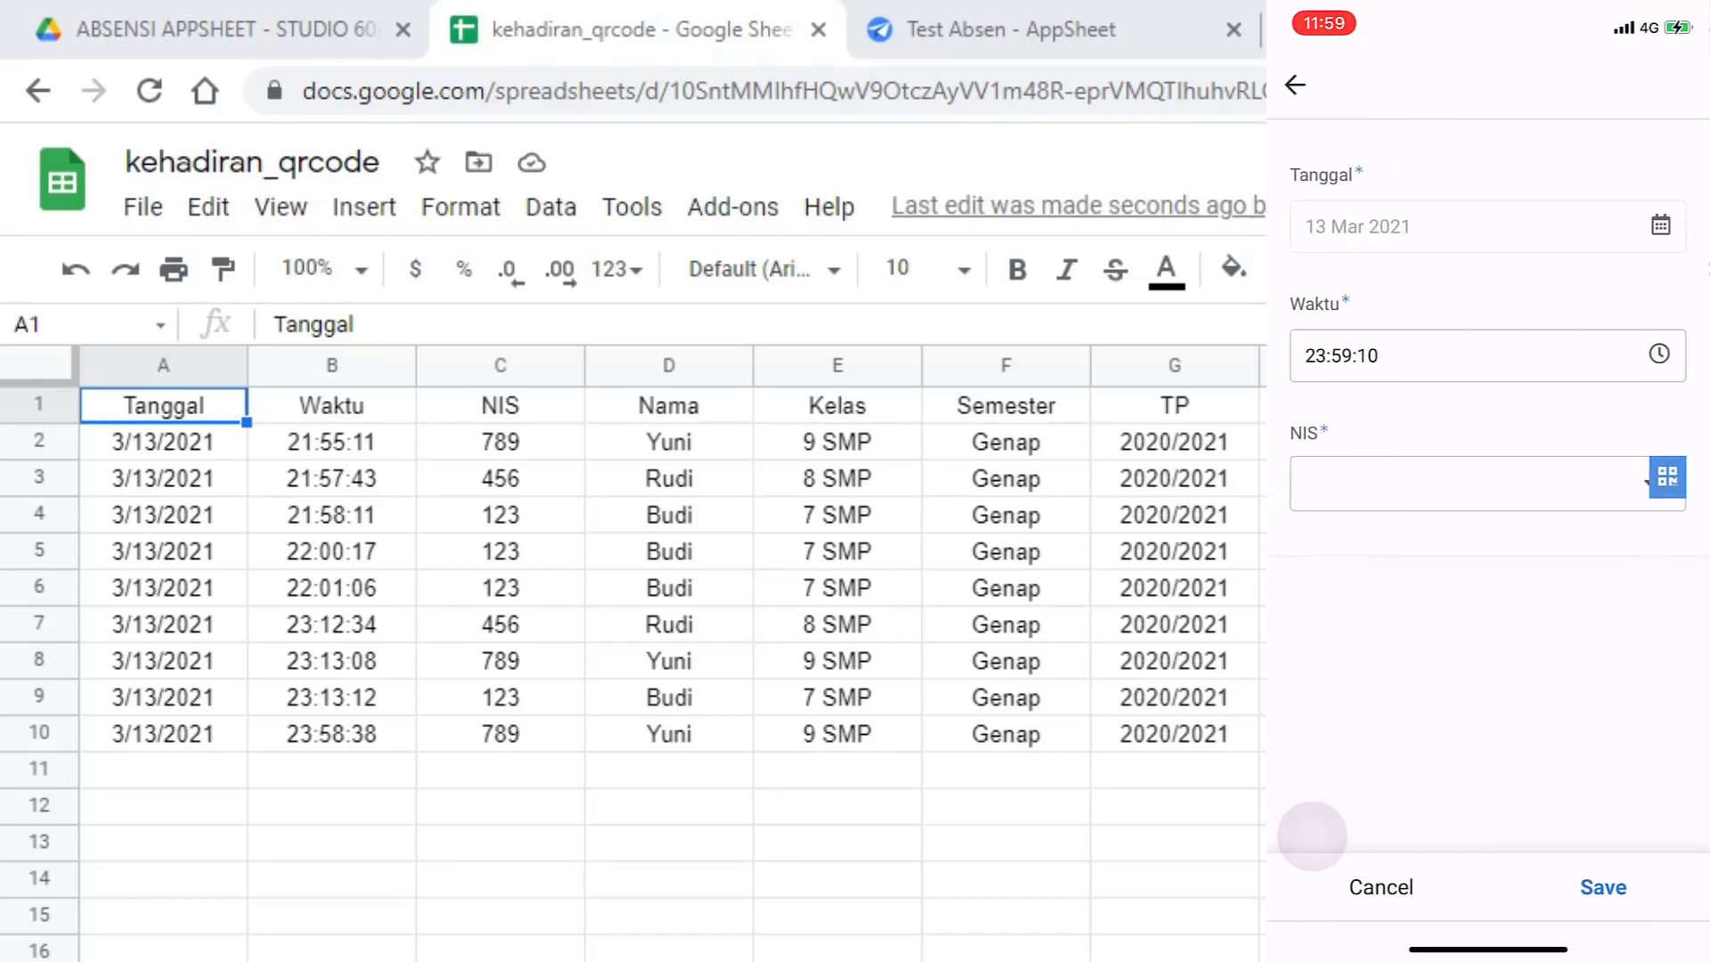
left_click(1668, 478)
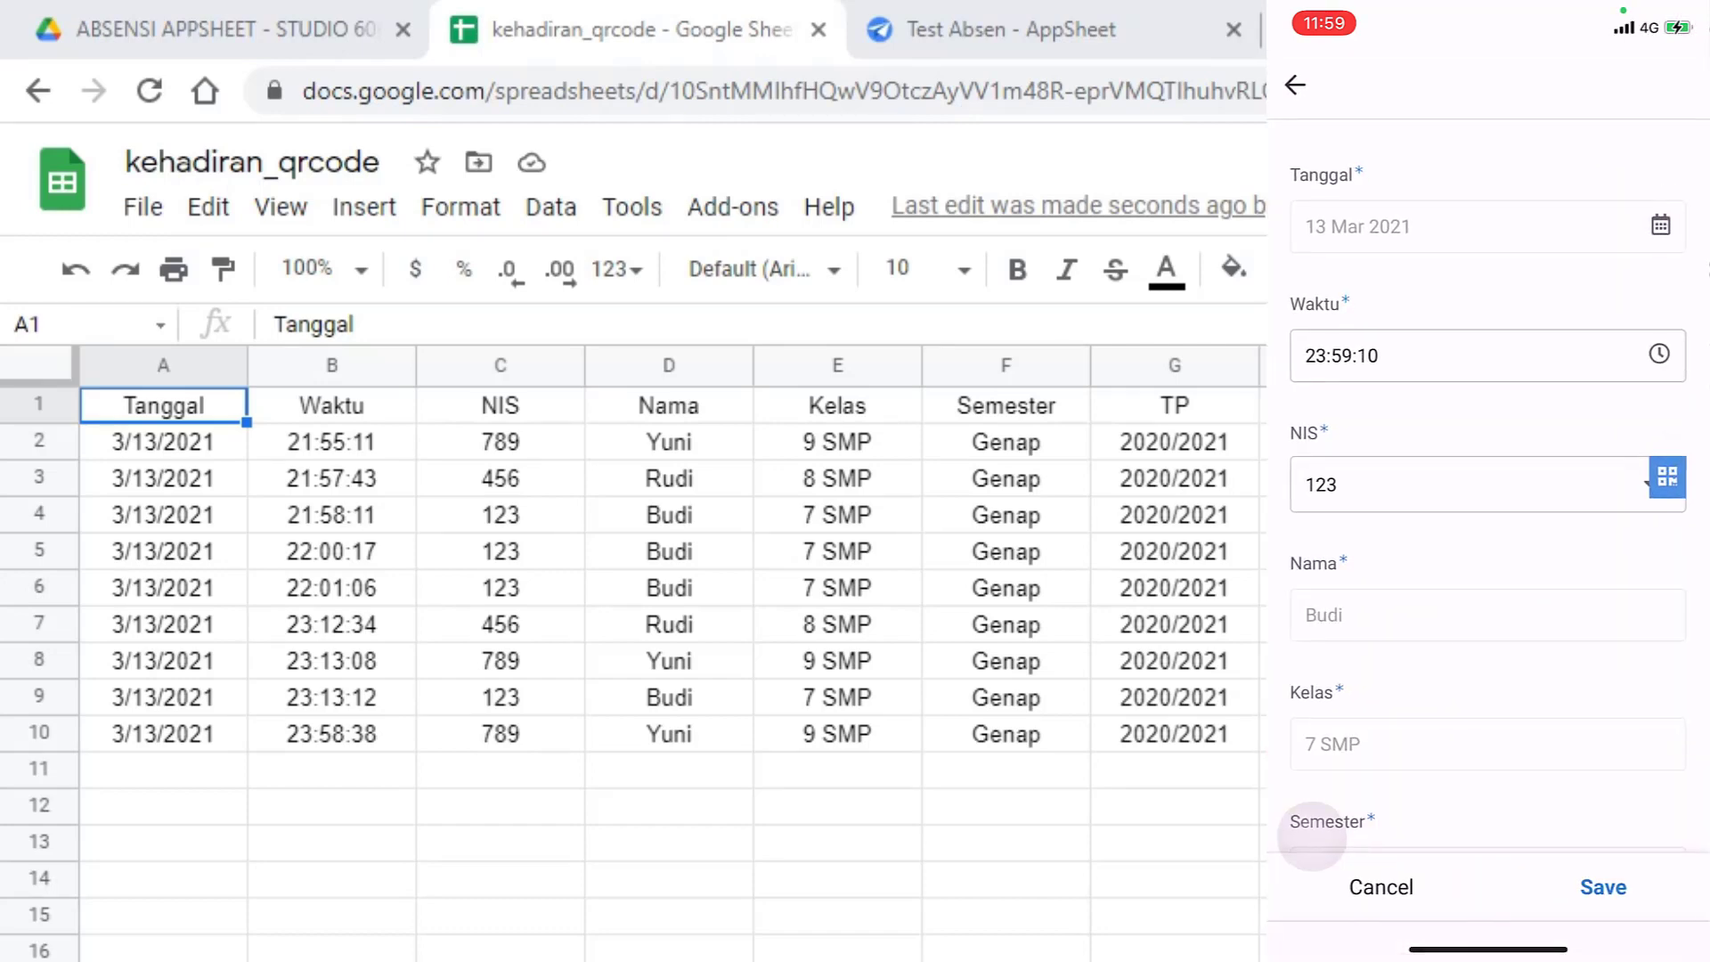
left_click(1603, 887)
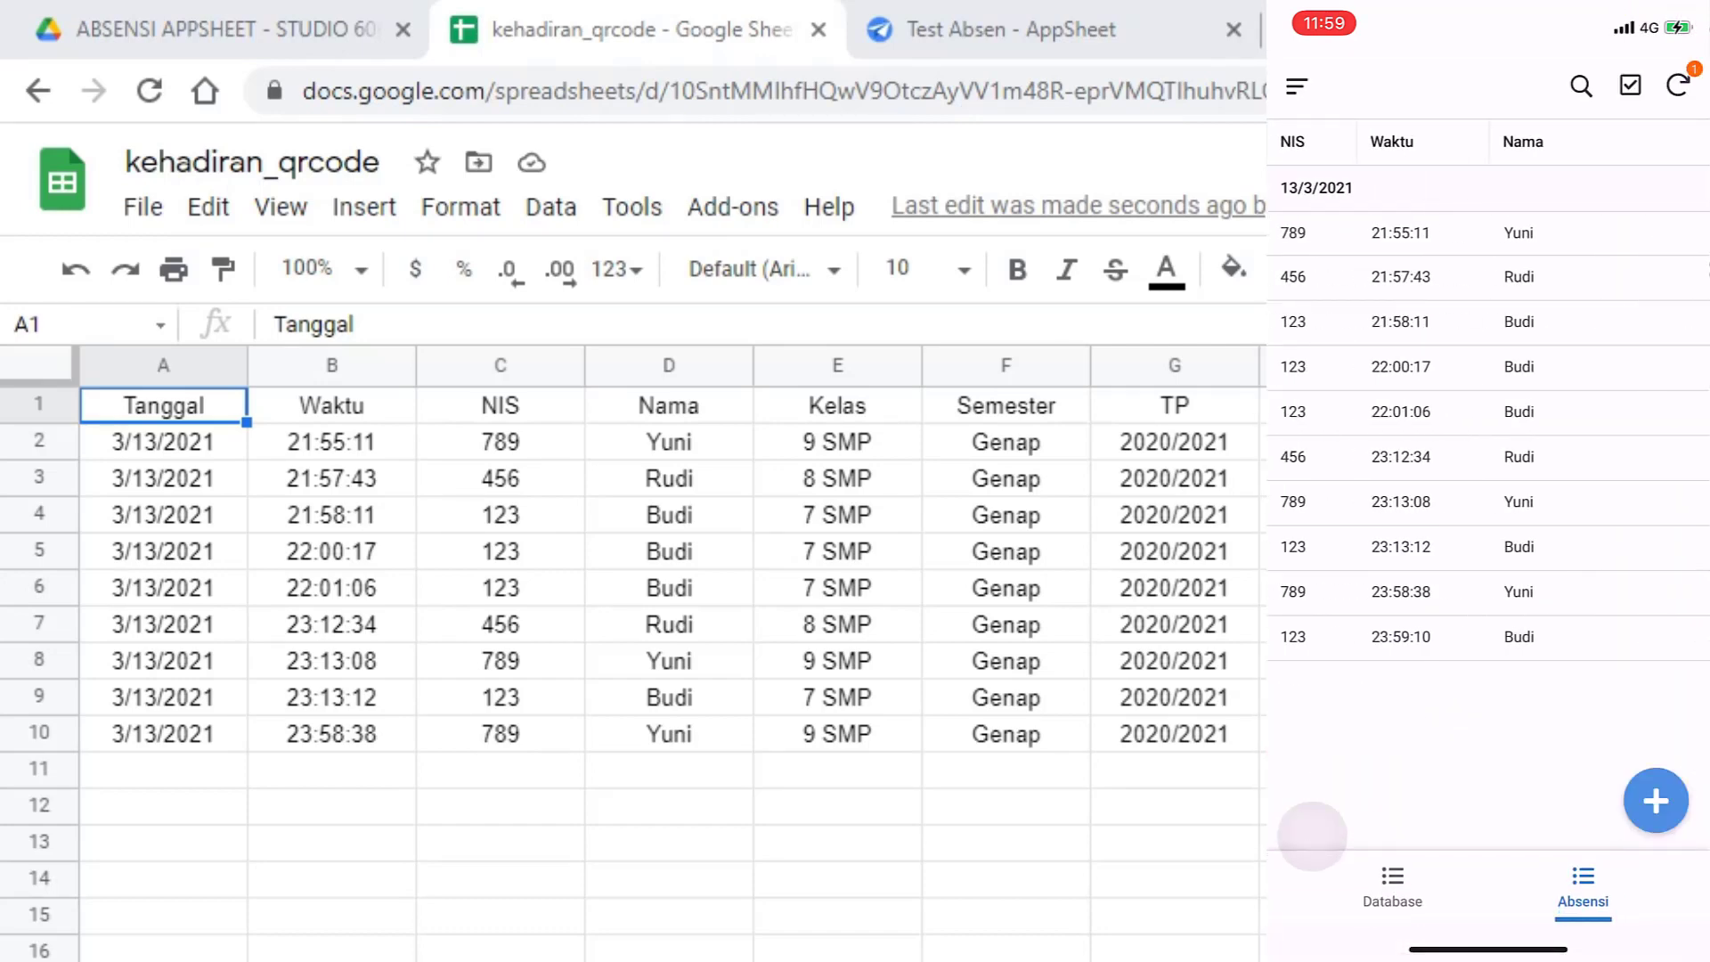